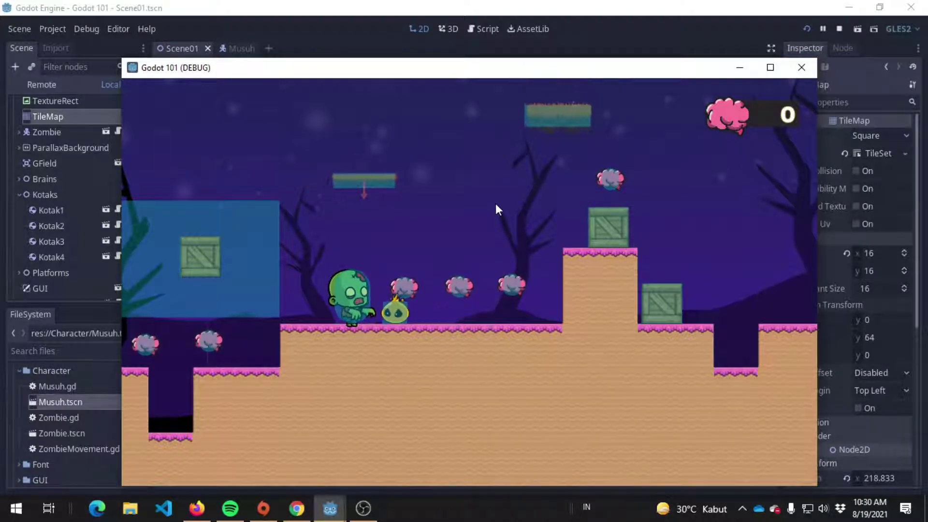
Walk the zombie right through the level, moving back and forth to collect brains
key("Right")
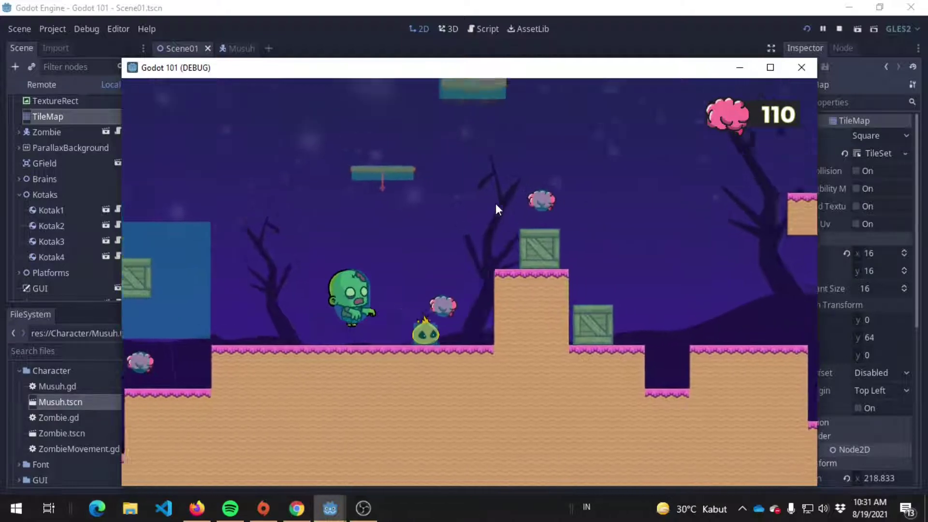
key("Right")
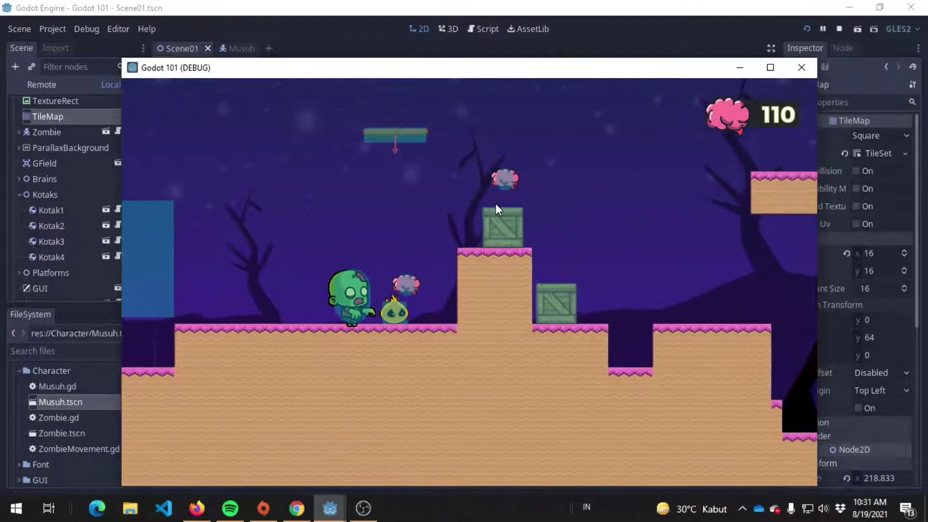
key("Right")
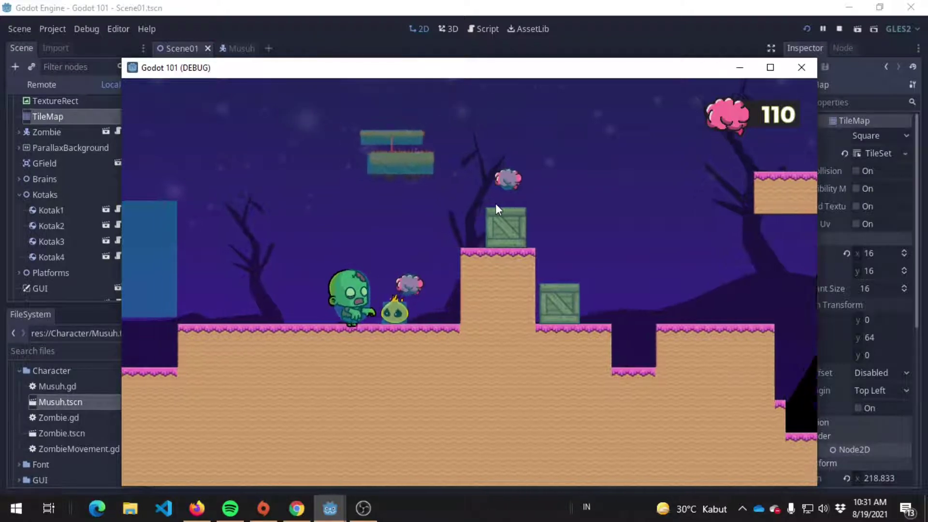
key("Right")
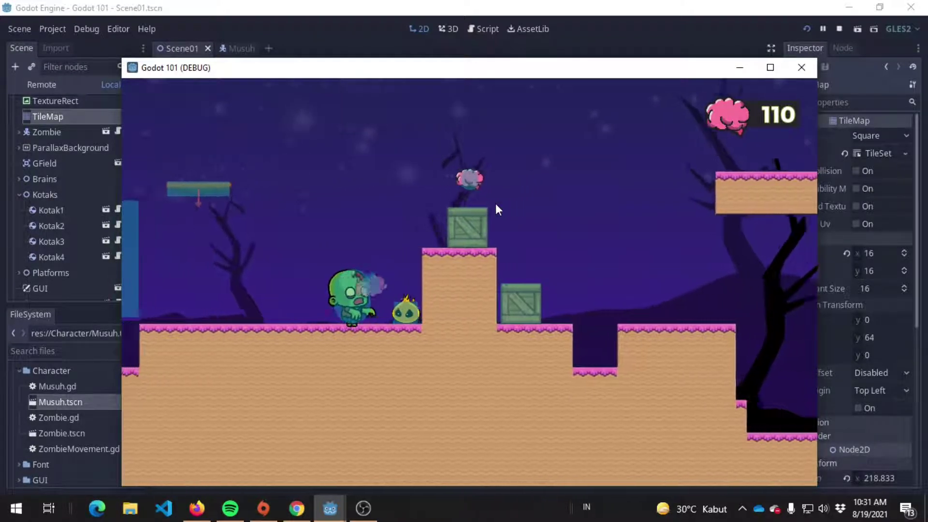
key("Left")
key("Right")
key("Left")
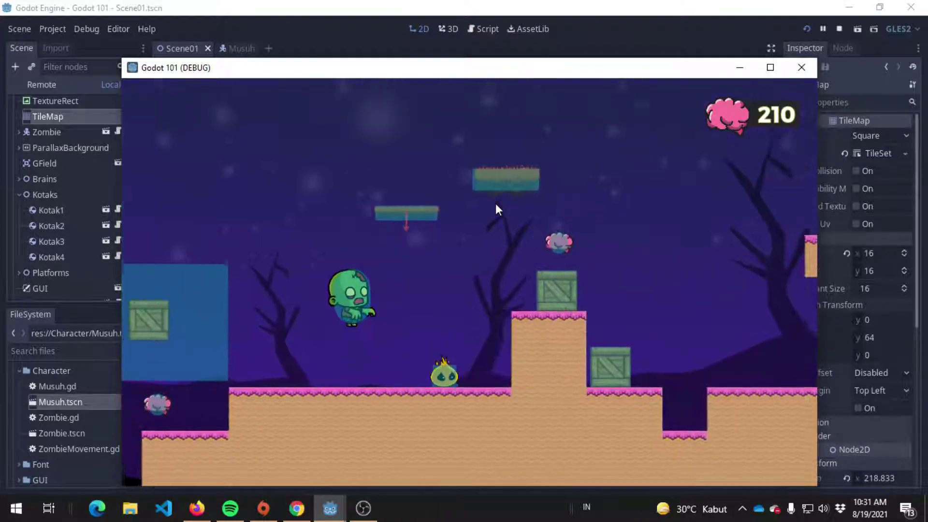
key("Right")
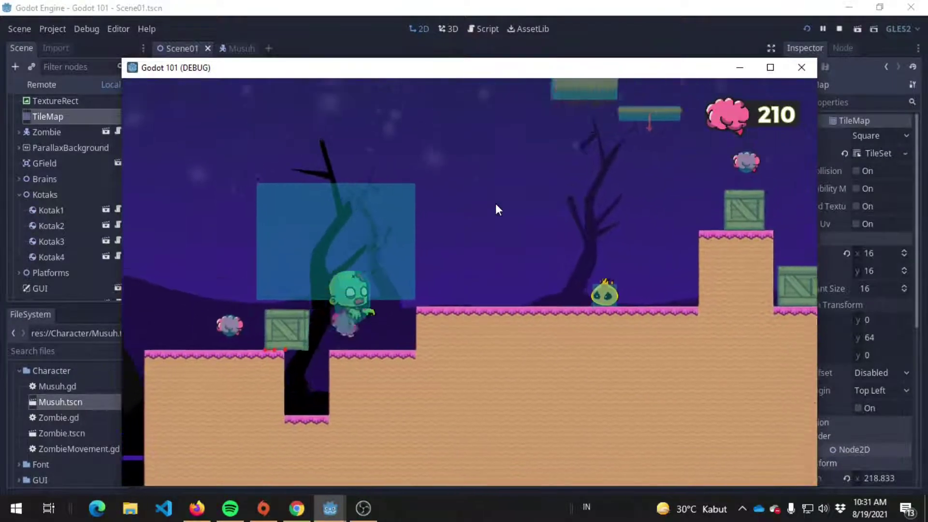
key("Left")
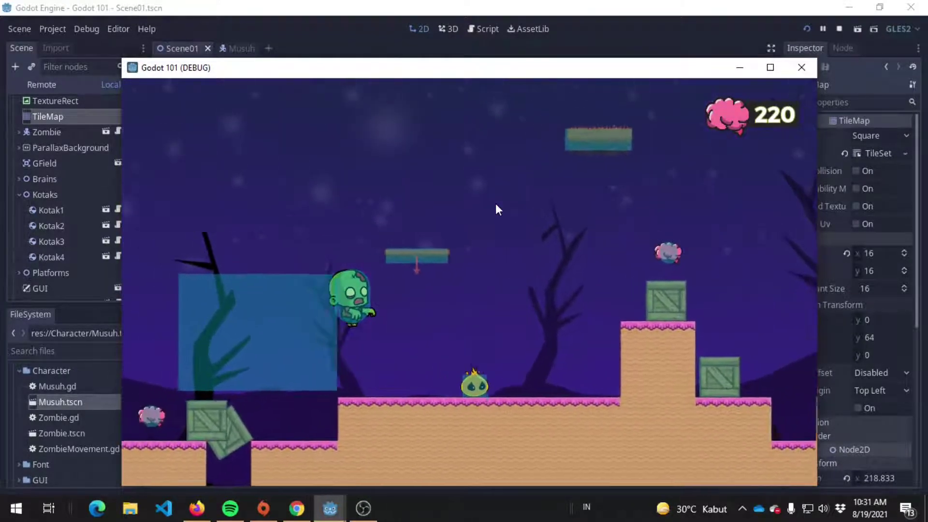
key("Right")
key("Right")
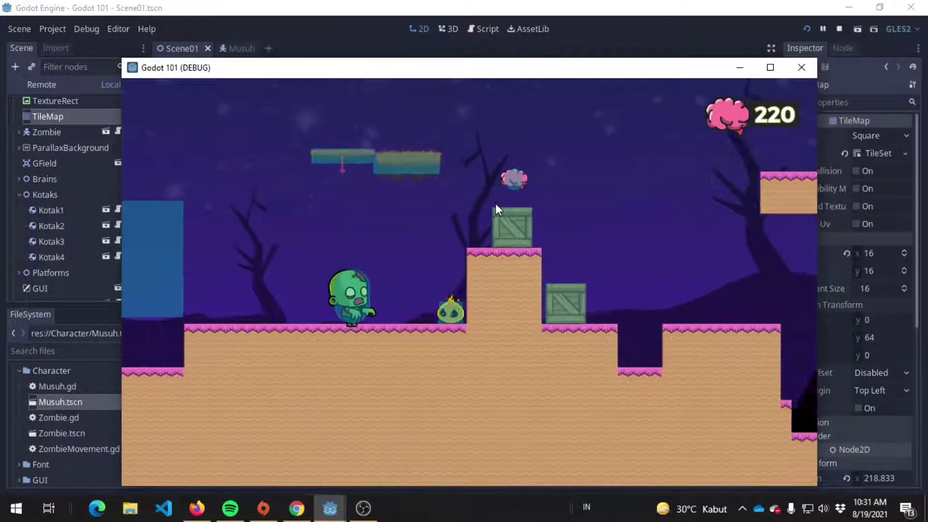
key("Up")
key("Left")
key("Right")
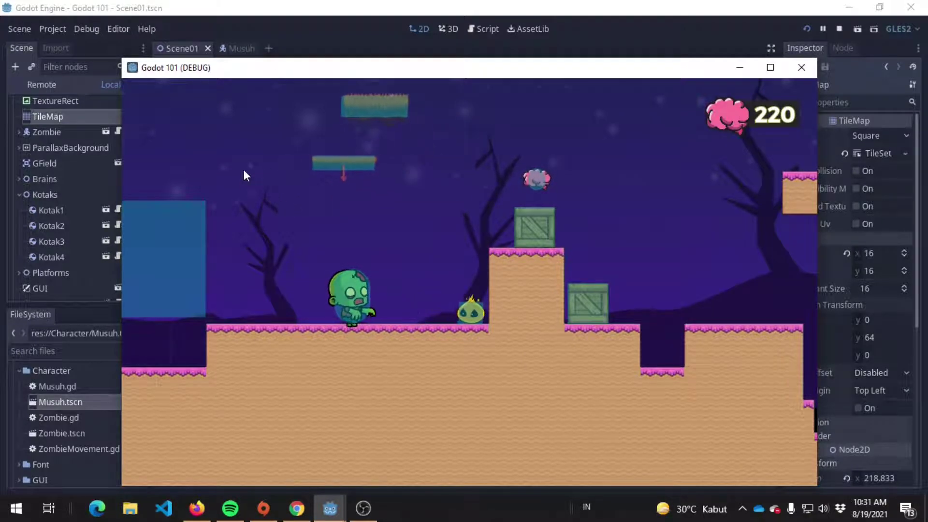
Jump and walk the zombie left and right to collect more brains until the score reaches 220
key("Up")
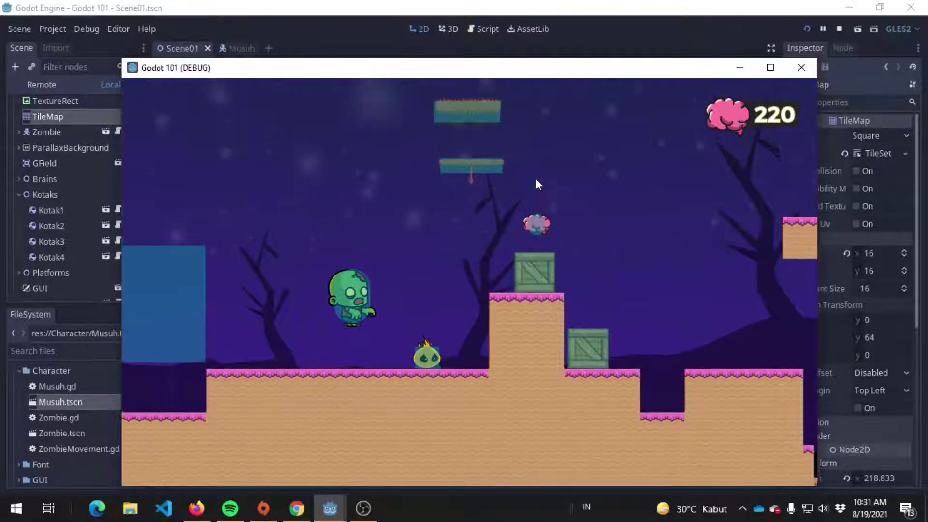
key("Up")
key("Right")
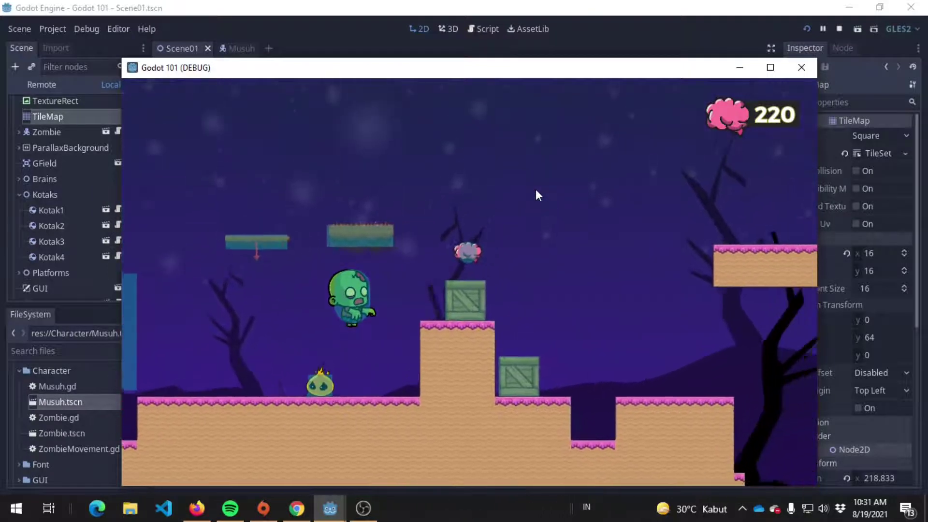
key("Left")
key("Up")
key("Left")
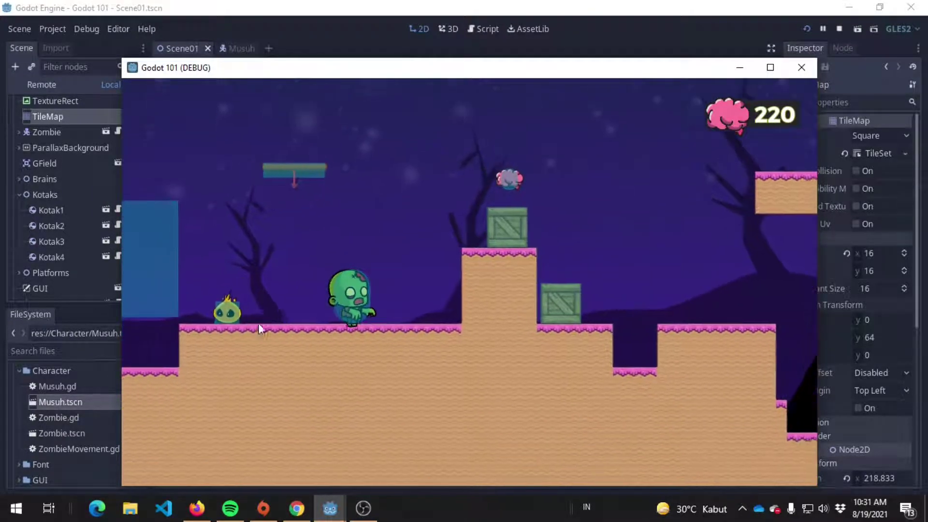
key("Right")
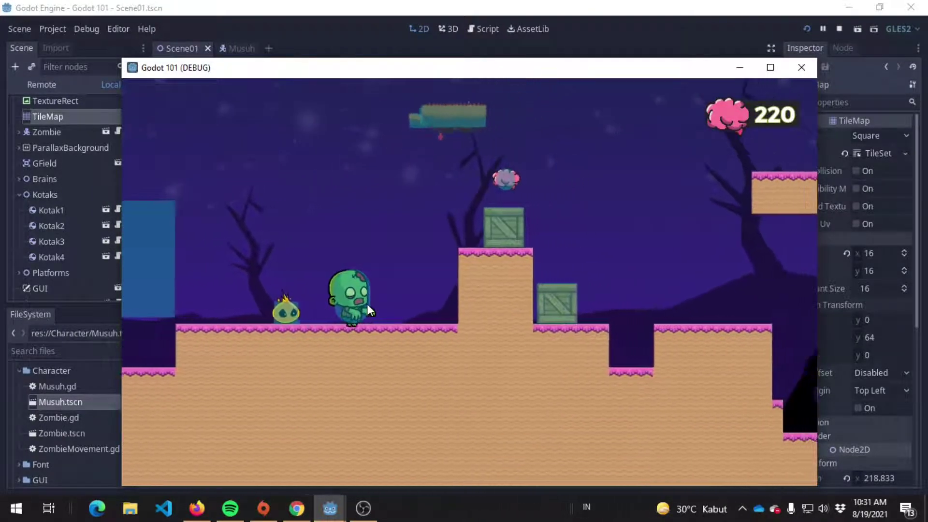
key("Left")
key("Right")
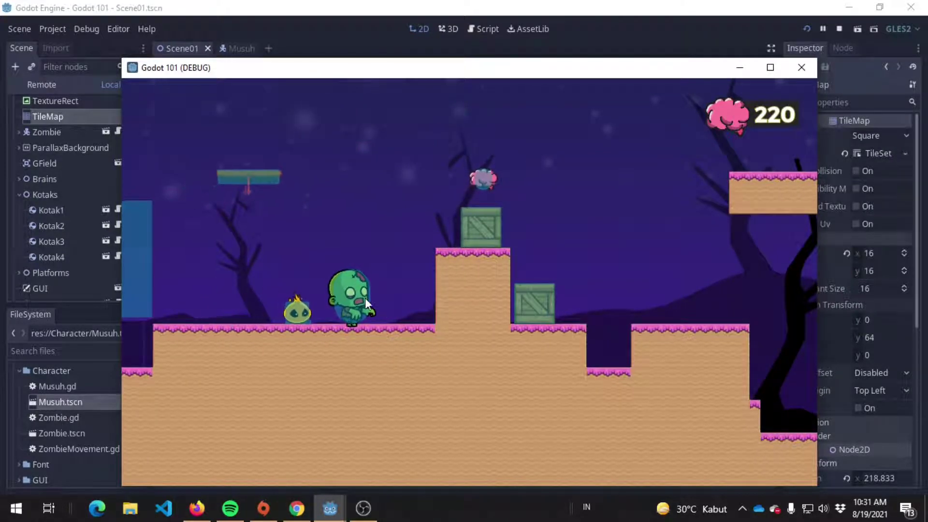
key("Up")
key("Left")
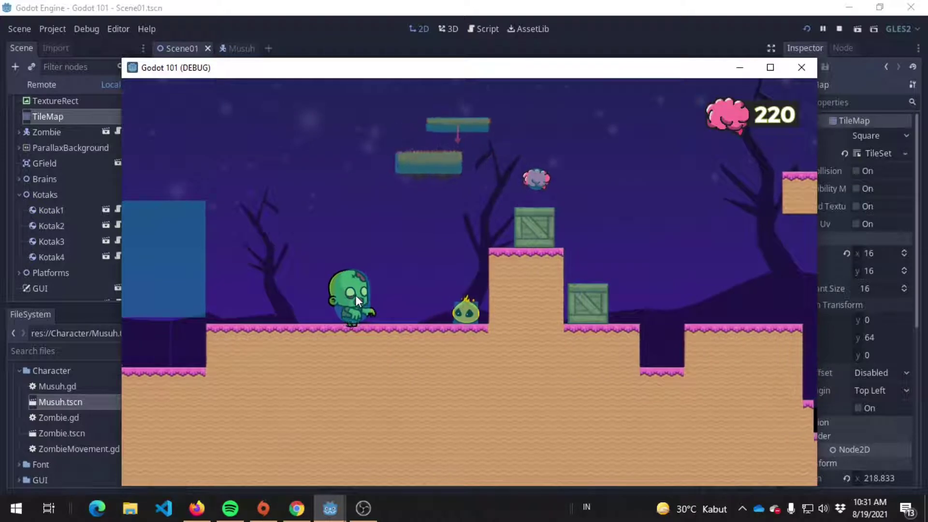
key("Up")
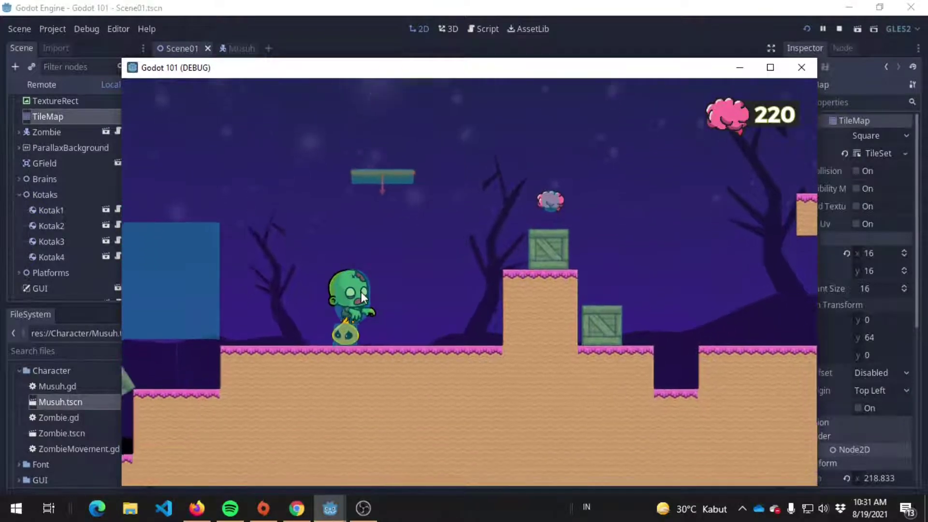
key("Right")
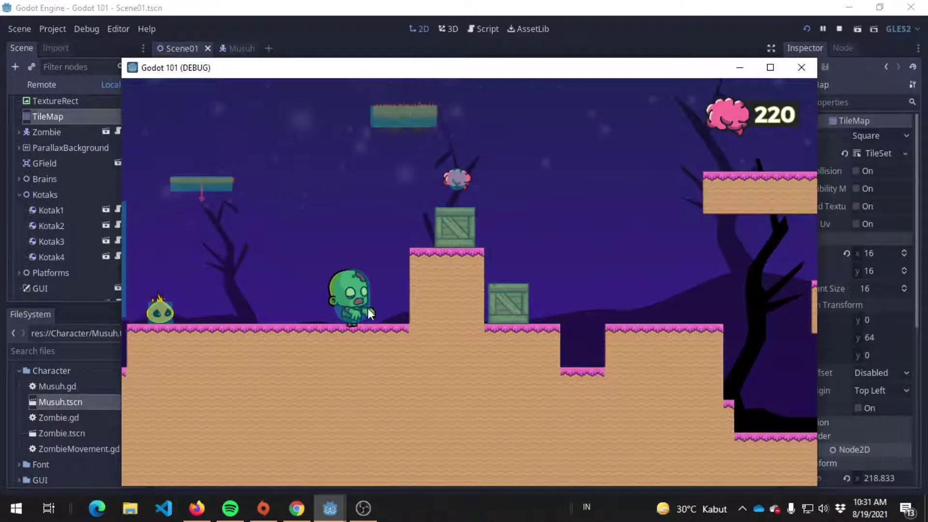
key("Left")
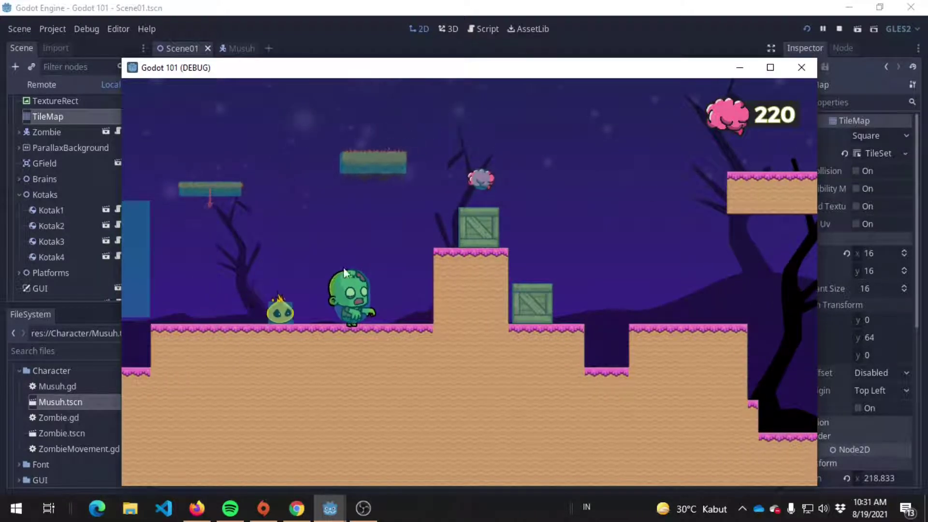
Stop the game and open the Zombie node's movement script from the level scene
left_click(797, 71)
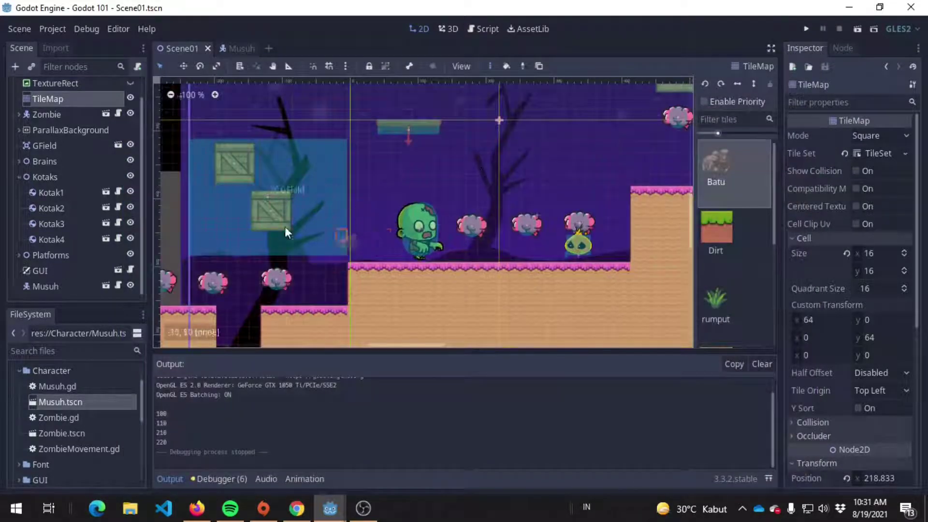
left_click(64, 128)
left_click(100, 116)
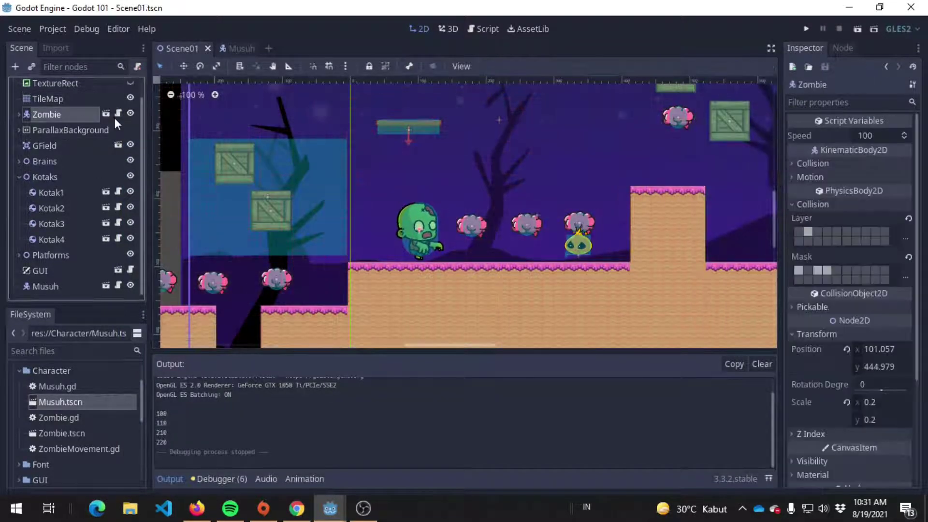
left_click(116, 114)
left_click(479, 256)
scroll(479, 256, "up", 3)
scroll(479, 256, "up", 2)
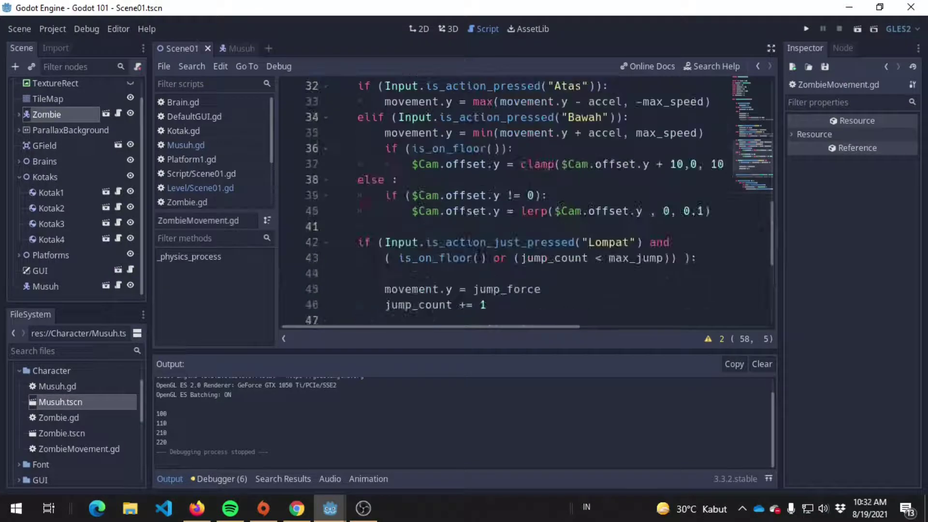
scroll(478, 256, "down", 2)
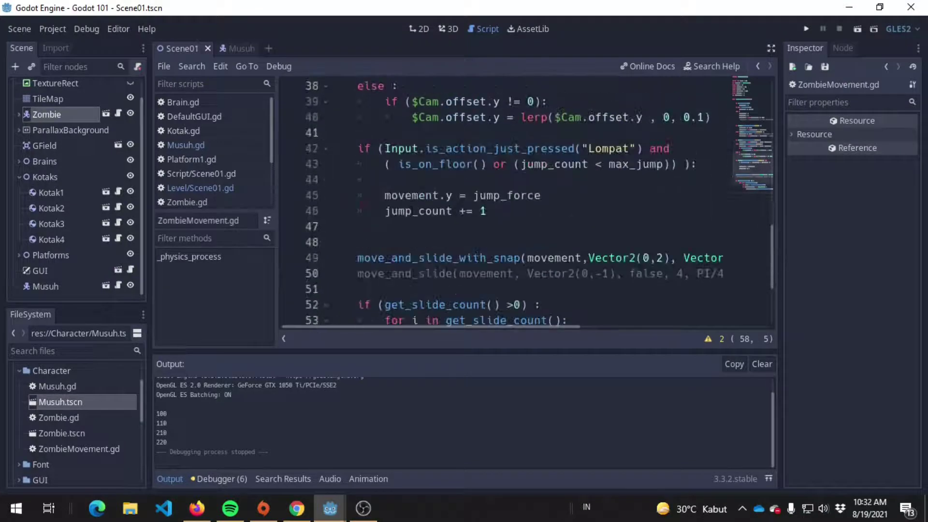
Open Zombie.tscn in its own tab and open ZombieMovement.gd at the line after the jump code
left_click(106, 114)
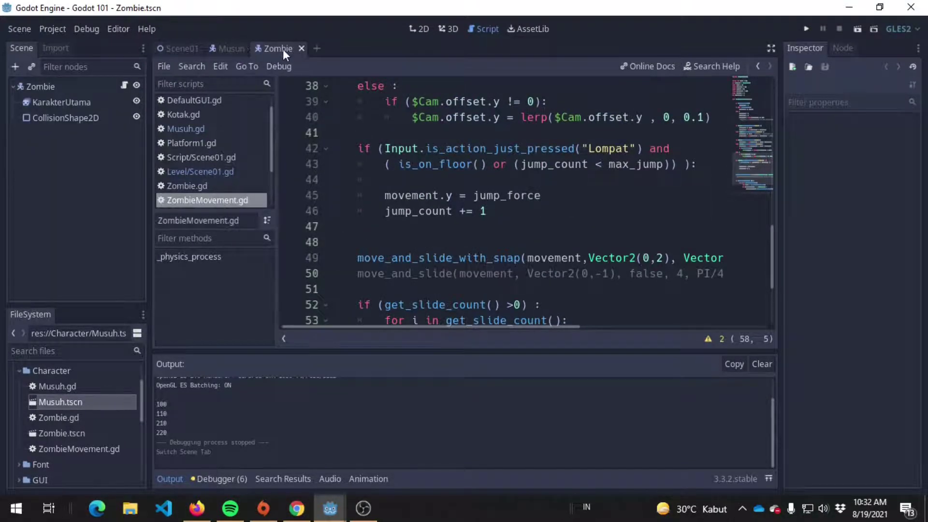
left_click(57, 85)
key("f")
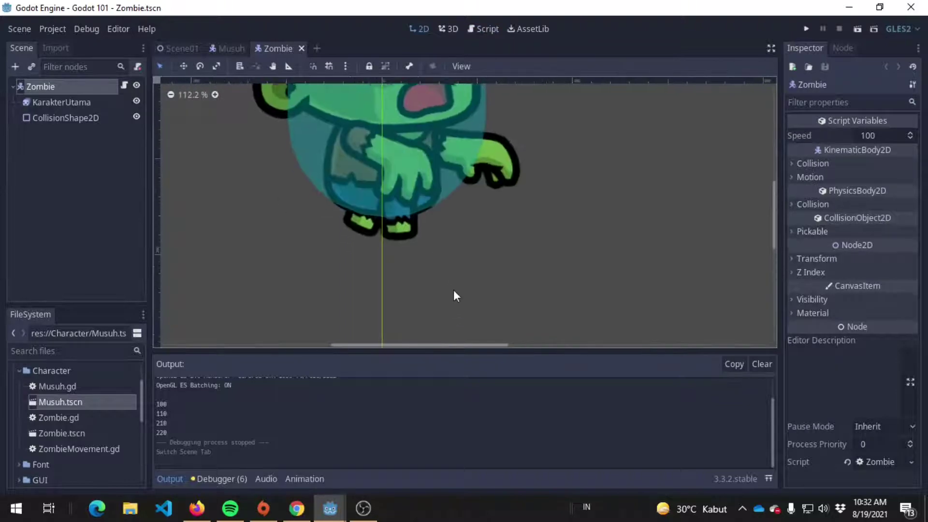
scroll(445, 281, "down", 2)
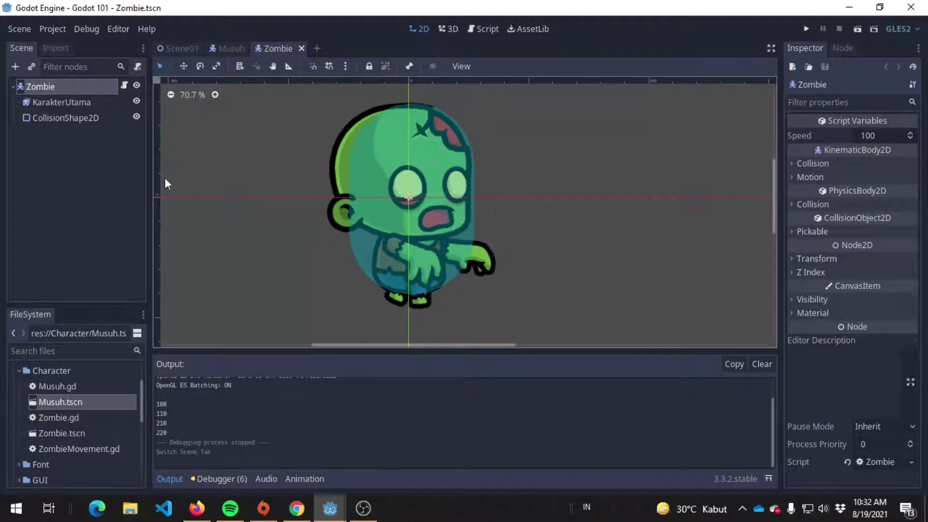
left_click(124, 85)
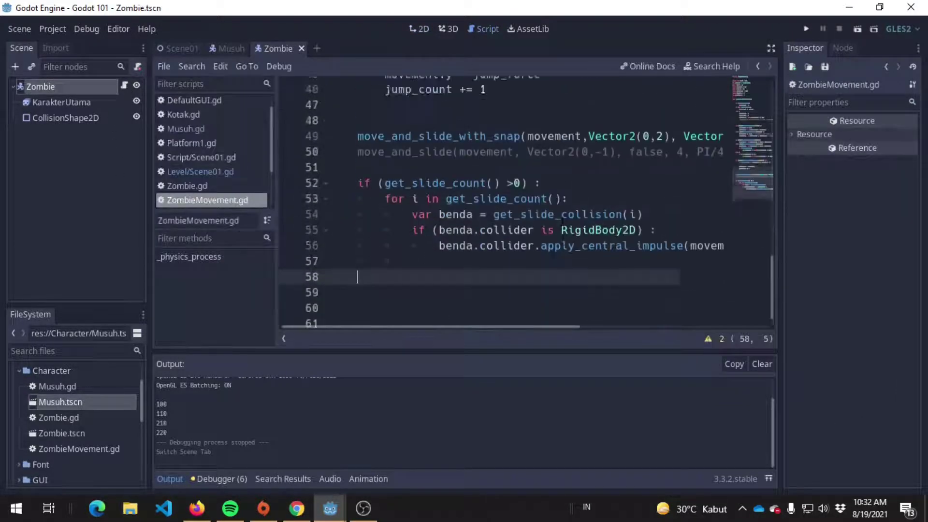
scroll(527, 184, "up", 2)
left_click(527, 180)
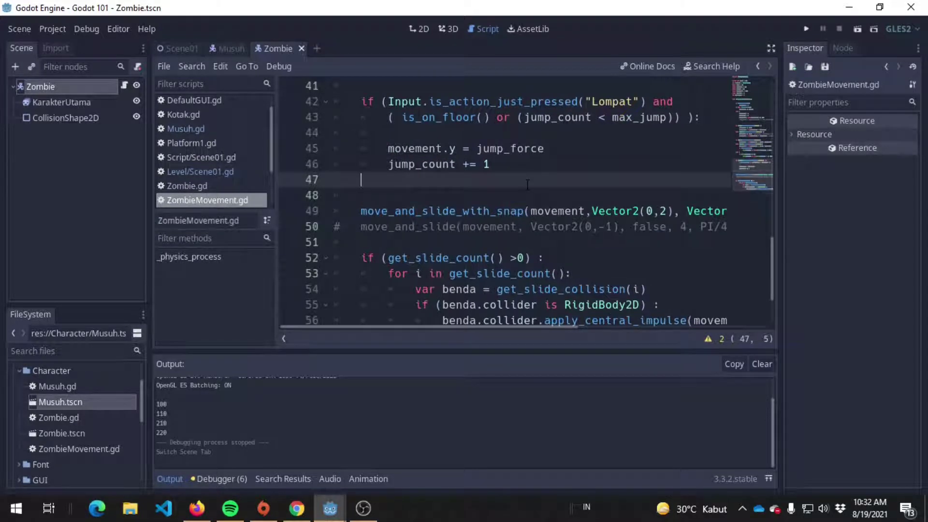
Add a branch setting $KarakterUtama.flip_h = false for rightward movement, and save
key("Return")
type("if (movement.x > 0) : # menghadap ke kanan")
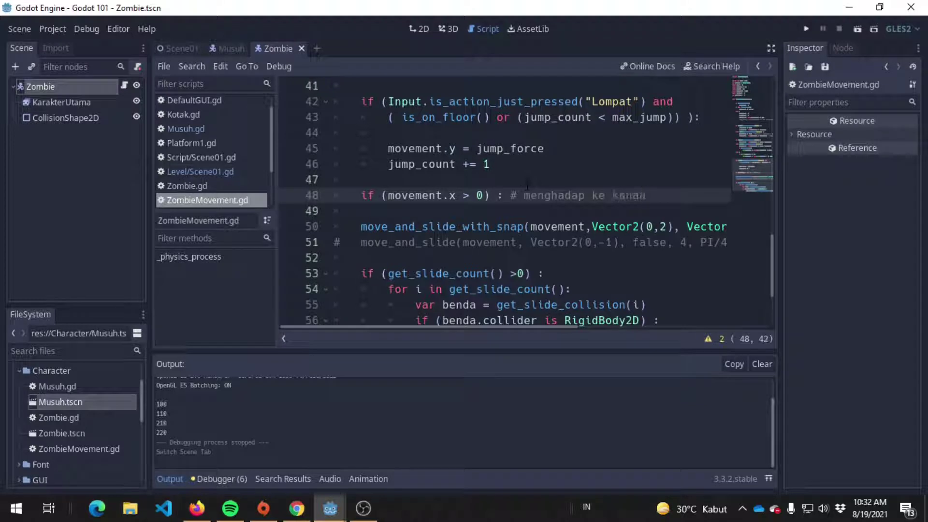
key("Return")
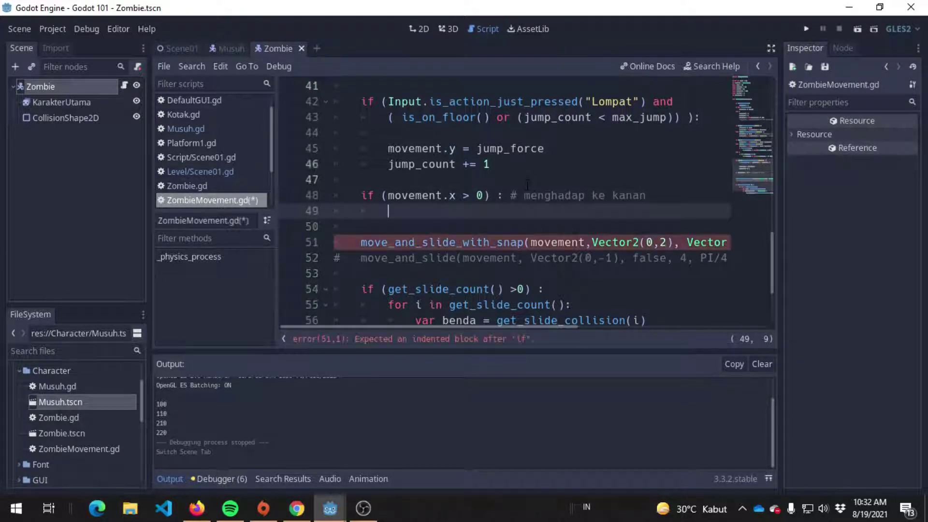
type("$Karak")
key("Return")
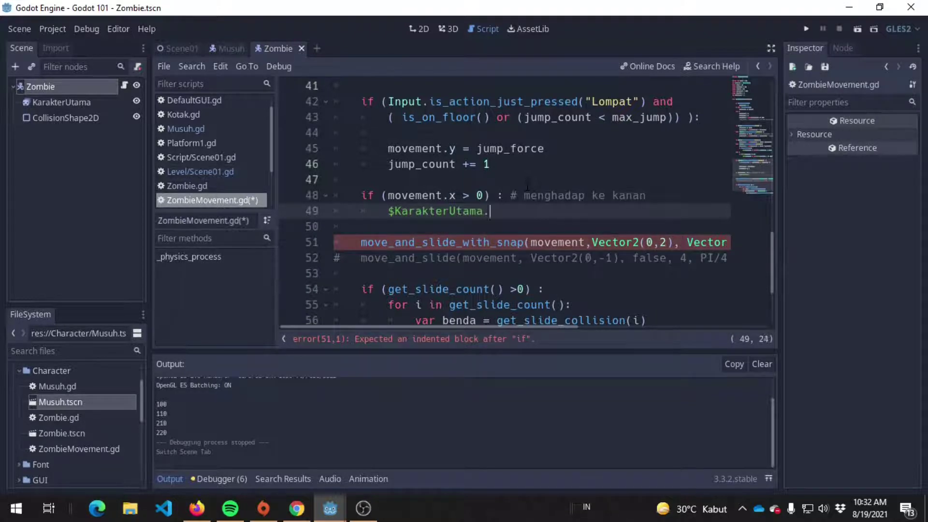
type("flip")
key("Return")
key("ctrl+s")
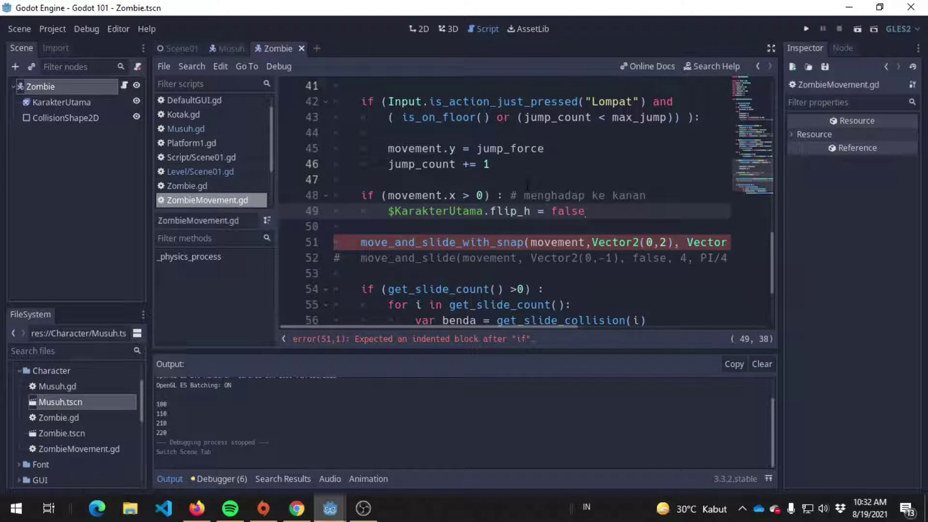
Add 'elif(movement.x < 0):' with '$KarakterUtama.flip_h = true' beneath it, and save
key("Return")
type("el")
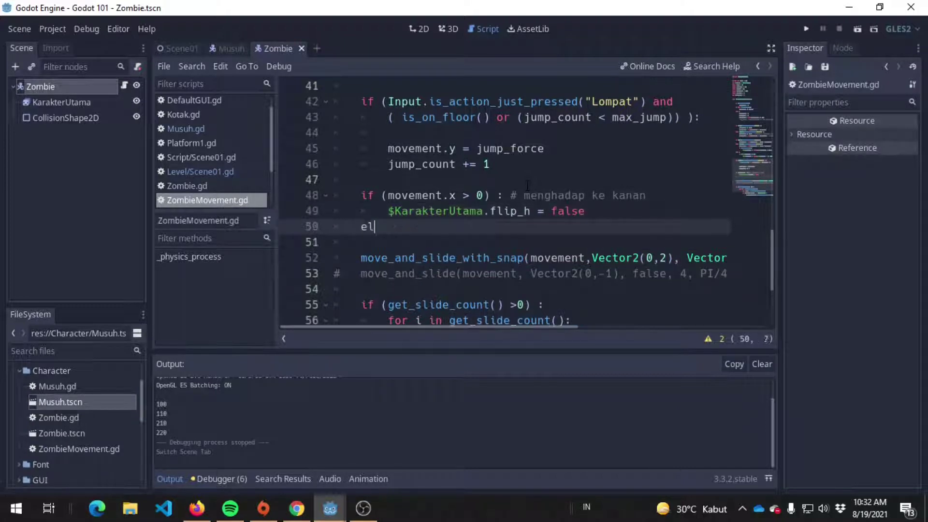
key("Return")
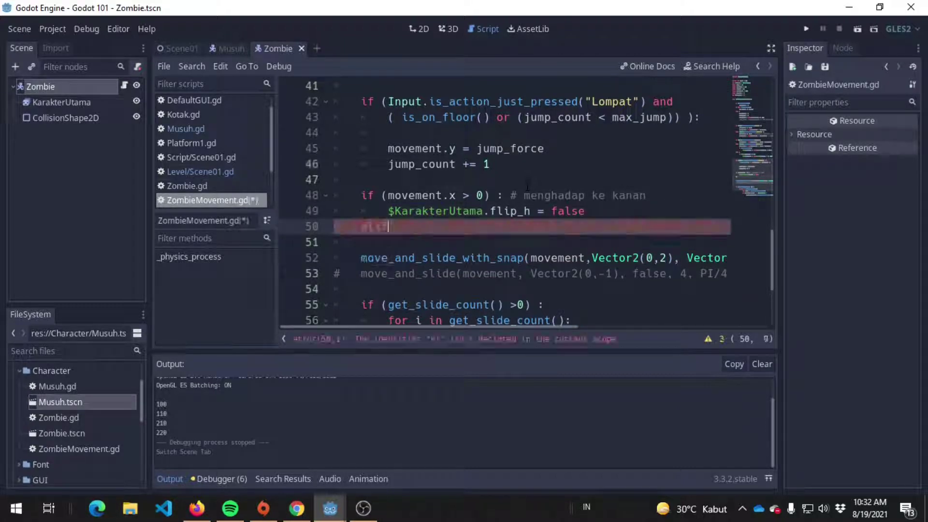
key("BackSpace")
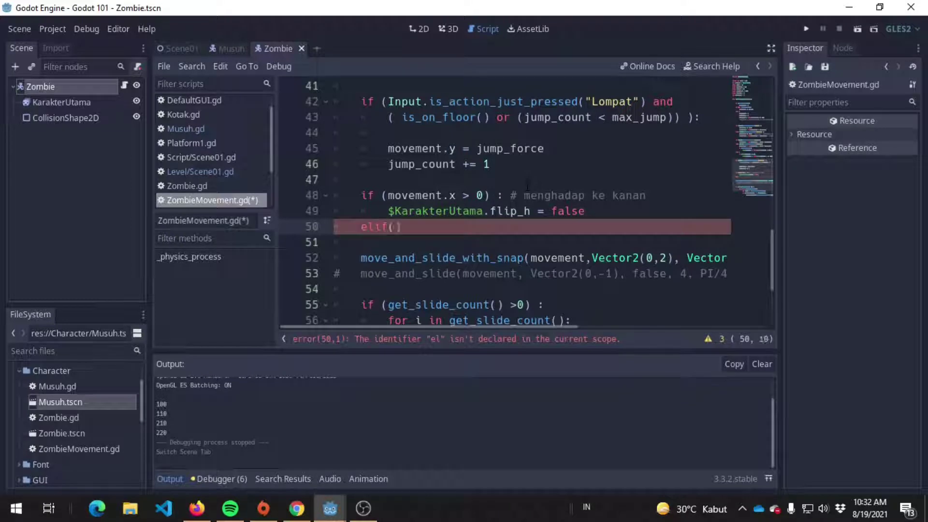
key("BackSpace")
key("BackSpace")
type("ment.x < 0")
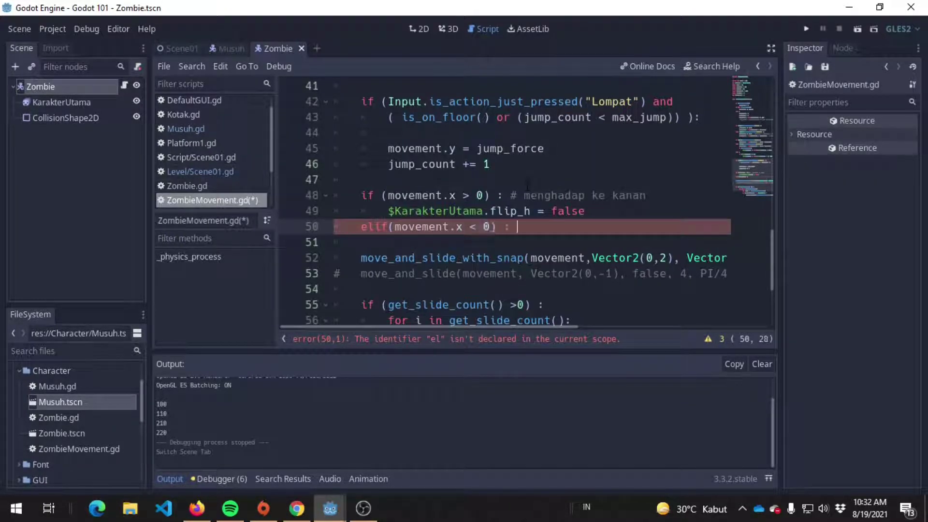
key("Return")
type("$Kara")
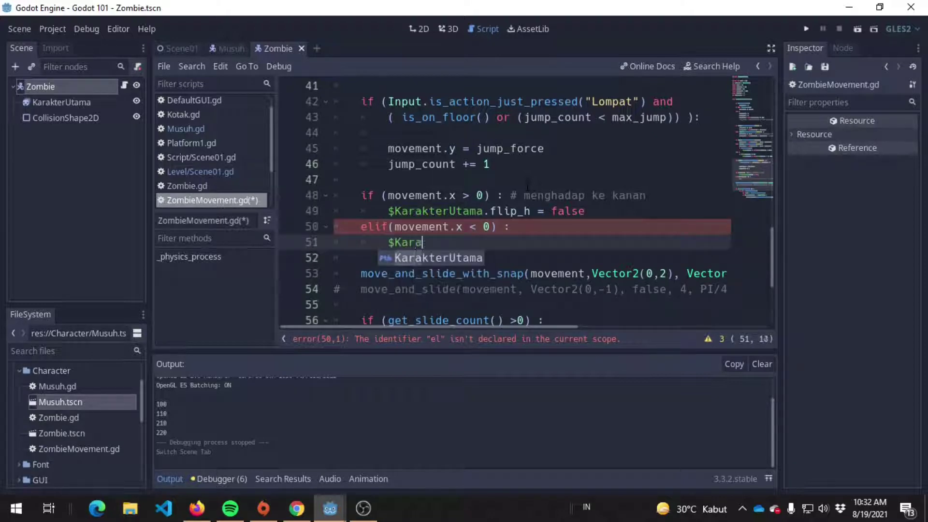
key("Return")
type(".fli")
key("Return")
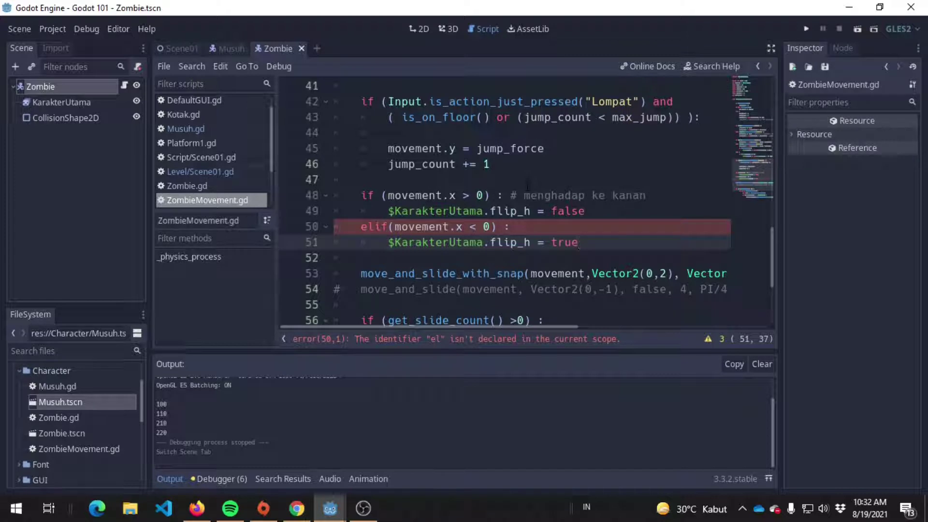
key("Up")
key("Up")
key("Up")
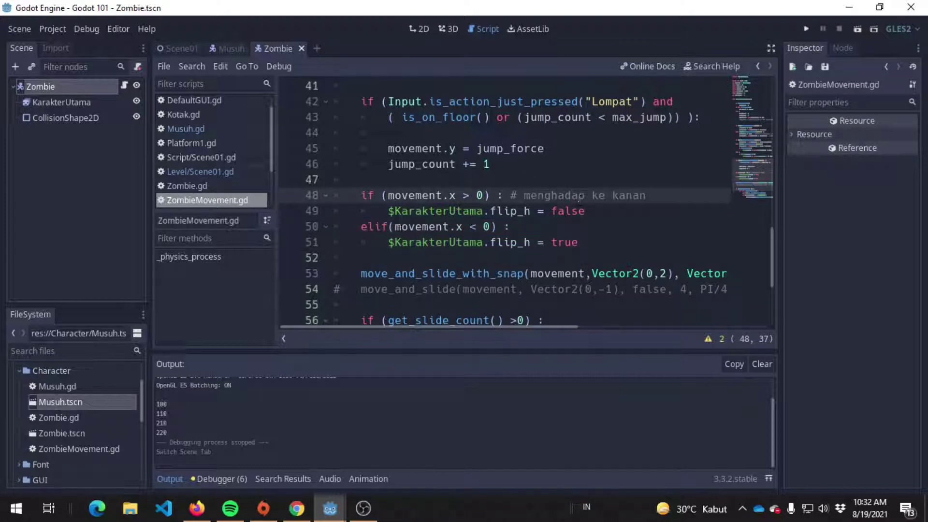
key("ctrl+s")
Run the game and walk and jump the zombie both ways to confirm it faces its direction
left_click(806, 28)
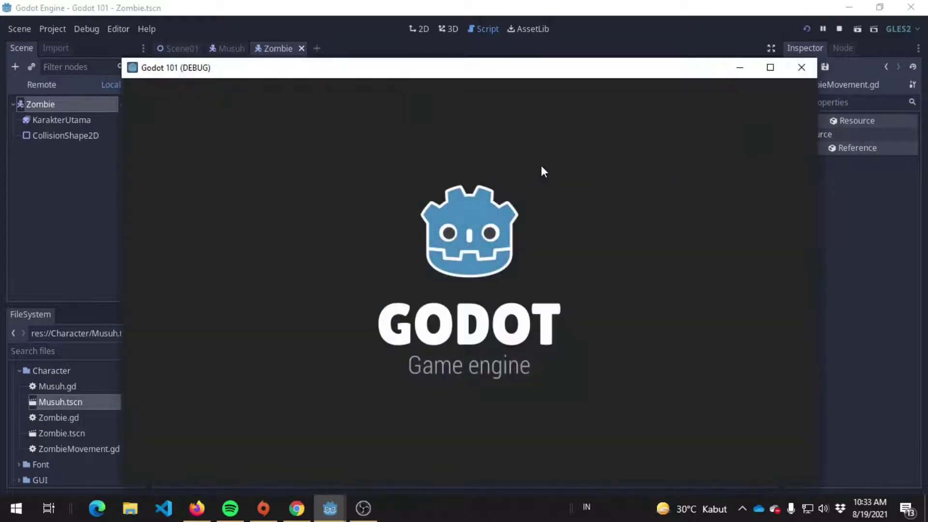
key("Right")
key("Left")
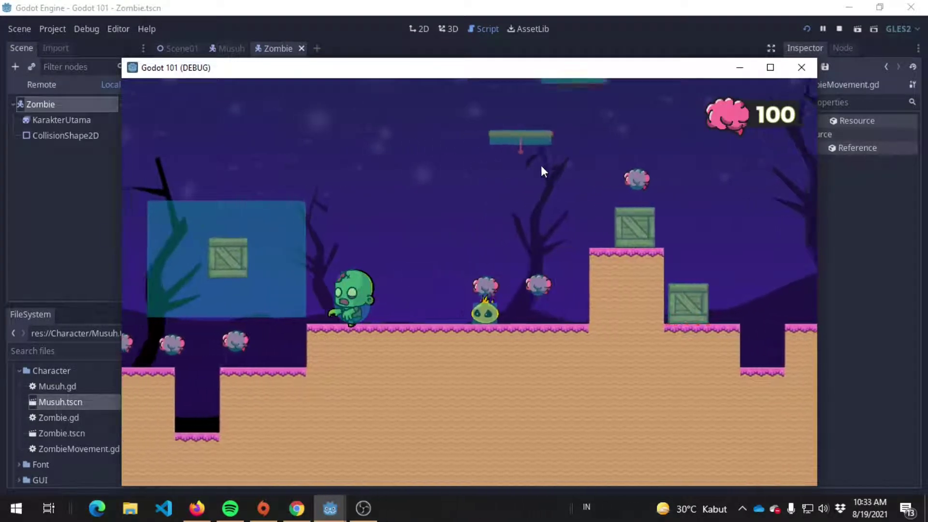
key("Right")
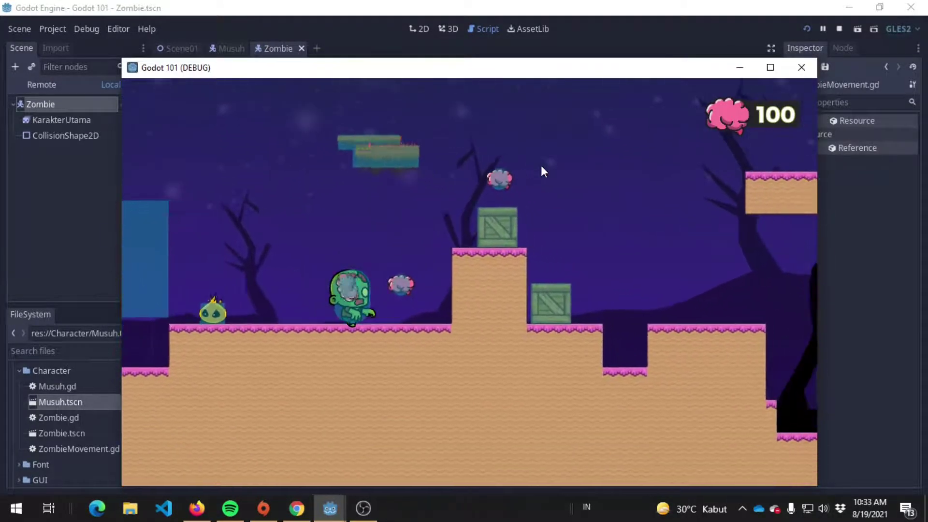
key("Left")
key("Right")
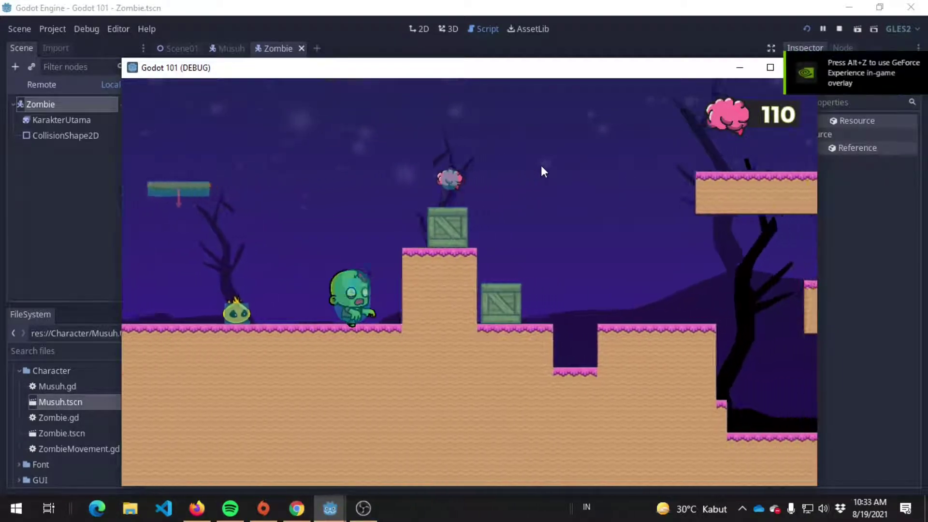
key("Left")
key("Right")
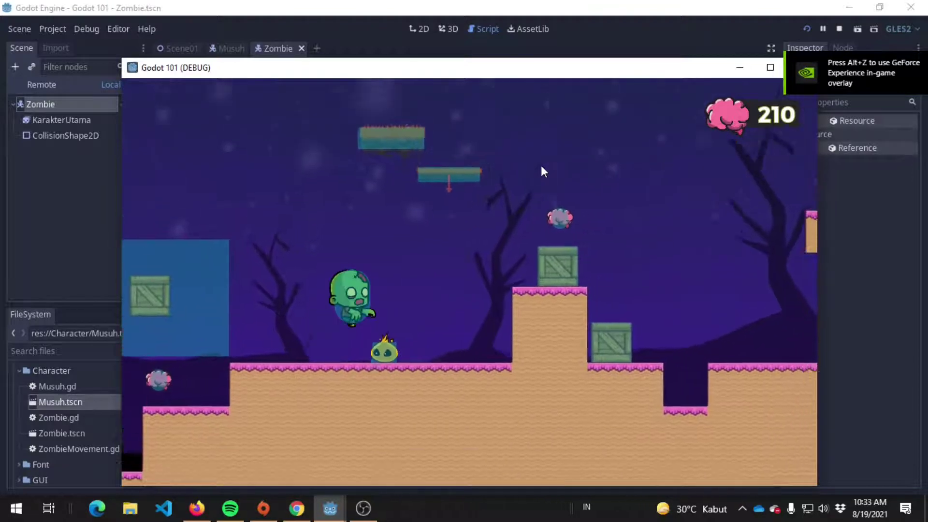
key("Right")
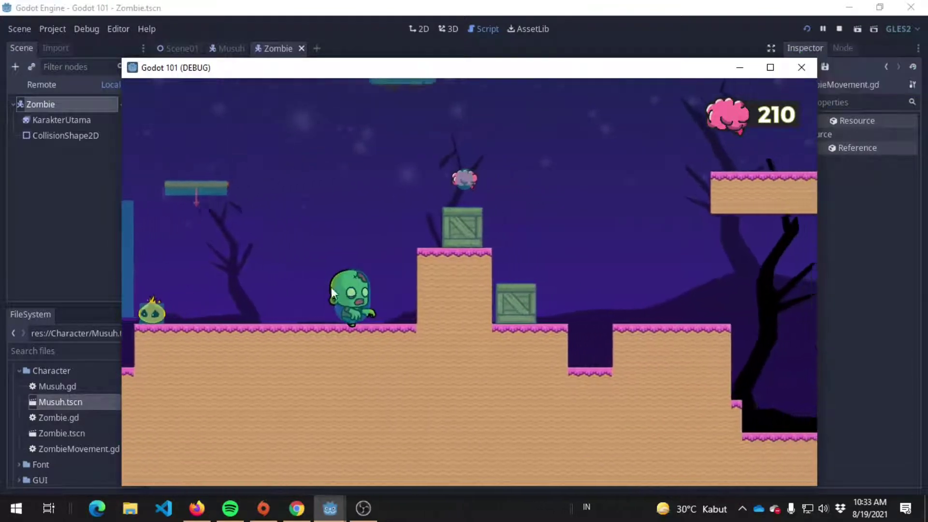
key("Left")
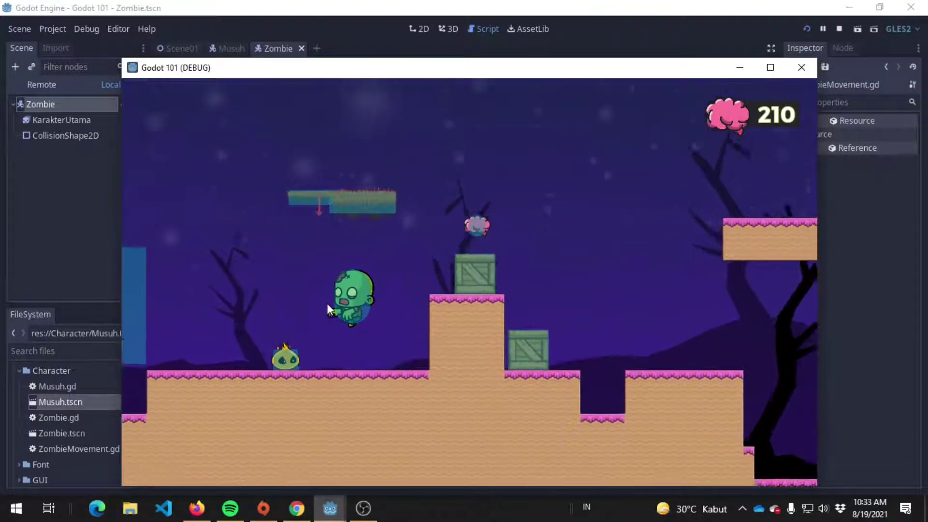
key("Right")
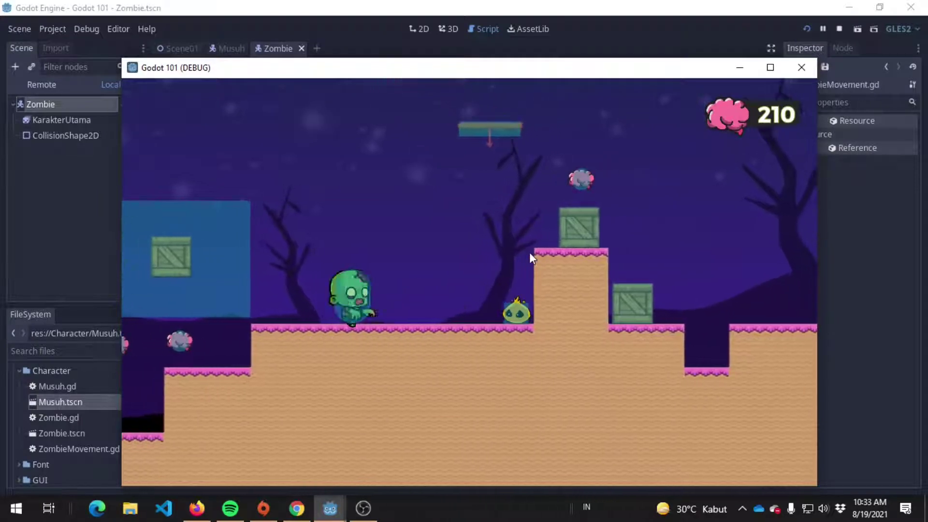
key("Up")
key("Left")
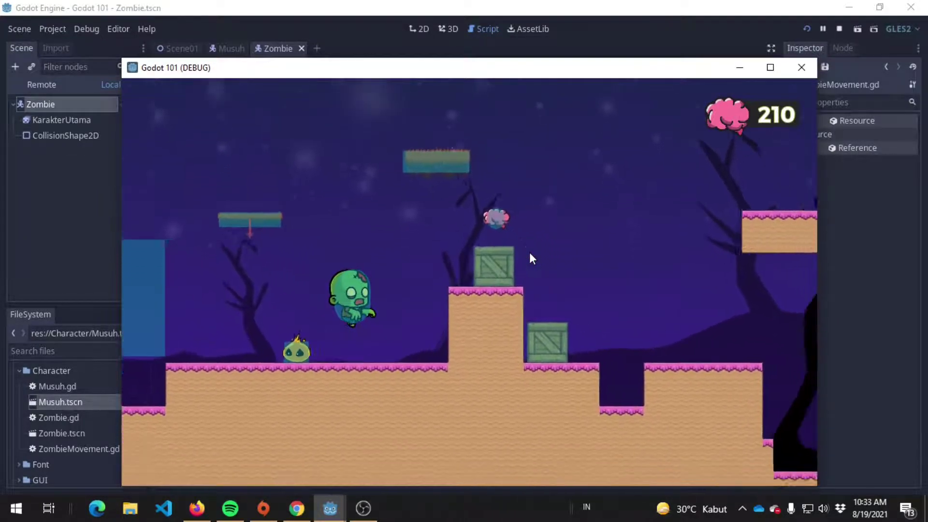
Stop the game, switch to the Musuh scene, and open its Musuh.gd script
left_click(801, 67)
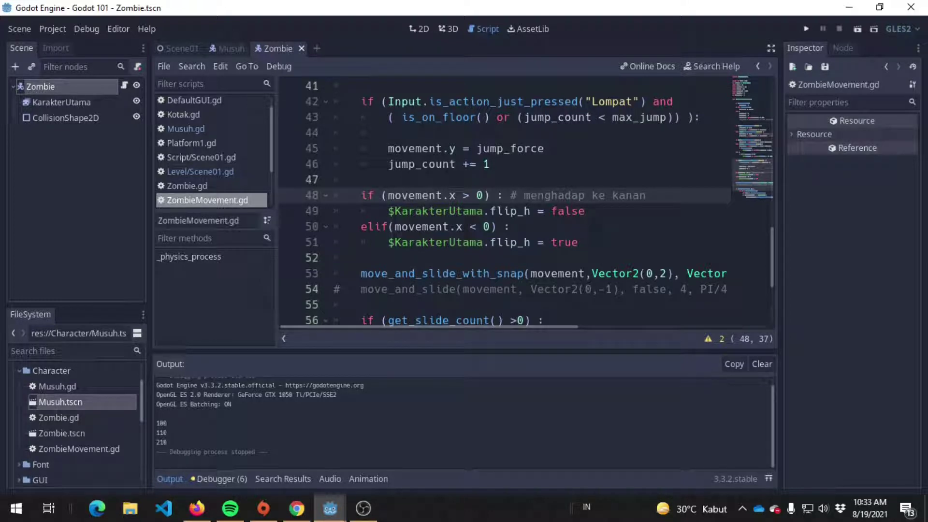
left_click(233, 48)
left_click(80, 91)
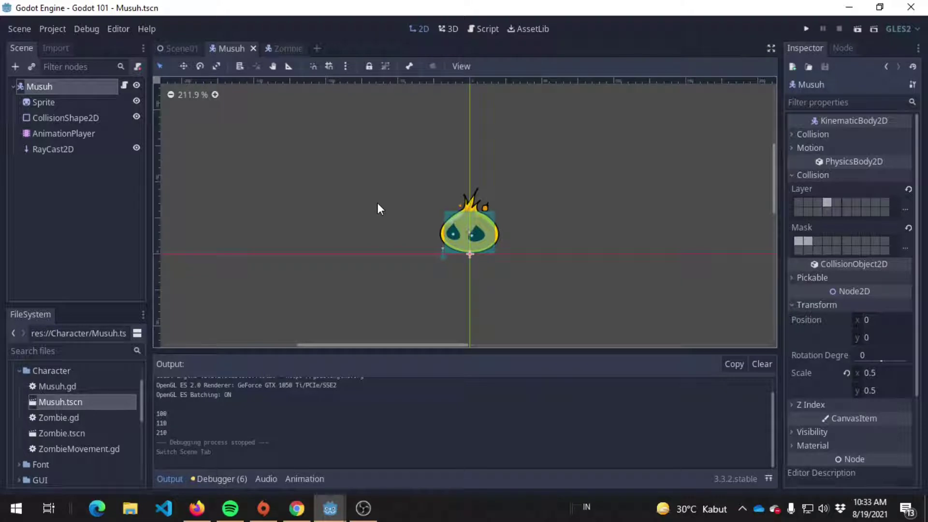
left_click(74, 103)
left_click(77, 87)
left_click(125, 86)
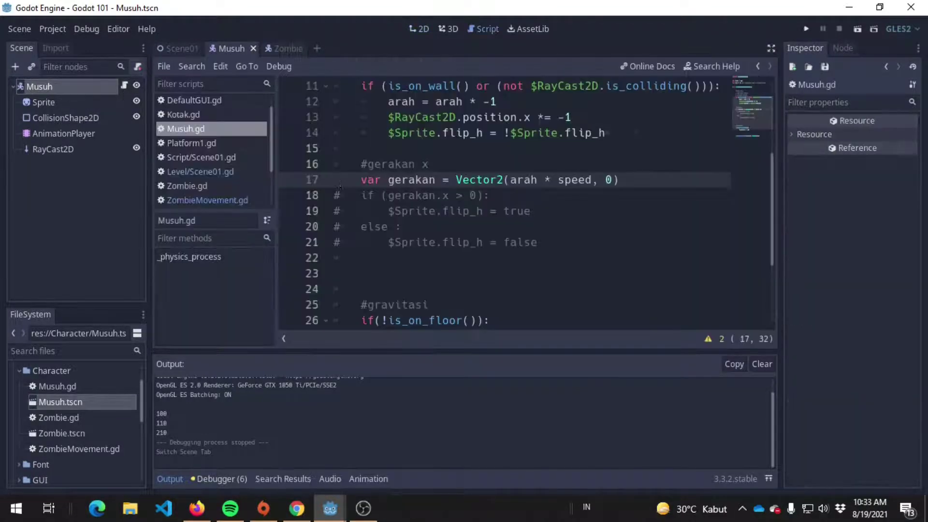
Delete the empty lines in Musuh.gd, including lines 29 and 23
scroll(515, 227, "down", 2)
left_click(391, 258)
left_click(419, 243)
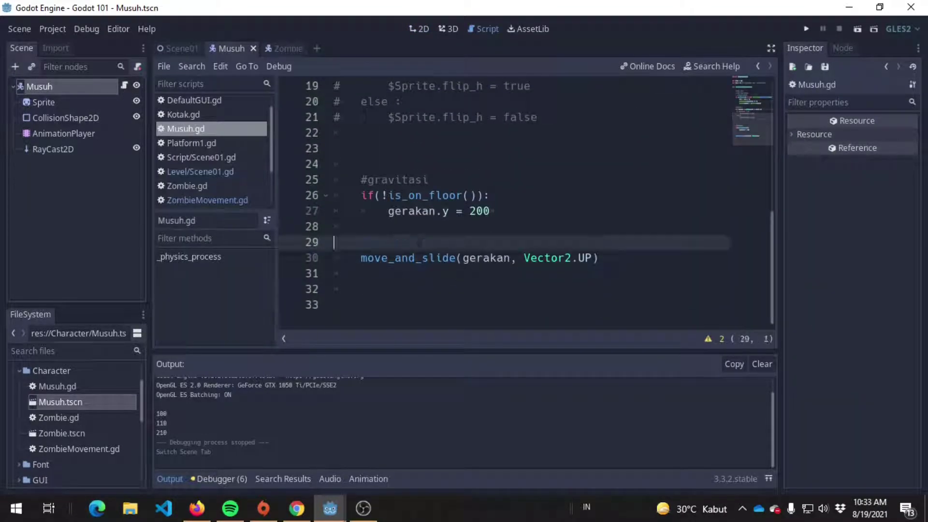
key("BackSpace")
left_click(421, 147)
key("BackSpace")
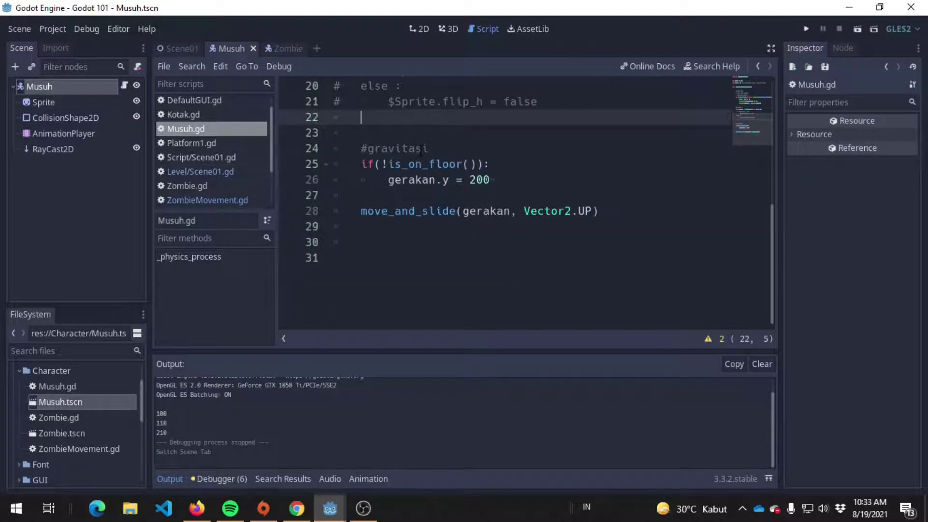
key("Down")
key("BackSpace")
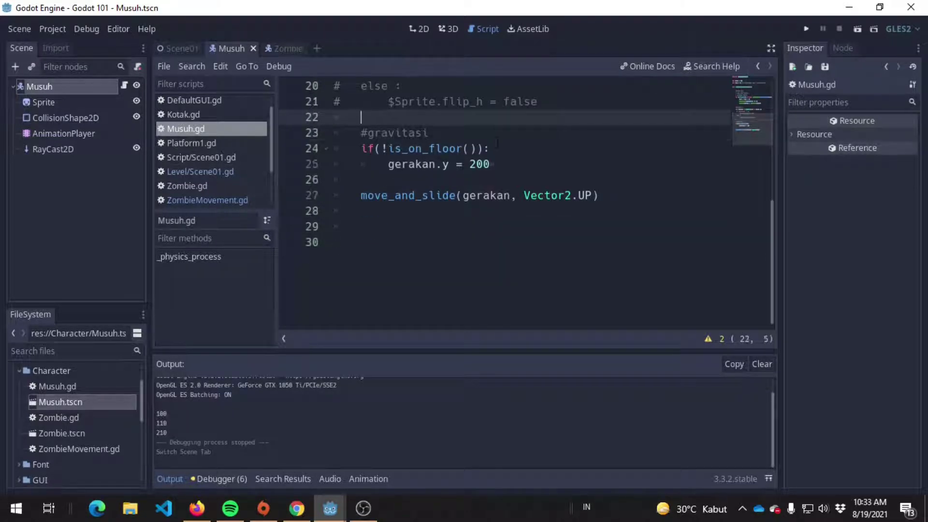
Review the get_slide_count collision block in the Zombie script, then return to Musuh
left_click(276, 48)
scroll(502, 203, "down", 3)
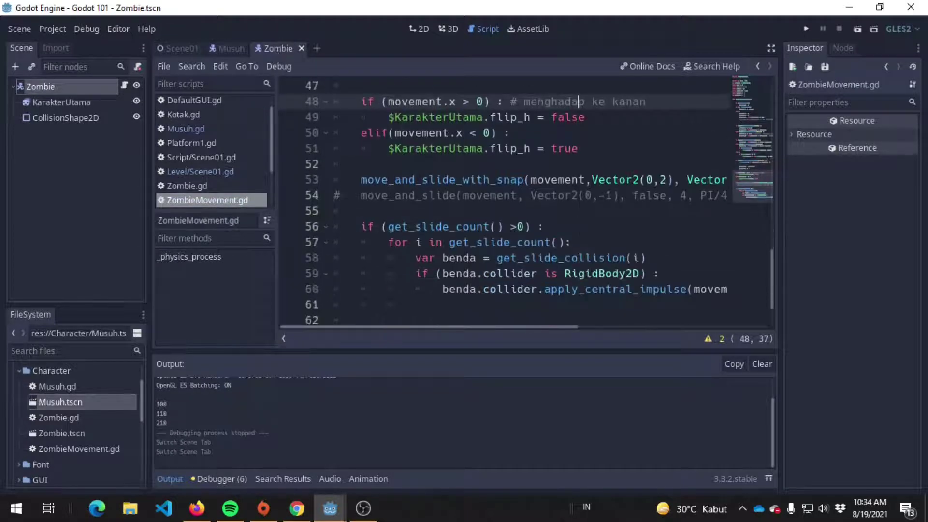
left_click_drag(338, 165, 703, 243)
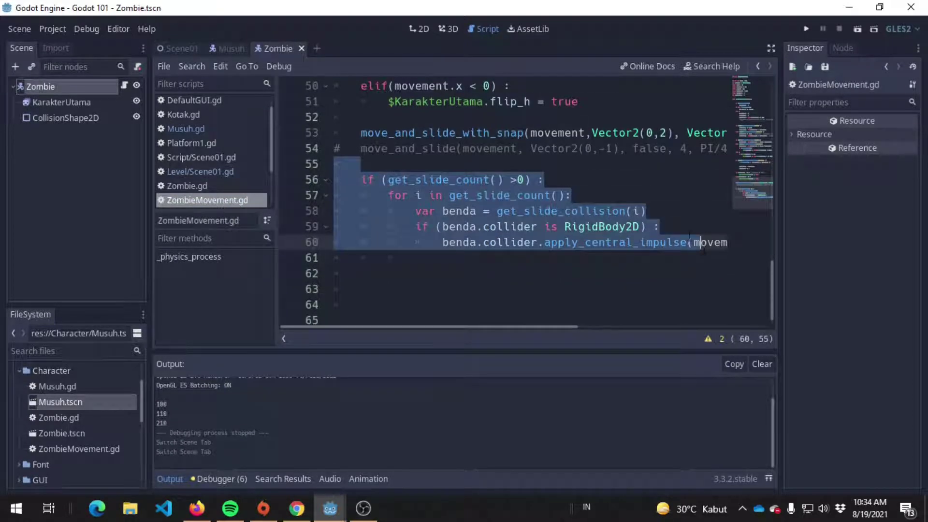
left_click(656, 274)
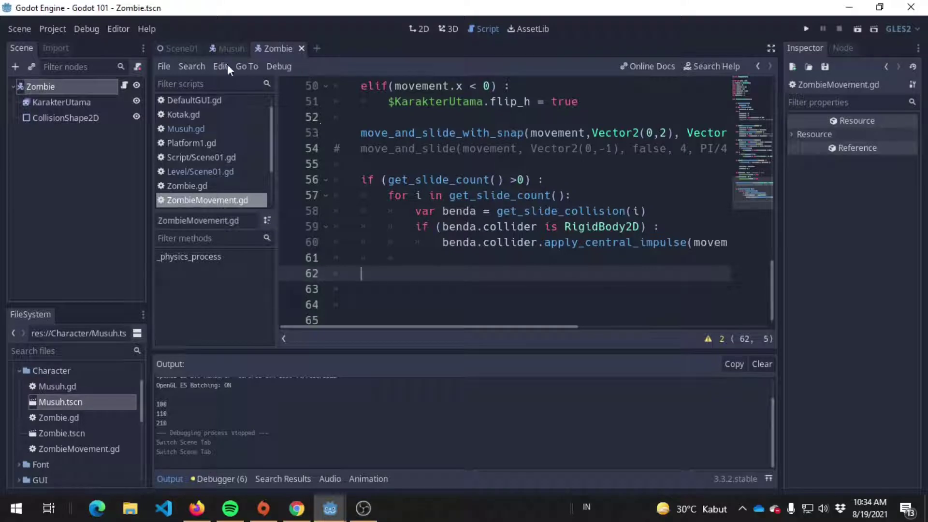
left_click(224, 50)
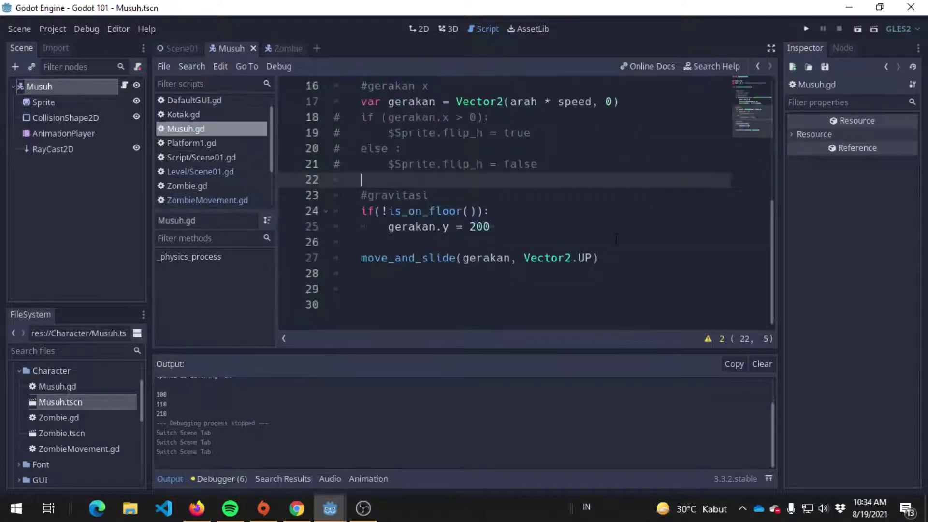
Add 'if (get_slide_count() > 0):' on empty line 29 of Musuh.gd
left_click(513, 292)
type("if")
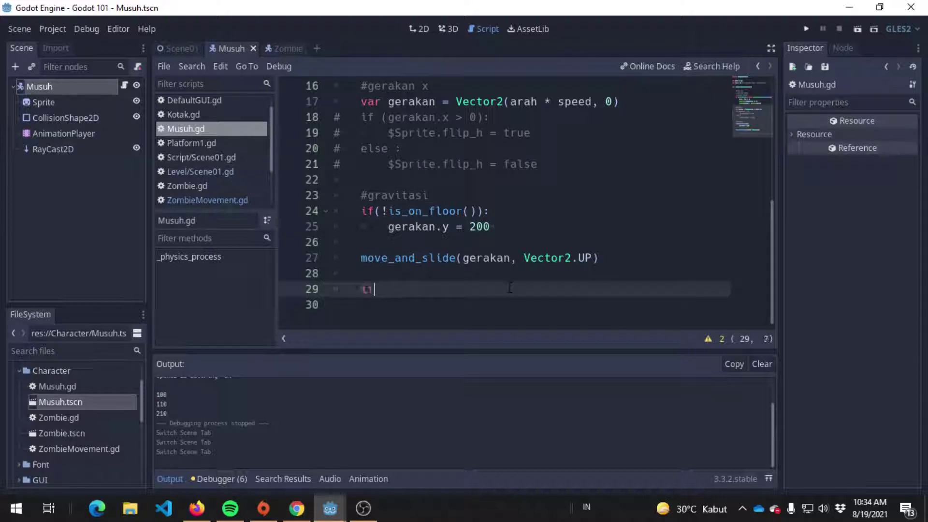
type("(")
type("get_slide_")
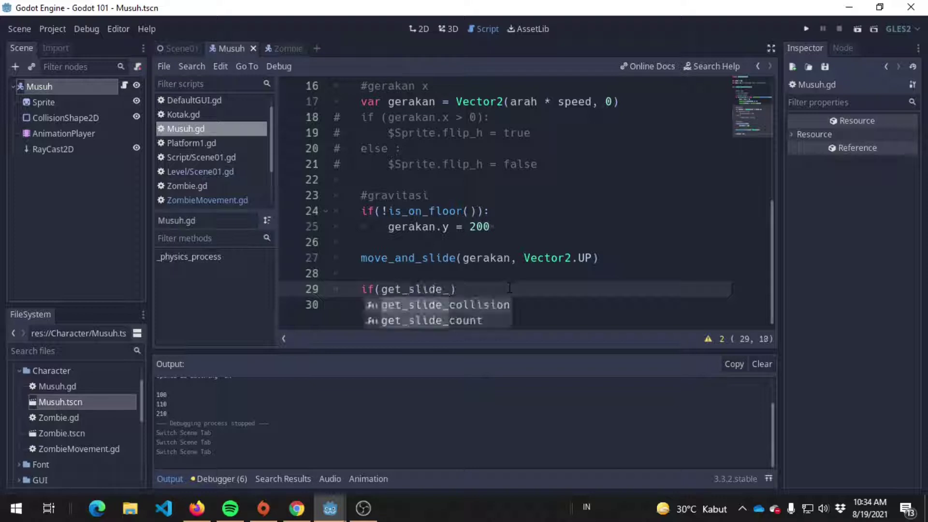
type("co")
key("Down")
key("Return")
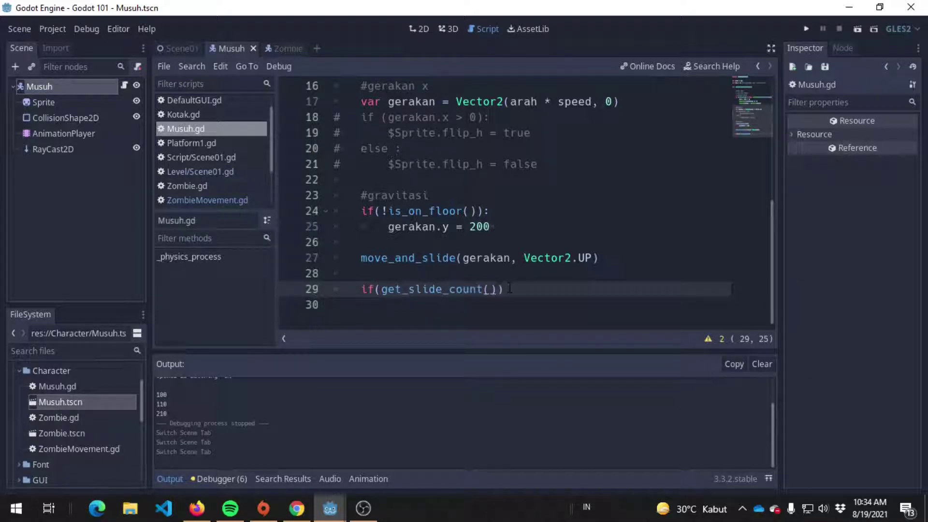
type("> 0")
key("Right")
type(":")
key("Return")
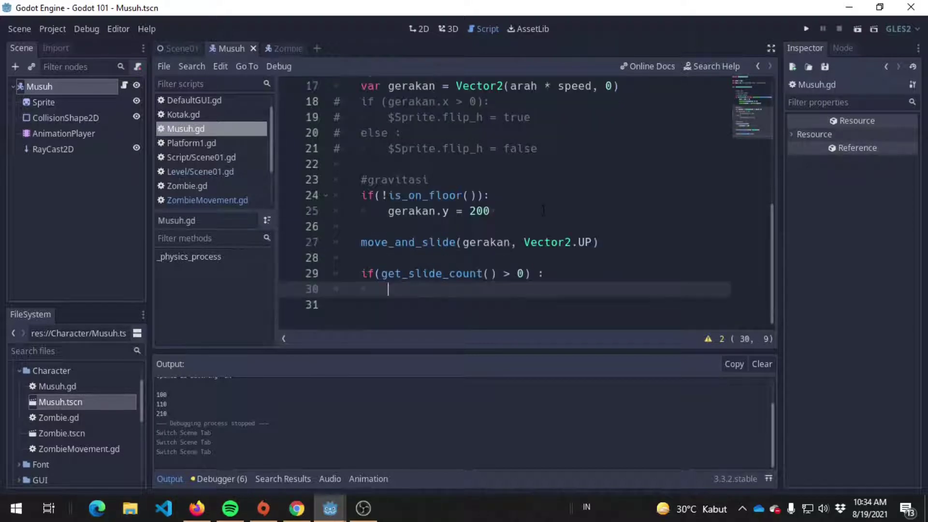
Add 'for i in get_slide_count():' inside the if block
type("for ")
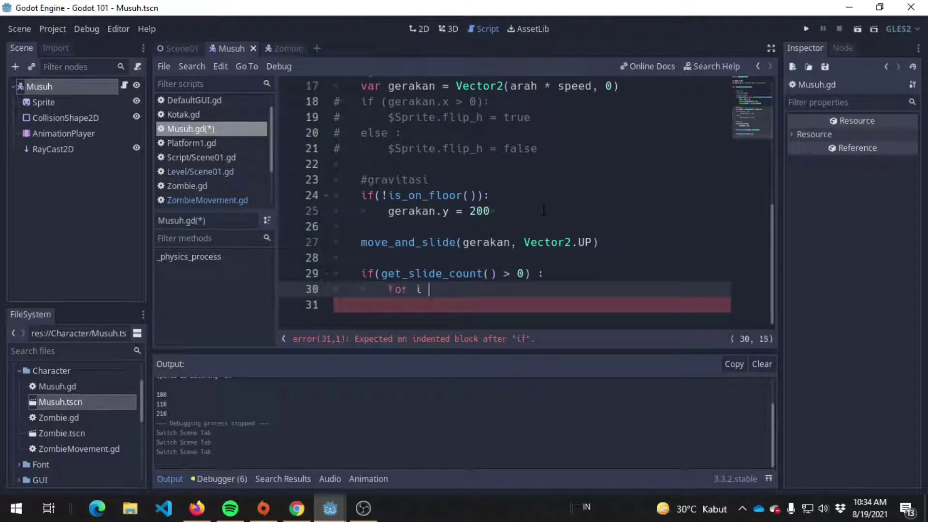
type("i in ")
type("geT_s")
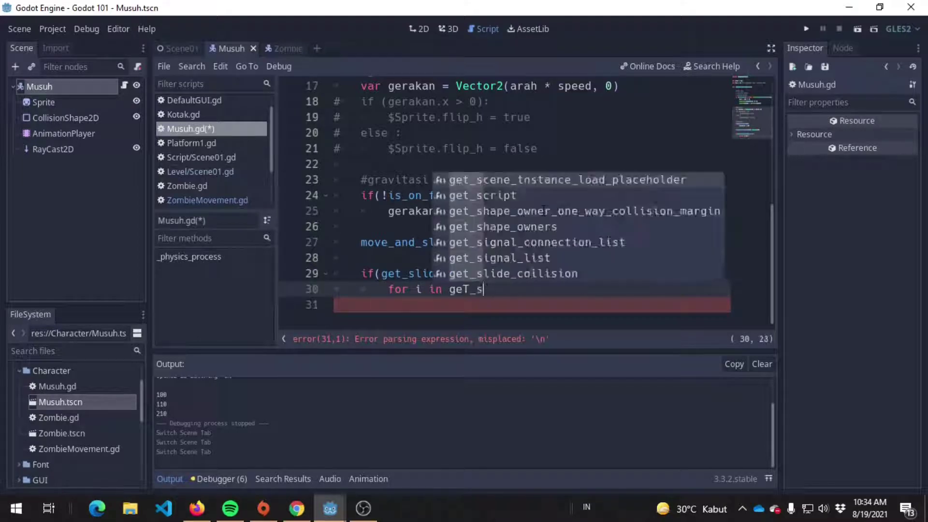
key("BackSpace")
key("BackSpace")
key("BackSpace")
type("t_slide")
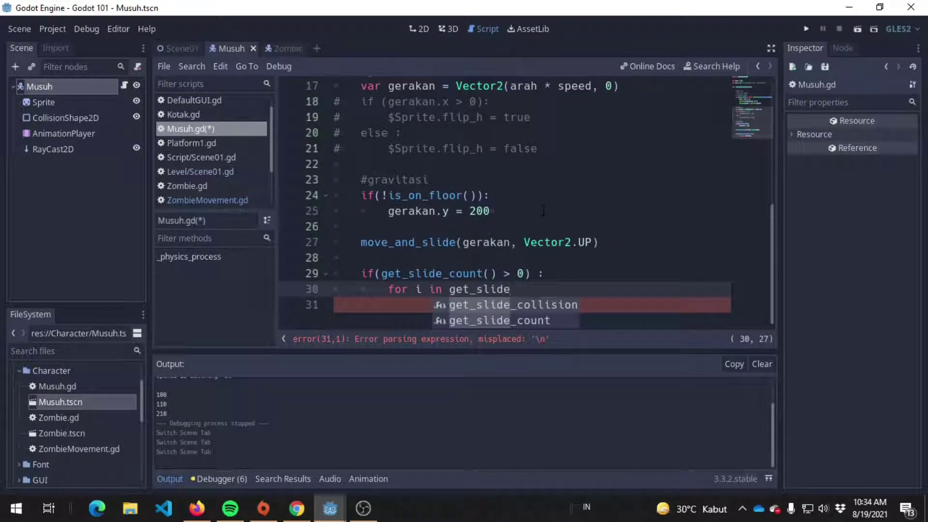
key("Down")
key("Return")
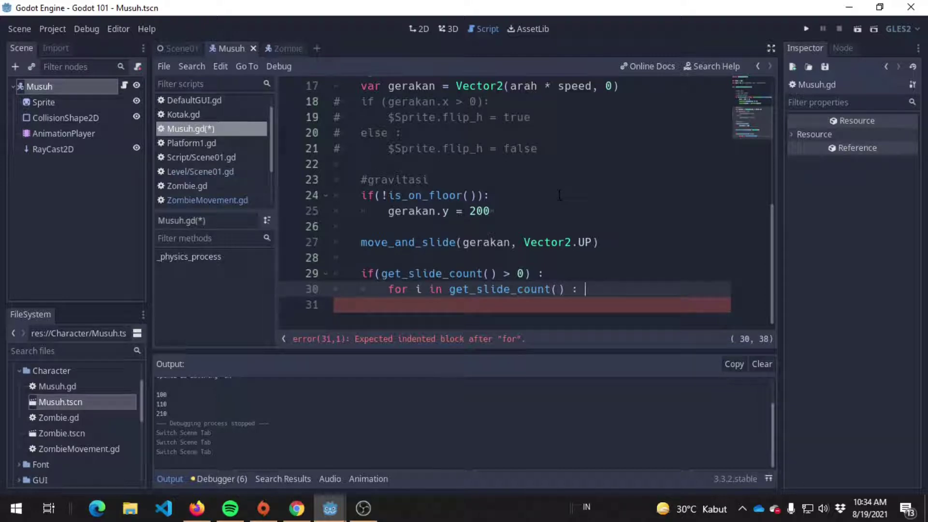
key("Return")
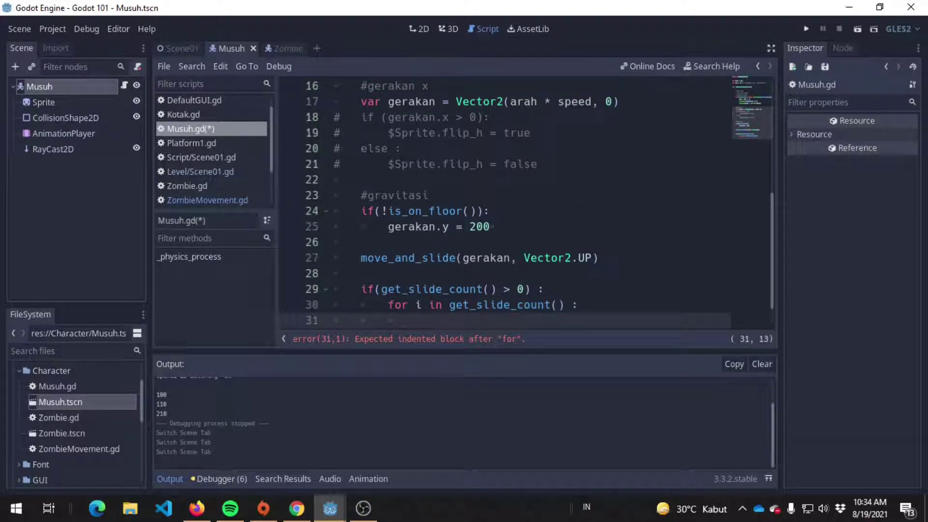
scroll(757, 242, "down", 1)
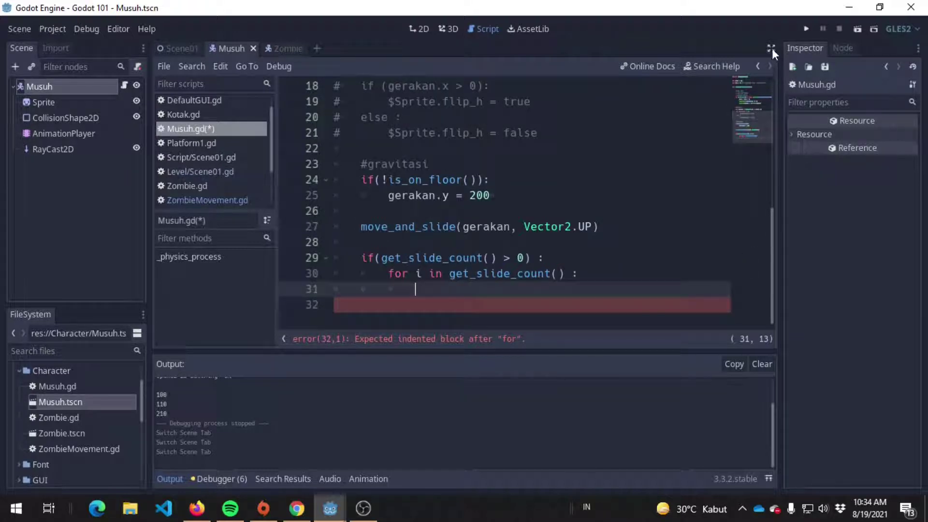
Add 'var benda = get_slide_collision(i)' and 'print(benda.collider.name)' in the loop, and save
type("var")
type(" benda = get_")
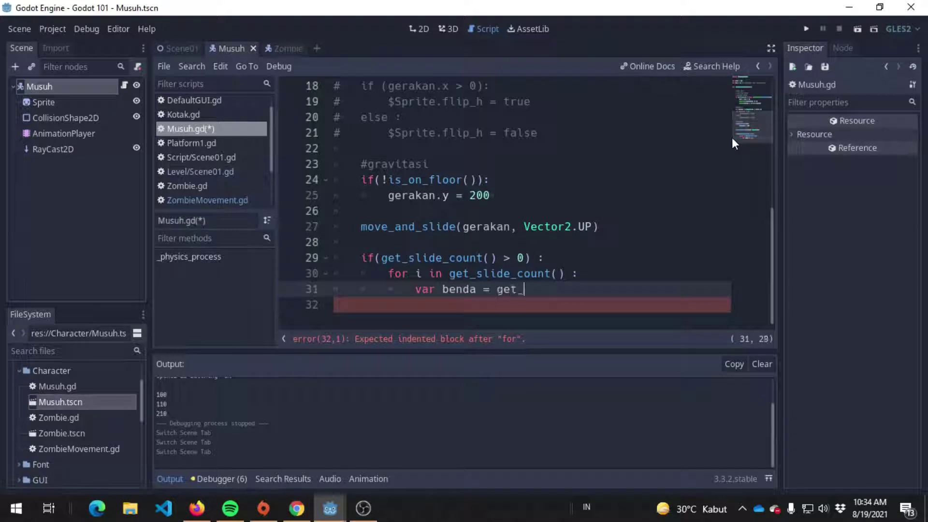
type("slide_collision")
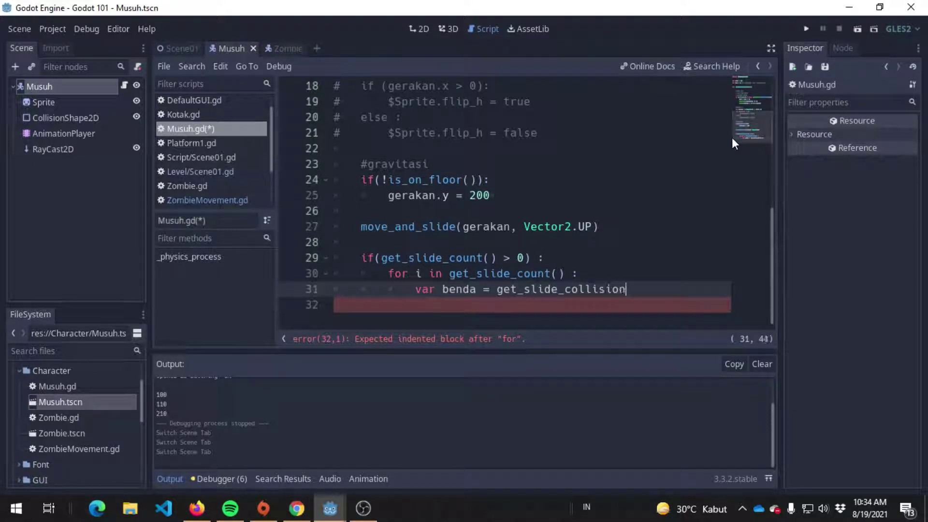
type("()")
key("Left")
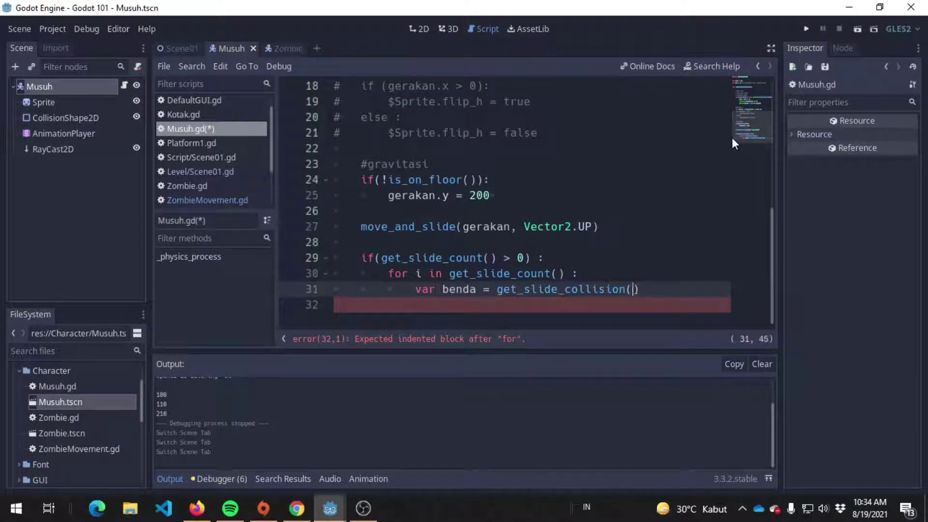
type("i)")
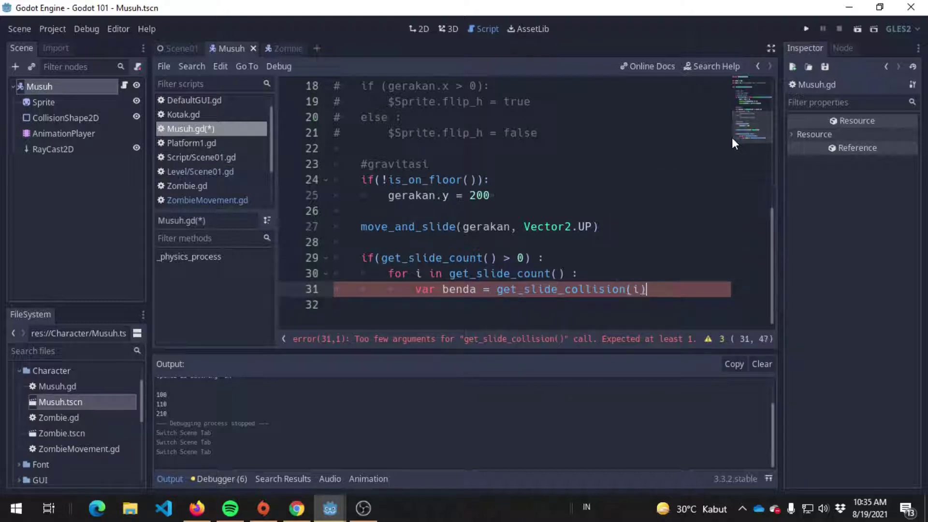
key("ctrl+s")
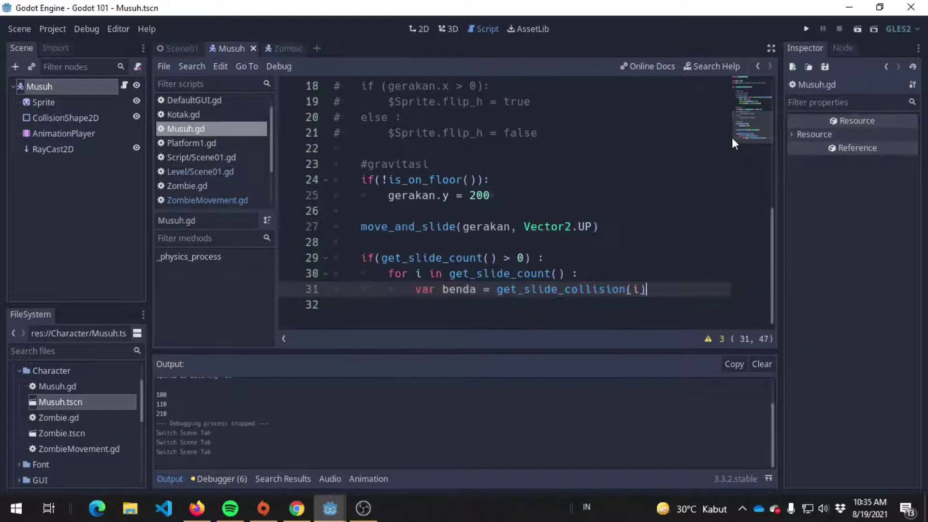
key("Return")
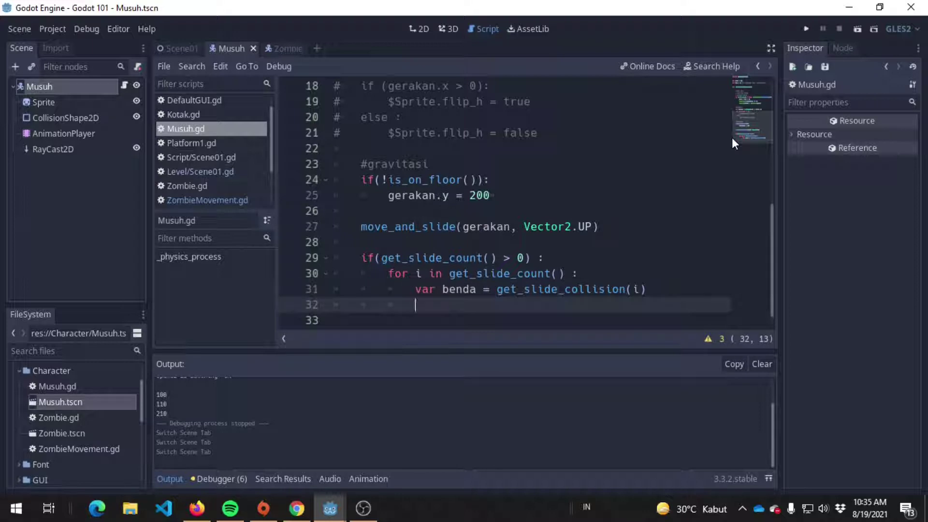
type("pr")
type("int (benda.co")
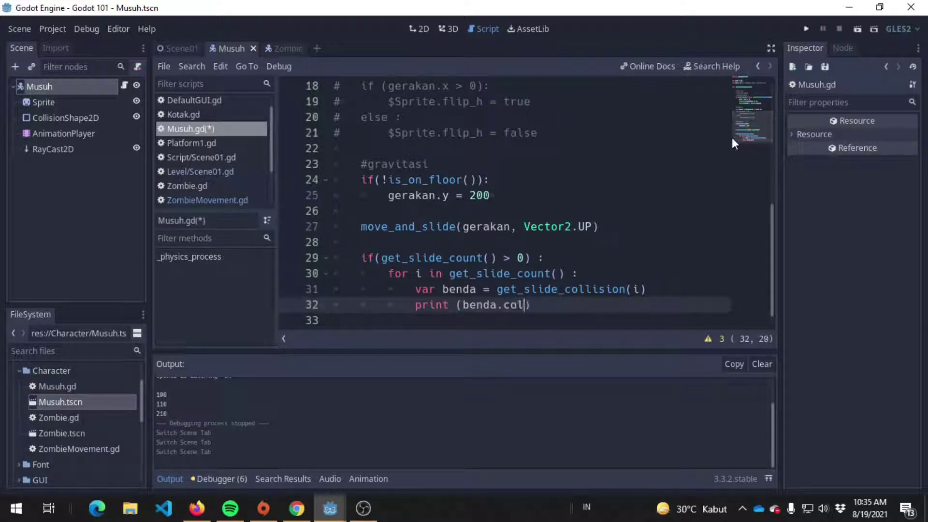
type("llider.name")
key("ctrl+s")
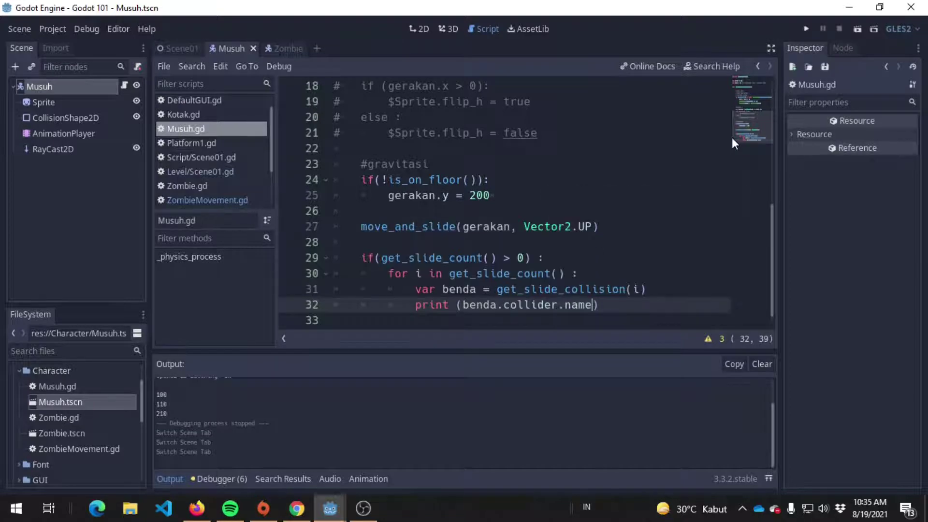
Run the game, close it, and scroll Output to see the TileMap and Zombie collider names
left_click(361, 210)
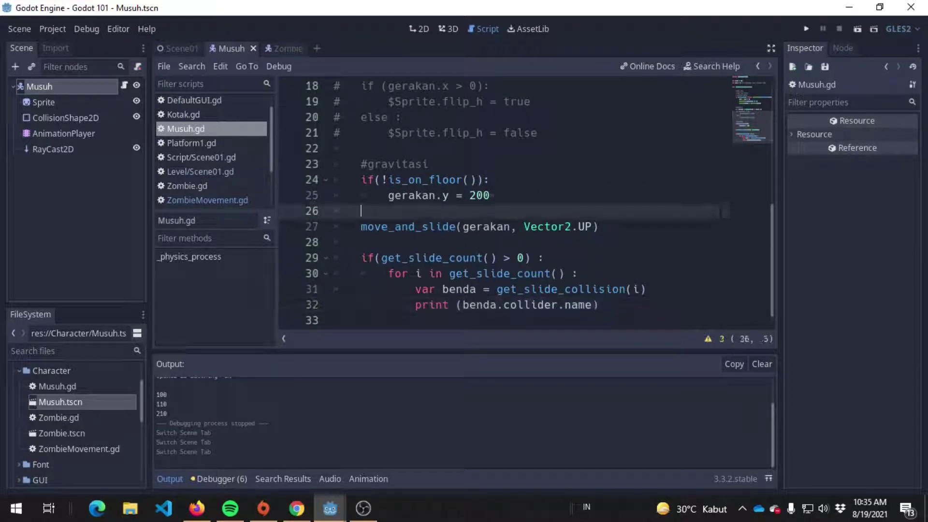
left_click(805, 28)
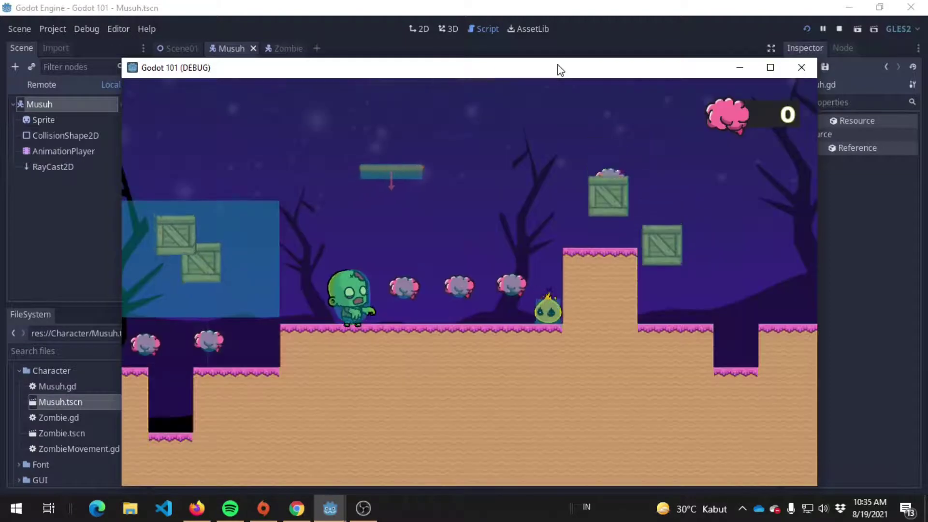
mouse_move(559, 68)
left_mouse_down()
mouse_move(602, 45)
mouse_move(588, 45)
mouse_move(652, 42)
left_mouse_up()
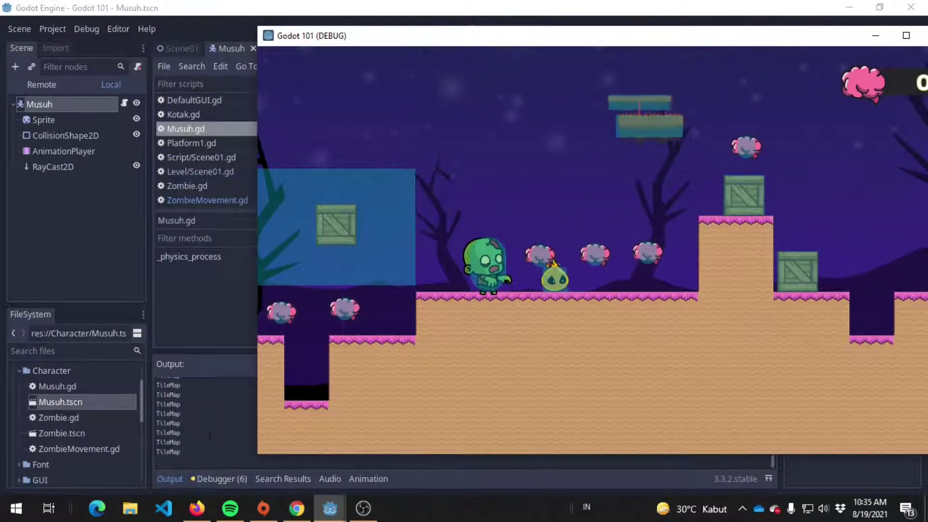
left_click_drag(827, 42, 749, 42)
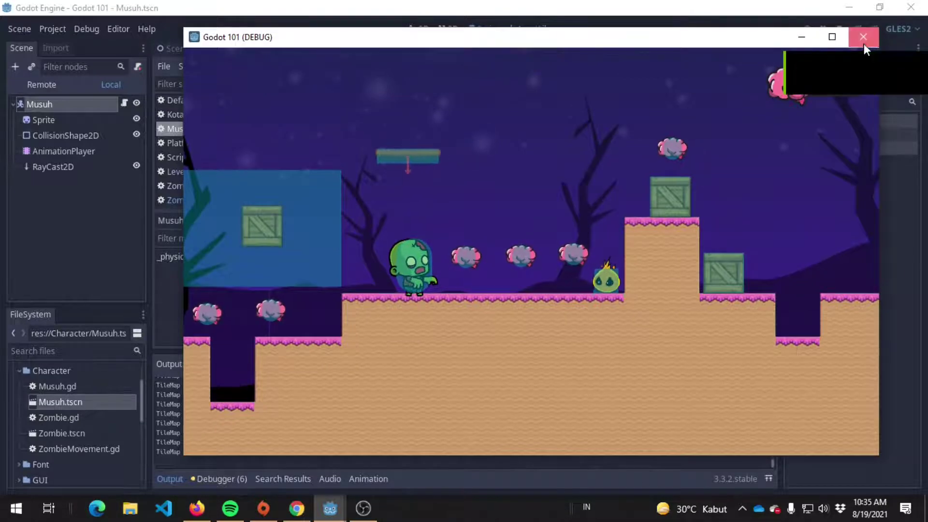
left_click(863, 42)
scroll(188, 448, "up", 2)
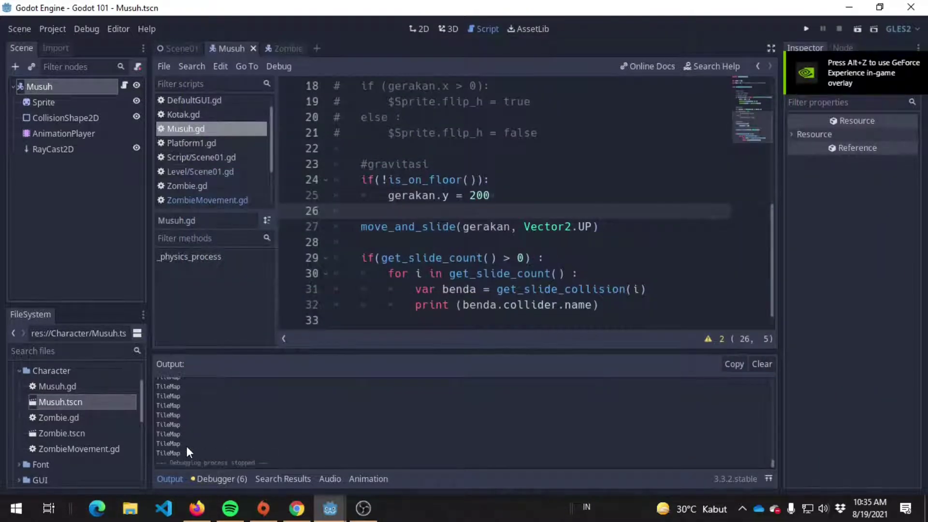
scroll(187, 445, "up", 5)
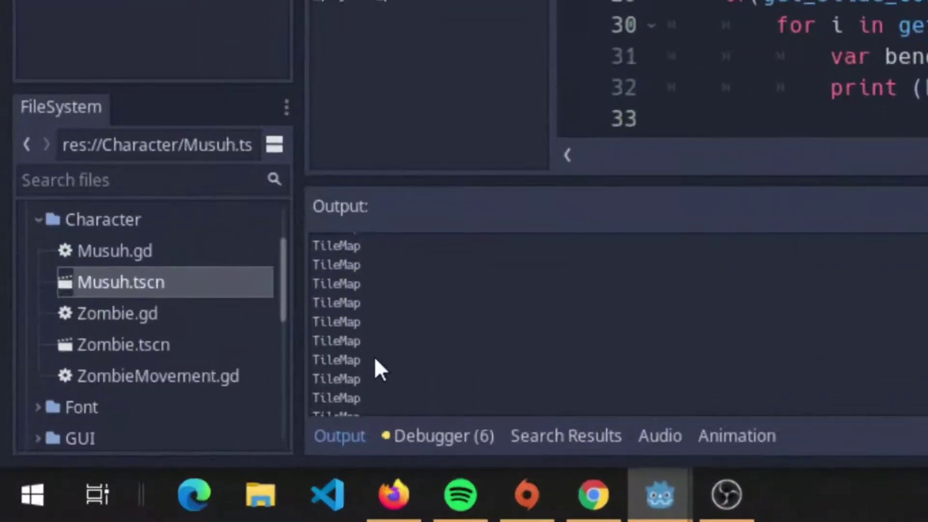
scroll(188, 441, "up", 4)
scroll(377, 360, "down", 1)
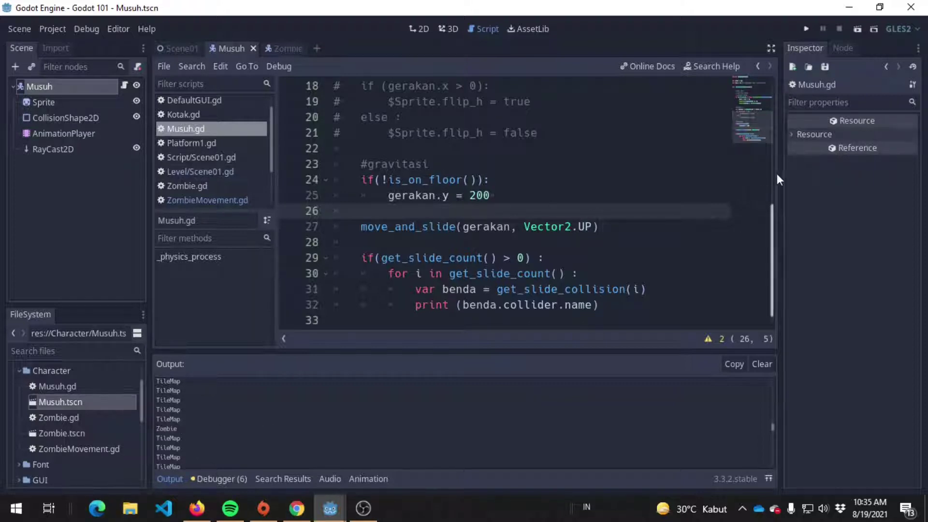
Clear the Output log and add 'if (benda.collider.name == "Zombie"):' after the benda line
left_click(586, 273)
left_click(762, 364)
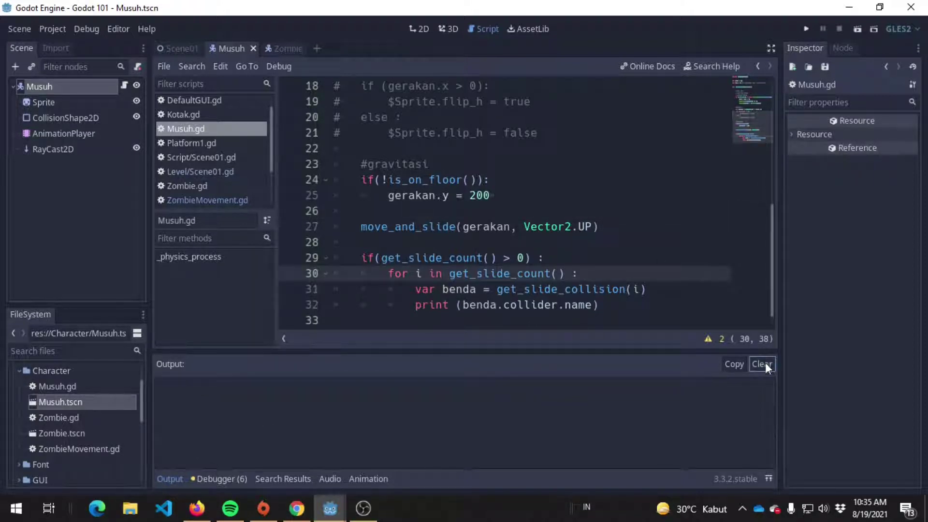
left_click(678, 289)
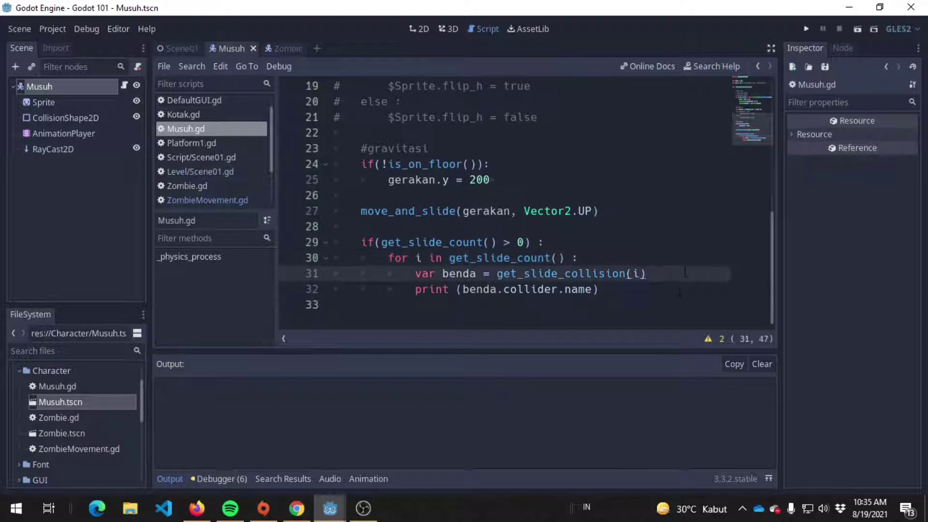
key("Return")
type("if (benda.")
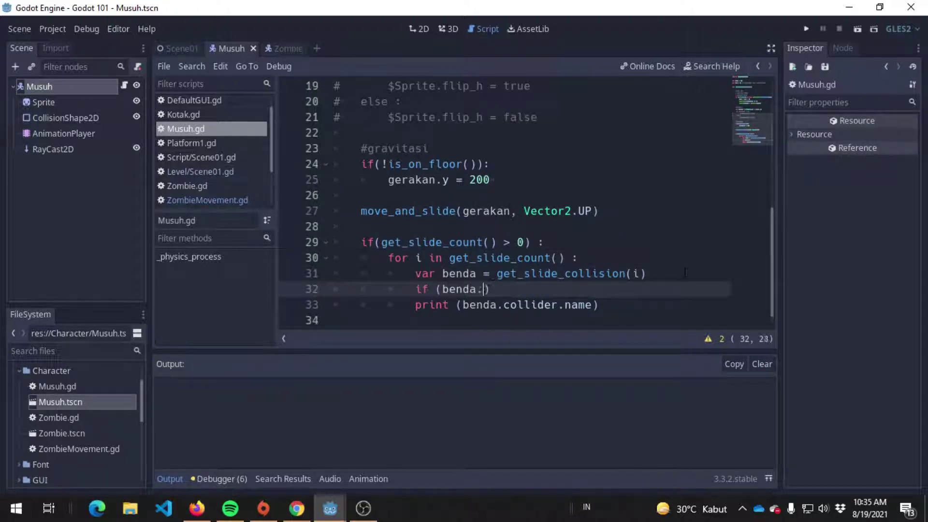
type("collider.na")
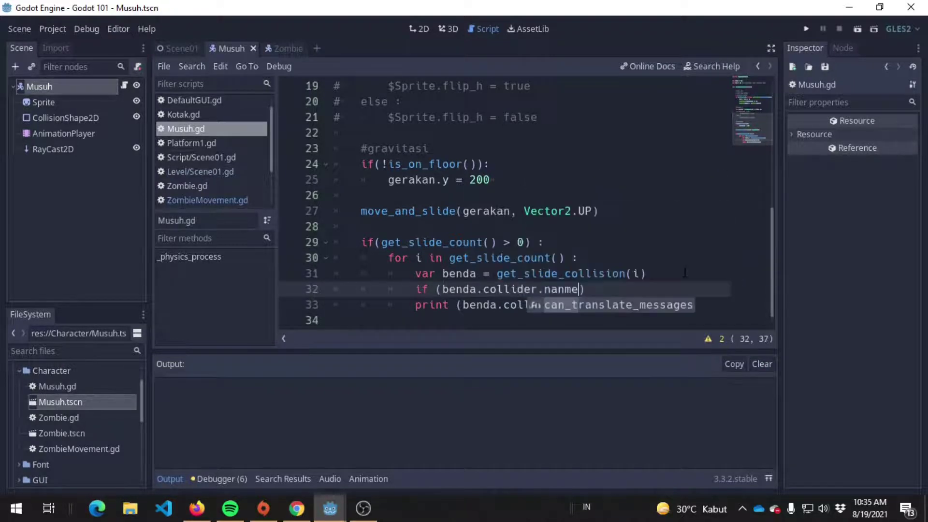
type("n")
key("BackSpace")
type("me =")
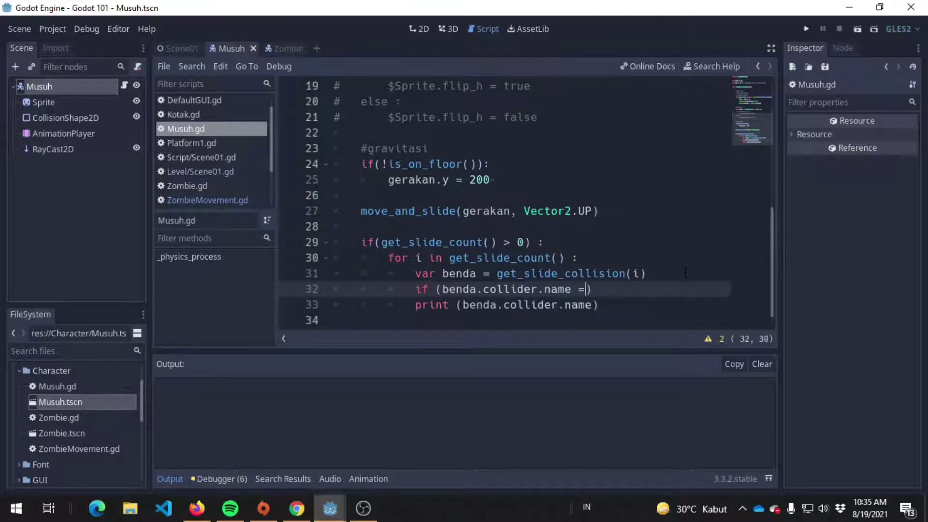
key("BackSpace")
type("= \"Zom")
type("bie\"")
key("End")
type(":")
Add 'print("hit player")' as the body of the Zombie condition
key("Return")
type("p")
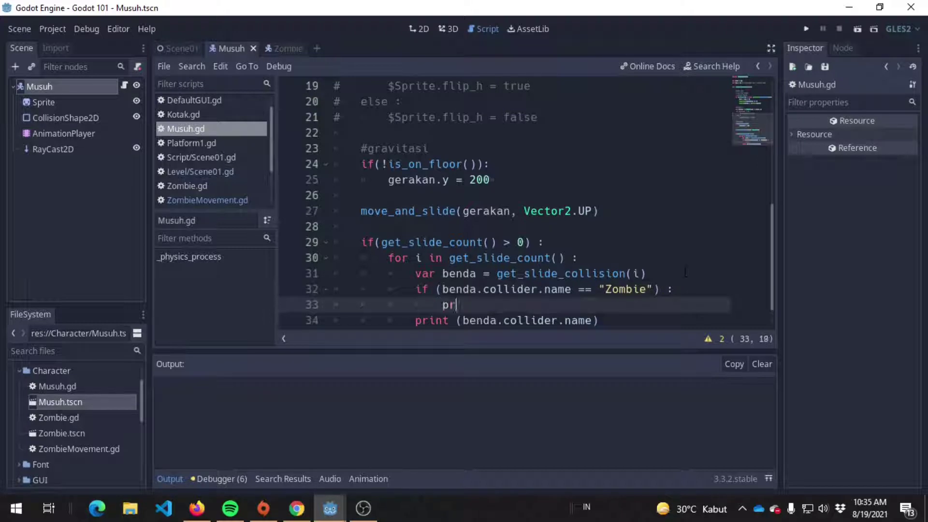
type("rint(\"hit player")
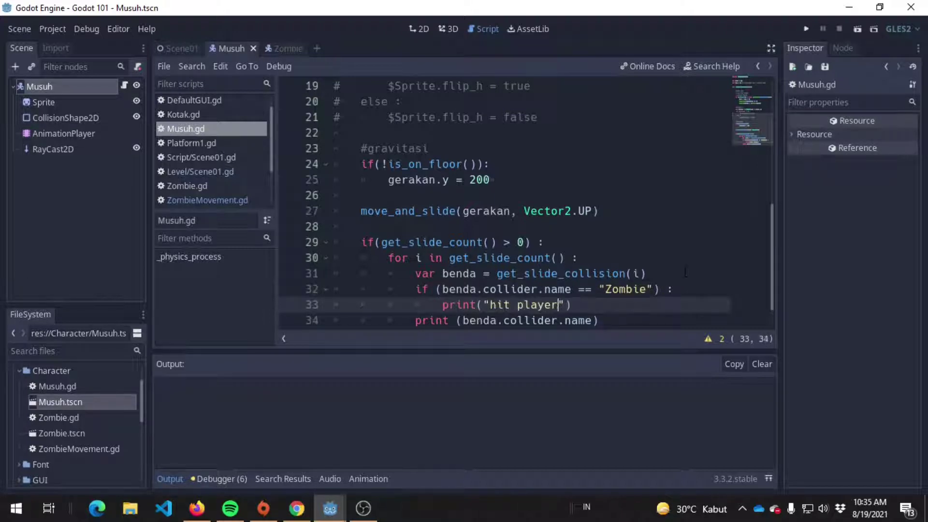
key("End")
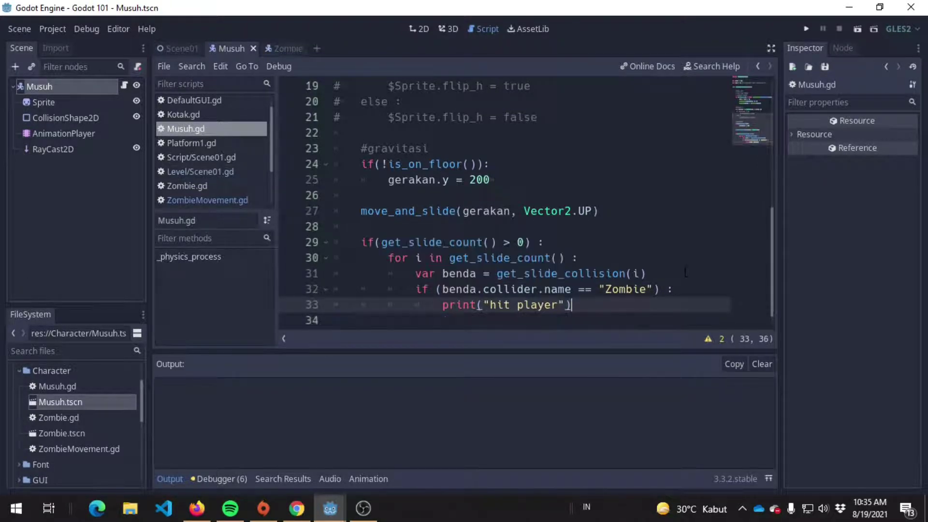
Test-run the game so the zombie touches Musuh, then close the game window
left_click(806, 28)
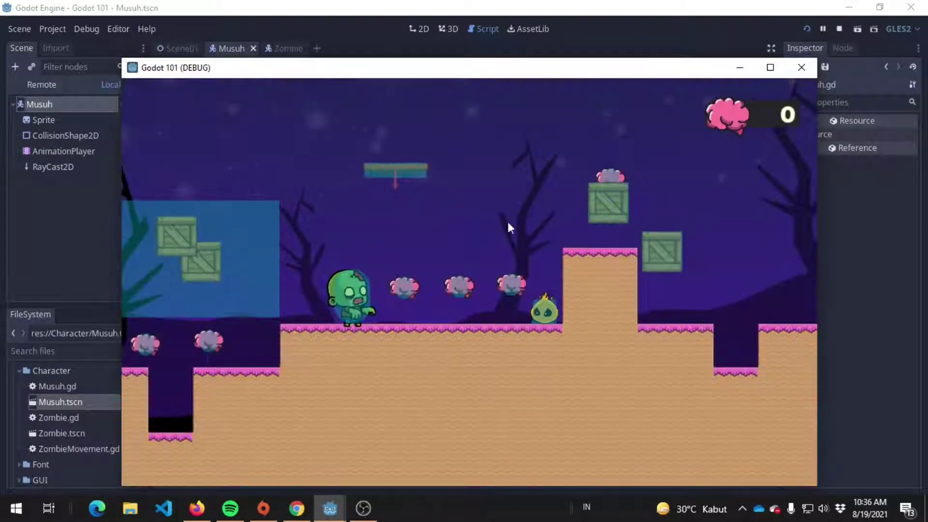
left_click_drag(517, 70, 644, 46)
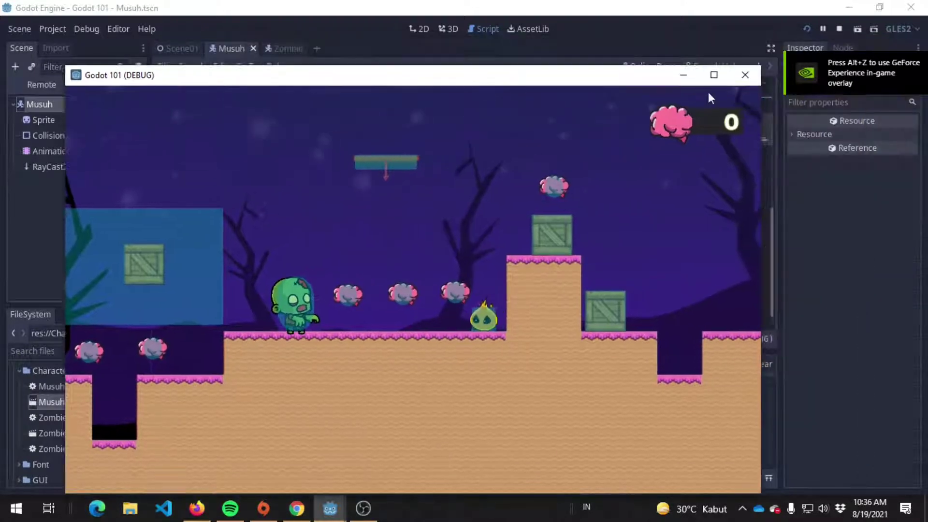
left_click(744, 72)
Check the Output panel for the two 'hit player' lines and save the scene with Ctrl+S
left_click(623, 238)
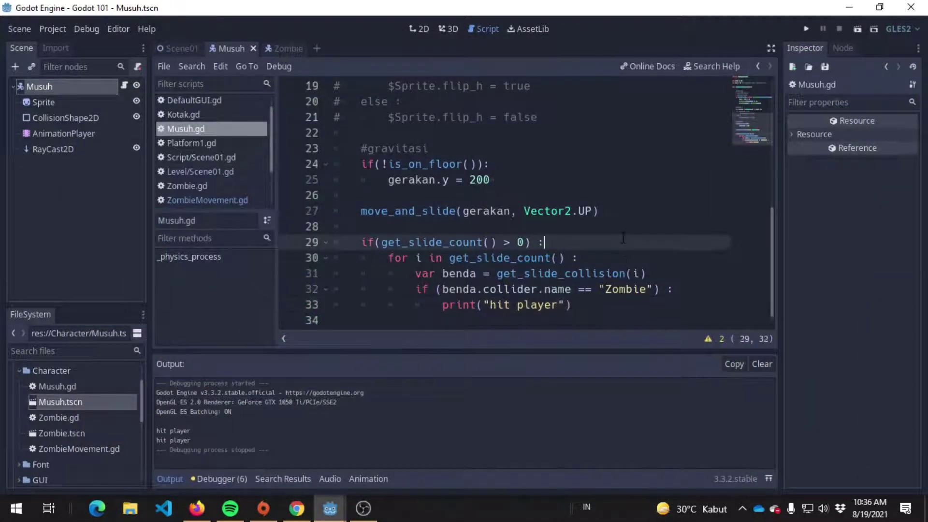
left_click(500, 305)
left_click(500, 289)
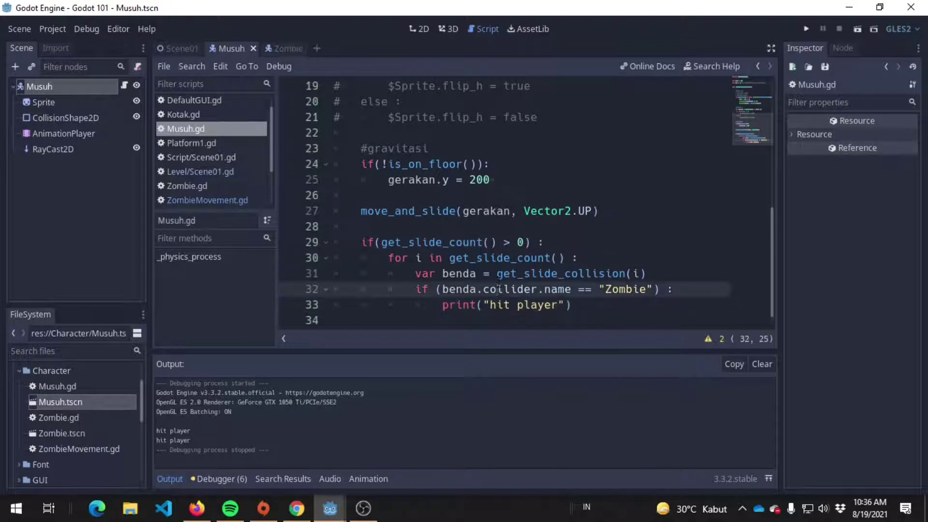
left_click(696, 292)
key("Down")
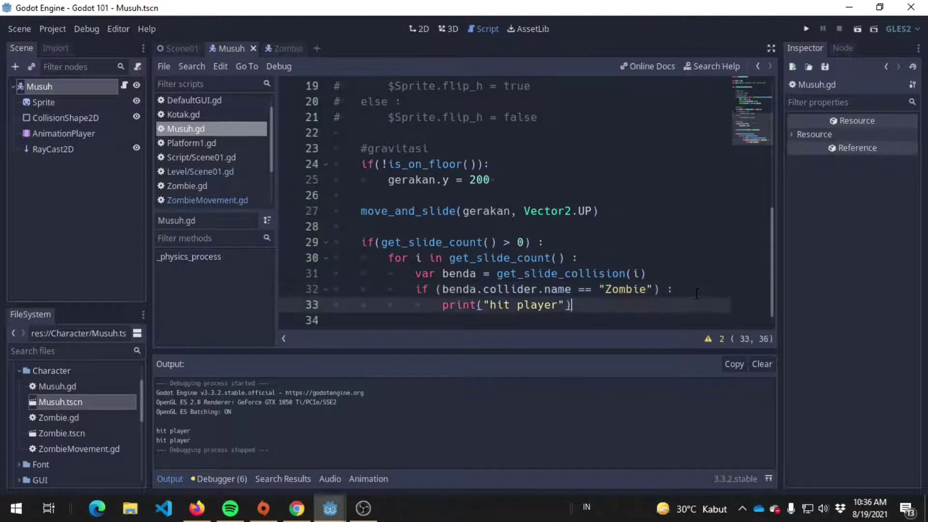
key("ctrl+s")
In Scene01, add the Zombie node to a new group named 'player'
left_click(181, 48)
left_click(84, 114)
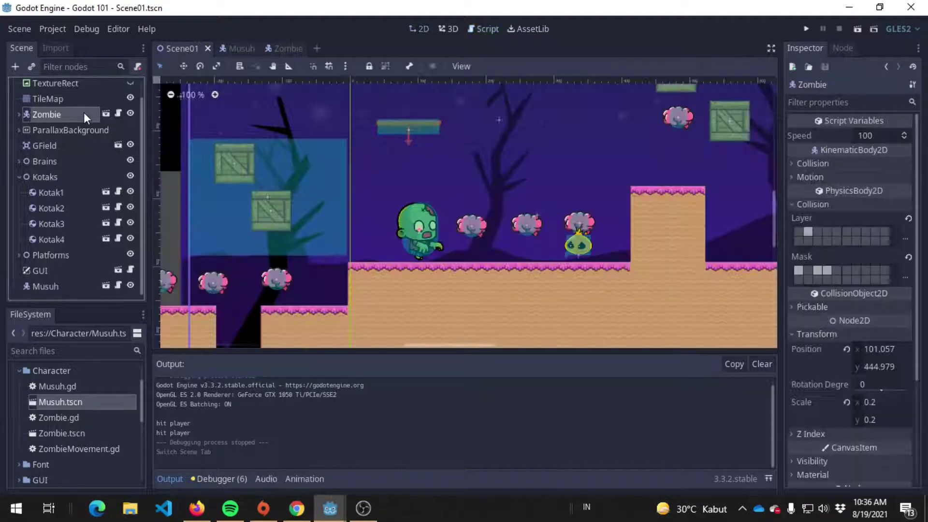
left_click(840, 48)
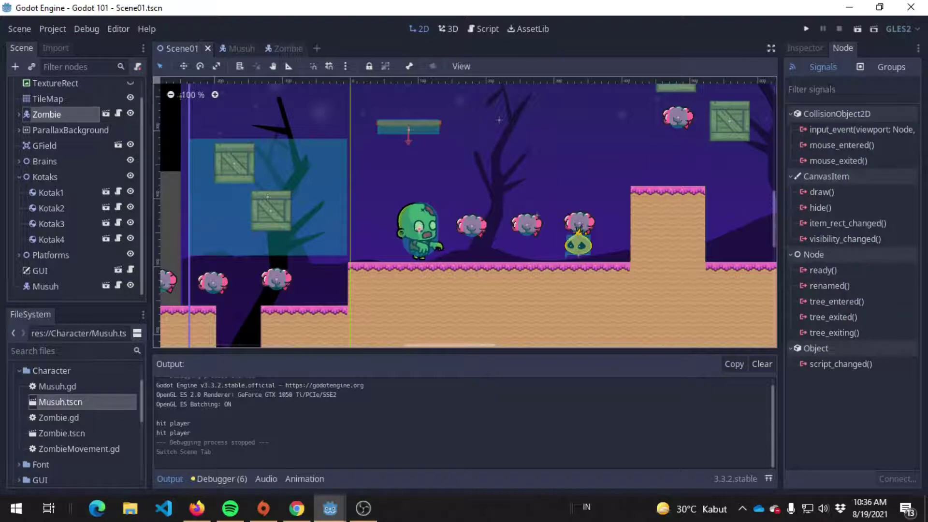
left_click(891, 67)
left_click(844, 102)
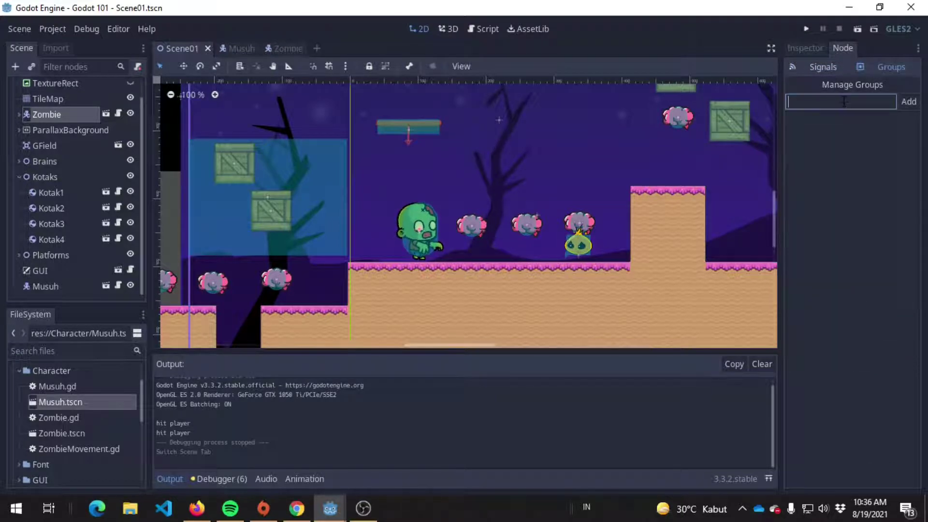
type("player")
left_click(908, 101)
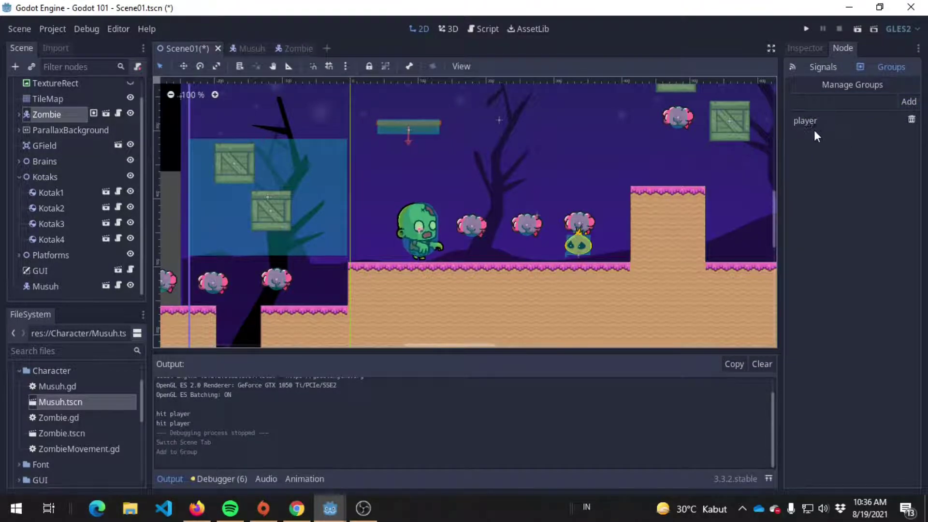
Save Scene01 and return to the Musuh enemy scene
key("ctrl+s")
left_click(283, 48)
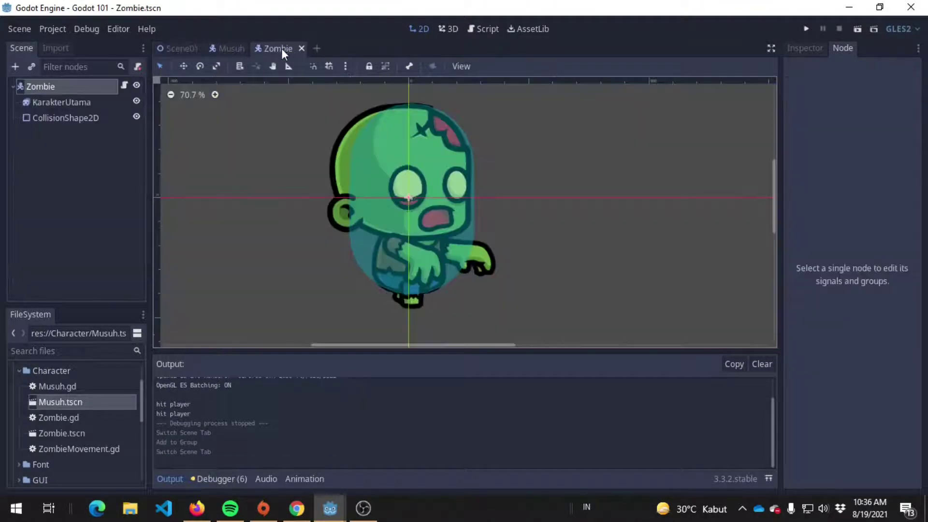
left_click(231, 49)
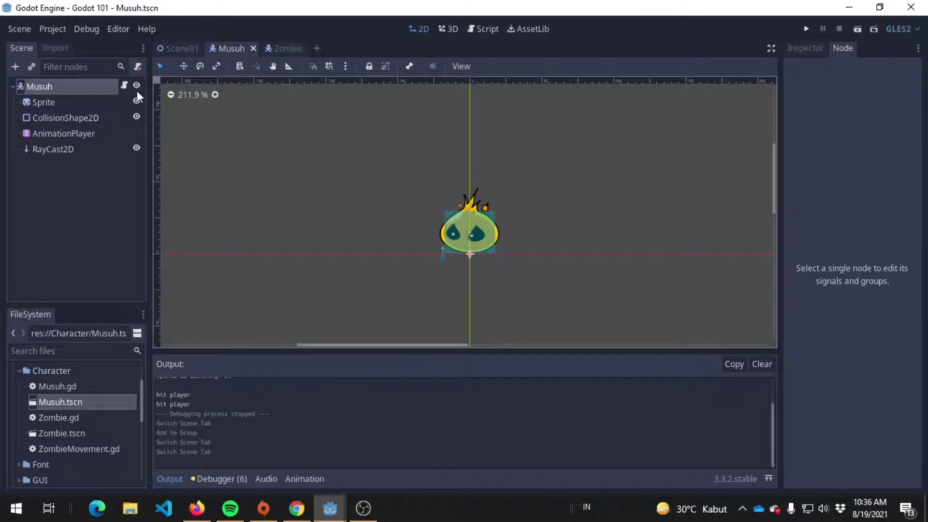
In Musuh.gd, add if (benda.collider.is_in_group("player")): printing 'hit player2', then run the game
left_click(125, 85)
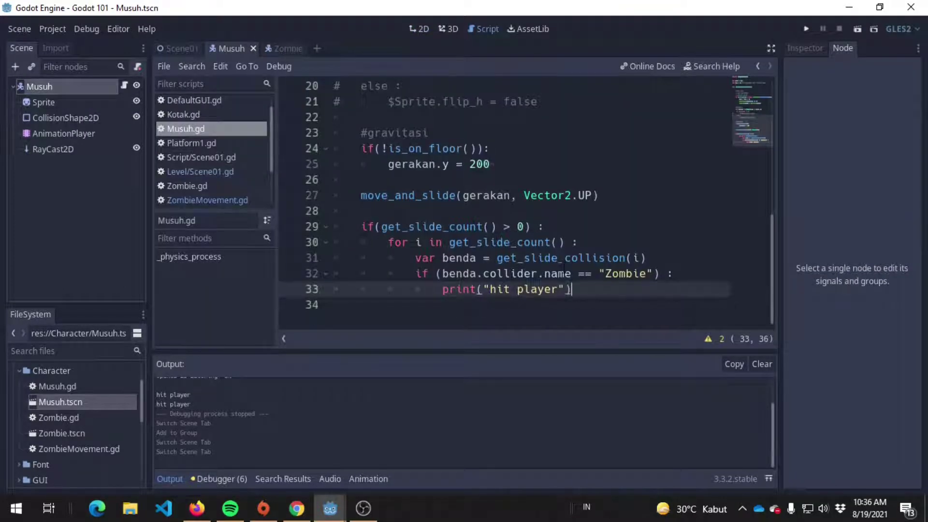
key("Return")
type("if (be")
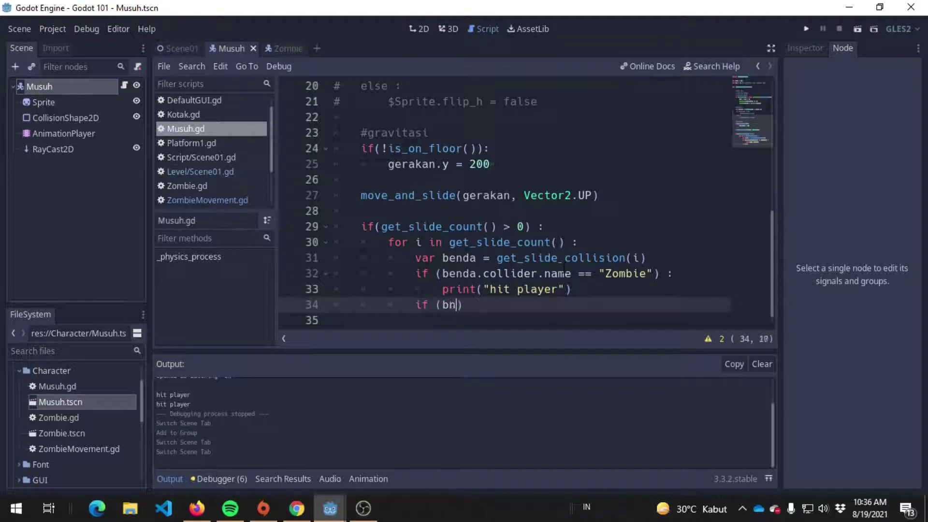
type("nda.colli")
type("der.is_in")
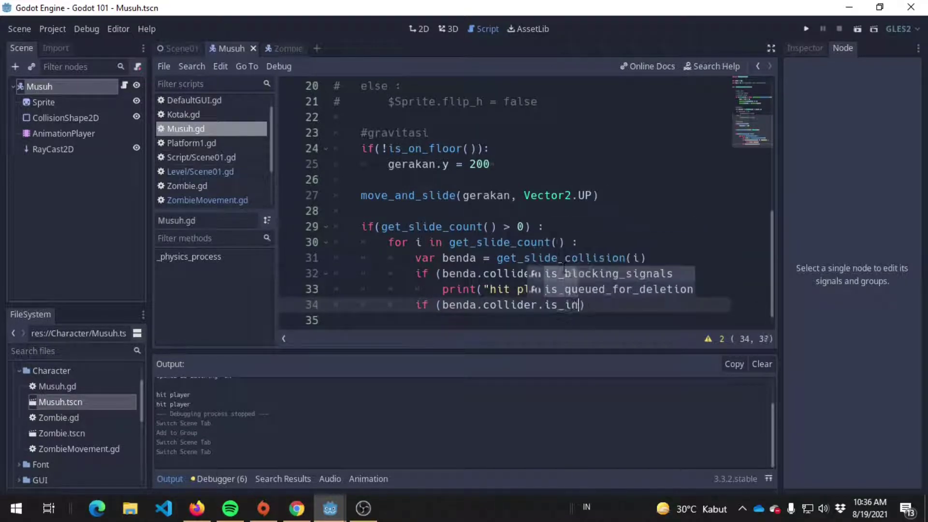
type("_group(")
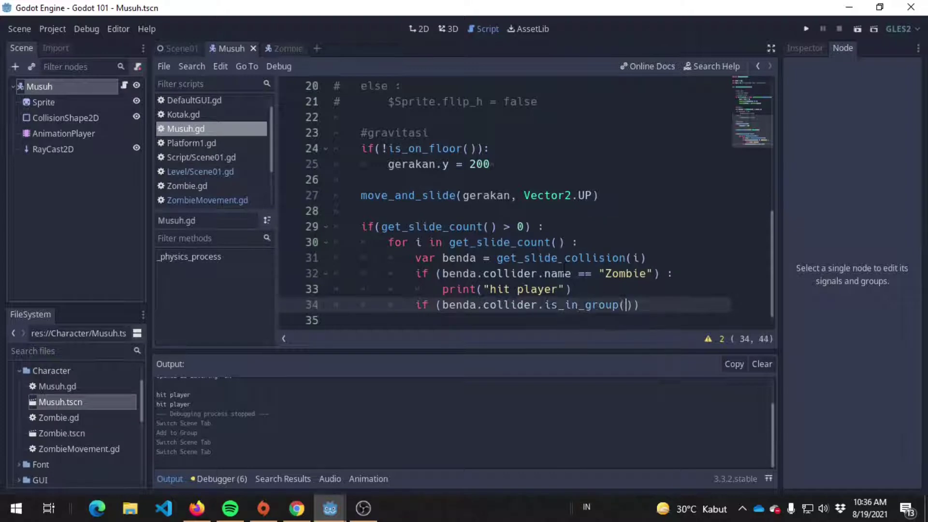
type("\"player\"")
type(")):")
key("Return")
type("pr")
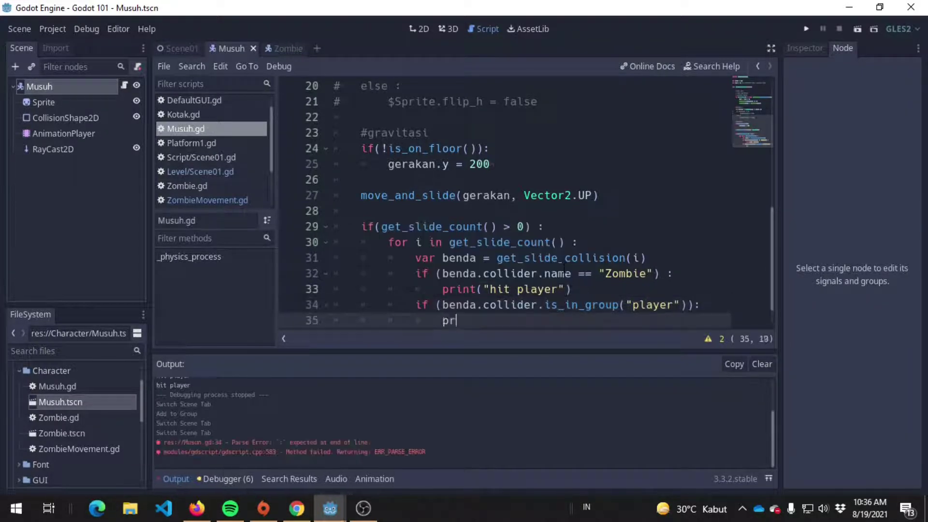
type("int(\"")
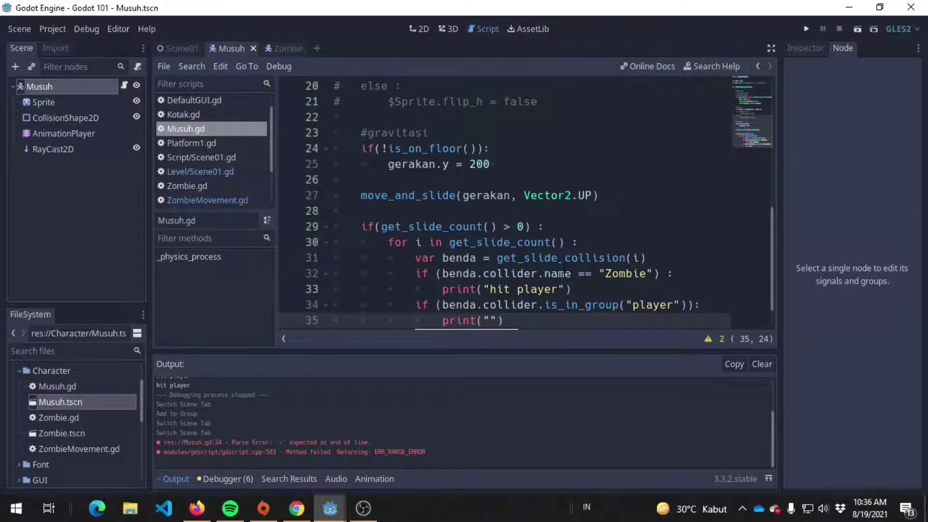
type("hit pla")
type("yer2")
left_click(573, 195)
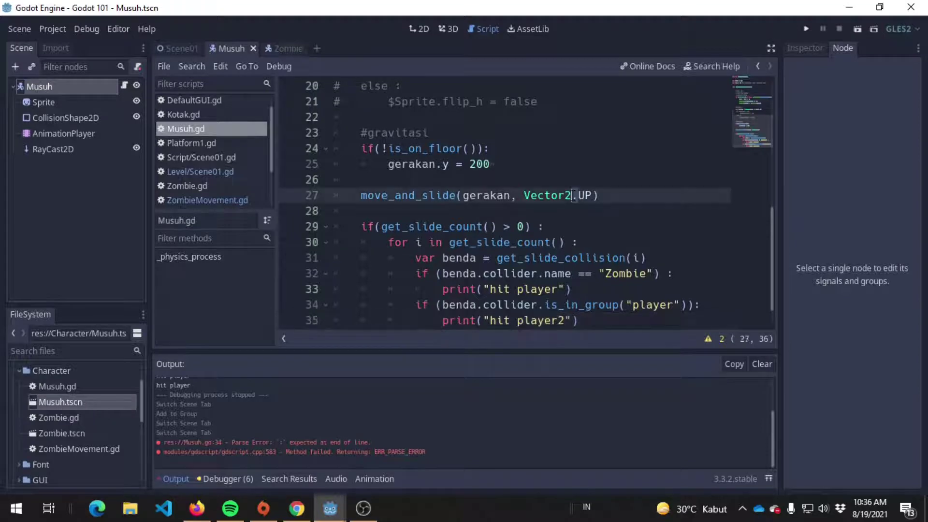
scroll(573, 195, "down", 1)
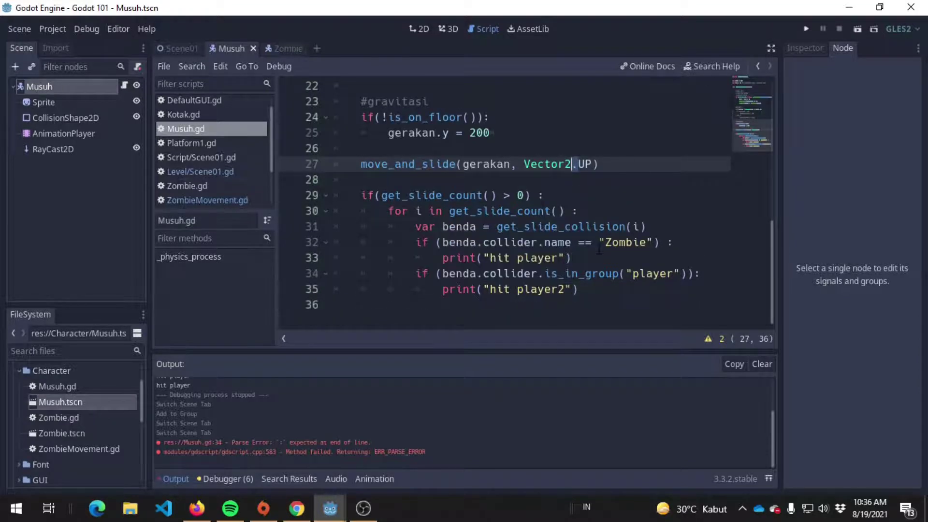
left_click(804, 29)
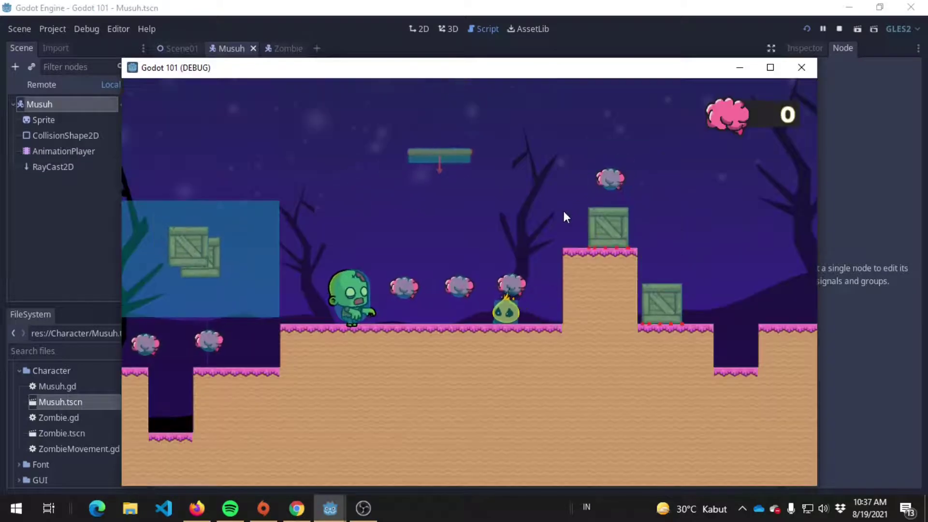
Stop the run after 'hit player' and 'hit player2' appear, then review script lines 32–35
mouse_move(550, 70)
left_mouse_down()
mouse_move(678, 37)
mouse_move(659, 56)
left_mouse_up()
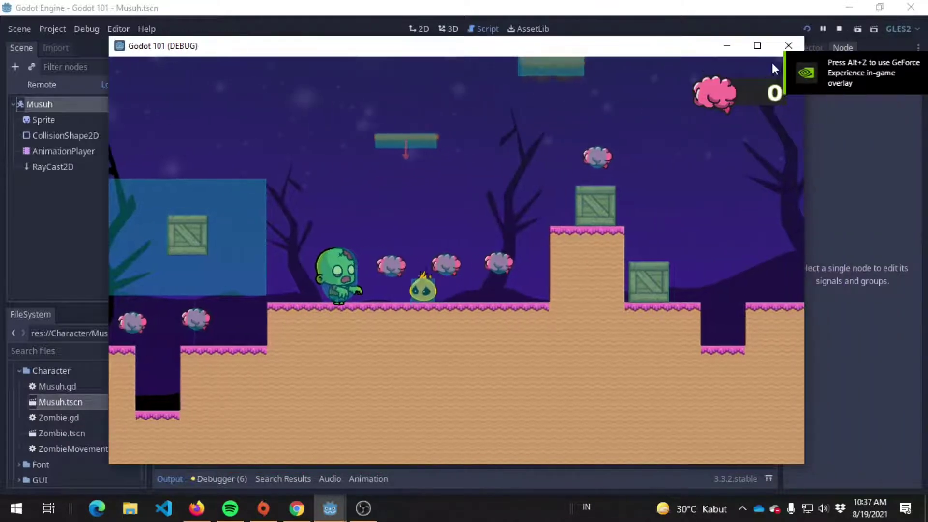
left_click(785, 46)
left_click(539, 242)
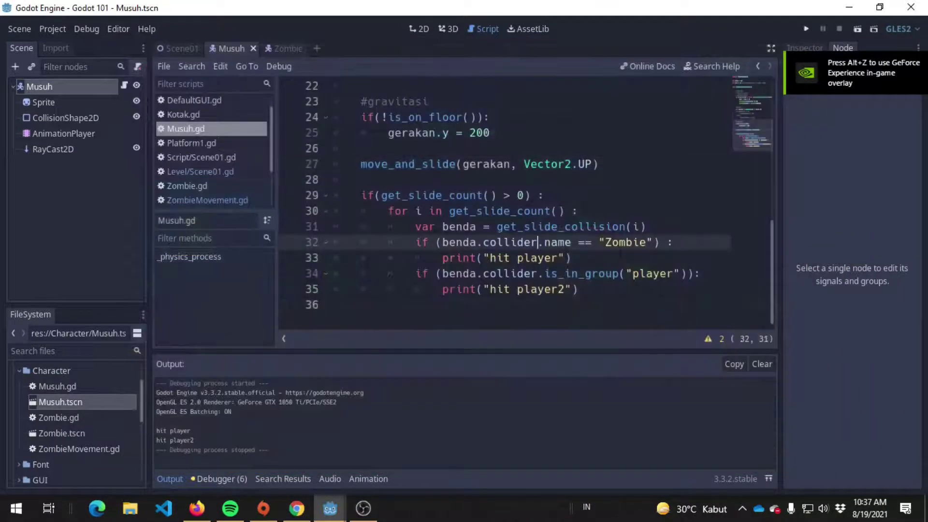
left_click(612, 242)
left_click(620, 274)
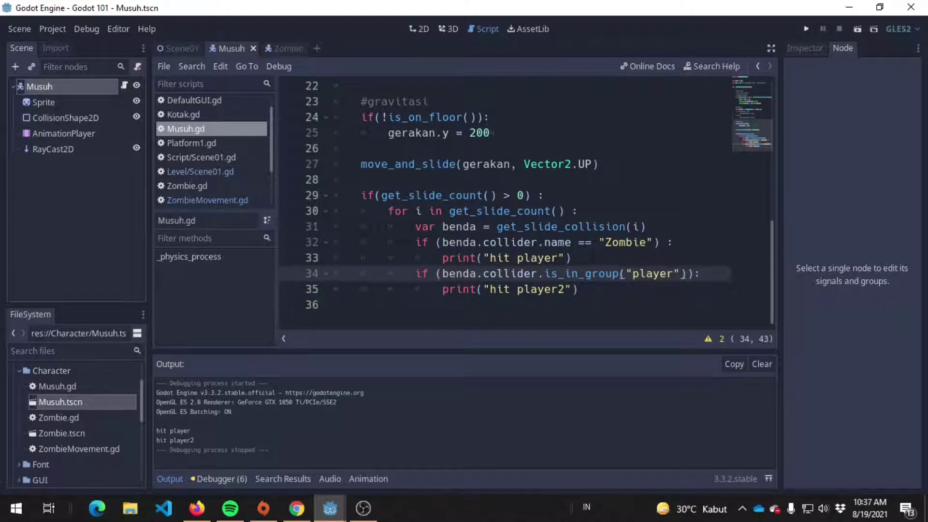
left_click(598, 296)
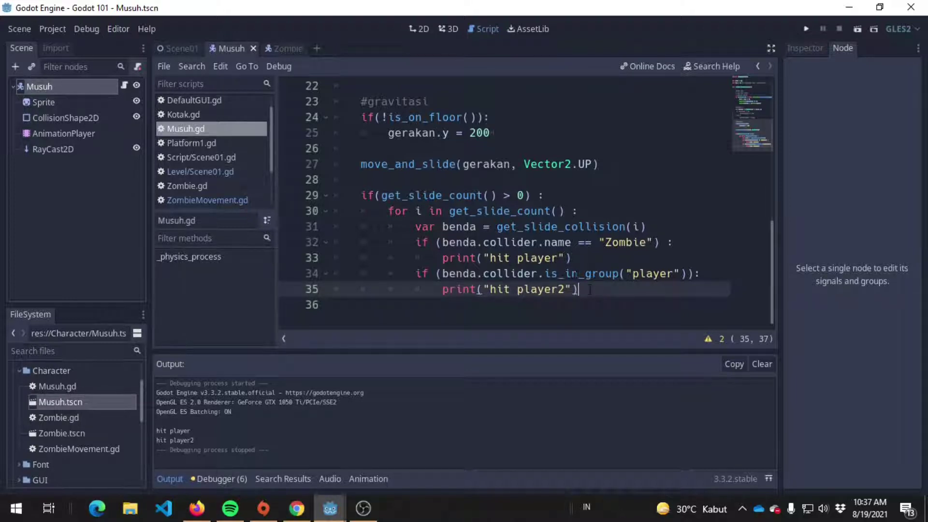
Rerun the game, walk the zombie right then left into the enemy, and stop the run
left_click(809, 30)
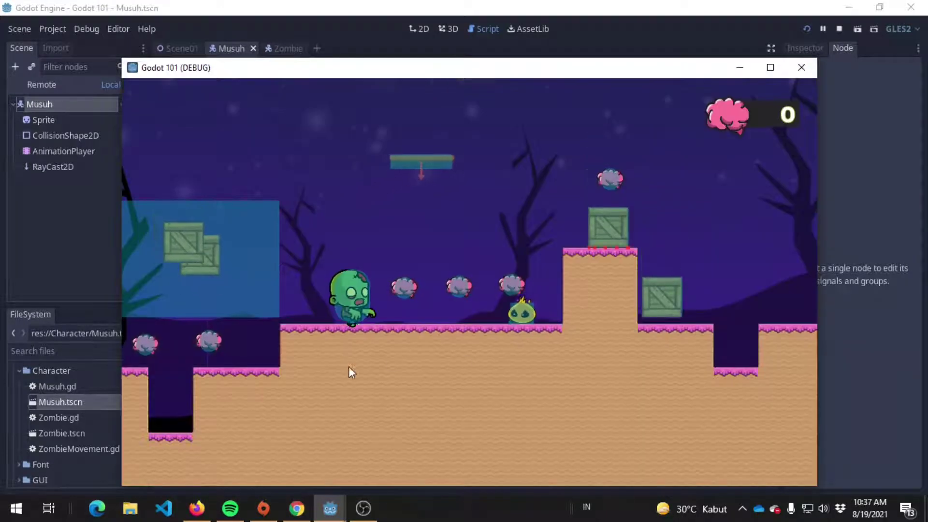
left_click_drag(521, 68, 648, 85)
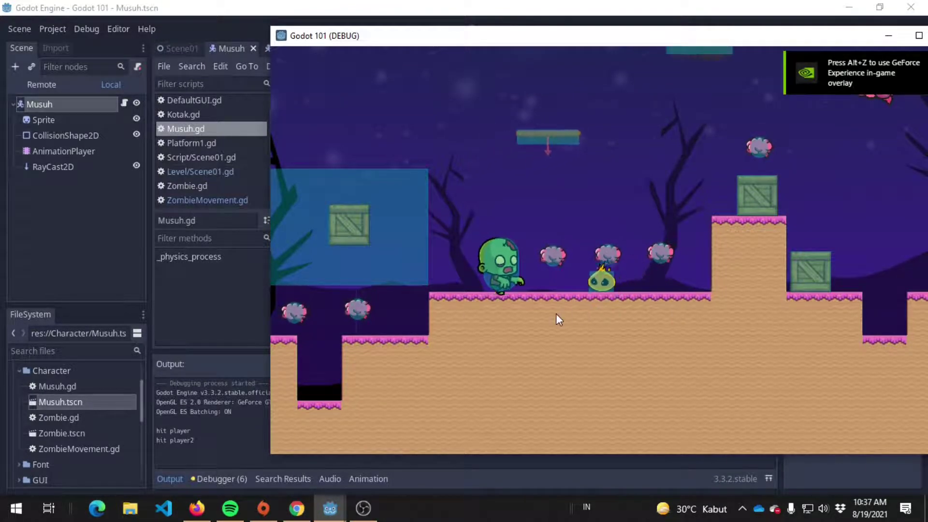
key("Right")
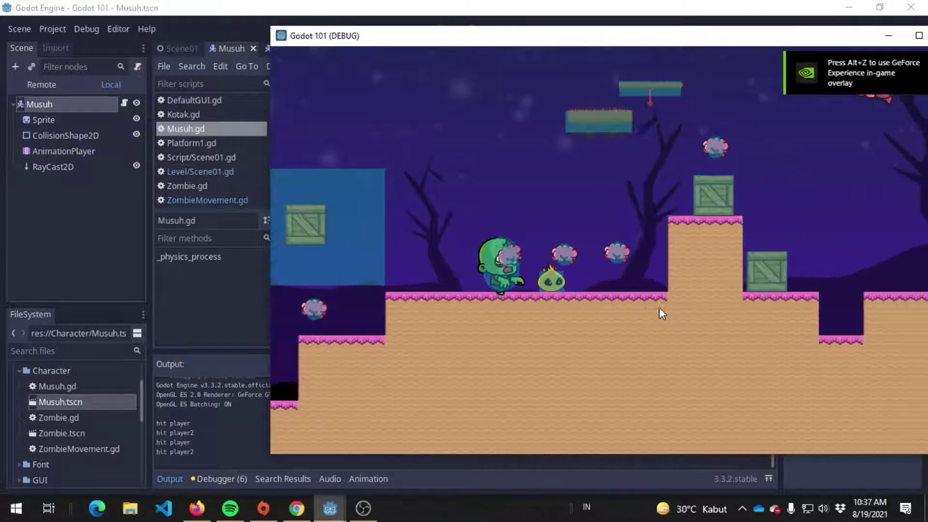
key("Left")
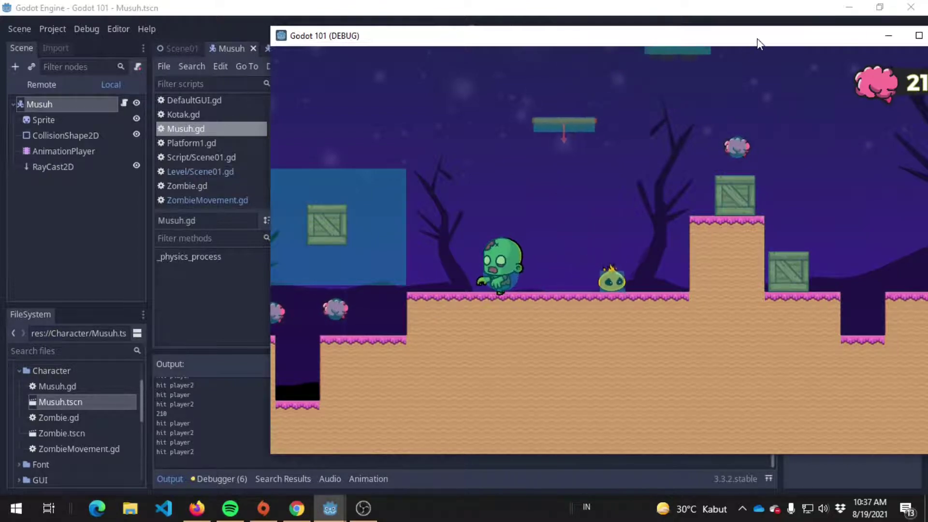
left_click_drag(757, 39, 698, 41)
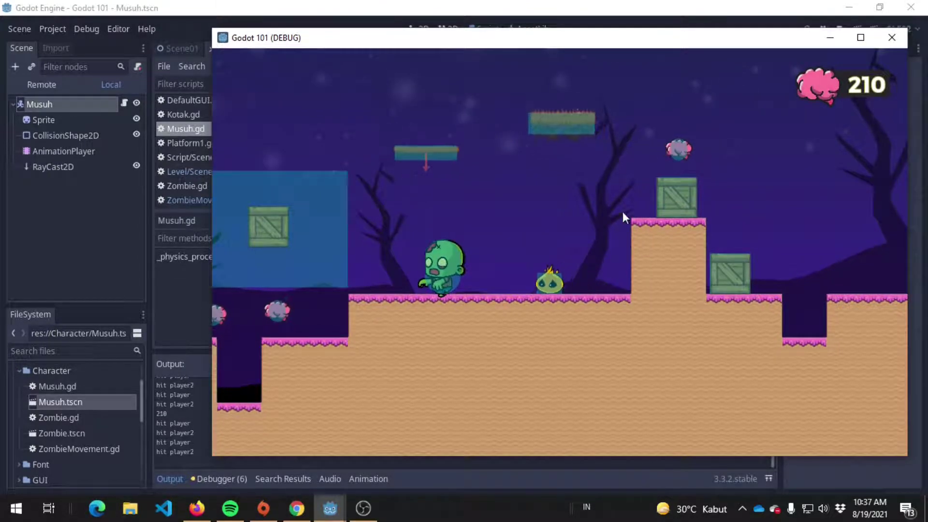
left_click(891, 38)
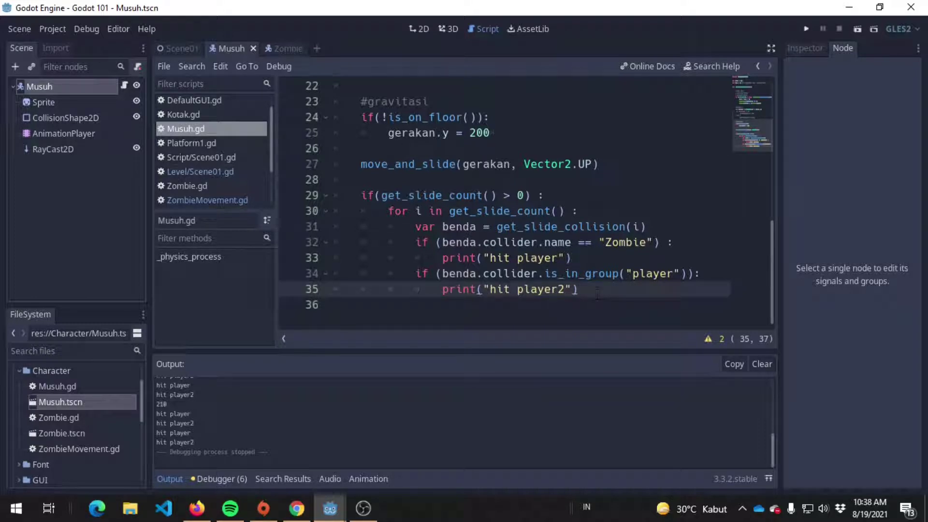
Review the collision-checking code on lines 29–36 of Musuh.gd, then return to Musuh's 2D view
double_click(431, 164)
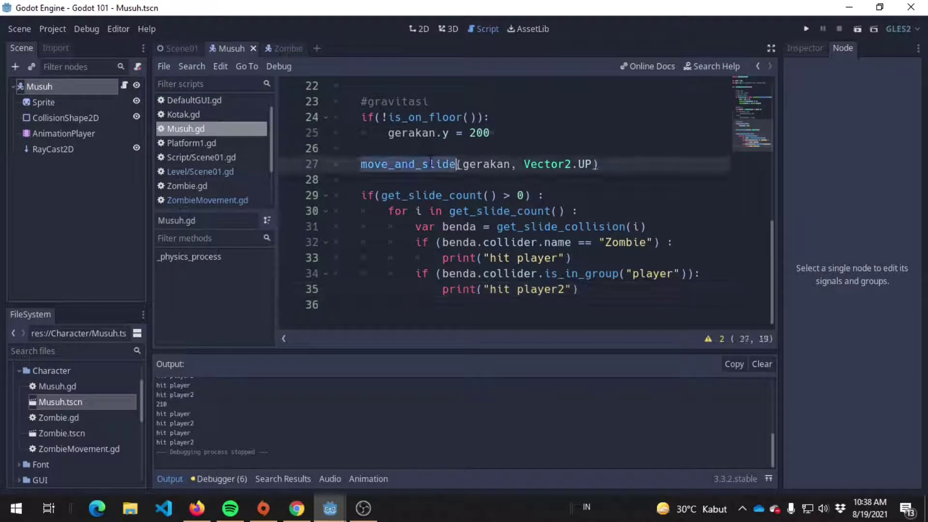
mouse_move(365, 195)
left_mouse_down()
mouse_move(655, 305)
mouse_move(363, 195)
left_mouse_up()
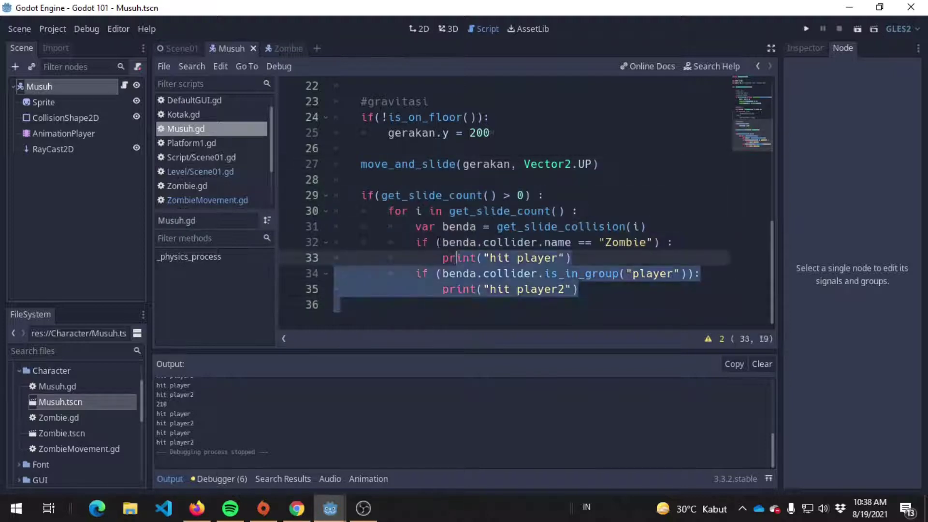
left_click(608, 182)
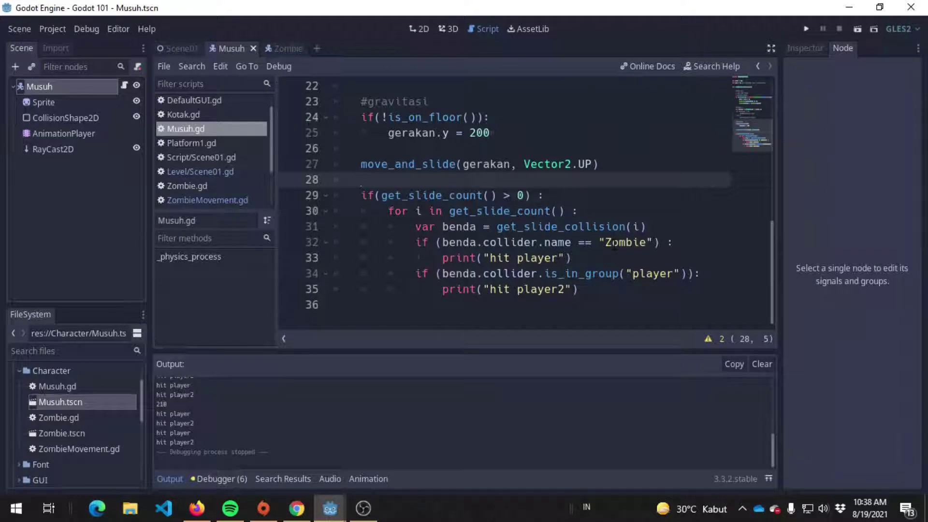
left_click_drag(348, 309, 353, 199)
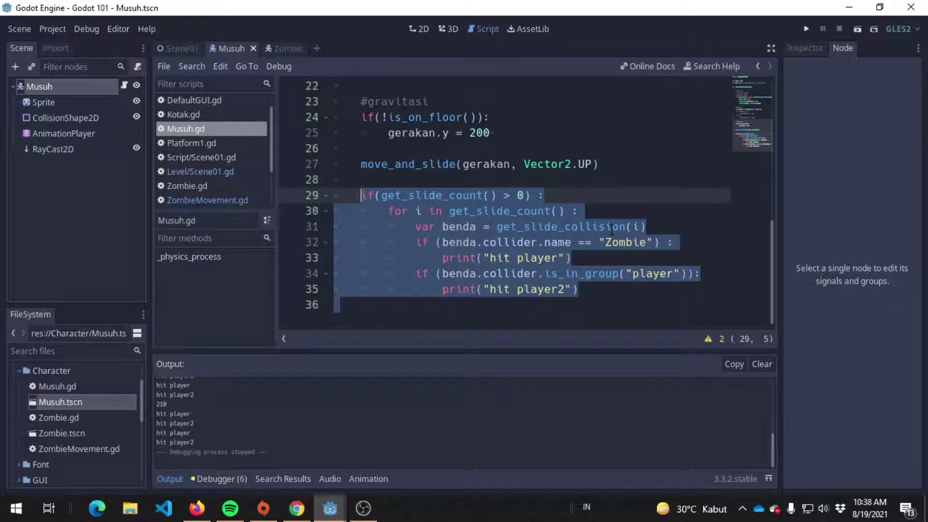
left_click(610, 252)
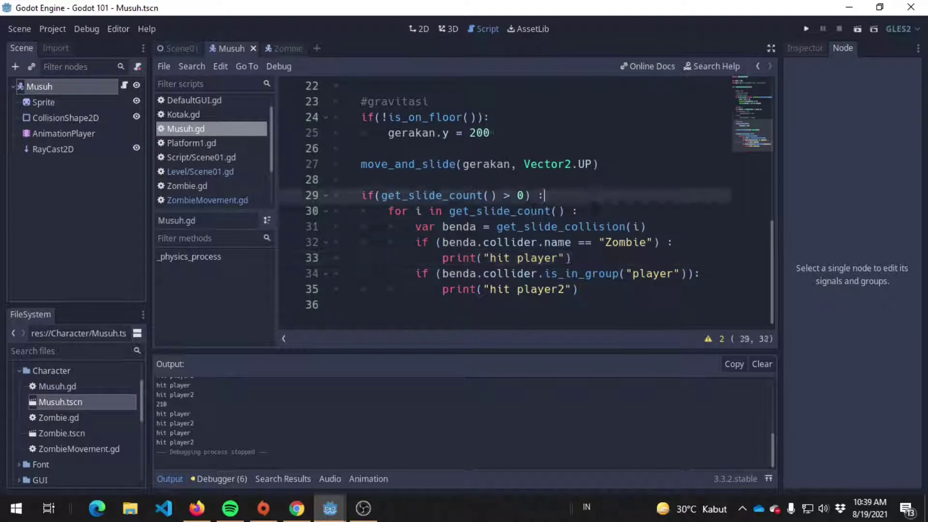
mouse_move(543, 195)
left_mouse_down()
mouse_move(578, 289)
mouse_move(443, 243)
mouse_move(395, 196)
left_mouse_up()
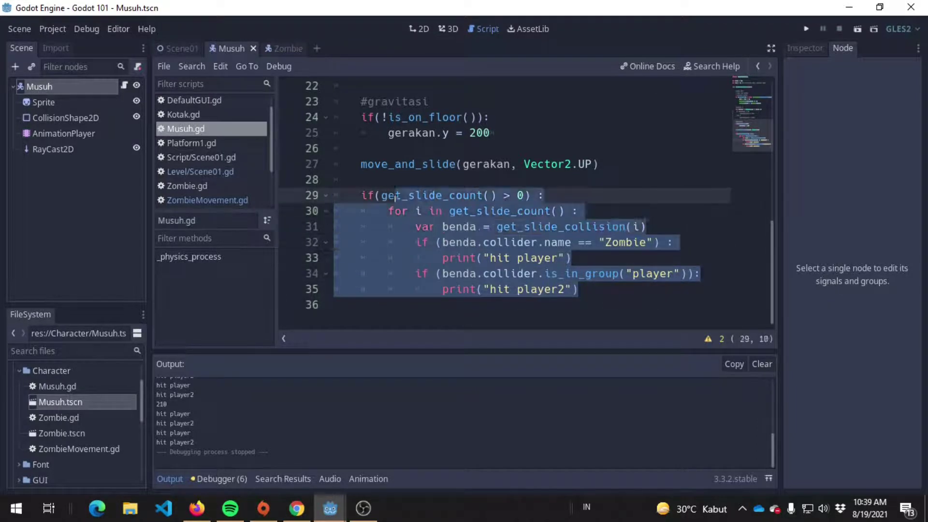
left_click(661, 289)
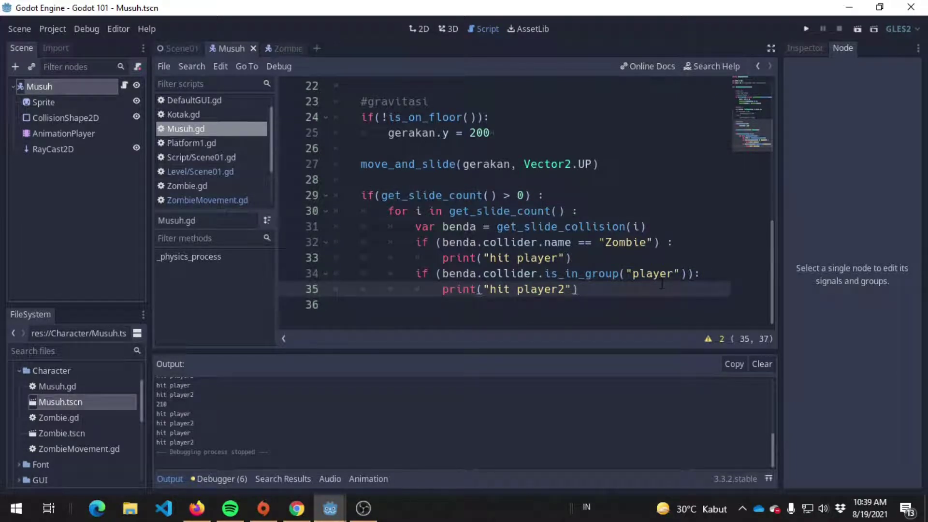
key("Down")
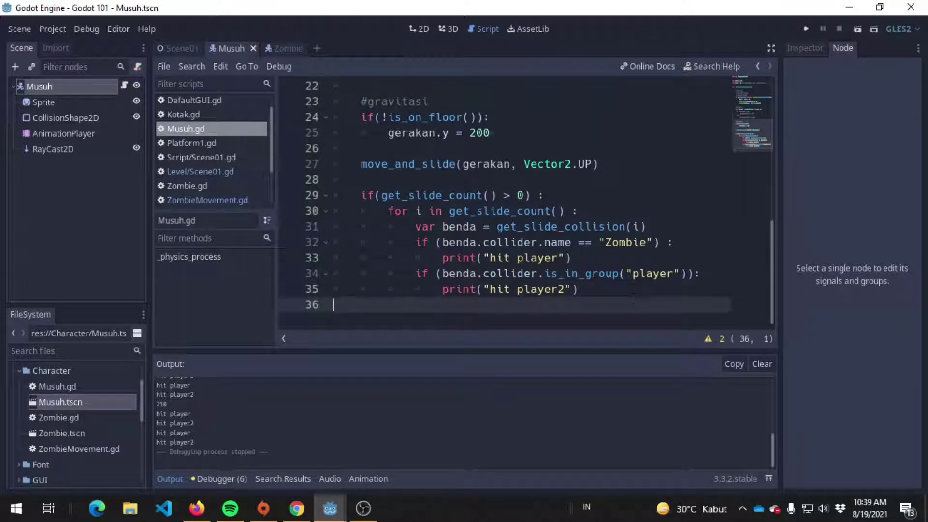
double_click(74, 85)
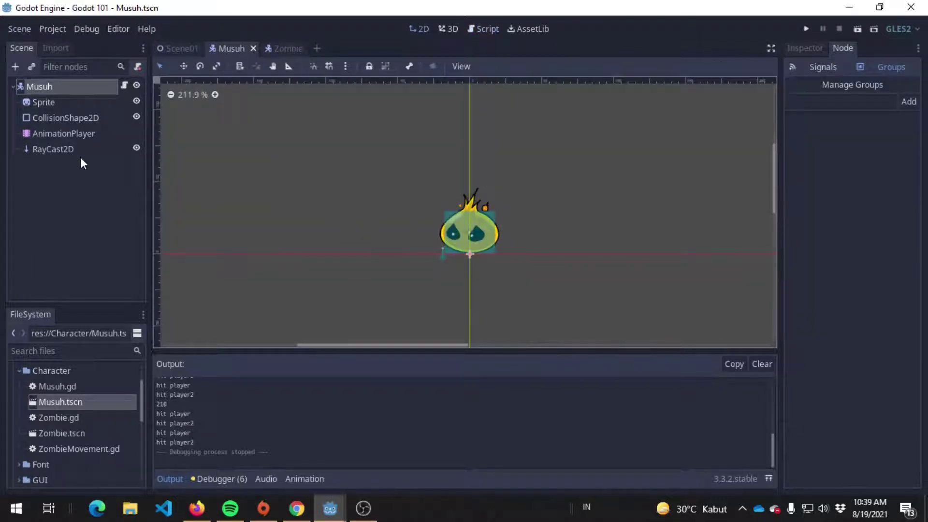
Add an Area2D child to Musuh, rename it HitArea, and save the scene
right_click(68, 88)
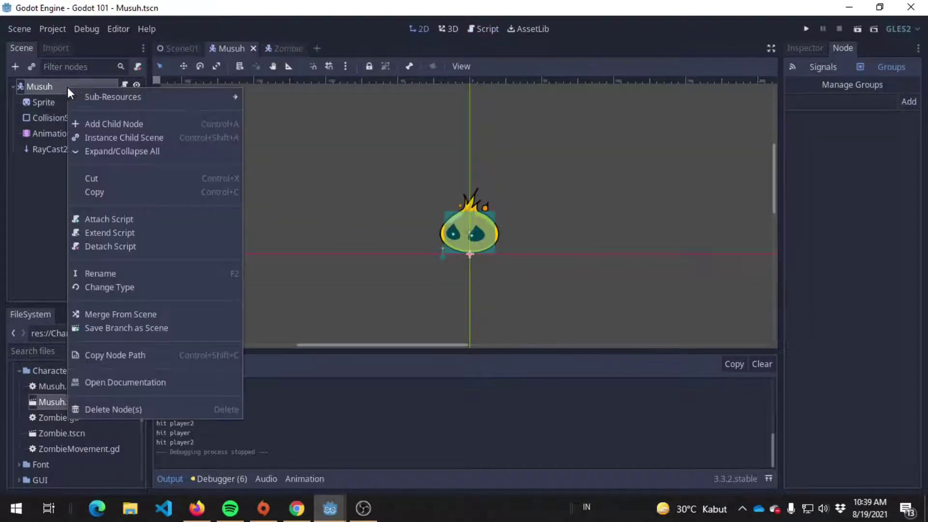
left_click(127, 122)
type("area2d")
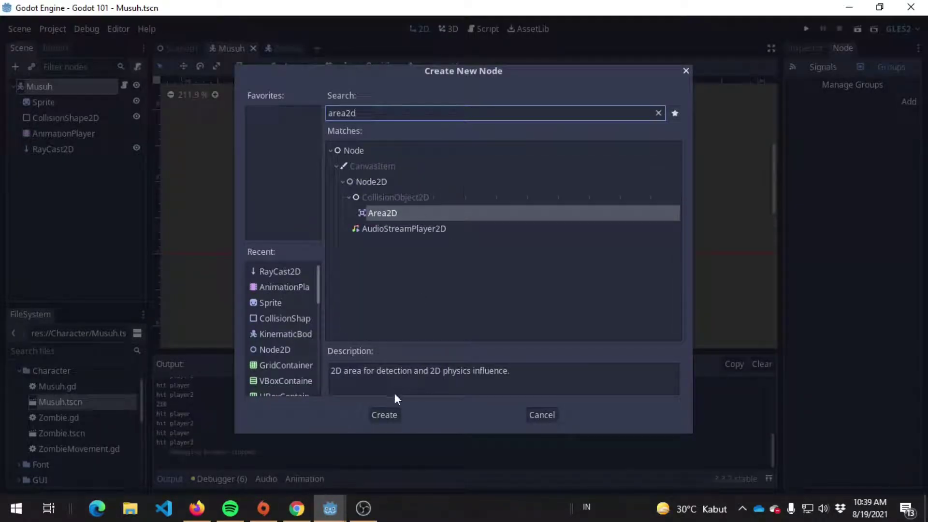
left_click(395, 416)
key("F2")
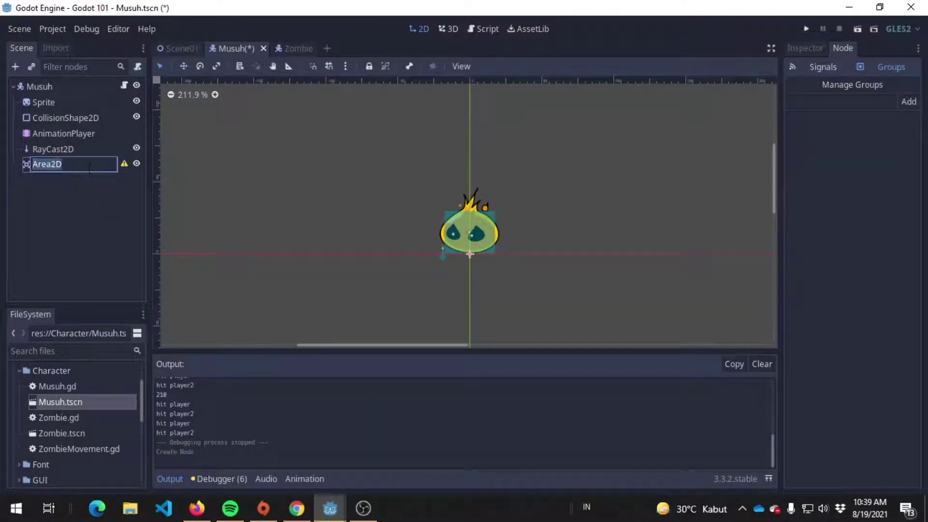
type("HitA")
type("rea")
key("Return")
key("ctrl+s")
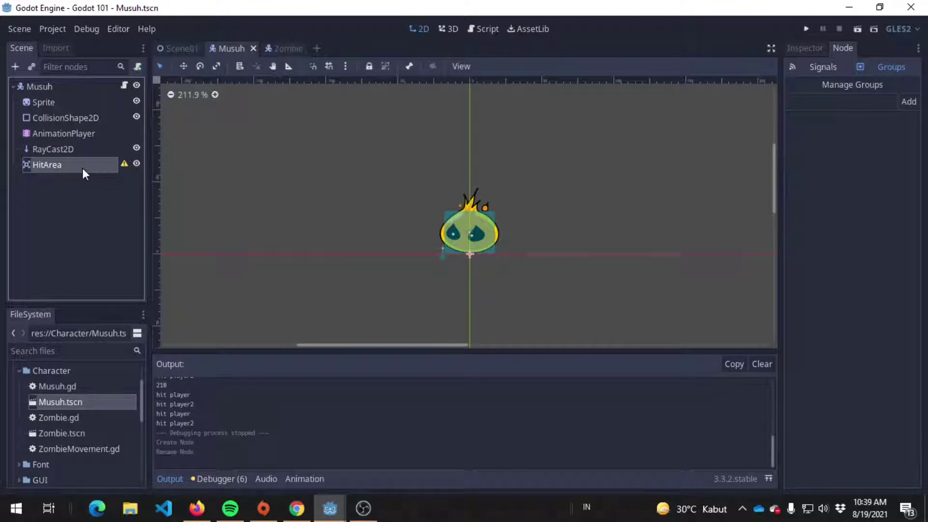
Add a CollisionShape2D child under HitArea
right_click(82, 167)
left_click(11, 161)
right_click(35, 164)
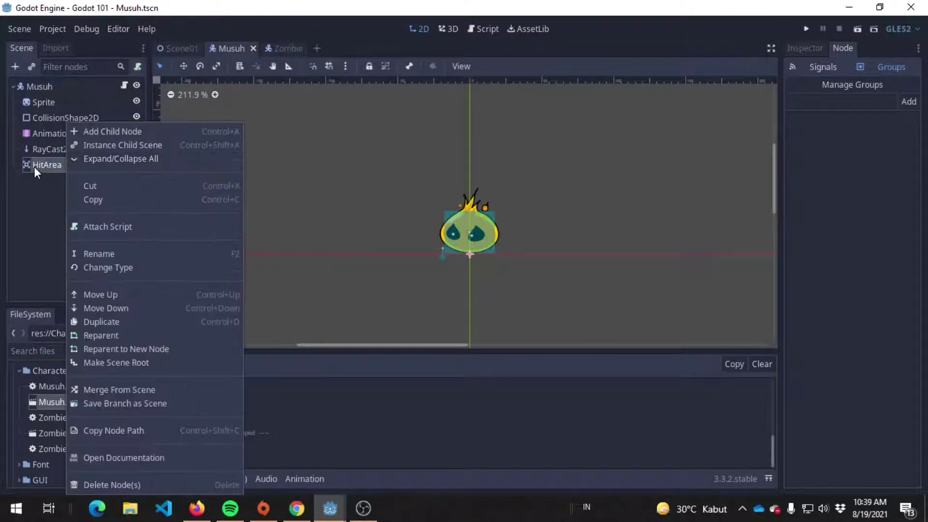
left_click(134, 130)
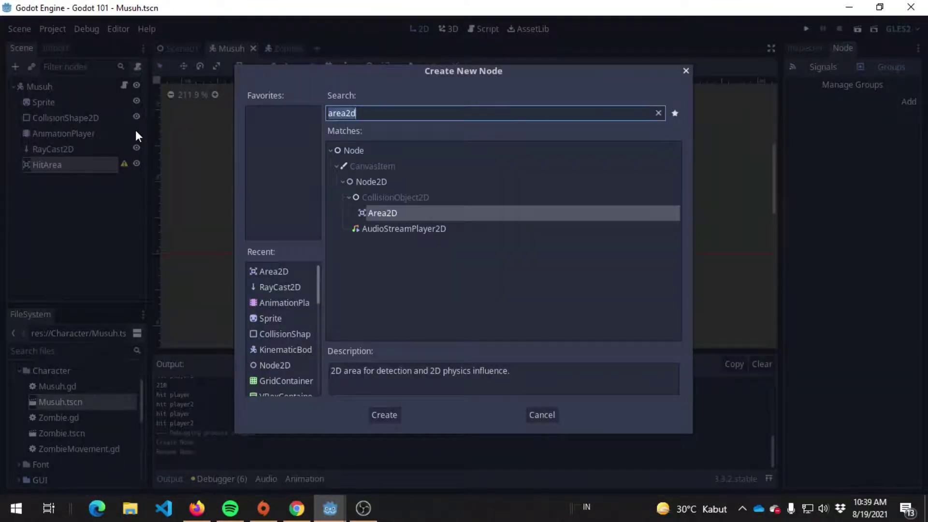
type("colli")
key("Down")
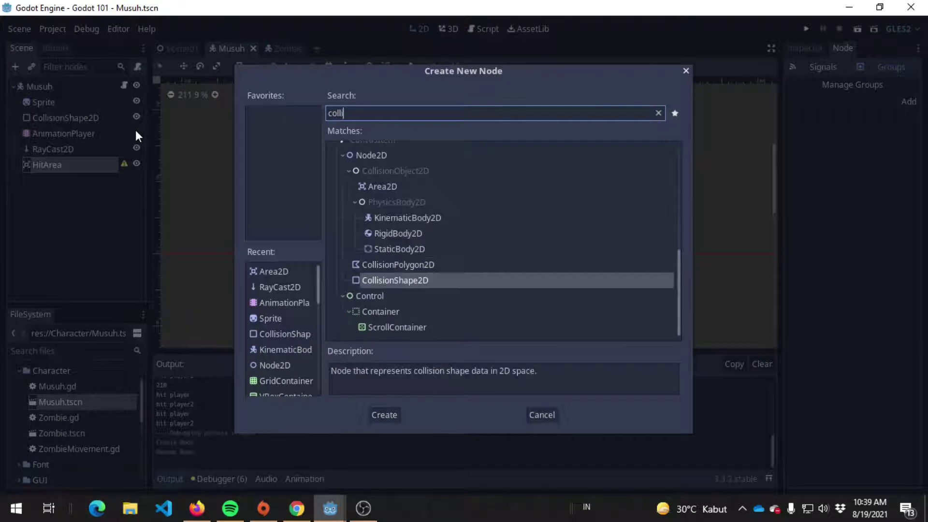
key("Return")
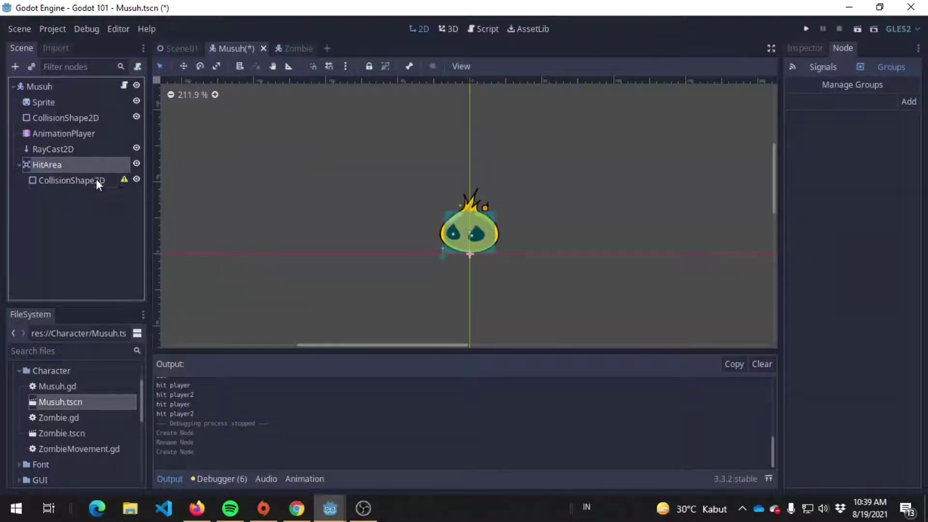
left_click(814, 47)
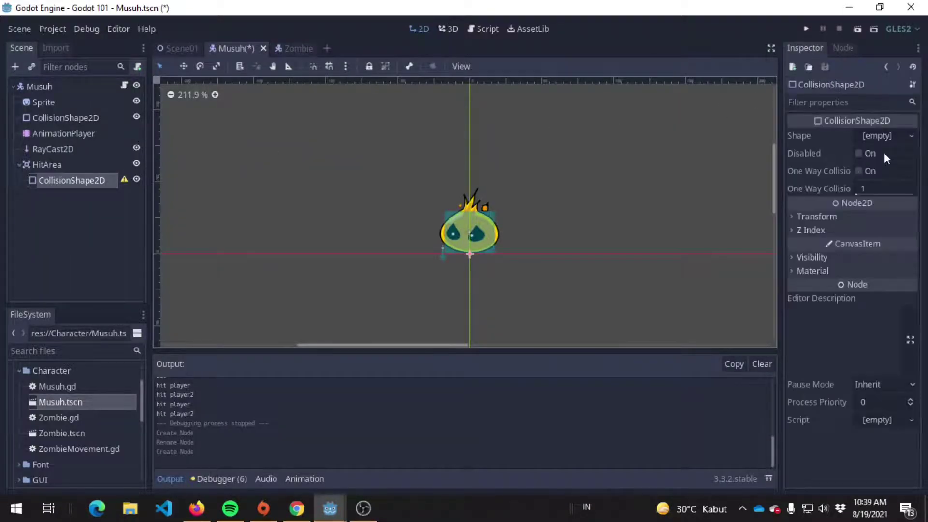
Give HitArea's CollisionShape2D a new RectangleShape2D and fit it over the slime's body at (-1, -29)
left_click(897, 138)
left_click(854, 235)
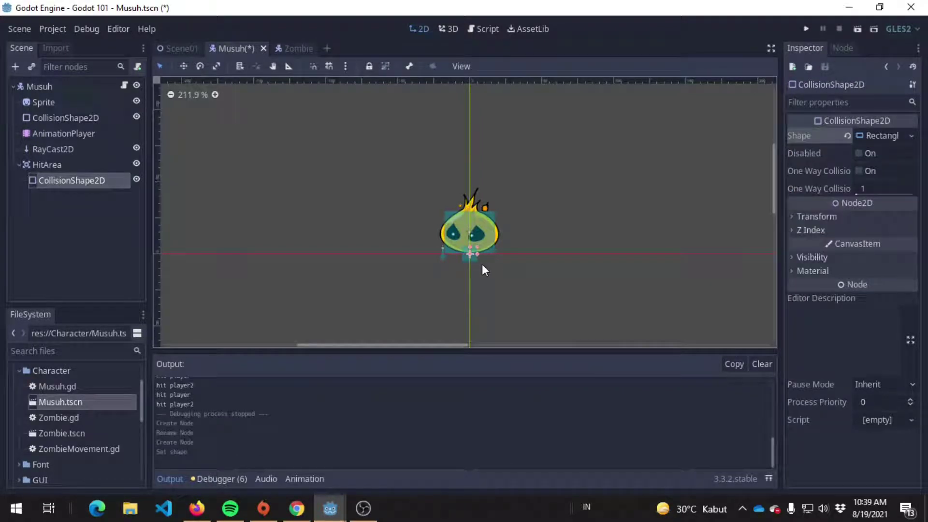
scroll(479, 262, "up", 1)
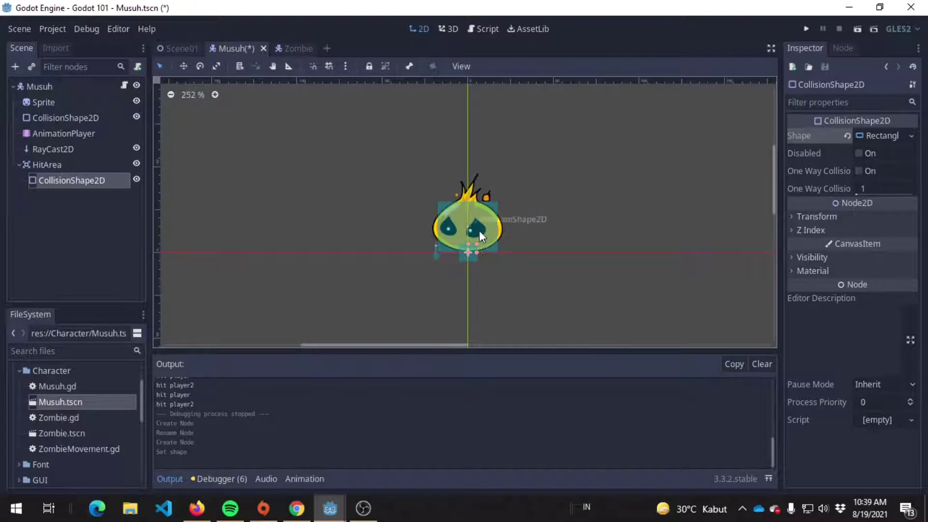
scroll(480, 230, "up", 1)
scroll(553, 217, "up", 2)
scroll(477, 254, "up", 1)
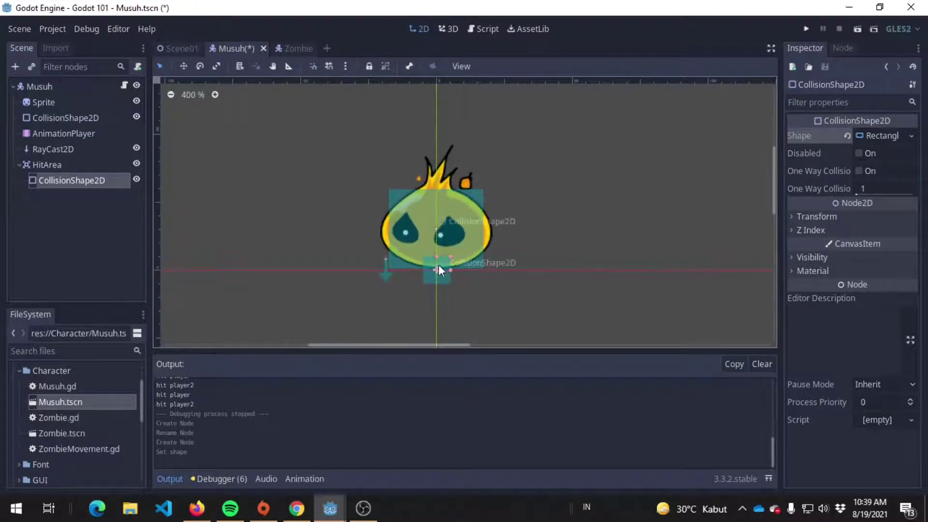
mouse_move(439, 264)
left_mouse_down()
mouse_move(437, 227)
mouse_move(436, 235)
mouse_move(508, 236)
left_mouse_up()
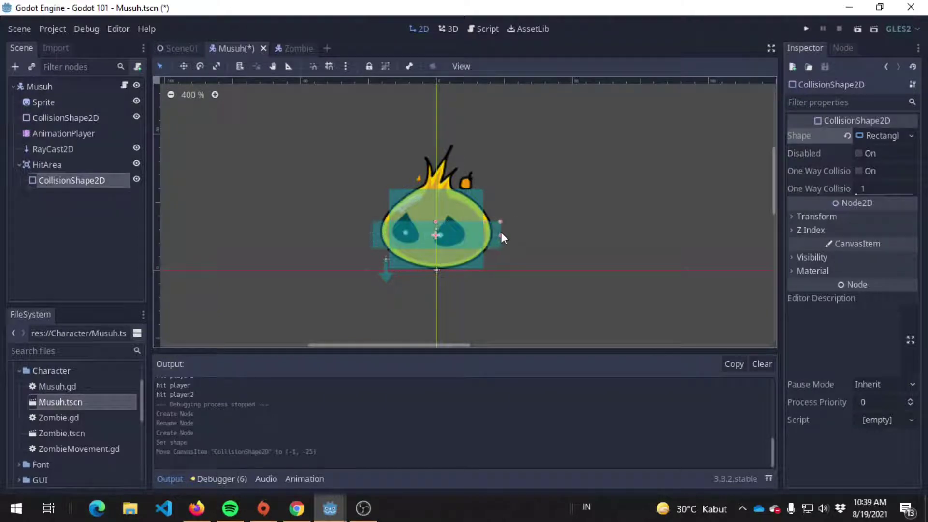
mouse_move(434, 220)
left_mouse_down()
mouse_move(434, 208)
mouse_move(466, 214)
left_mouse_up()
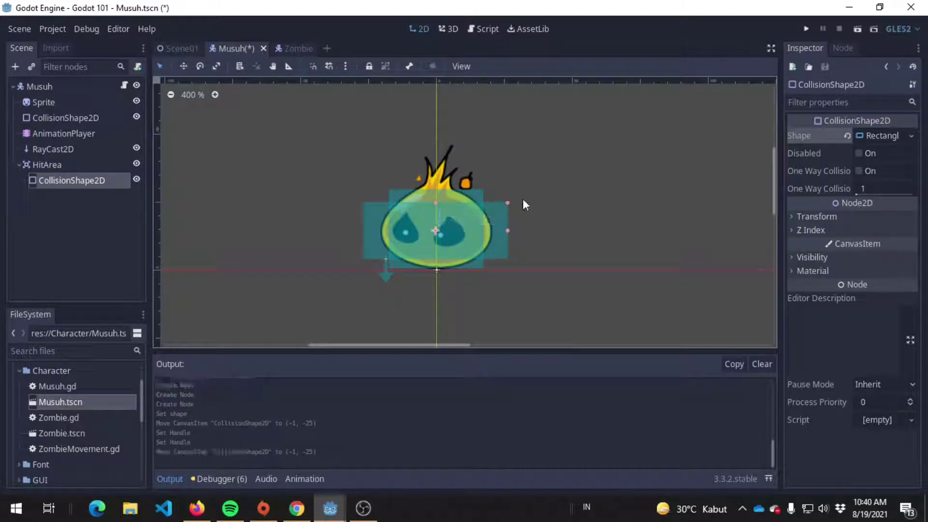
left_click(44, 91)
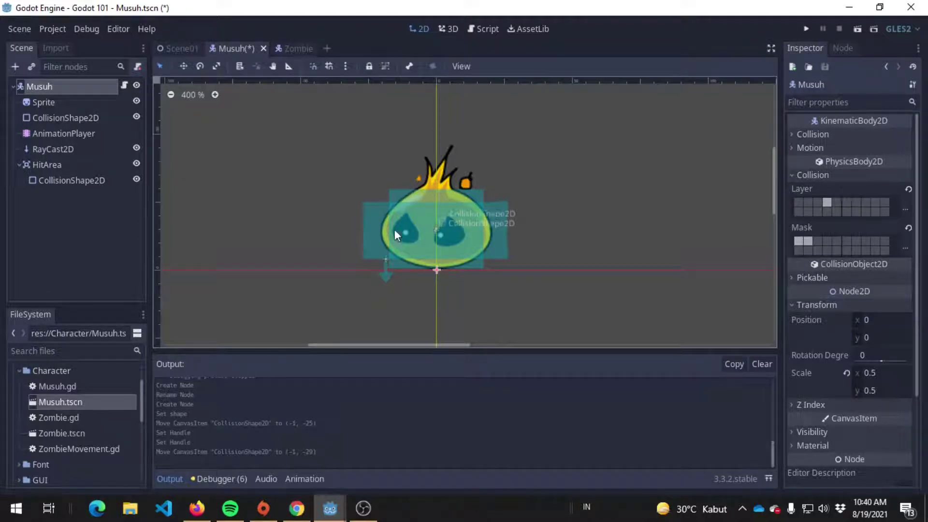
left_click(77, 164)
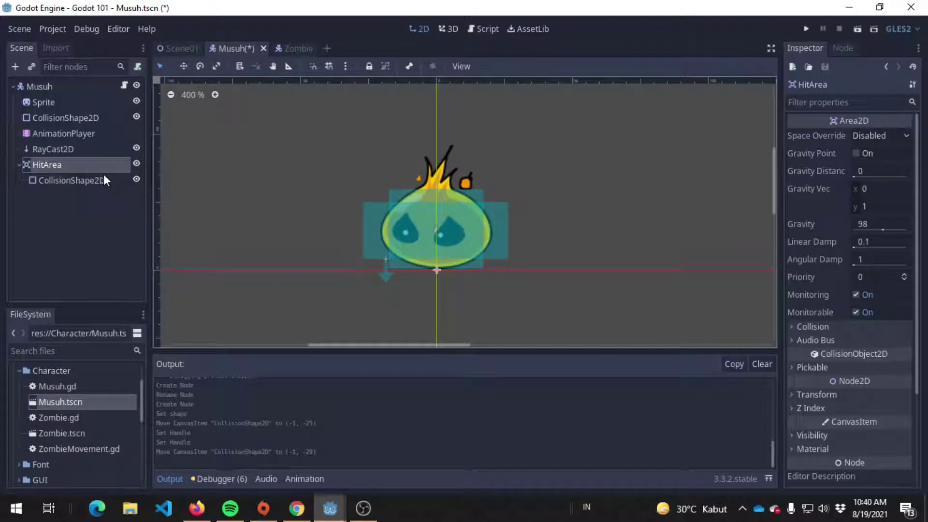
key("ctrl+d")
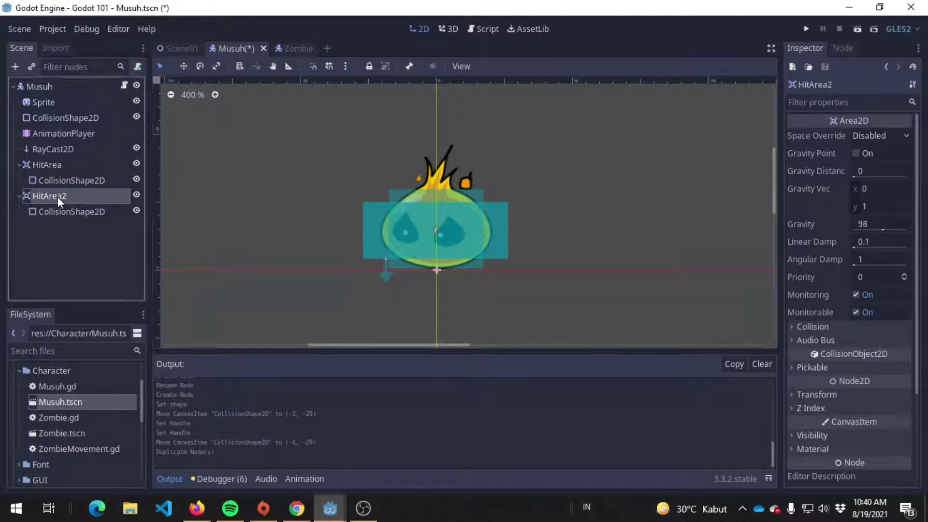
double_click(58, 196)
type("Hae")
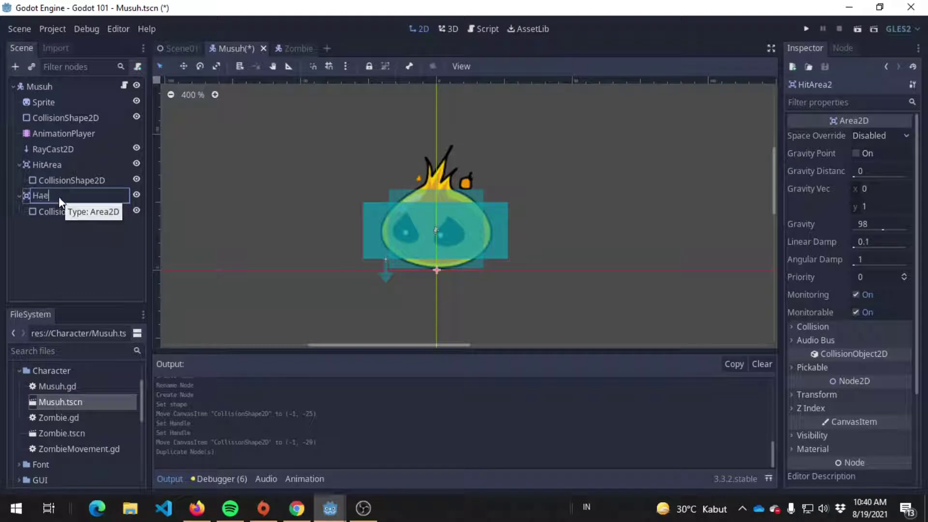
type("eadArea")
key("Return")
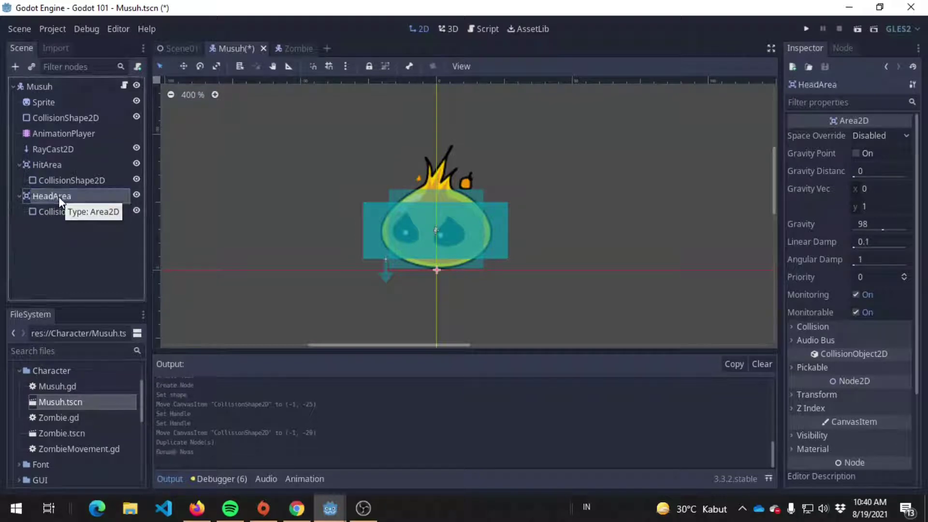
mouse_move(477, 220)
left_mouse_down()
mouse_move(468, 210)
mouse_move(503, 161)
mouse_move(485, 170)
left_mouse_up()
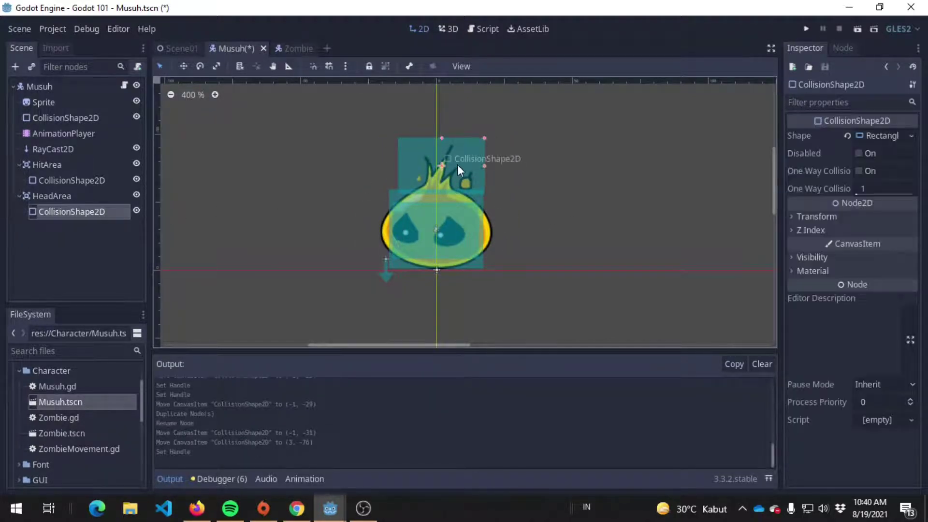
left_click_drag(447, 160, 441, 163)
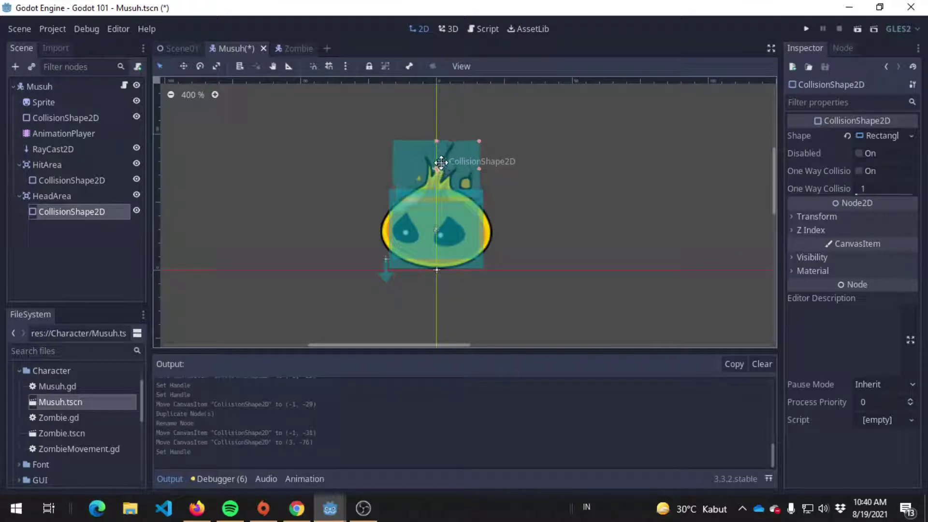
left_click(439, 236)
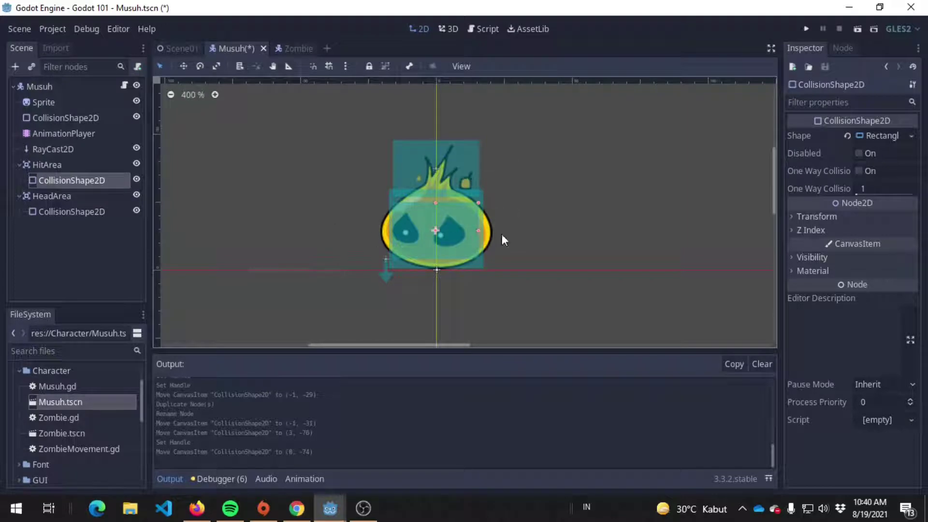
left_click(88, 202)
key("Delete")
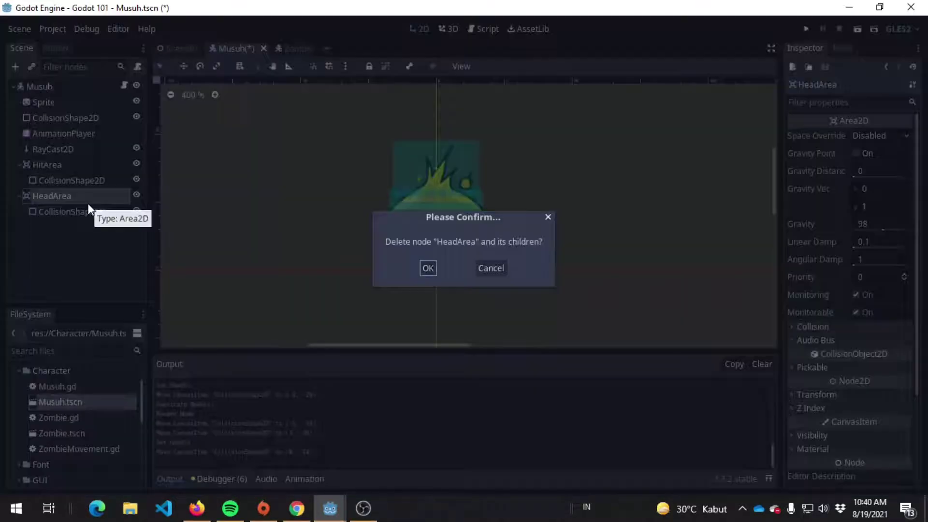
key("Return")
left_click(85, 164)
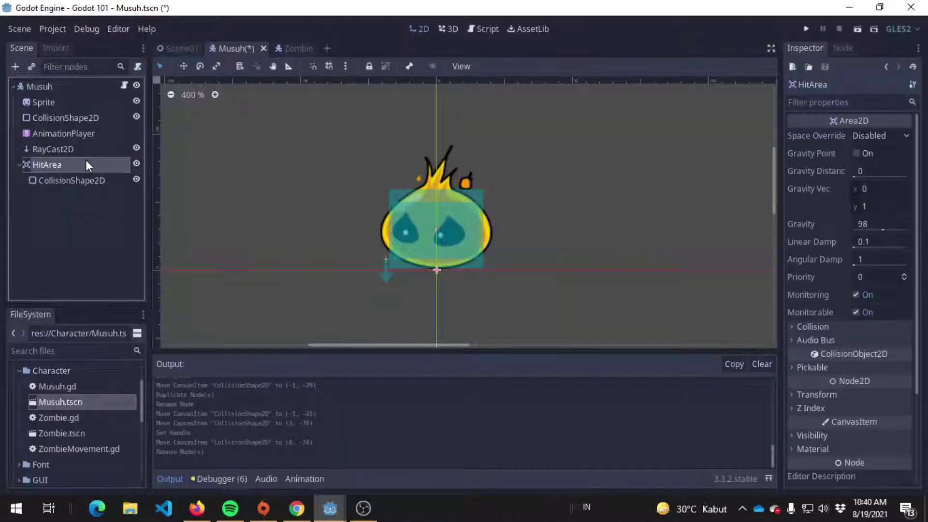
Adjust the width of HitArea's collision rectangle and save the Musuh scene
left_click(56, 182)
left_click_drag(480, 229, 506, 231)
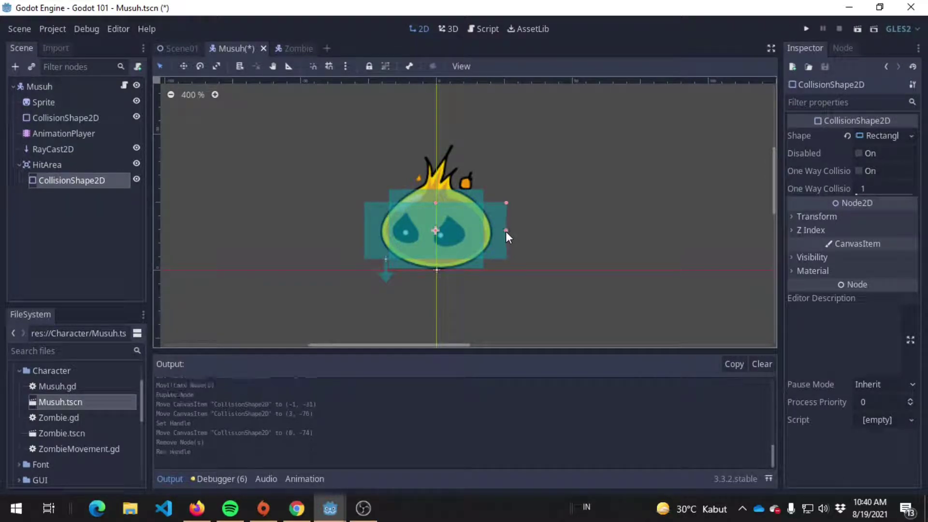
key("ctrl+s")
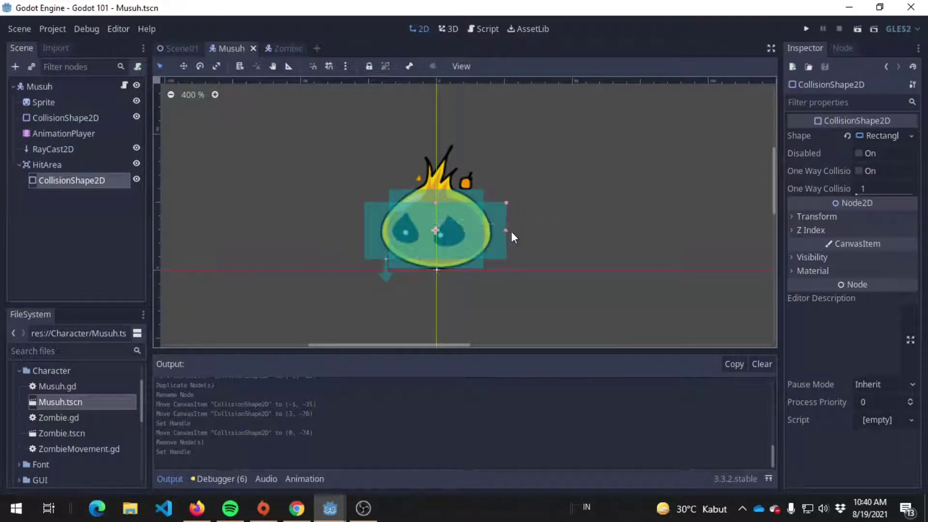
left_click_drag(506, 231, 502, 231)
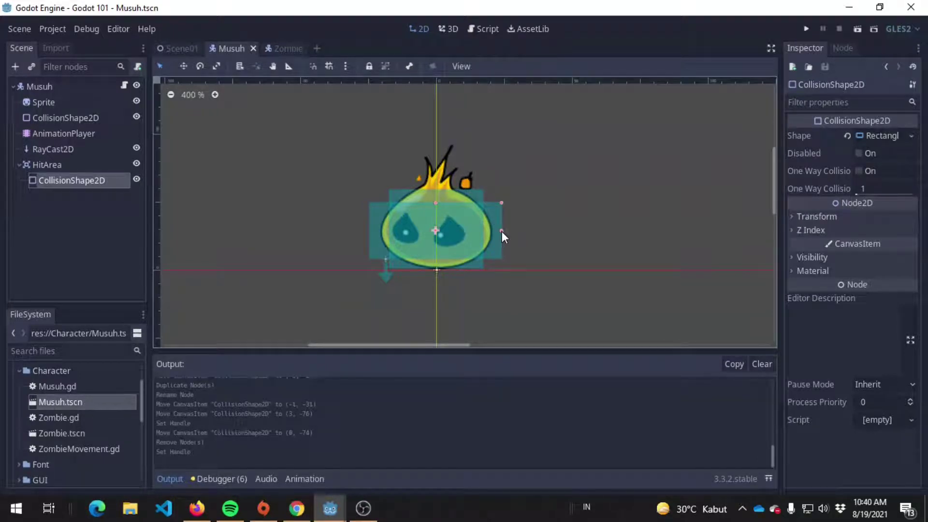
left_click(561, 216)
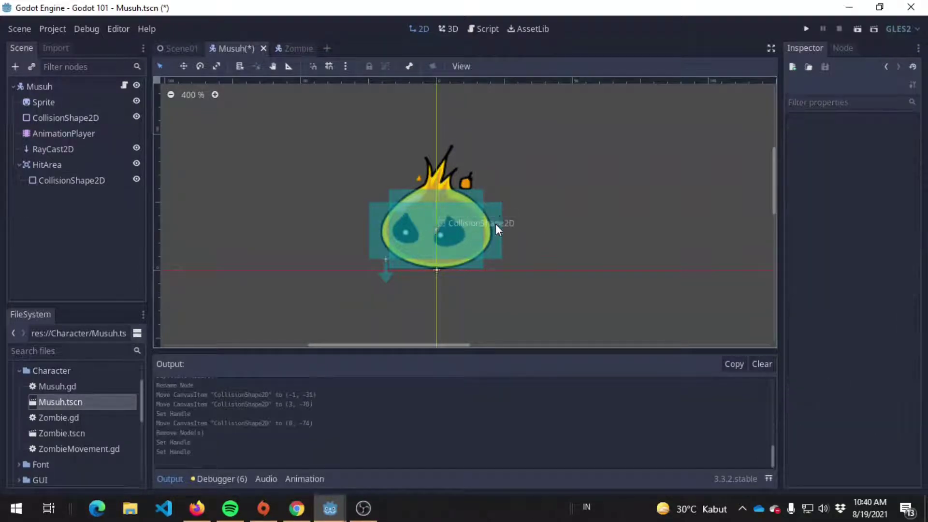
left_click_drag(366, 227, 371, 226)
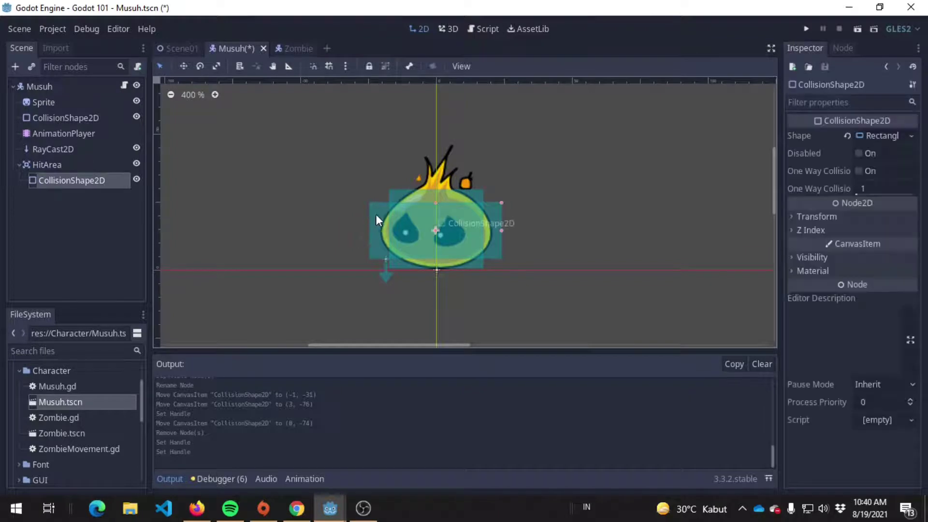
key("ctrl+s")
left_click(558, 224)
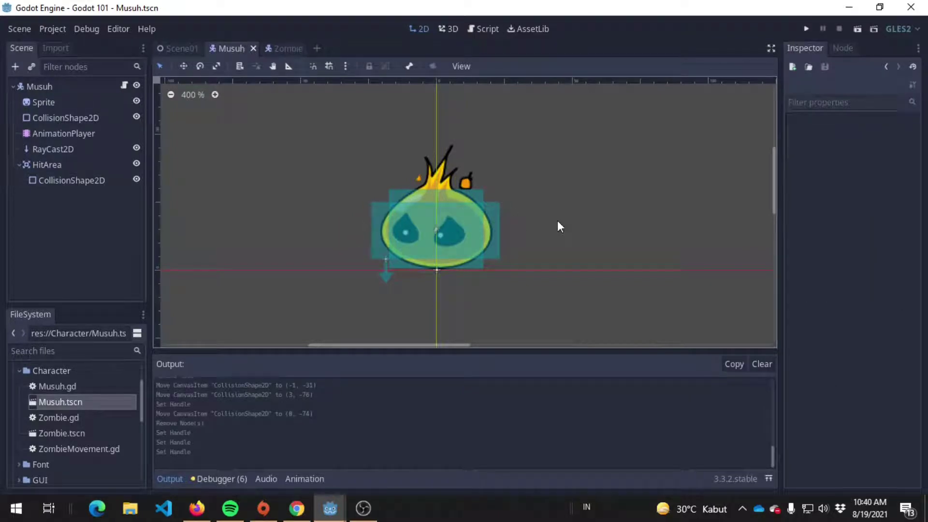
Narrow the rectangle, centre it on the slime at (0, -27), and save Musuh.tscn
left_click(491, 228)
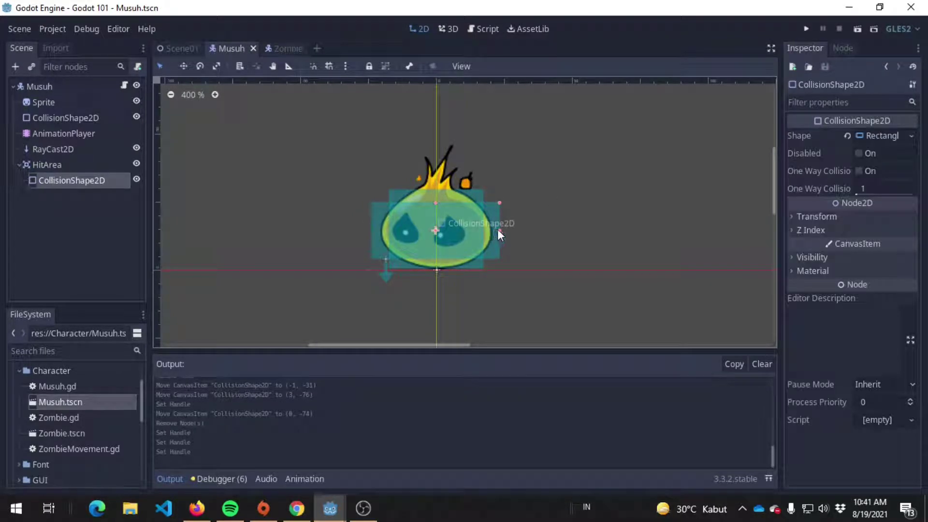
left_click_drag(500, 230, 450, 231)
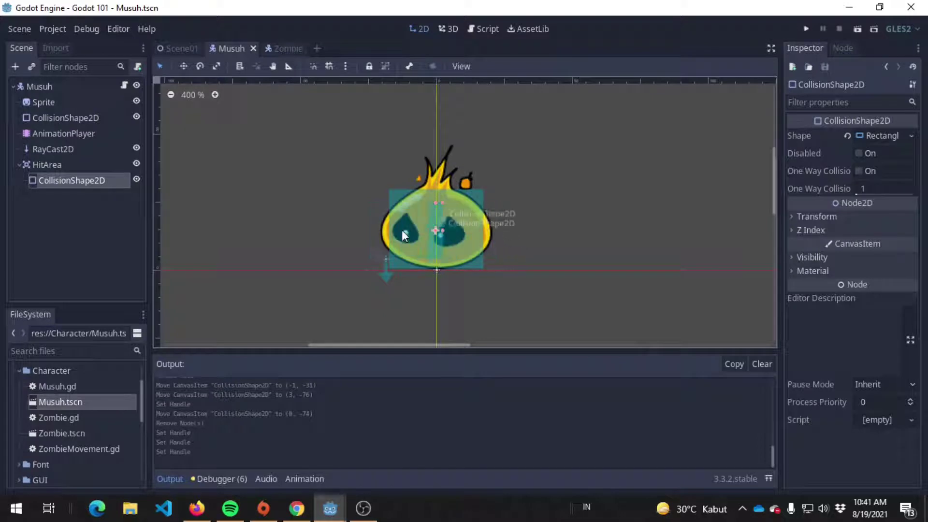
left_click_drag(436, 227, 365, 231)
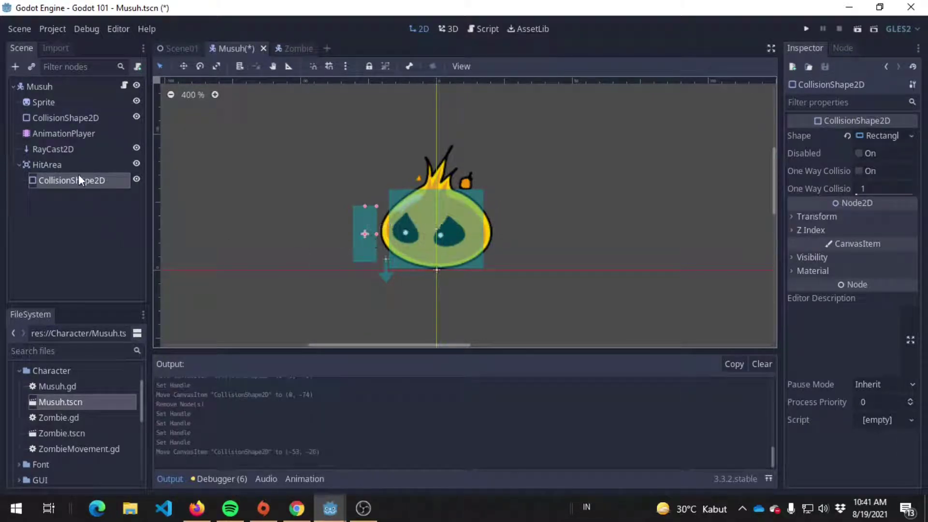
mouse_move(366, 234)
left_mouse_down()
mouse_move(501, 233)
mouse_move(491, 227)
mouse_move(539, 221)
mouse_move(444, 149)
left_mouse_up()
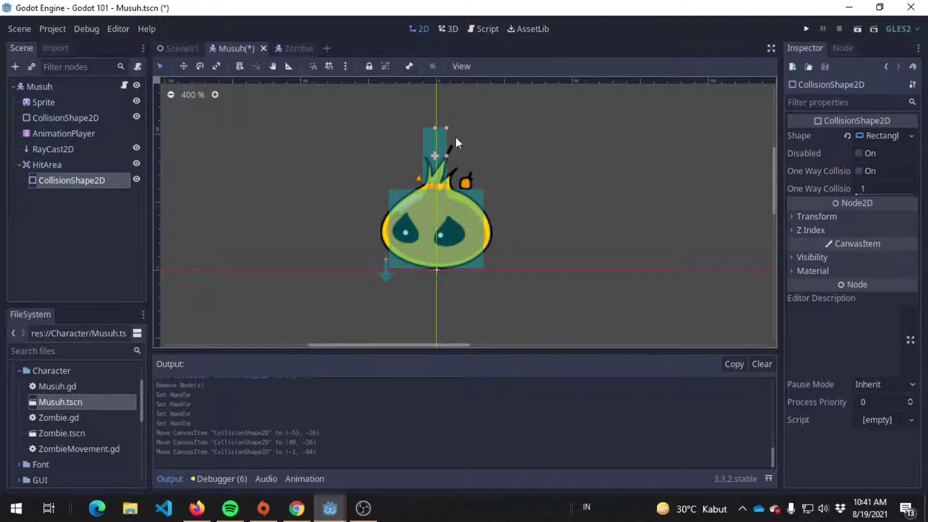
mouse_move(435, 145)
left_mouse_down()
mouse_move(423, 223)
mouse_move(380, 227)
mouse_move(418, 230)
left_mouse_up()
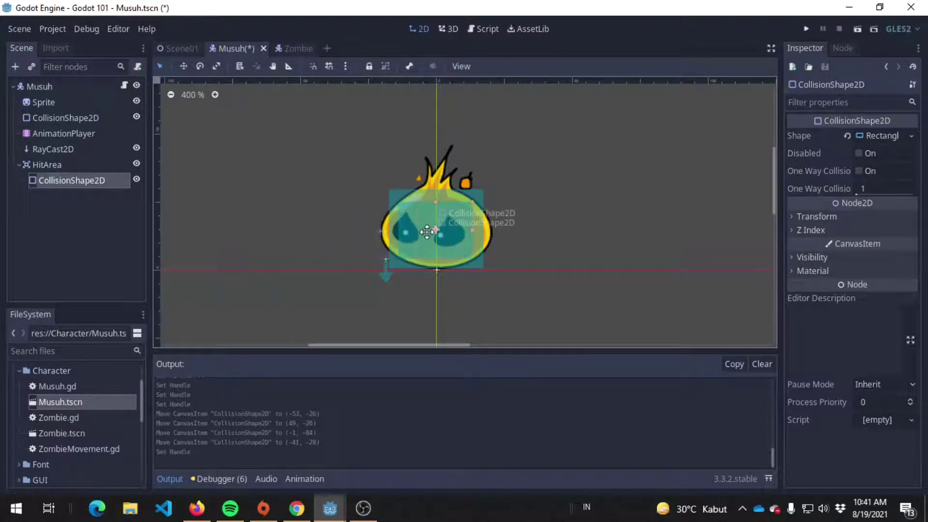
left_click_drag(378, 233, 473, 230)
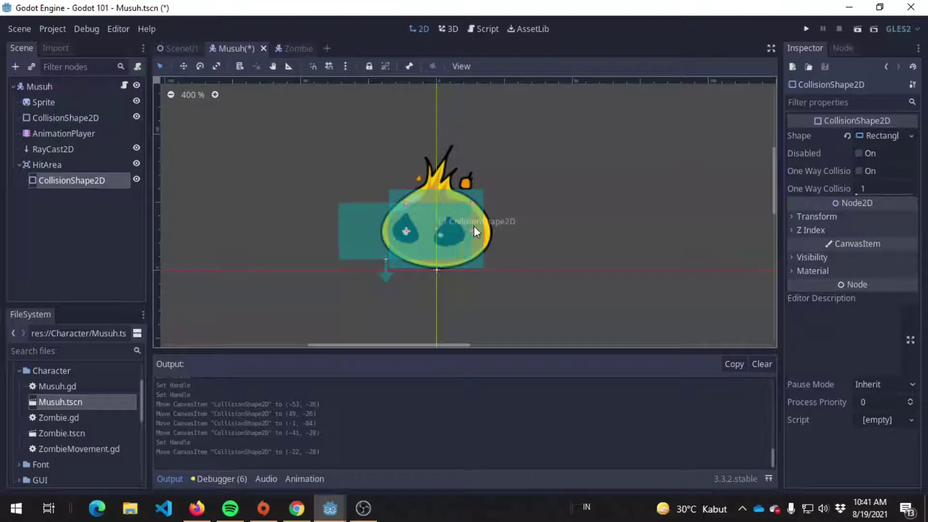
left_click_drag(407, 230, 437, 231)
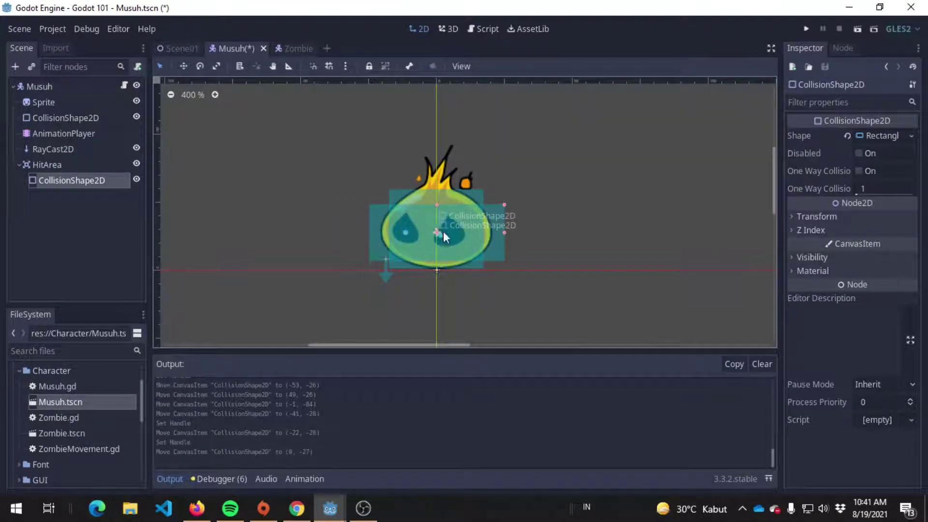
key("ctrl+s")
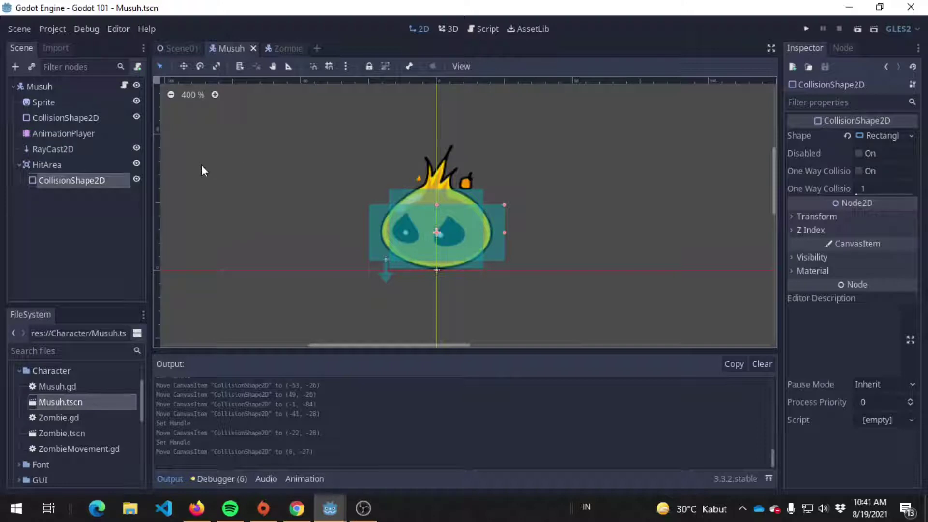
Show HitArea's Area2D signals in the Node dock and select body_entered(body: Node)
left_click(60, 165)
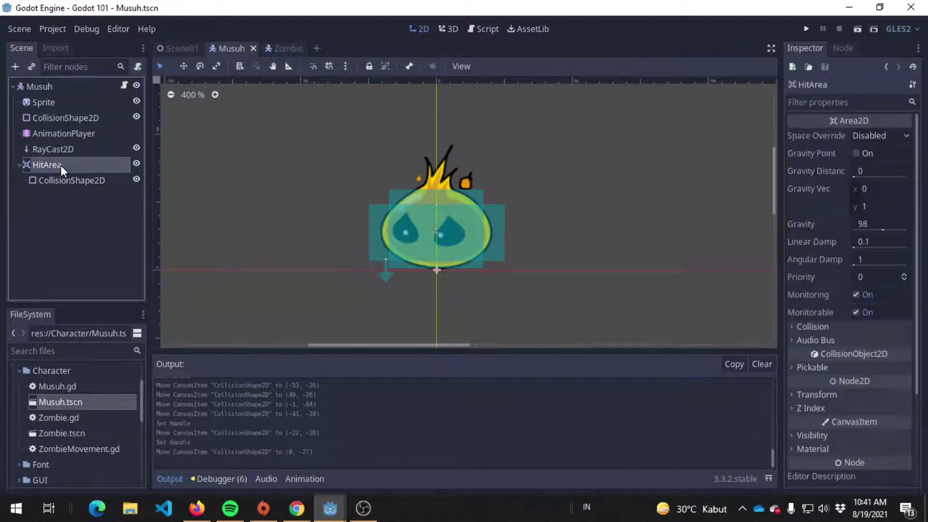
left_click(848, 47)
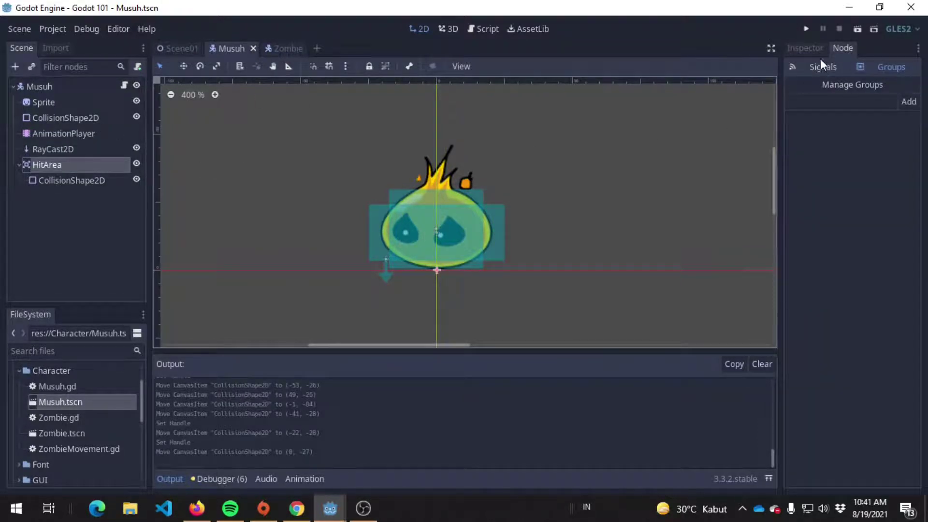
left_click(811, 48)
left_click(834, 44)
left_click(835, 70)
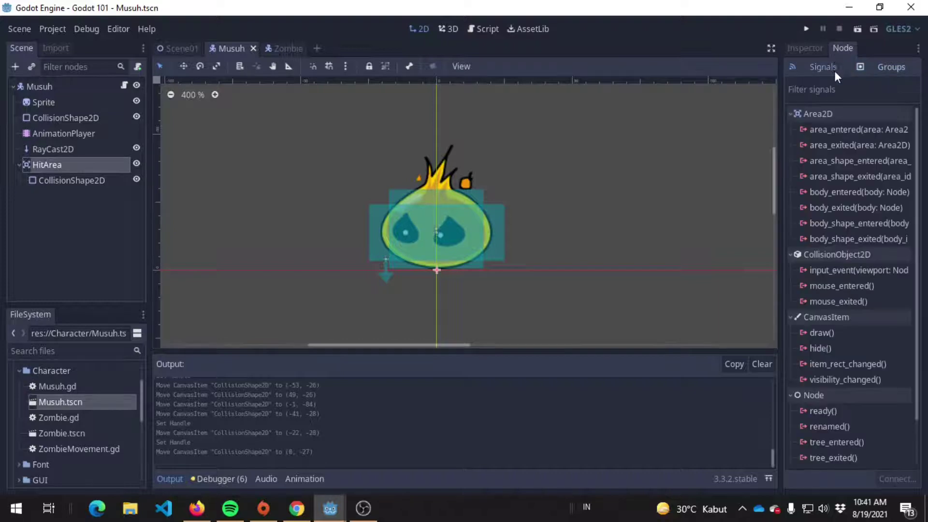
left_click(862, 195)
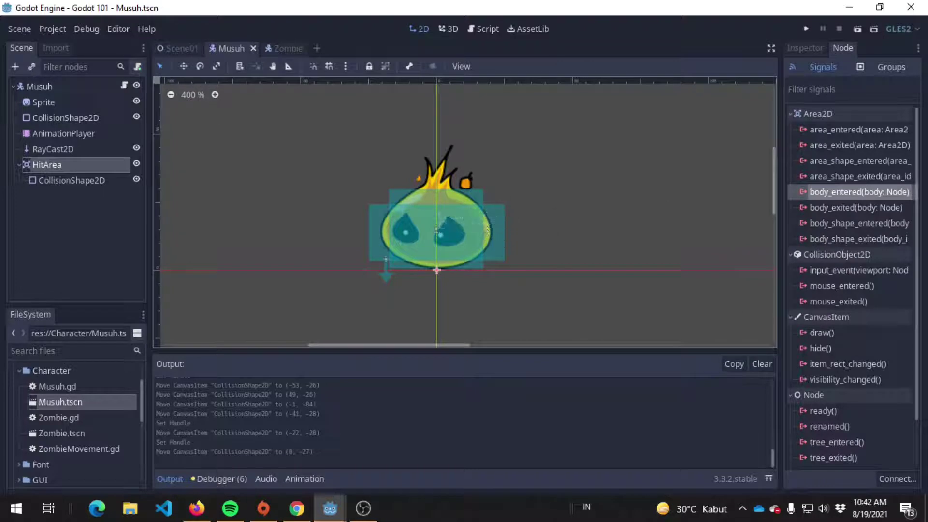
Connect HitArea's body_entered to a new _on_HitArea_body_entered in Musuh, then select the loop's hit player checks
double_click(823, 192)
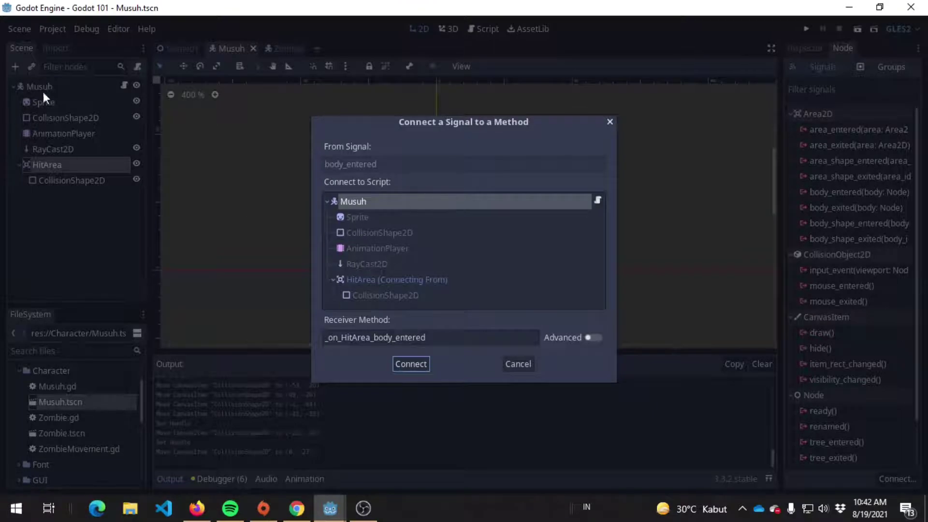
left_click(451, 338)
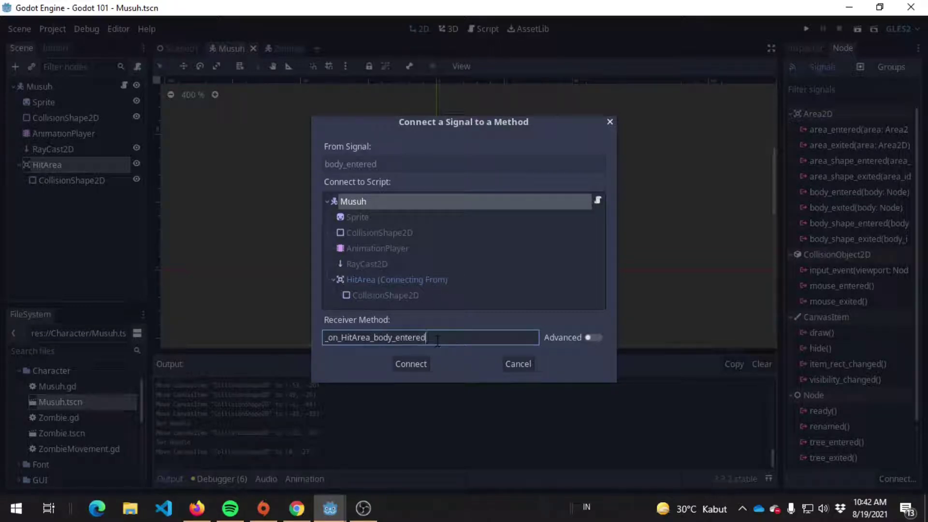
mouse_move(437, 341)
left_mouse_down()
mouse_move(376, 340)
mouse_move(422, 368)
left_mouse_up()
left_click(449, 339)
left_click_drag(447, 339, 398, 341)
left_click(428, 366)
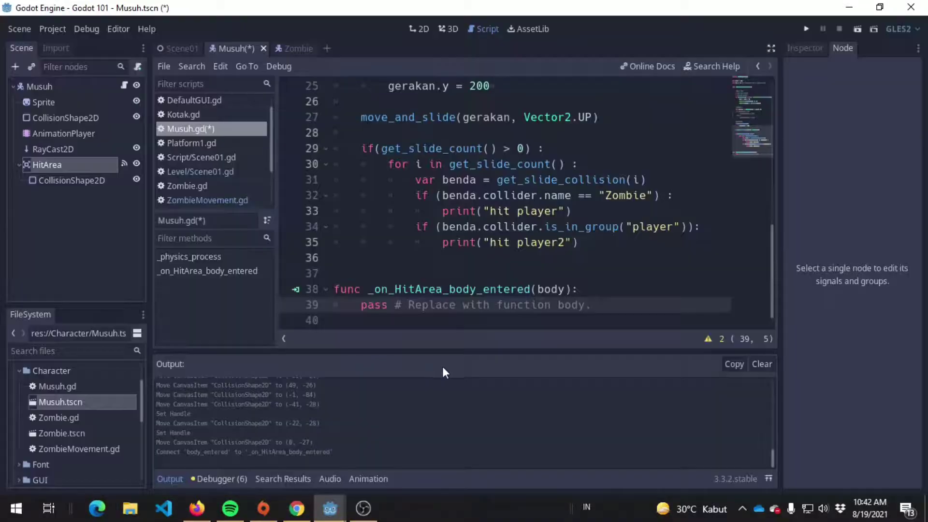
left_click(577, 273)
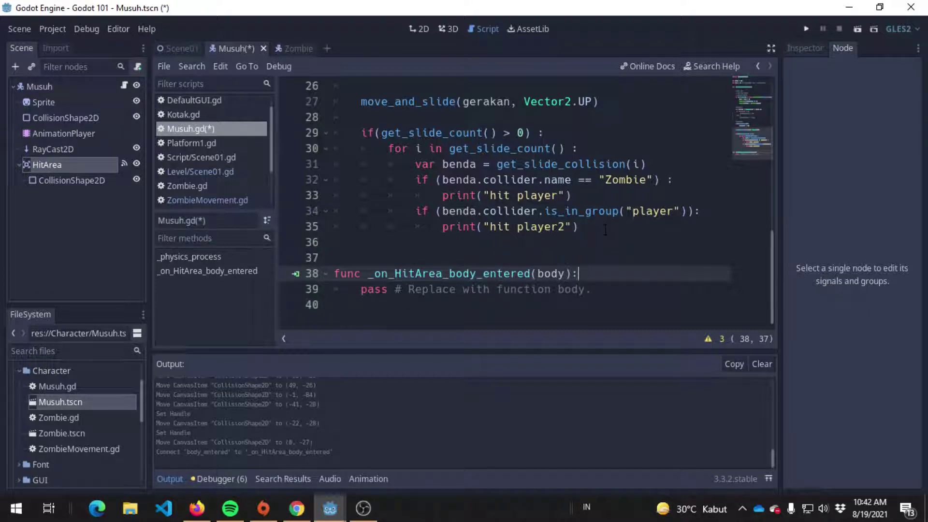
mouse_move(599, 227)
left_mouse_down()
mouse_move(416, 211)
mouse_move(390, 180)
left_mouse_up()
key("ctrl+c")
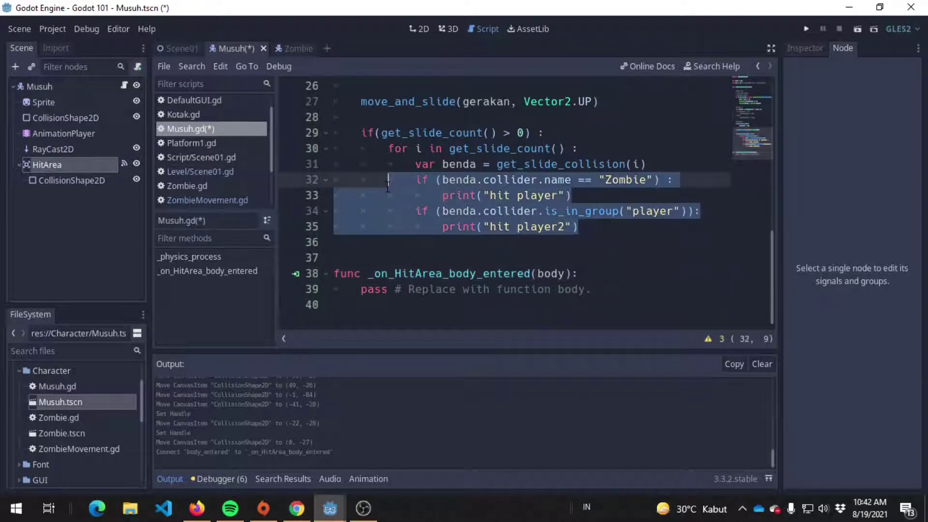
Move the hit player checks out of the slide loop into _on_HitArea_body_entered, dedented one level
key("BackSpace")
key("Return")
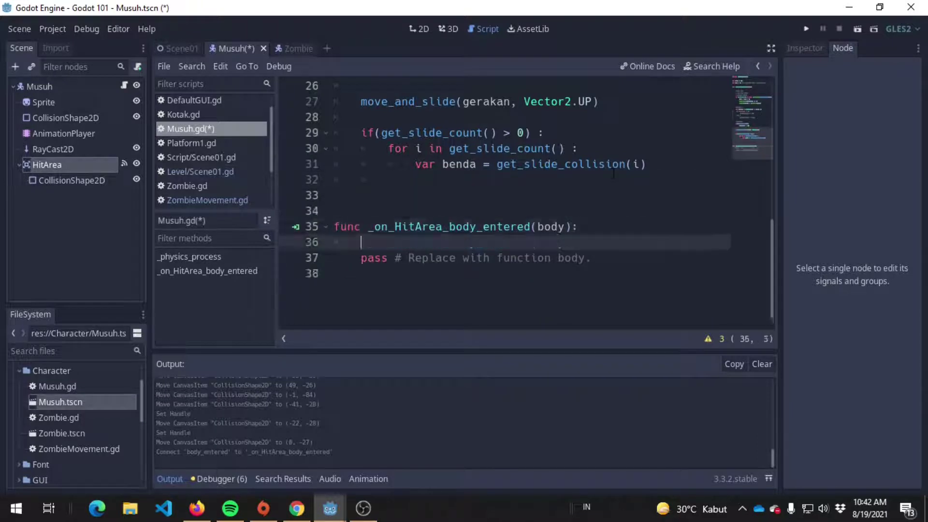
key("ctrl+v")
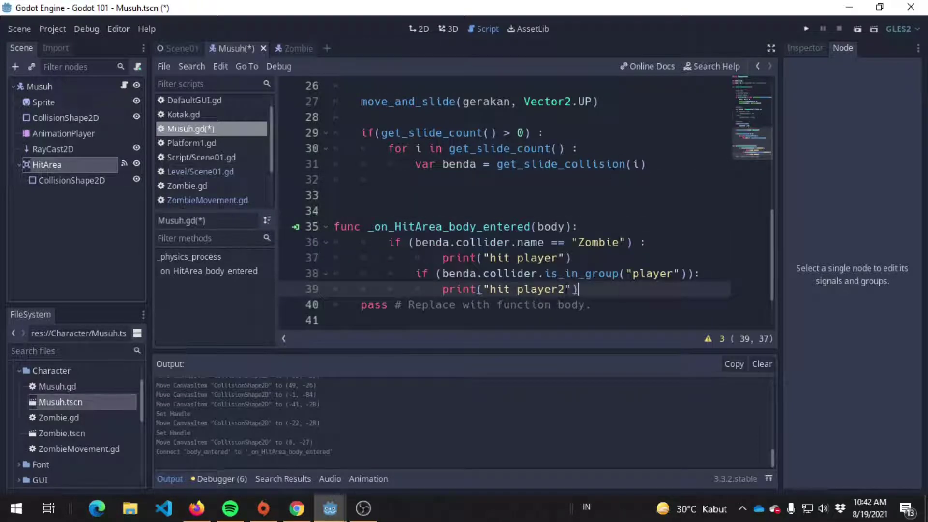
key("shift+Up")
key("shift+Up")
key("shift+Up")
key("shift+Tab")
Align the second if and the hit player2 print, and delete the pass placeholder
left_click(392, 274)
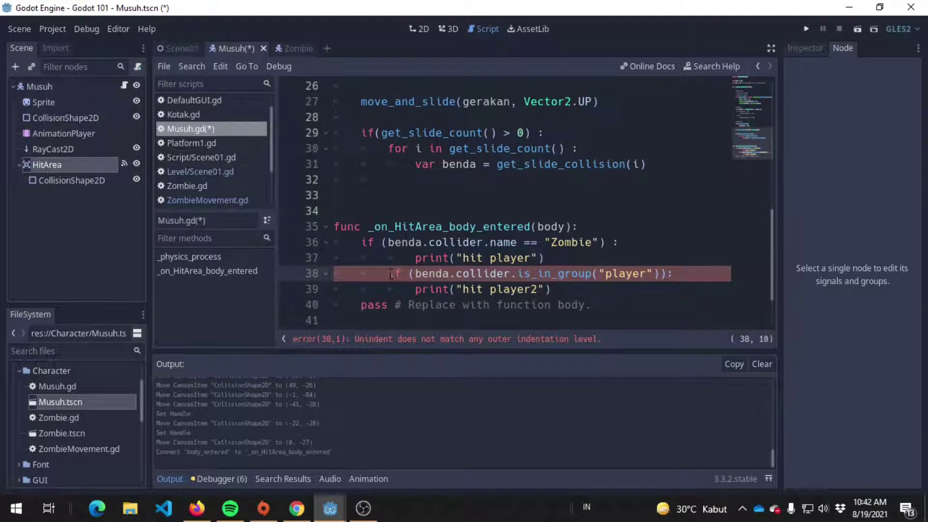
key("shift+Tab")
left_click(388, 257)
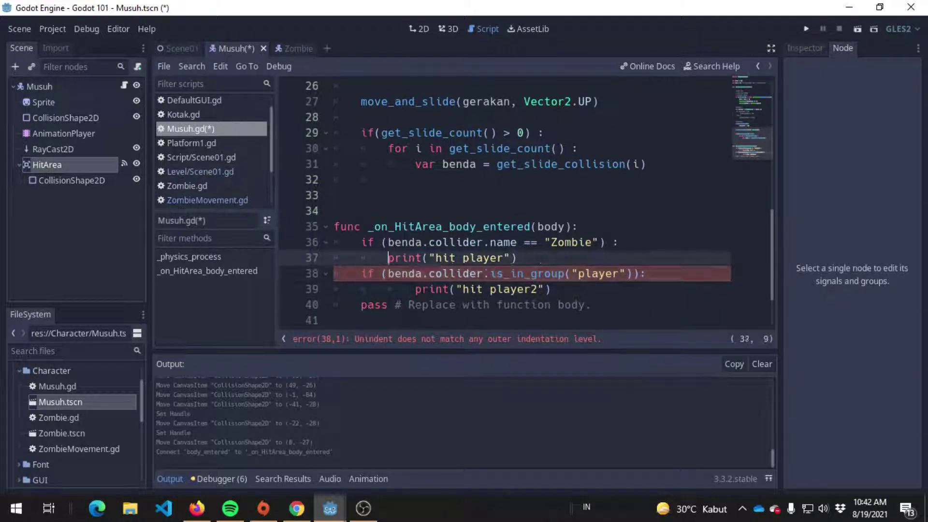
key("Down")
key("Down")
key("shift+Tab")
key("Down")
key("Home")
key("shift+End")
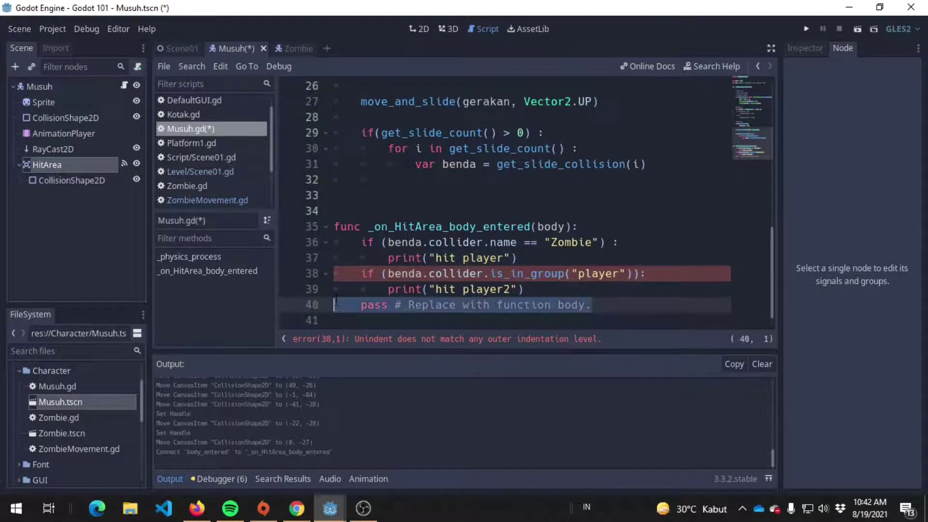
key("BackSpace")
Delete the leftover slide-collision loop and save the script
key("Up")
key("Up")
key("Up")
key("shift+Up")
key("shift+Up")
key("shift+Up")
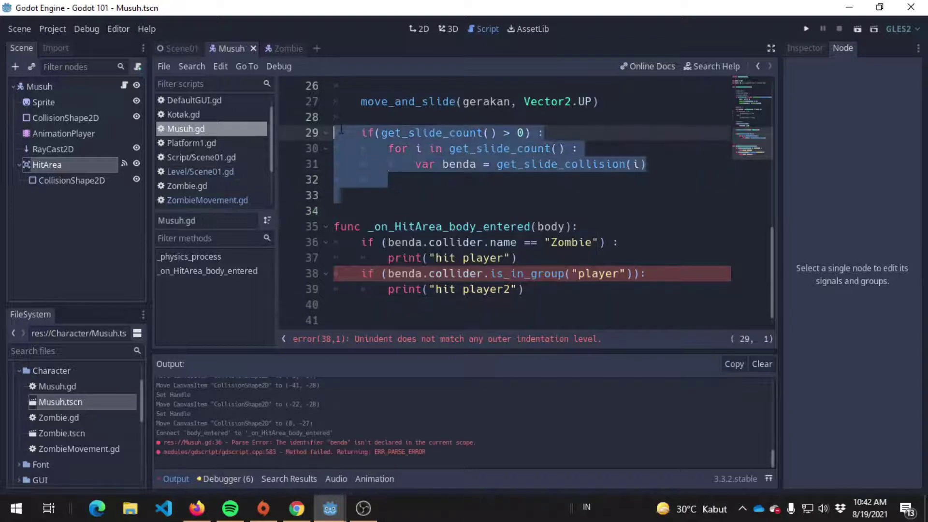
key("BackSpace")
key("ctrl+s")
Remove the Zombie name check, player group check and hit player2 print, leaving print("hit player"), and save
left_click(334, 258)
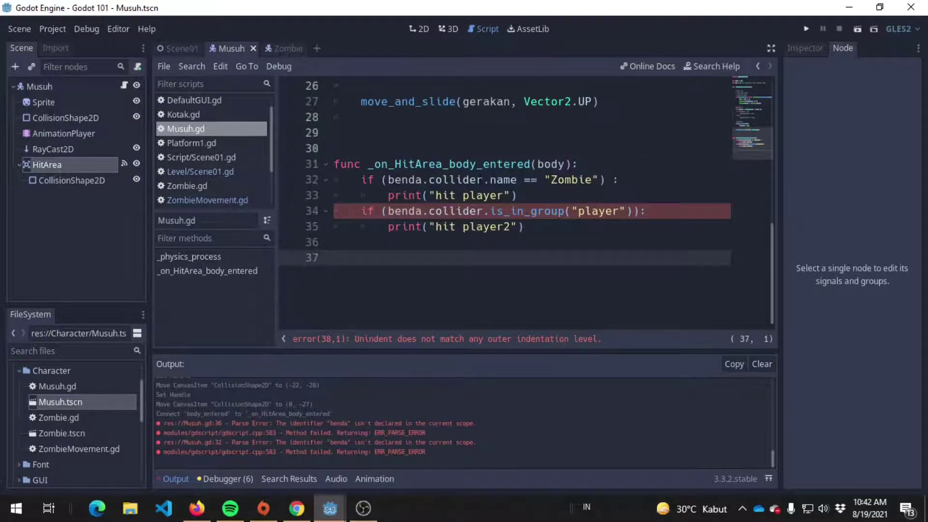
left_click_drag(631, 175, 334, 179)
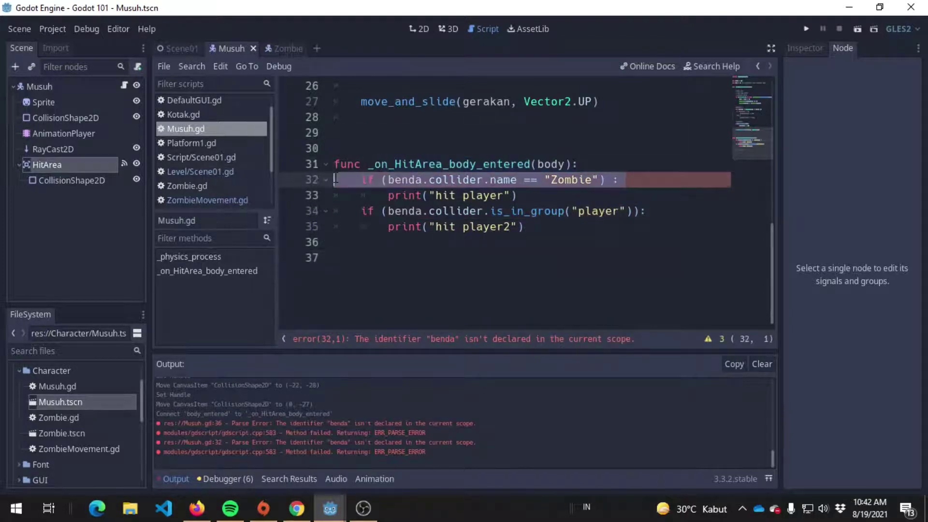
key("BackSpace")
mouse_move(645, 211)
left_mouse_down()
mouse_move(423, 195)
mouse_move(360, 211)
left_mouse_up()
key("BackSpace")
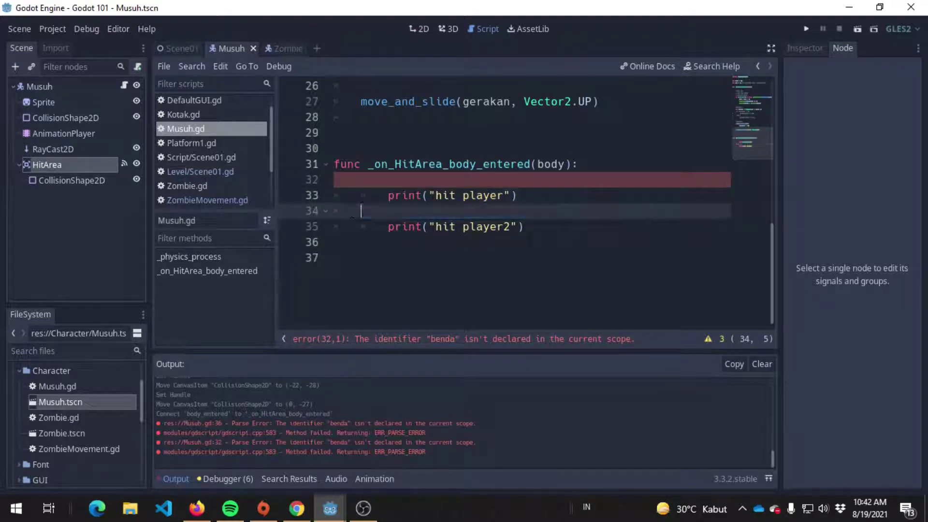
left_click_drag(523, 226, 361, 226)
key("BackSpace")
left_click(388, 195)
key("BackSpace")
key("BackSpace")
key("BackSpace")
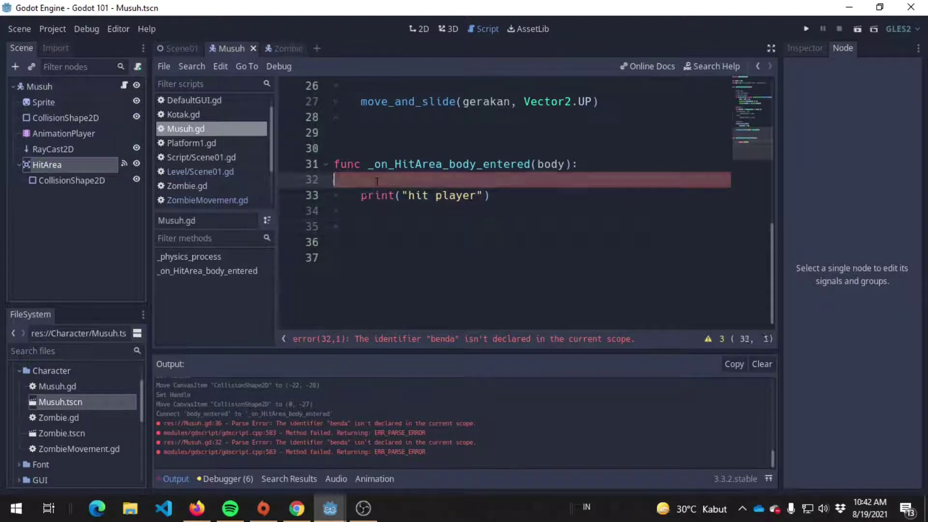
left_click(579, 164)
key("ctrl+s")
In the 2D scene, set HitArea's collision mask to Player instead of Latar
left_click(71, 153)
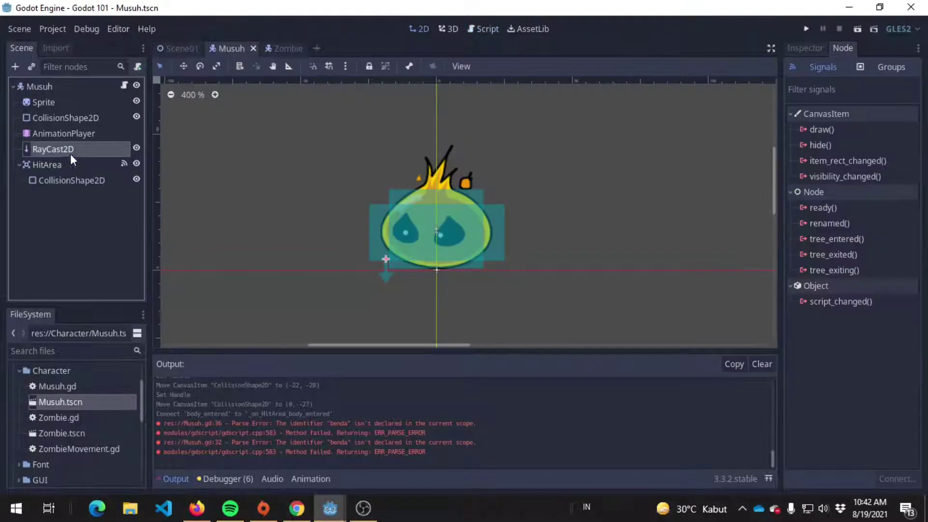
left_click(73, 164)
left_click(802, 49)
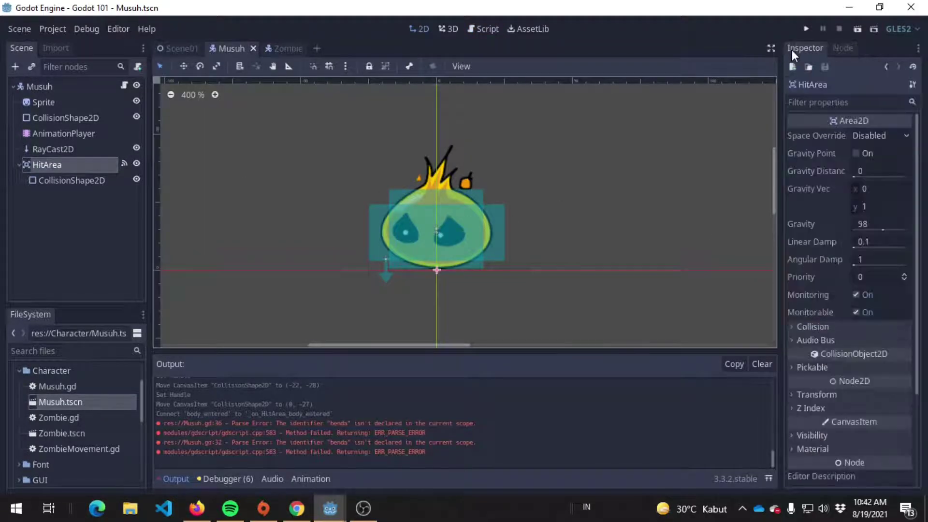
scroll(857, 283, "down", 2)
left_click(833, 236)
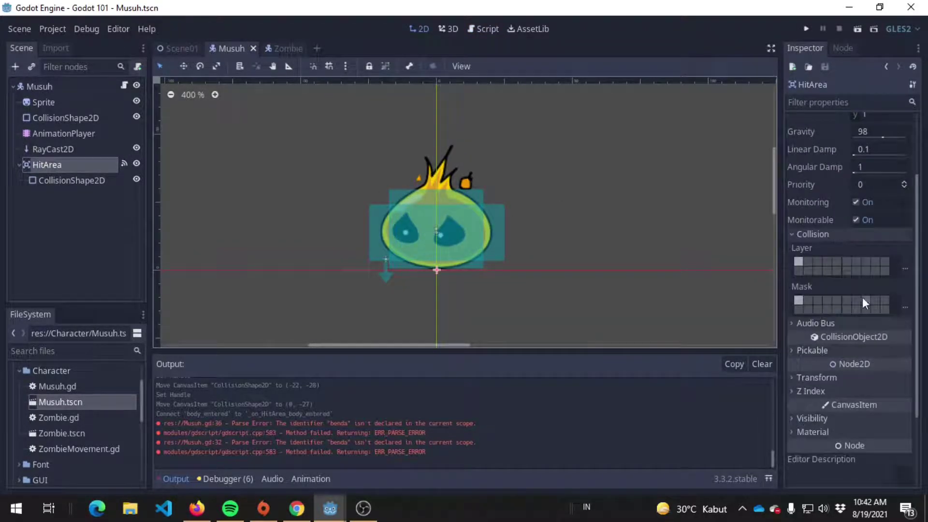
left_click(905, 304)
left_click(894, 201)
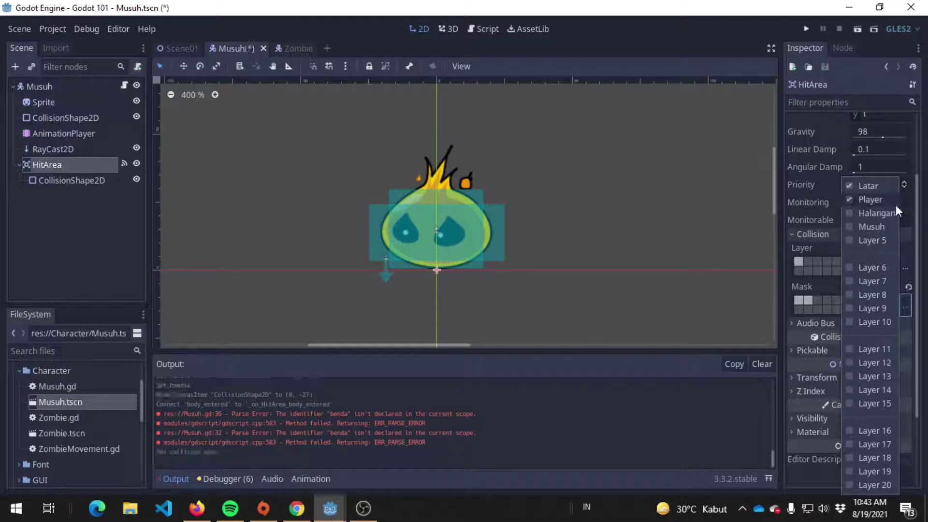
left_click(881, 184)
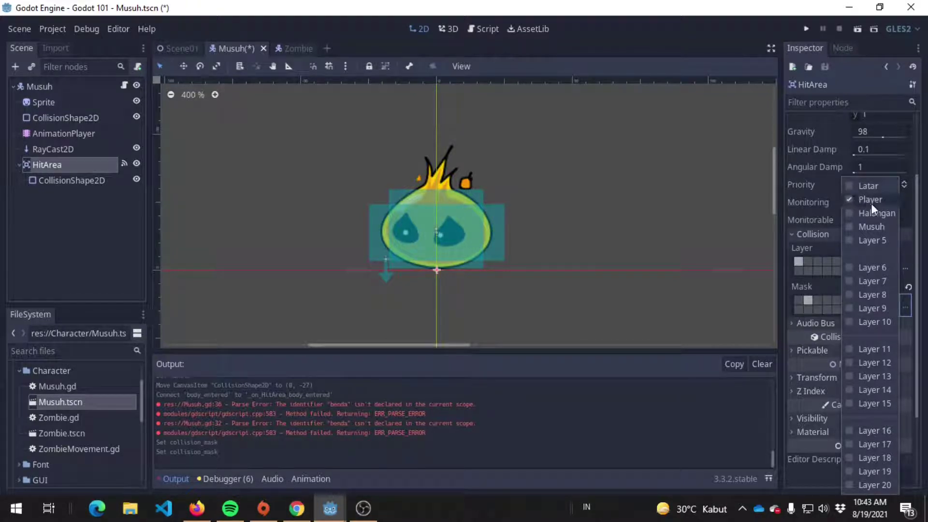
Move HitArea's collision layer from Latar to Musuh
left_click(909, 266)
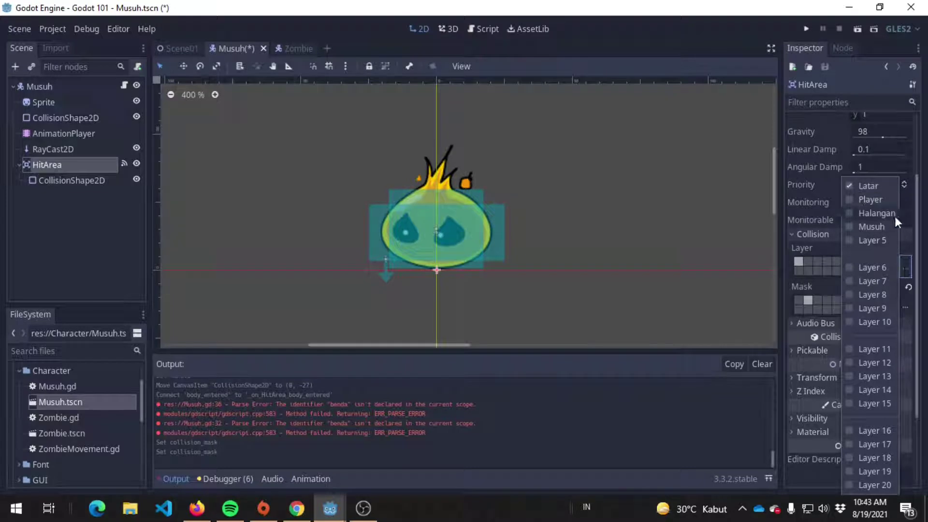
left_click(888, 227)
left_click(886, 185)
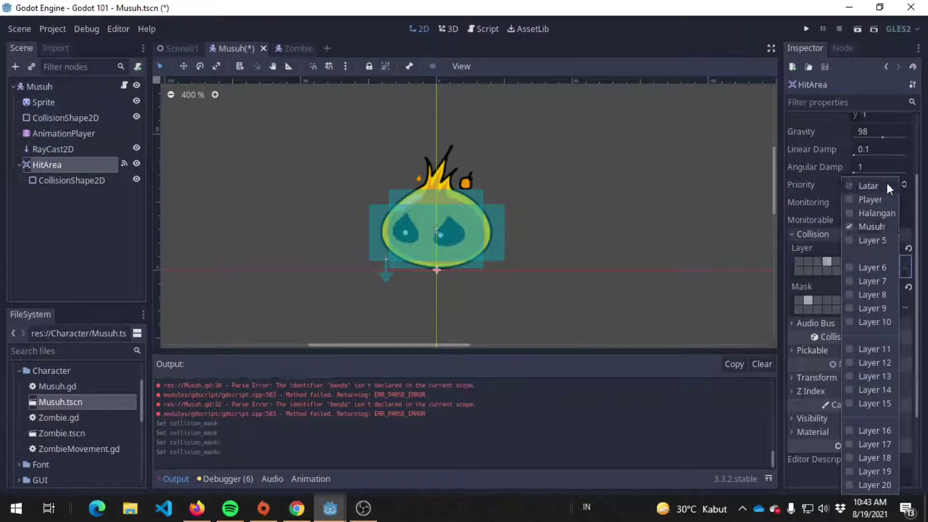
left_click(909, 307)
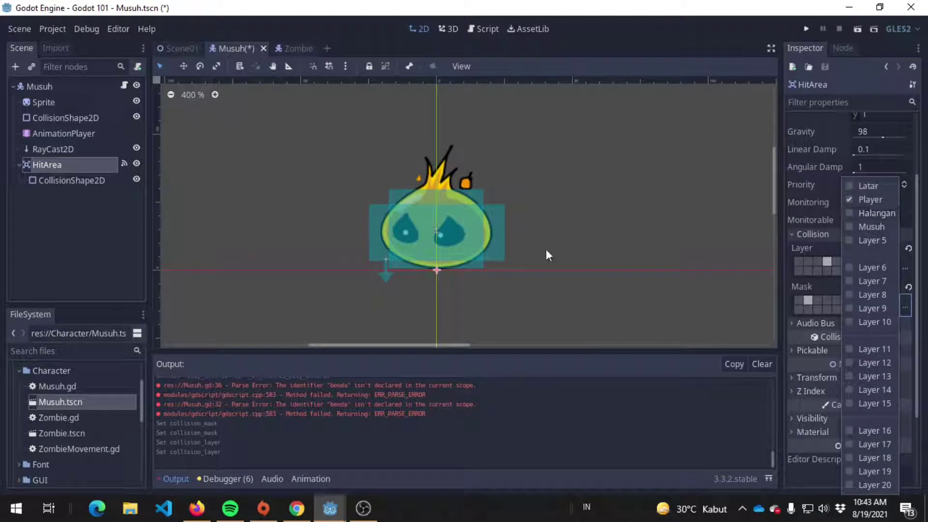
left_click(104, 216)
Save the Musuh scene and open Musuh.gd
key("ctrl+s")
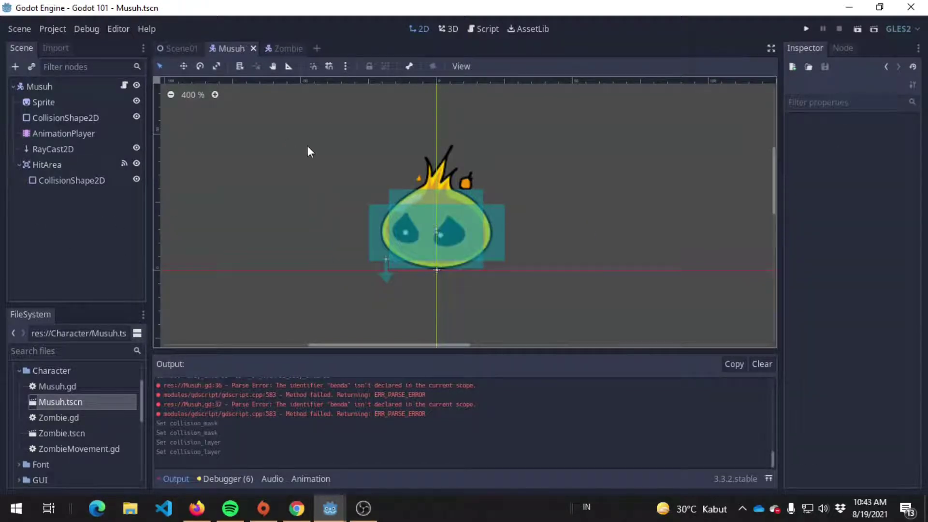
left_click(125, 85)
left_click(514, 242)
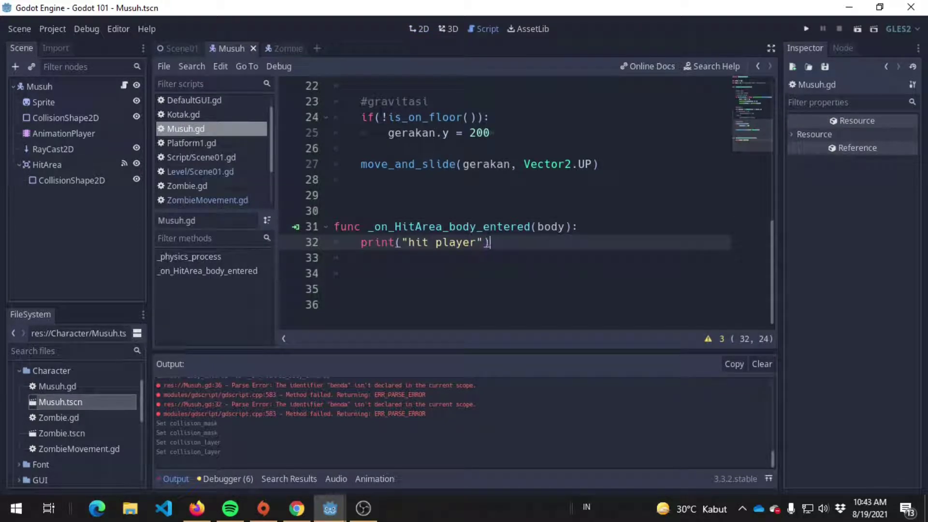
Run the game, walk and jump the zombie into Musuh until Output logs 'hit player', then close it
left_click(806, 29)
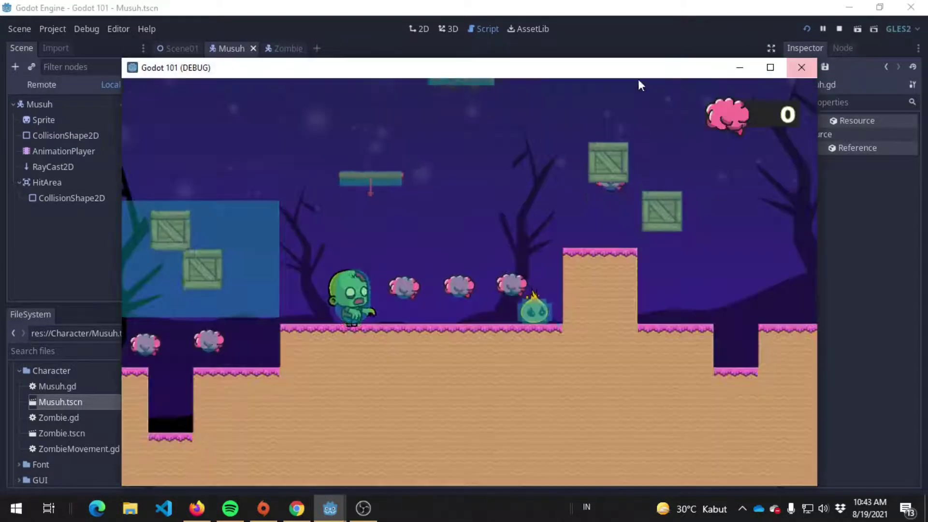
left_click_drag(637, 69, 761, 45)
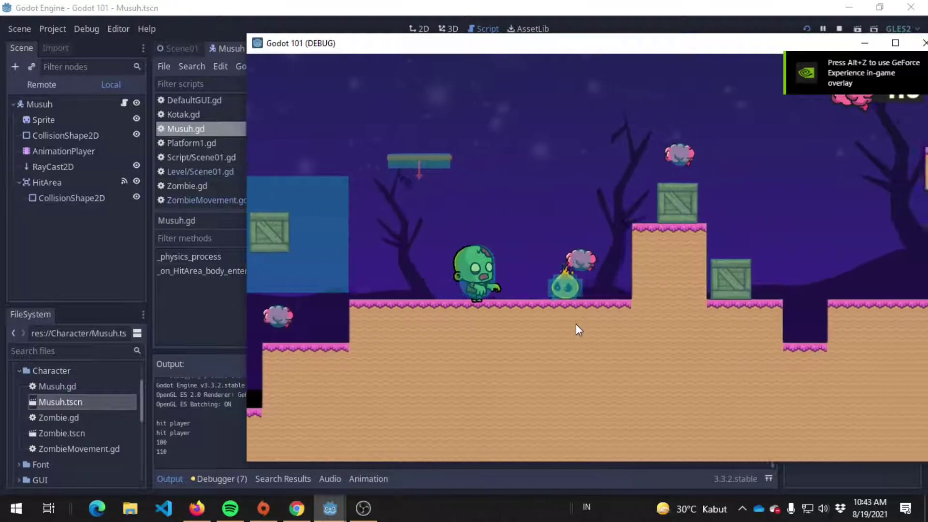
key("Up")
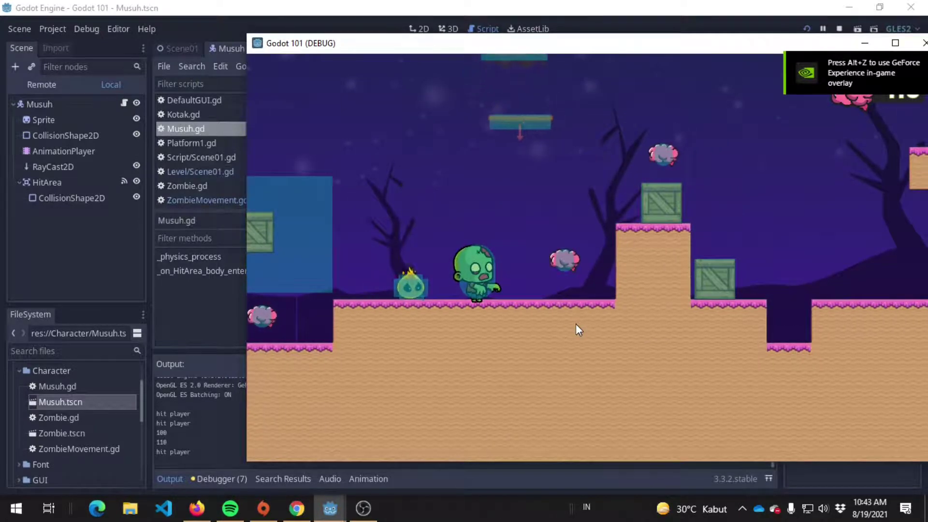
key("Left")
key("Up")
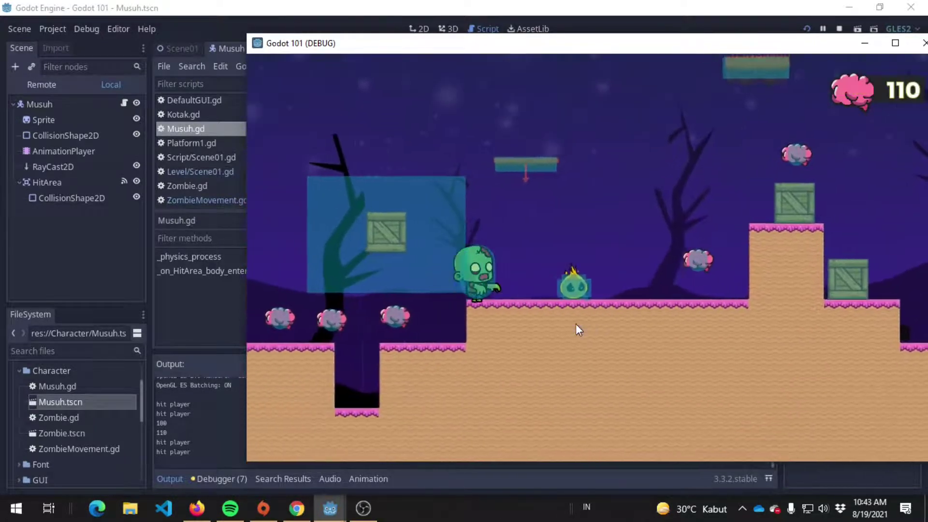
key("Right")
left_click_drag(764, 53, 636, 59)
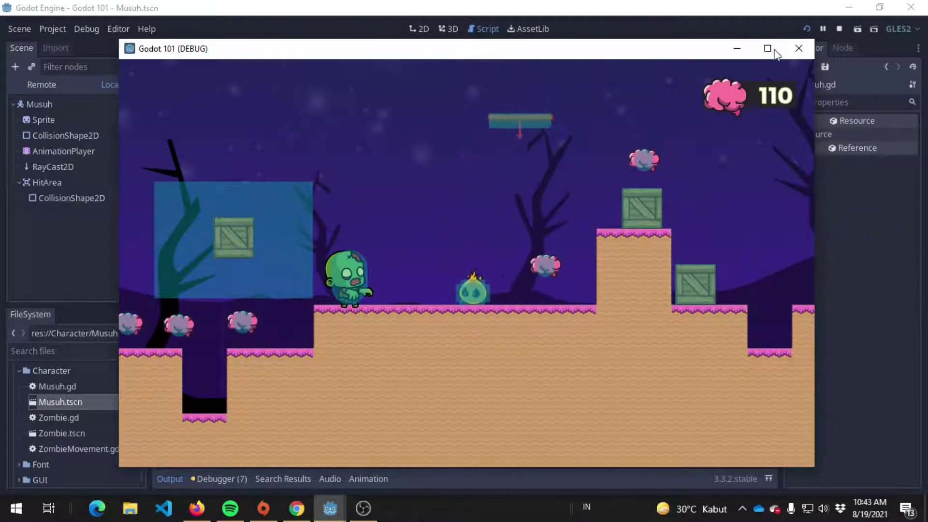
left_click(798, 49)
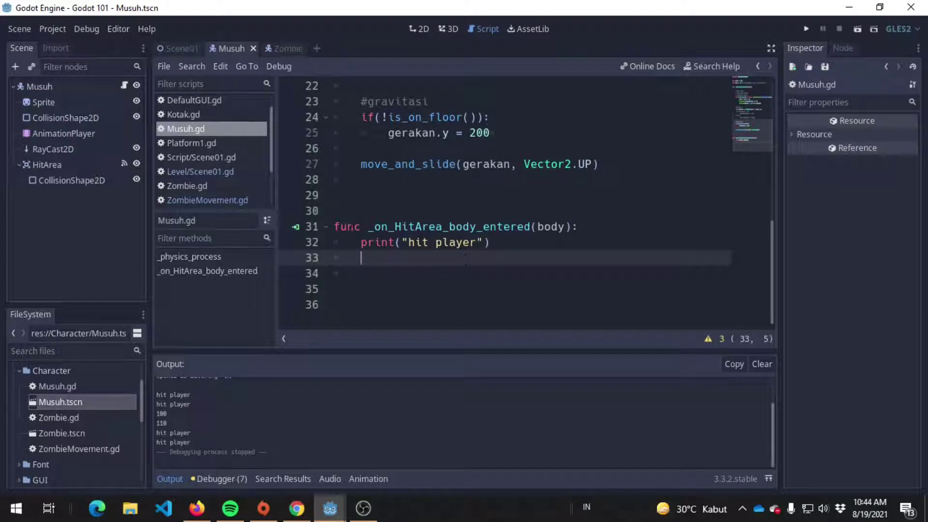
Go to Scene01, select the Zombie instance, and open the Zombie scene on its own
left_click(180, 48)
scroll(75, 164, "up", 1)
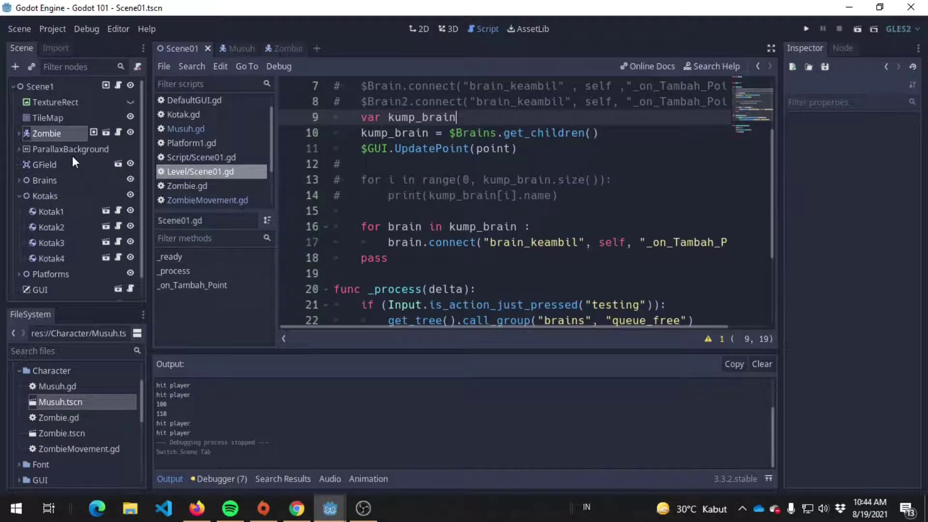
left_click(65, 87)
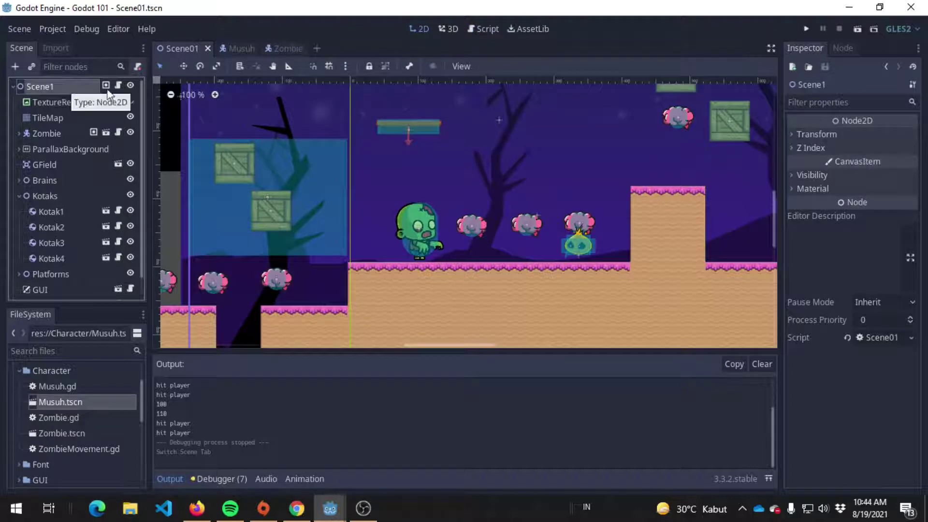
left_click(59, 137)
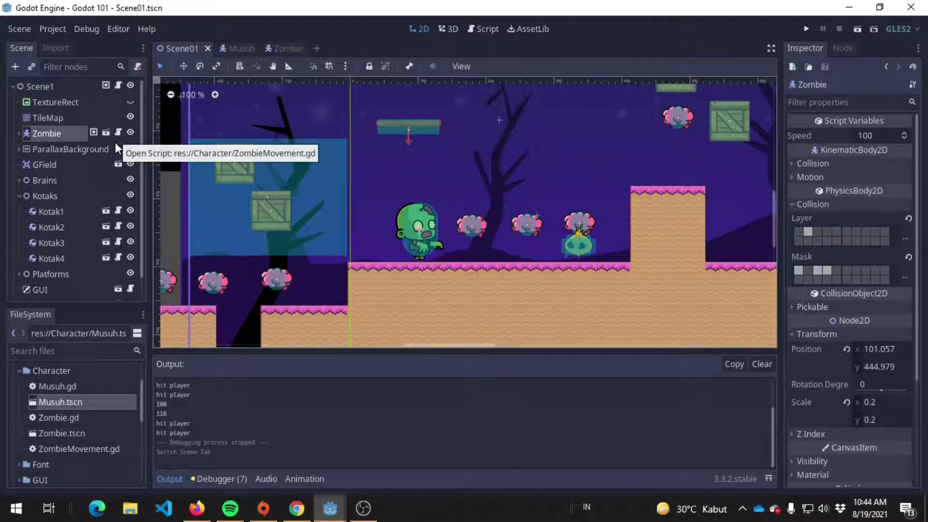
left_click(58, 87)
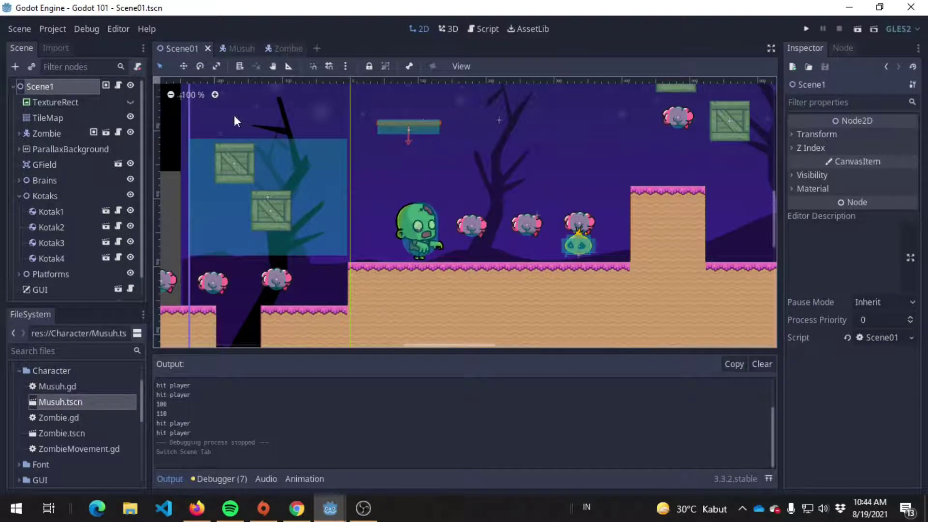
left_click(62, 139)
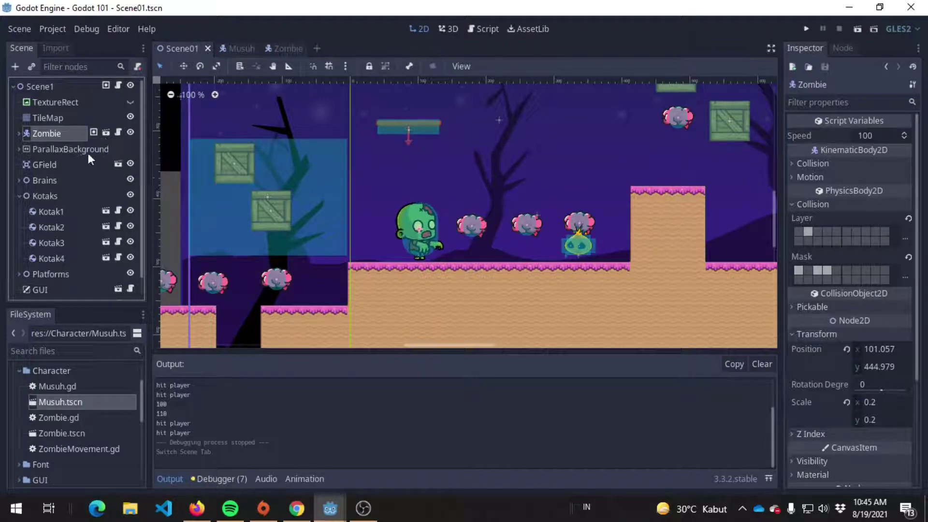
left_click(106, 134)
Add 'export var lives = 100' below the variables in ZombieMovement.gd
left_click(125, 85)
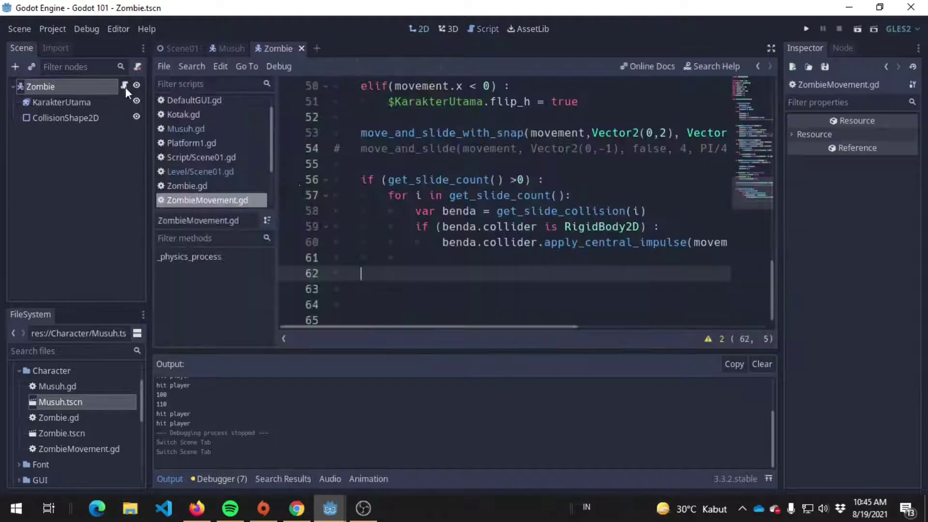
scroll(474, 259, "up", 5)
scroll(474, 259, "up", 8)
scroll(474, 258, "up", 4)
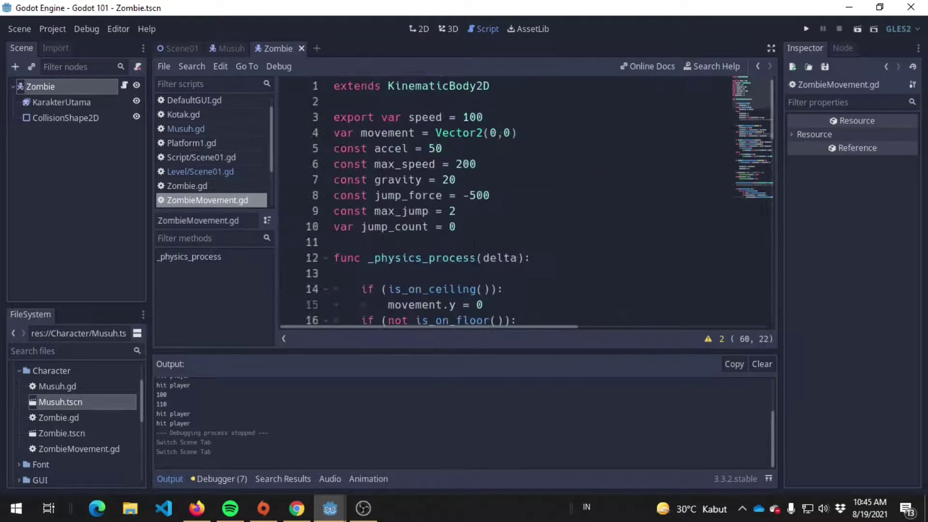
left_click(493, 237)
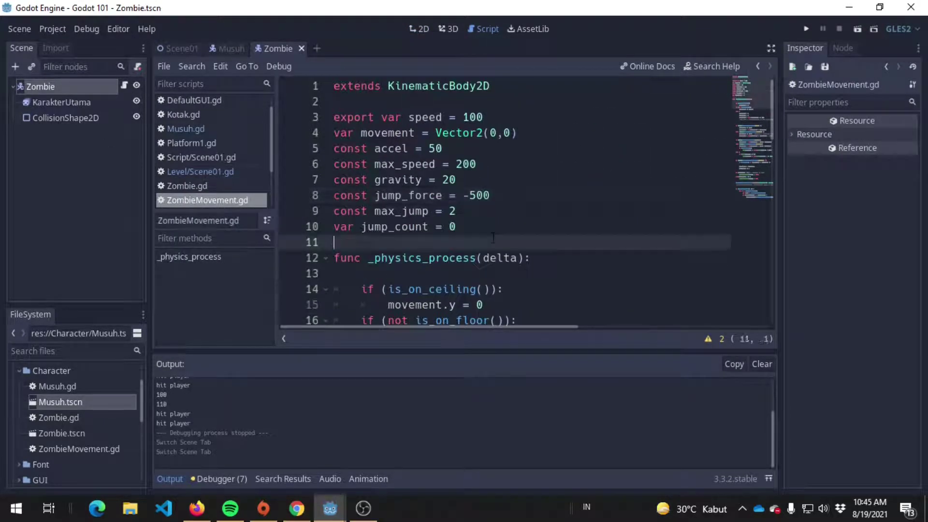
key("Return")
key("Up")
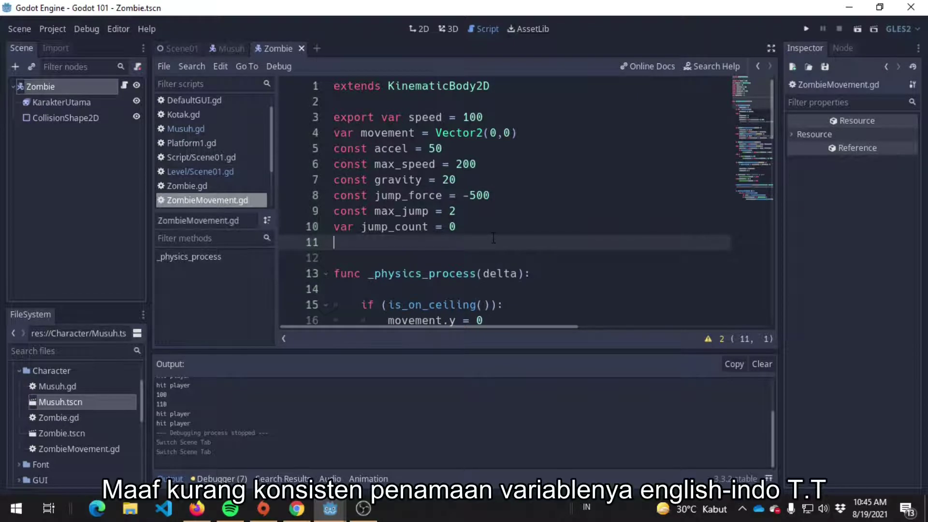
type("export var ")
type("lives = 100")
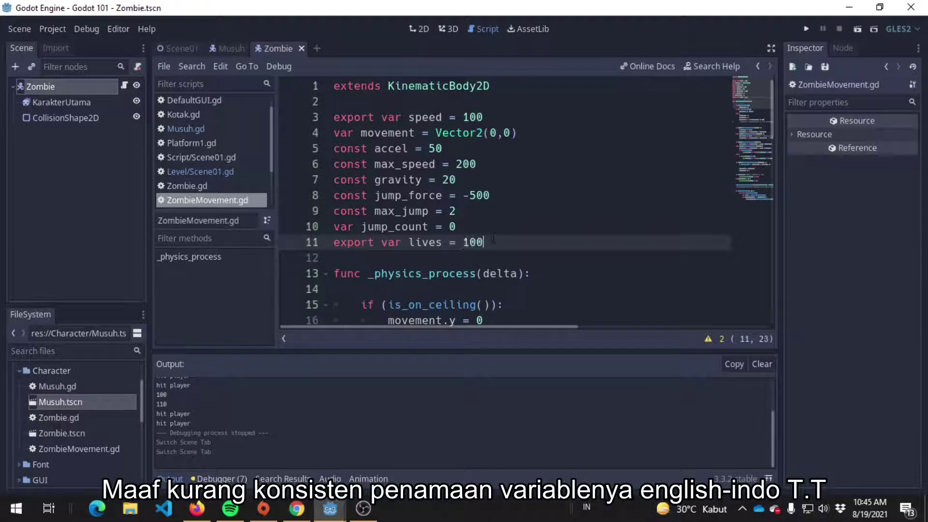
left_click(520, 227)
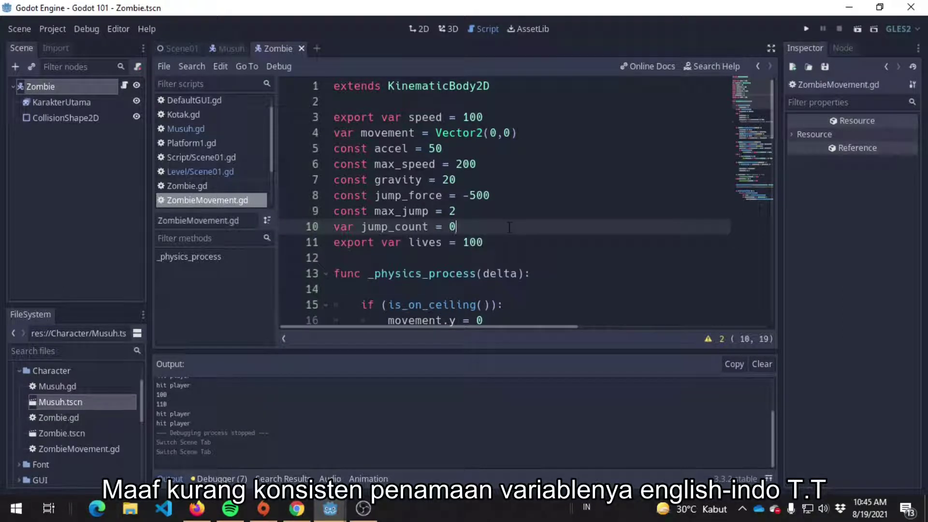
Confirm the Zombie in Scene01 shows Lives 100, then return to the lives line in the script
left_click(185, 47)
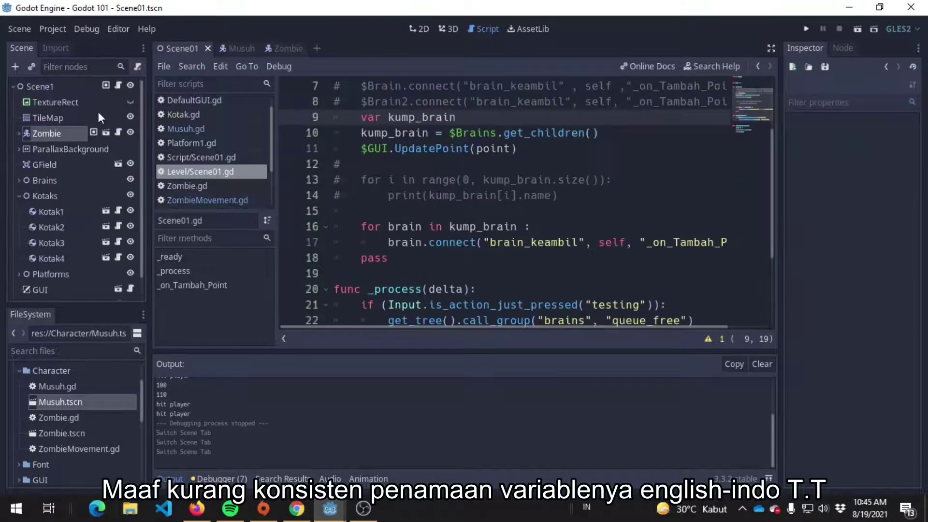
left_click(65, 132)
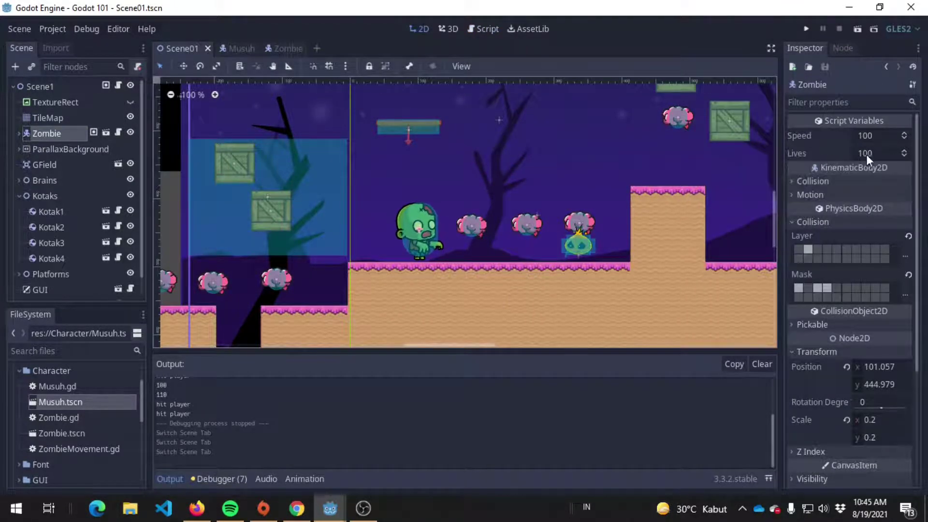
left_click(118, 131)
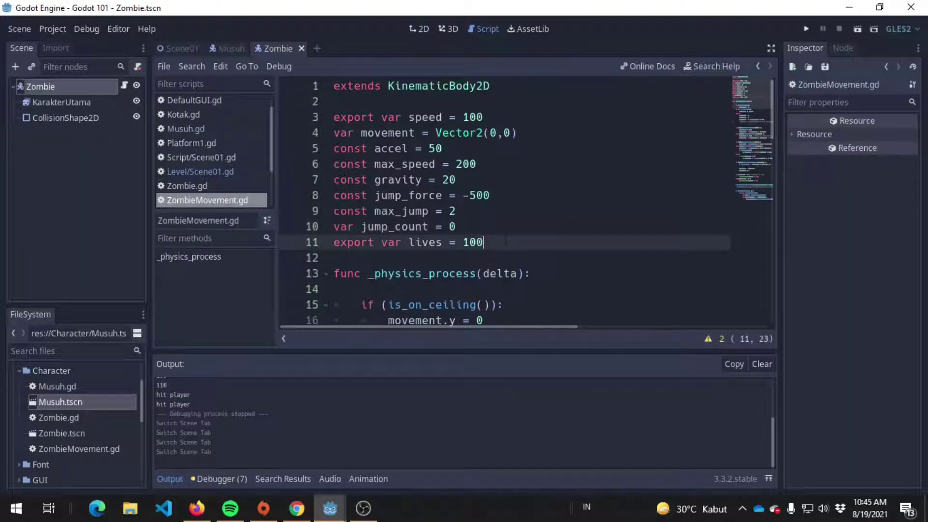
left_click(489, 242)
scroll(502, 203, "down", 2)
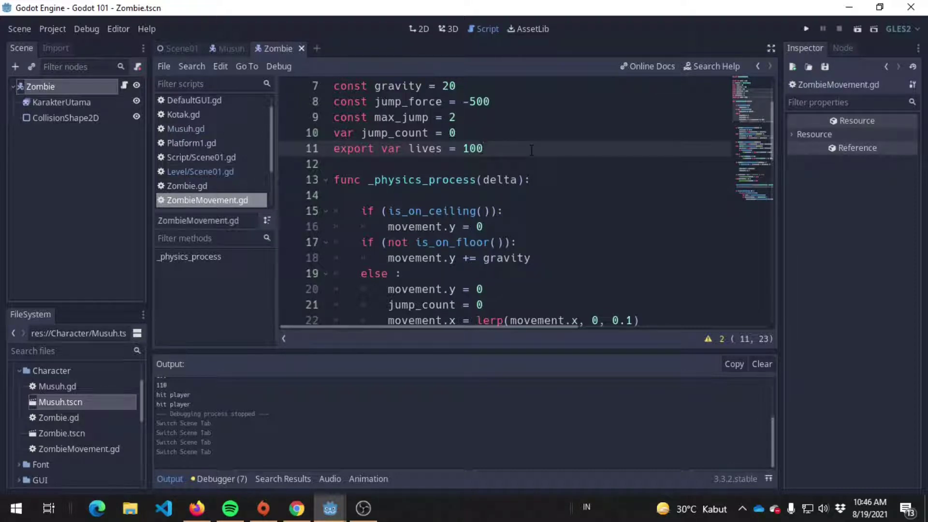
Add a func _get_lives() in ZombieMovement.gd that returns lives
key("Return")
key("Return")
type("fu")
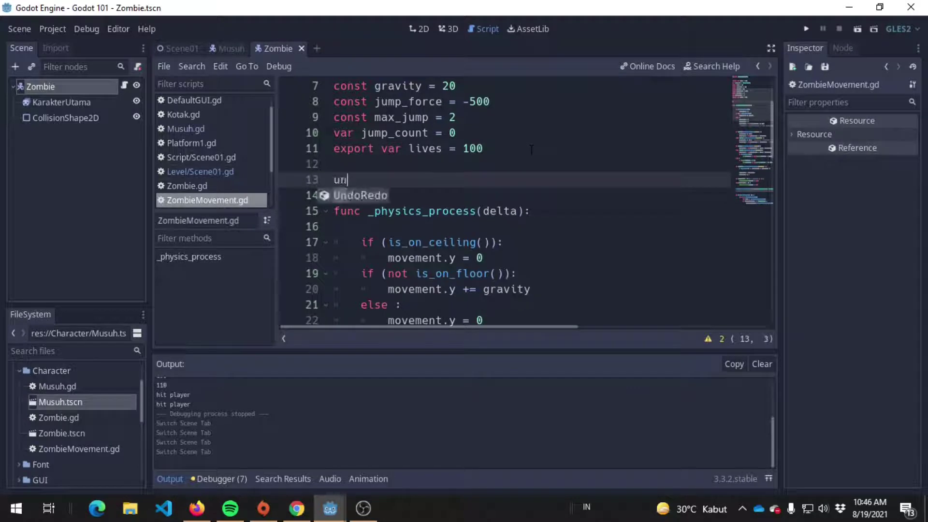
type("nc +")
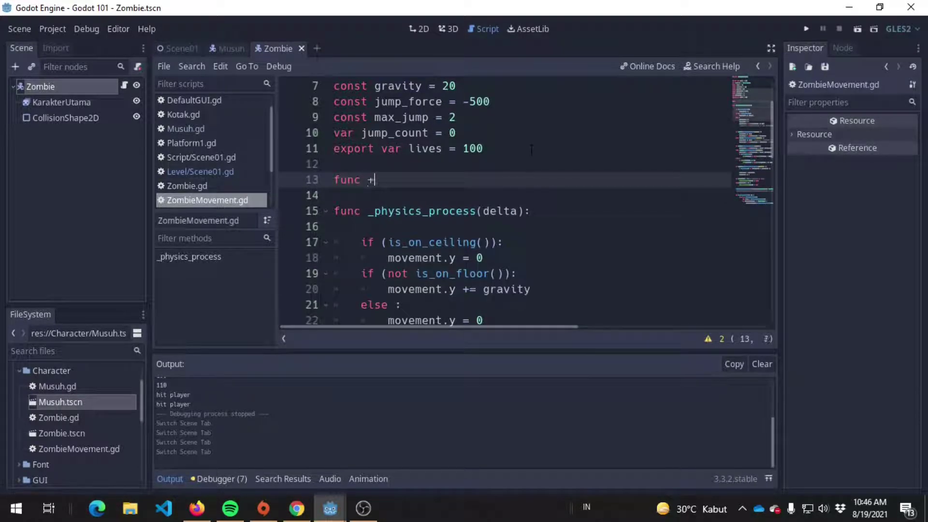
key("BackSpace")
type("_g")
type("et_")
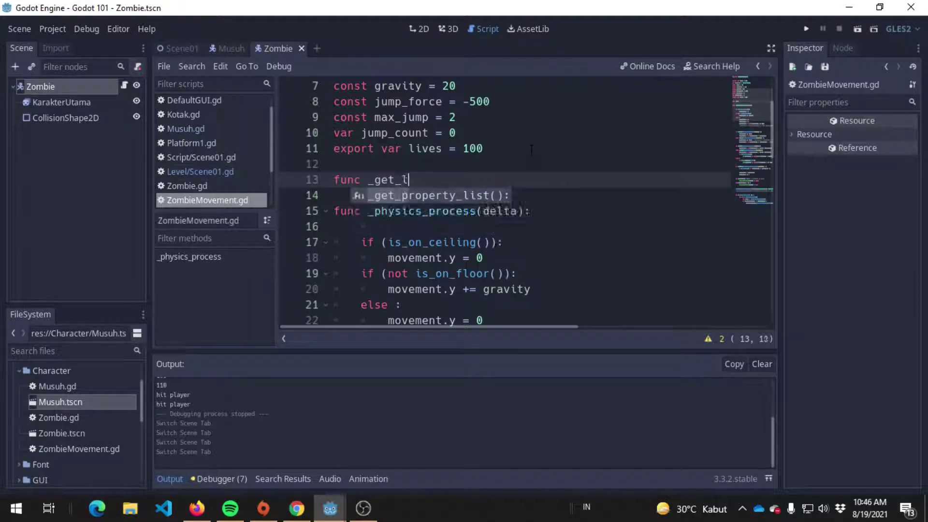
type("lives() :")
key("Return")
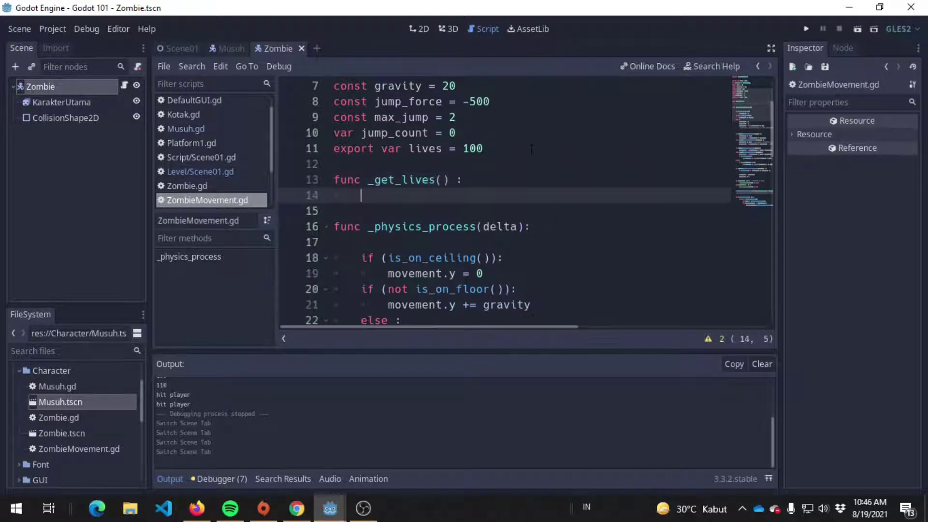
type("return lives")
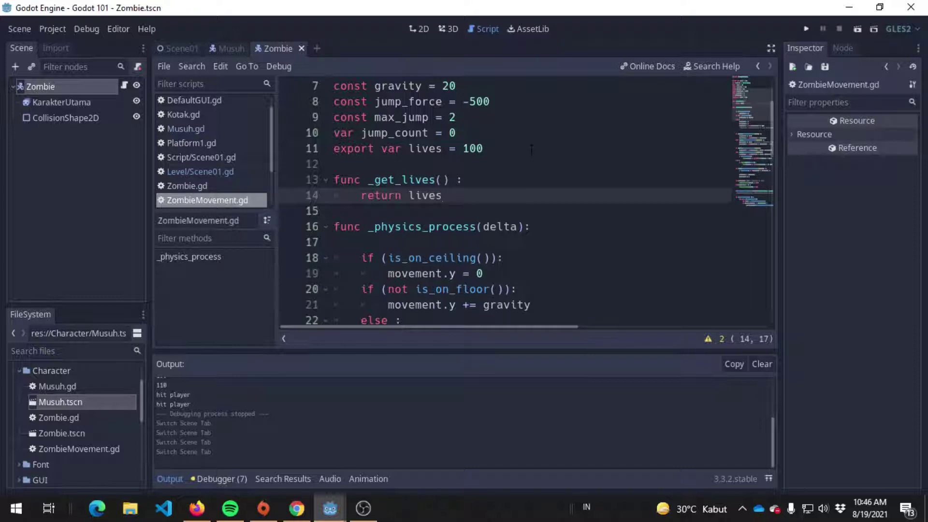
key("Return")
key("BackSpace")
Add a func _set_lives(l) that sets lives = l
key("Return")
type("func _")
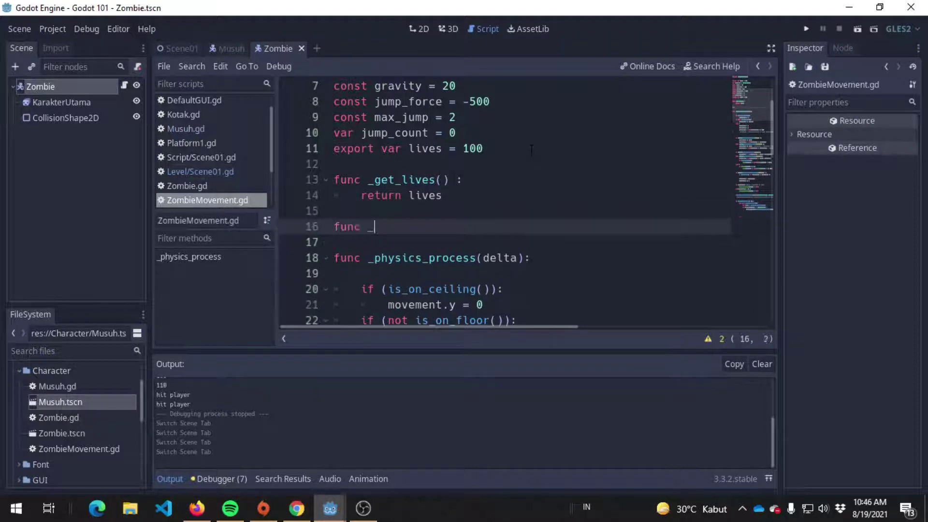
type("set_lives(l) ")
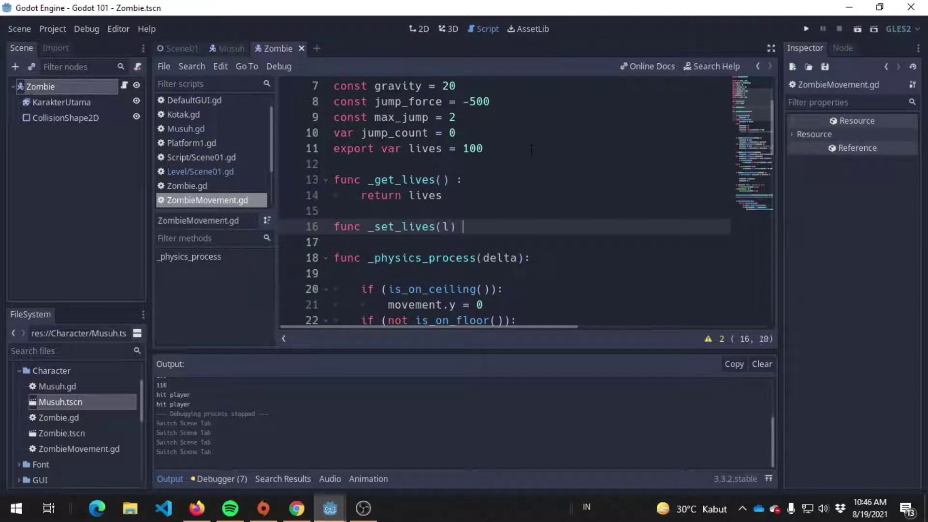
type(":")
key("Return")
type("lives =")
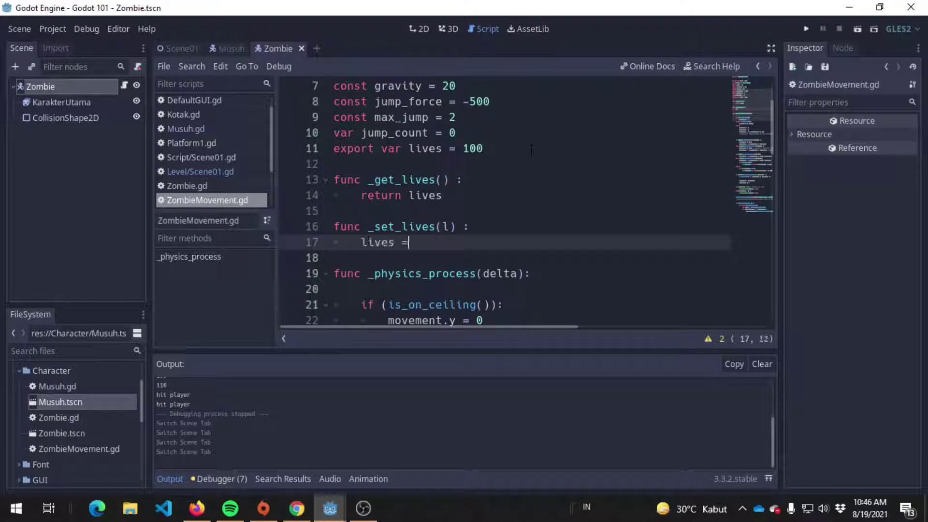
type(" l")
key("Escape")
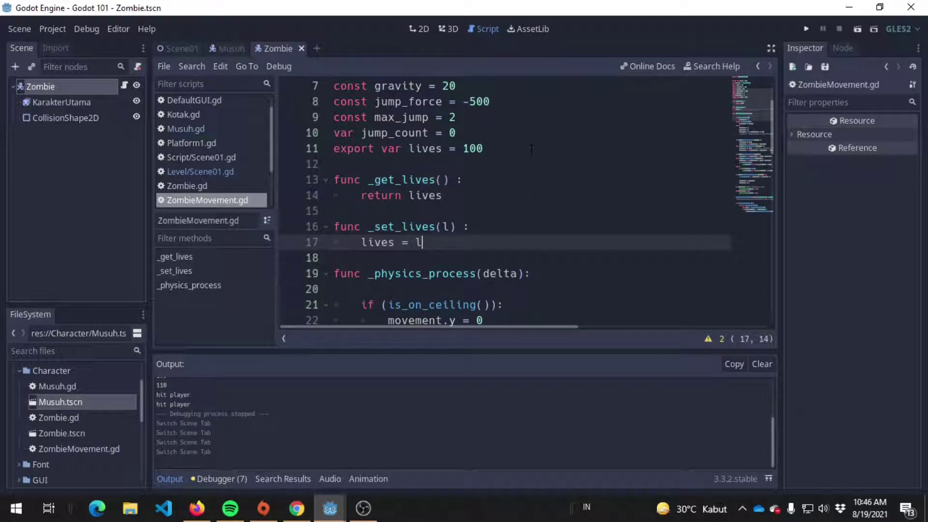
Review the new getter and setter functions, then switch to the Musuh scene
left_click(463, 181)
left_click(485, 259)
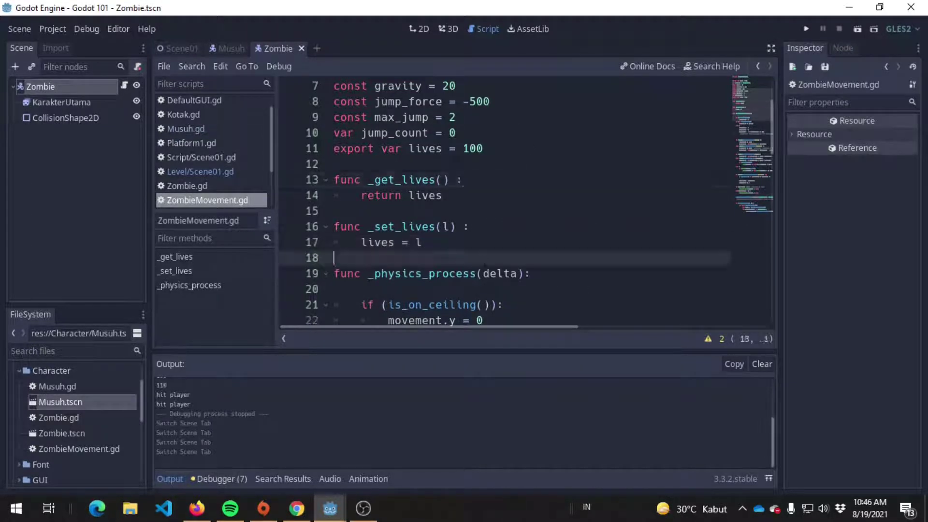
left_click_drag(485, 264, 333, 183)
left_click(541, 183)
left_click(537, 152)
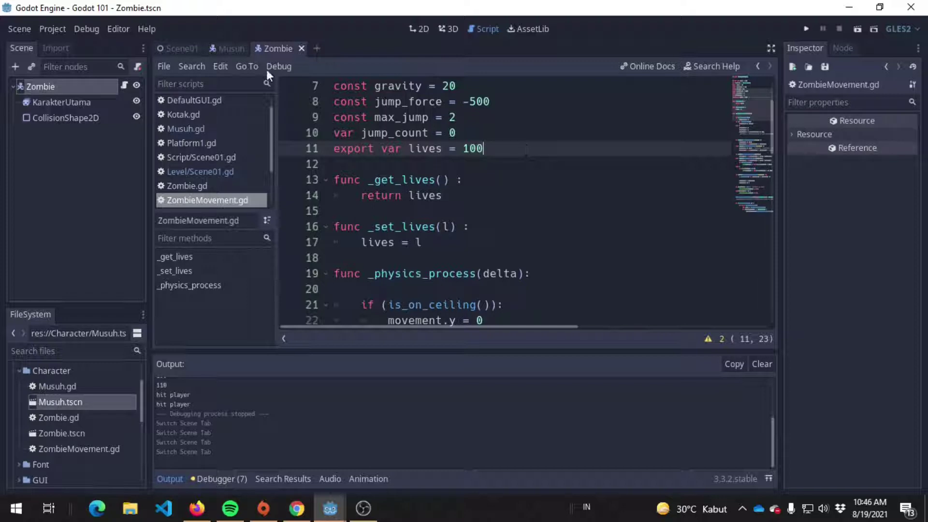
left_click(227, 49)
Declare 'signal player_hit' below the variable declarations in Musuh.gd
left_click(515, 239)
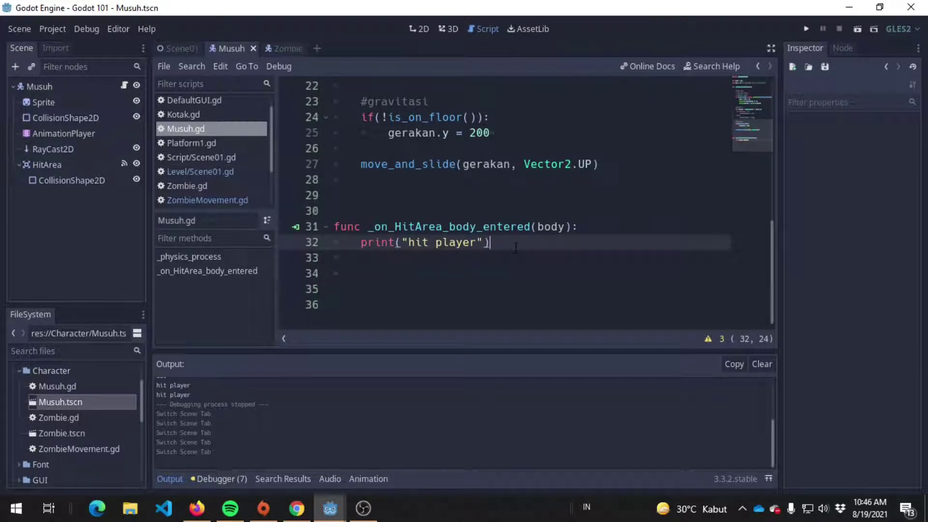
scroll(493, 232, "up", 7)
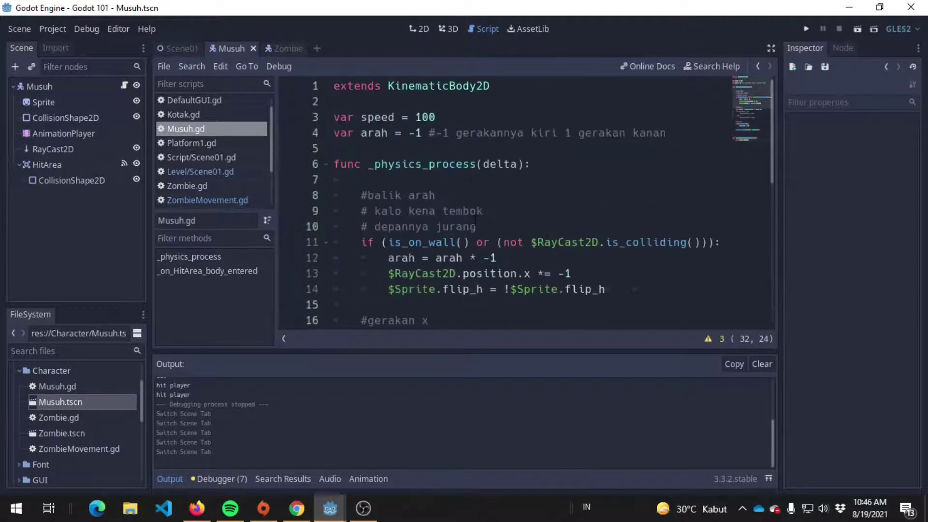
left_click(477, 155)
key("Return")
key("Return")
key("Up")
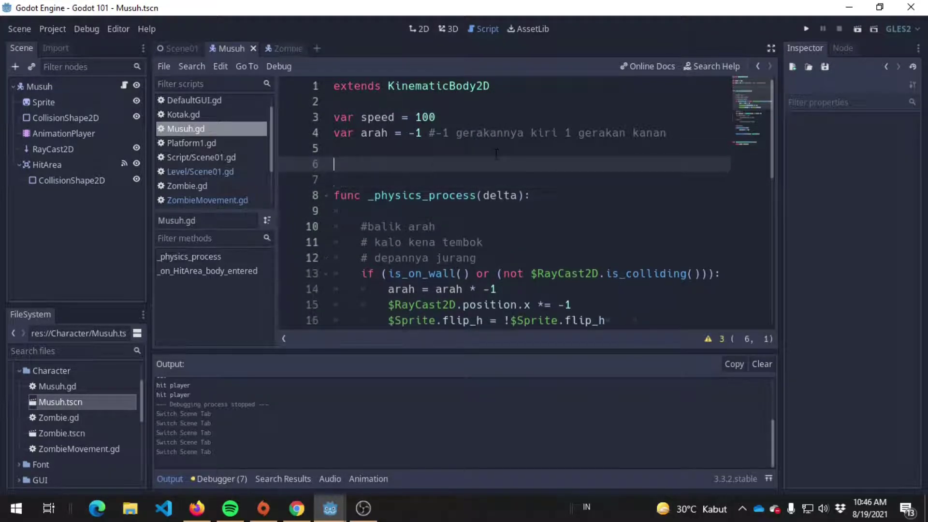
type("signal")
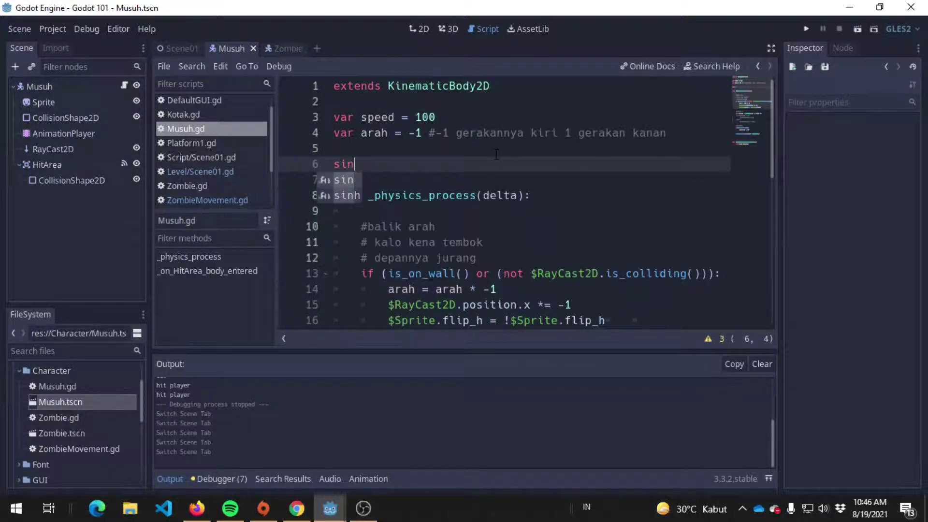
type(" playe")
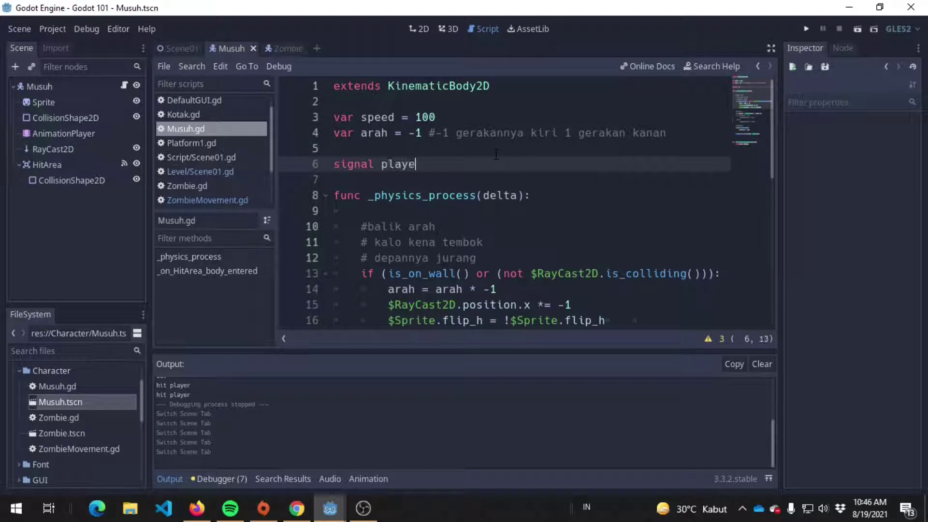
type("r_hit")
Replace print("hit player") with emit_signal("player_hit") in the hit-area handler
scroll(496, 154, "down", 2)
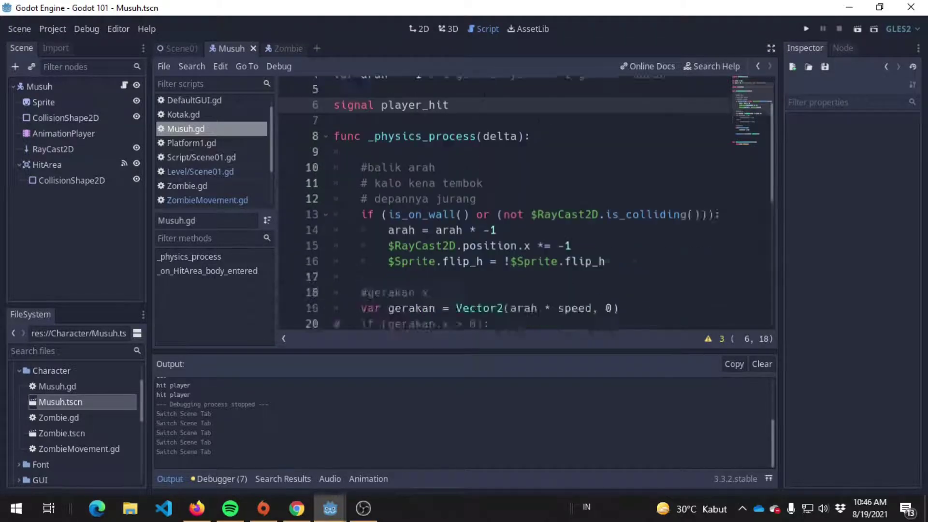
scroll(541, 191, "down", 6)
left_click(538, 241)
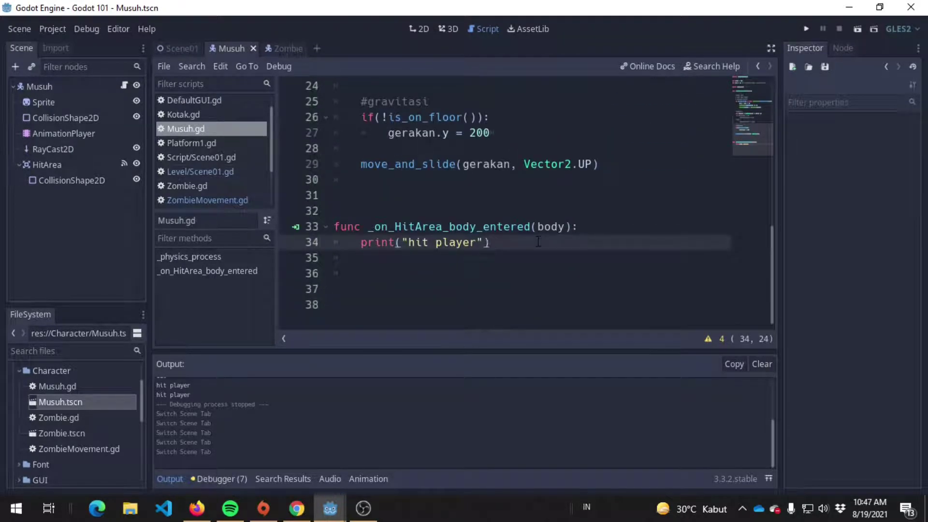
key("shift+Home")
key("BackSpace")
type("emit_si")
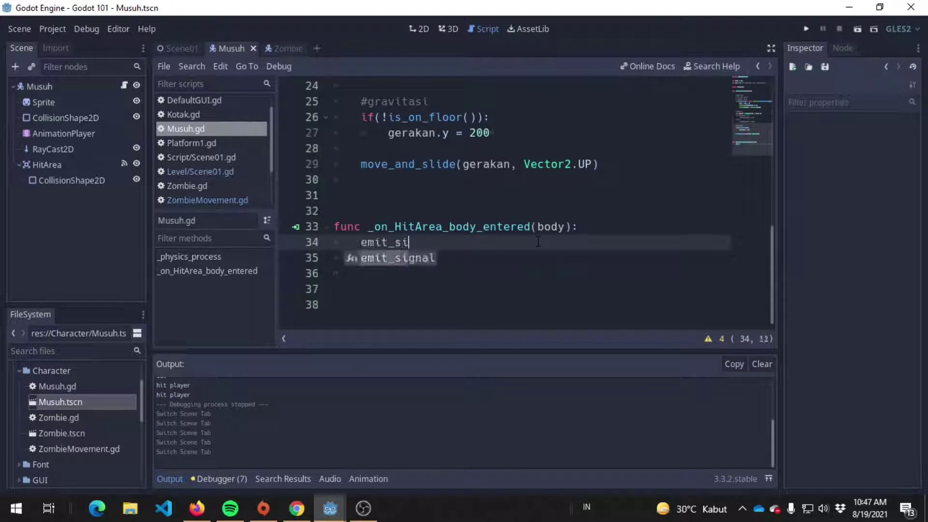
key("Return")
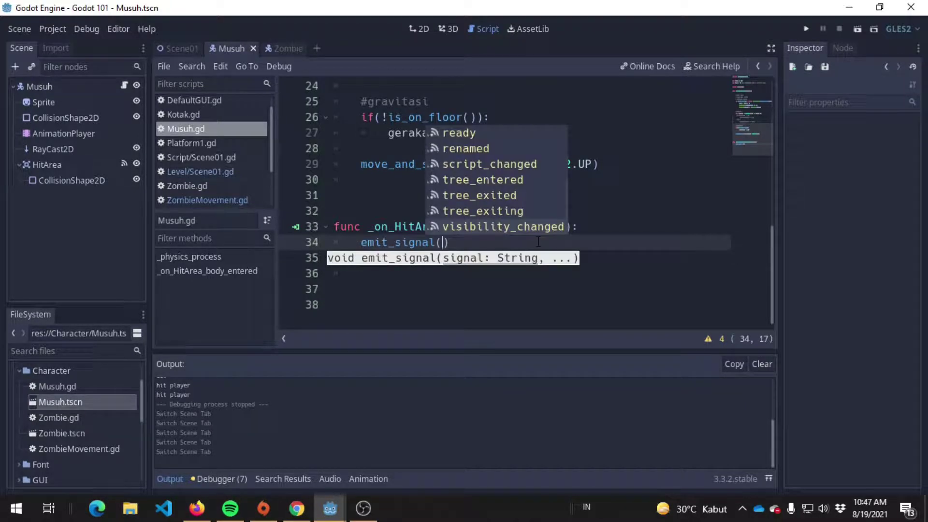
type("\"pl")
key("Return")
Remove the extra blank line above the hit-area function and return to the Zombie scene
key("Down")
key("Down")
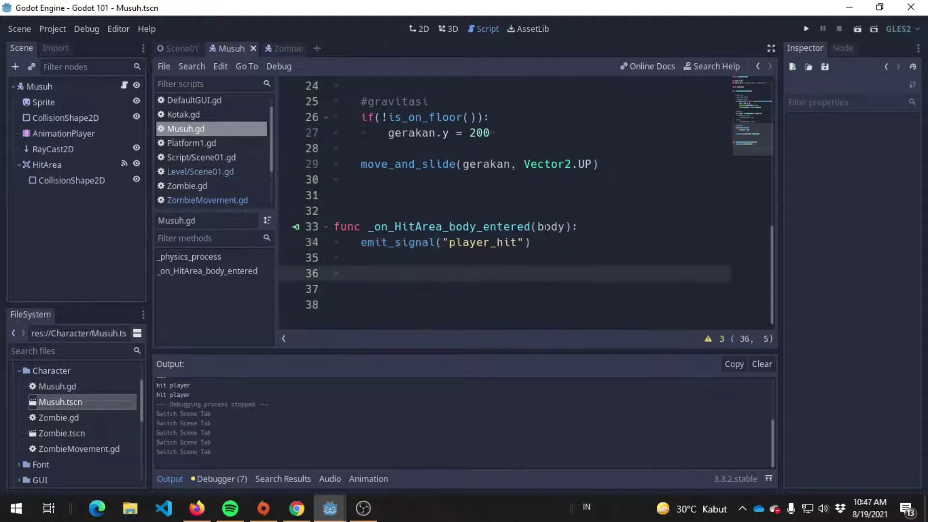
left_click(545, 226)
key("Down")
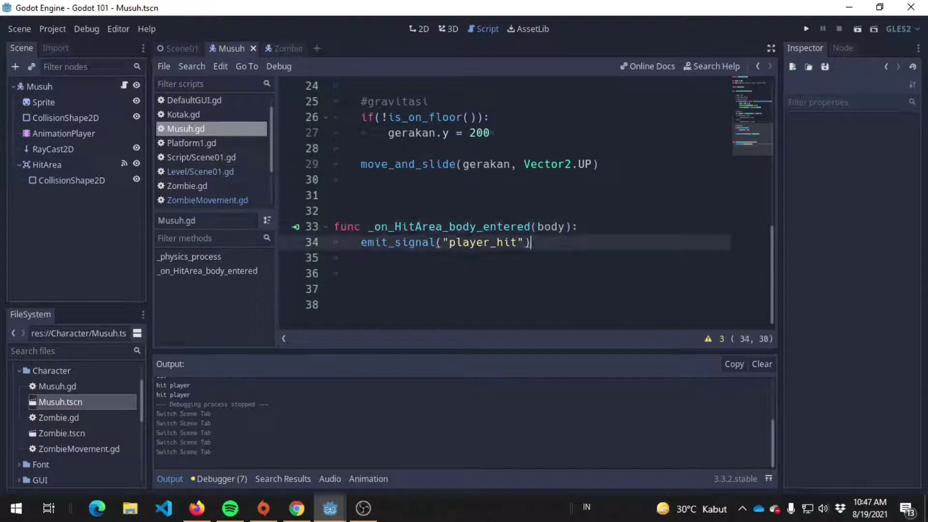
key("Up")
key("Up")
key("Up")
key("Down")
key("BackSpace")
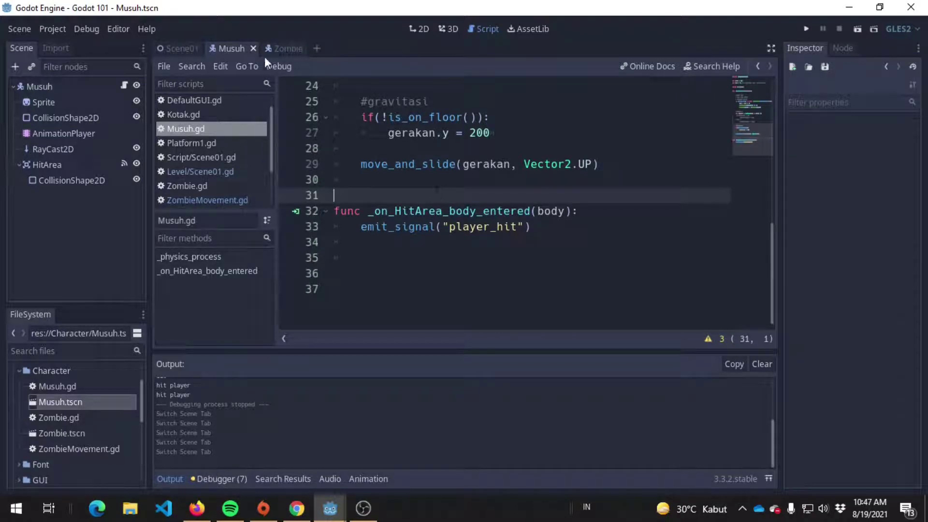
left_click(280, 47)
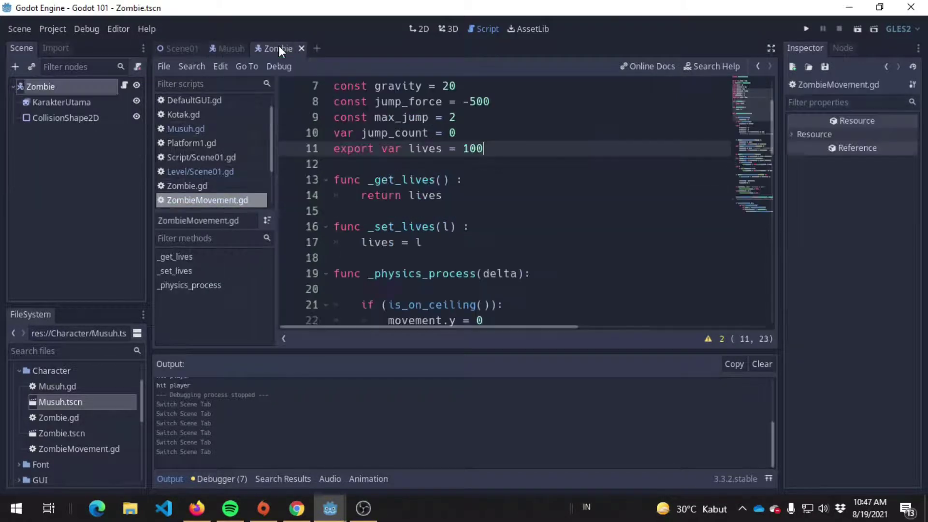
Switch to the Scene01 level and open the Scene1 root's script
left_click(186, 48)
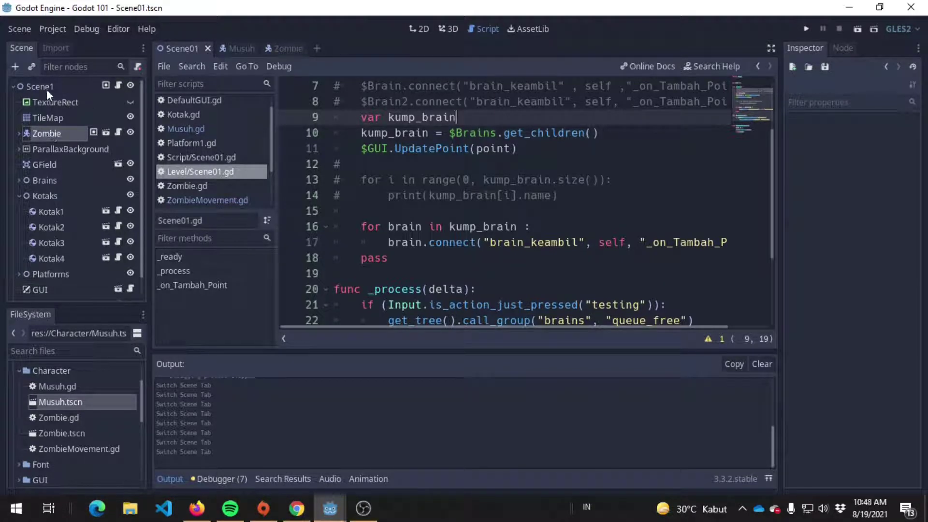
left_click(70, 90)
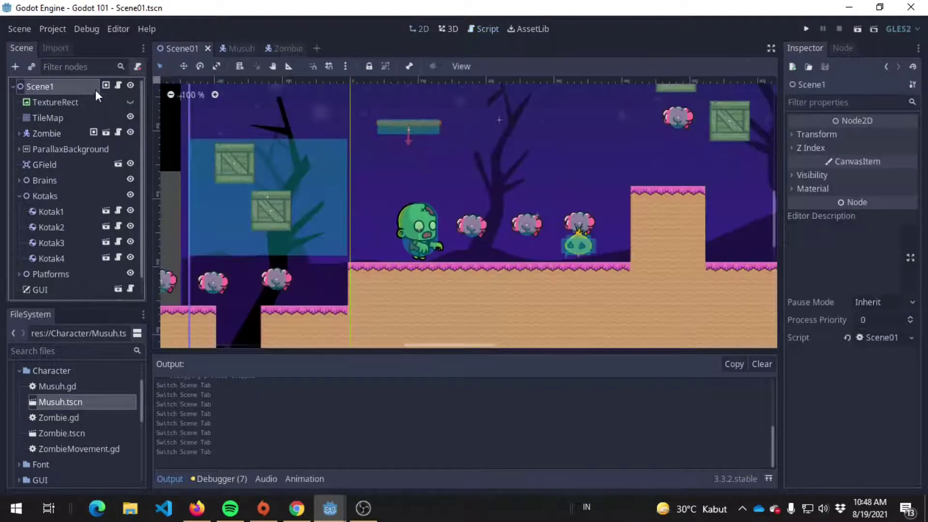
left_click(118, 85)
Inspect the brain_keambil signal name in Scene01.gd's connect loop
scroll(551, 179, "down", 3)
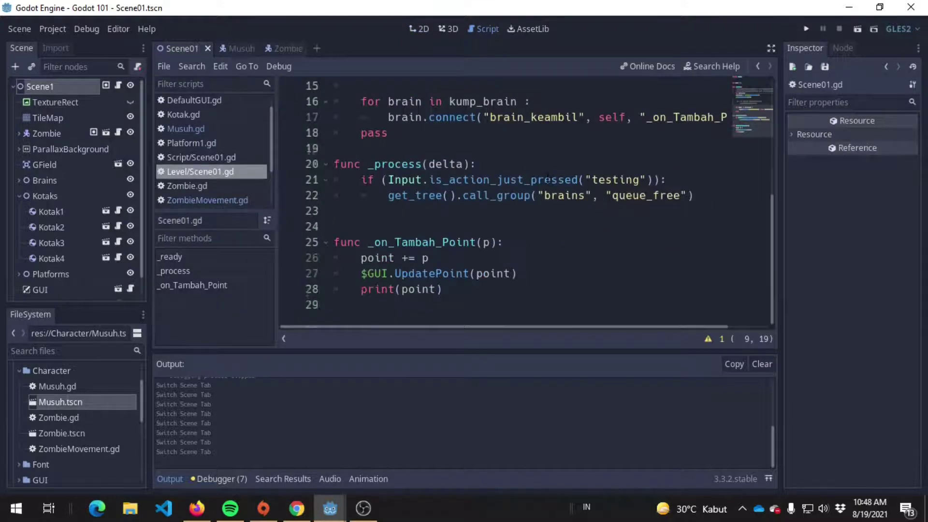
scroll(546, 178, "up", 3)
left_click(537, 274)
scroll(469, 228, "down", 1)
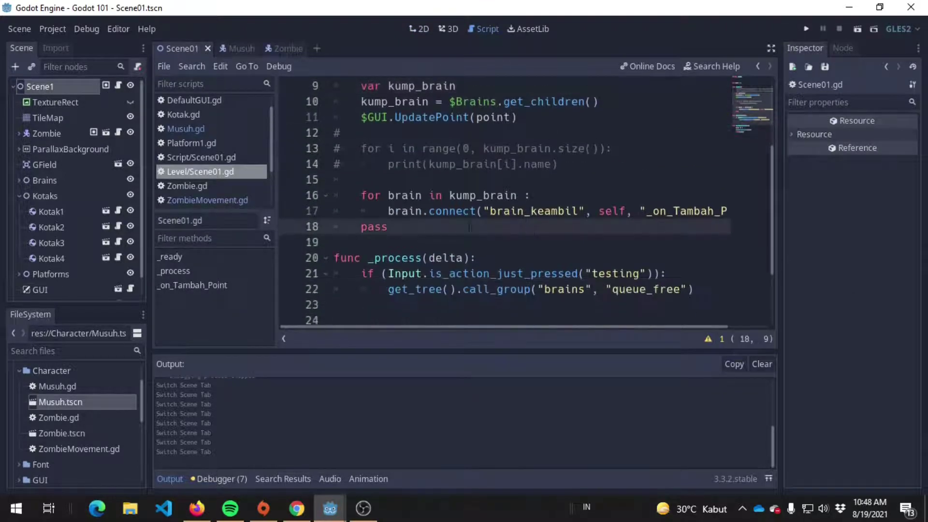
double_click(523, 213)
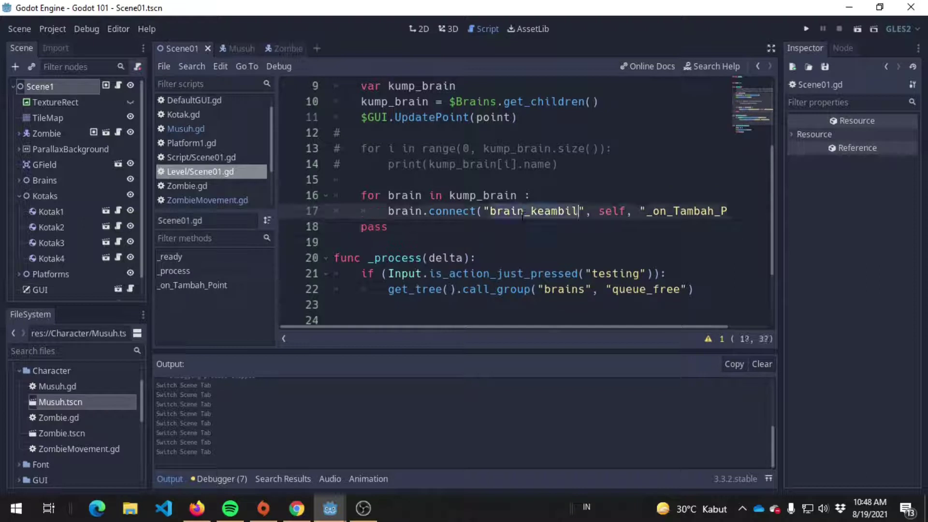
key("Down")
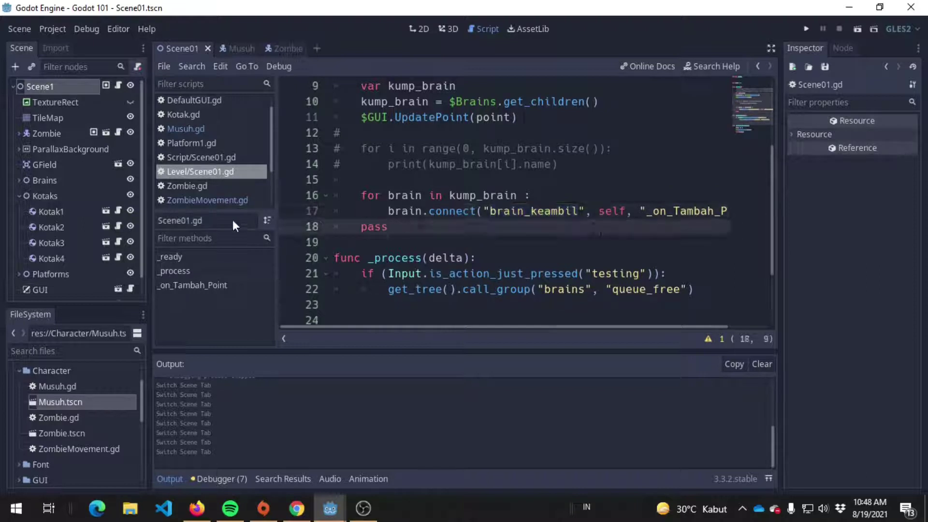
scroll(94, 245, "down", 1)
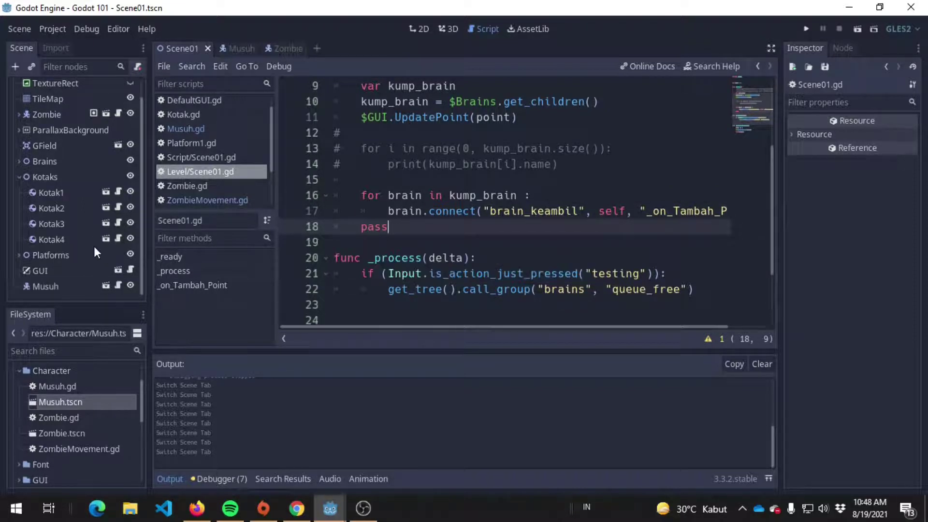
In the 2D view, add a Node2D to Scene1 and name it KumpMusuh
key("ctrl+F1")
left_click(18, 71)
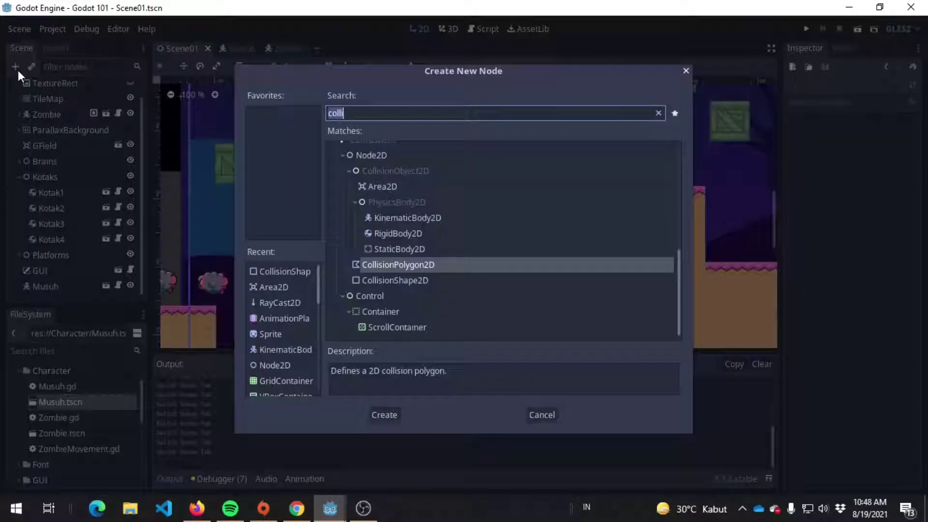
type("node")
key("Return")
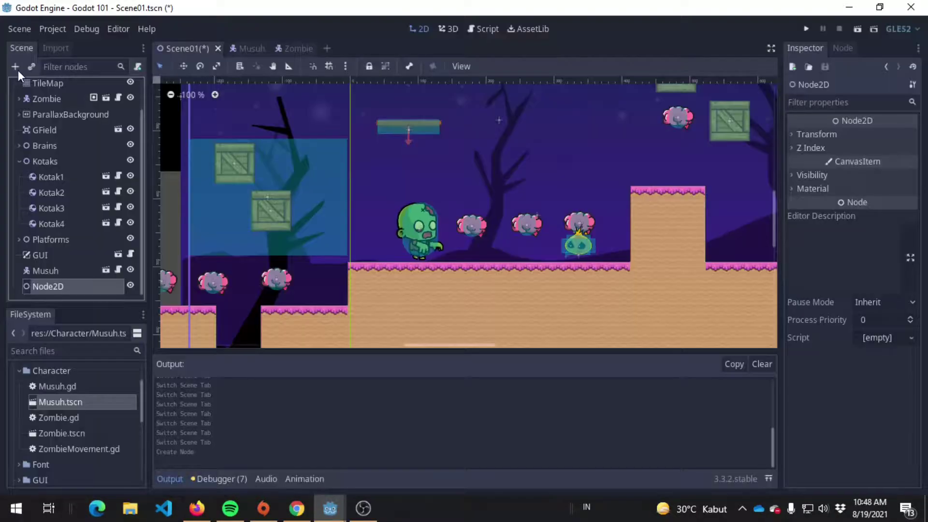
double_click(74, 289)
type("K")
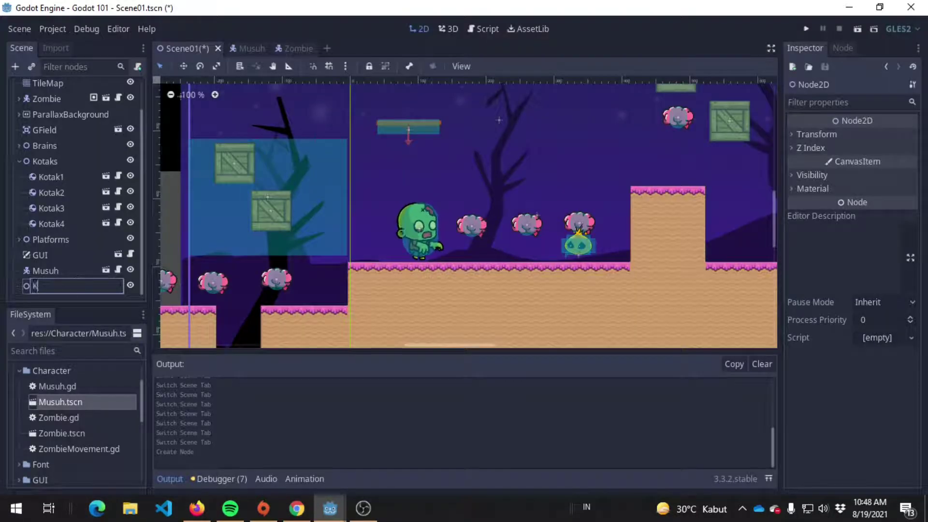
type("umpMusuh")
key("Return")
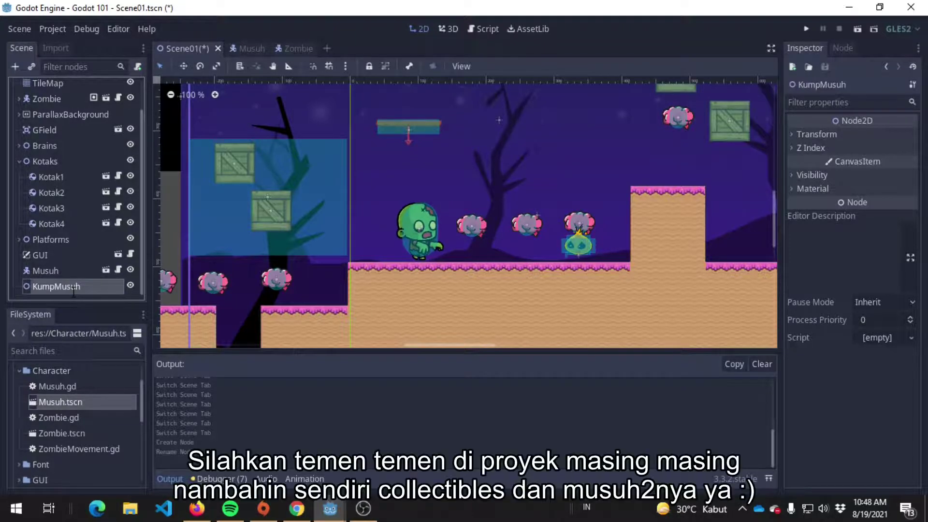
Move the Musuh enemy under KumpMusuh and save the scene
left_click(67, 272)
left_click_drag(63, 268, 77, 282)
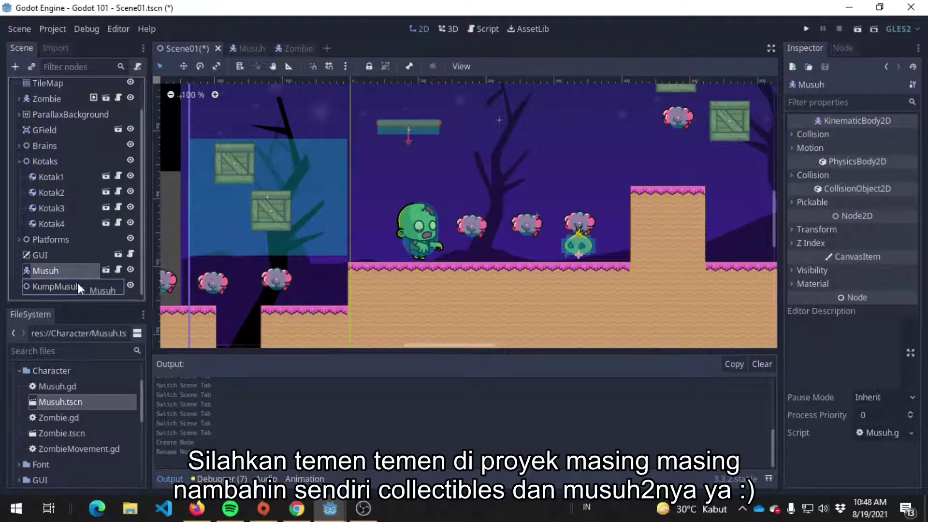
left_click(75, 270)
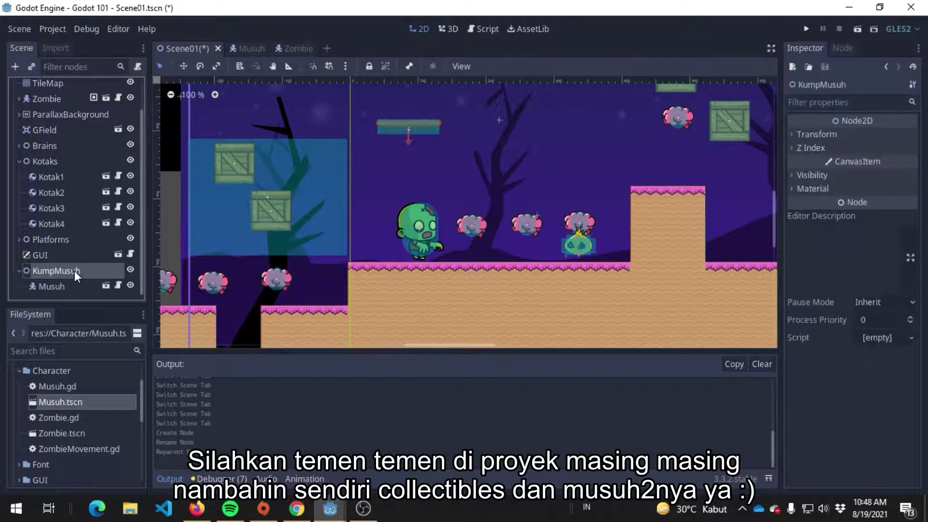
scroll(23, 165, "up", 2)
key("ctrl+s")
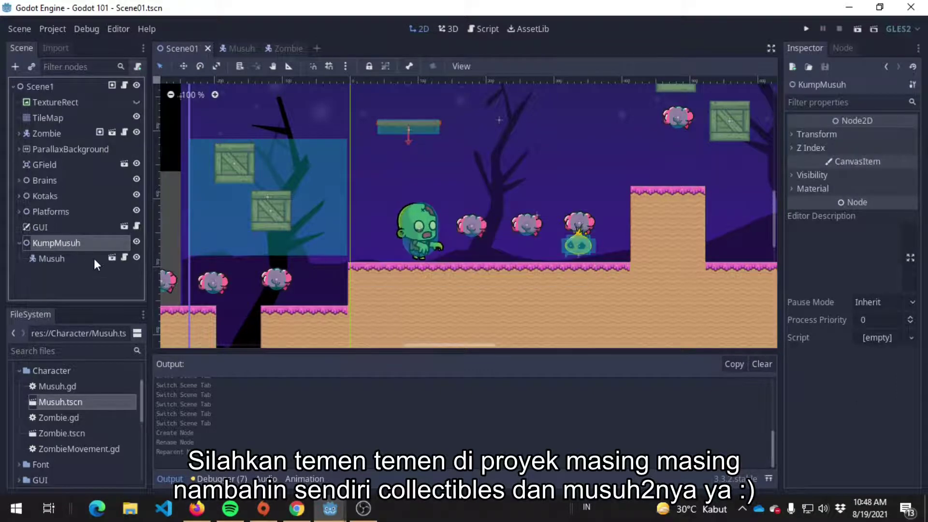
Open Scene01.gd and declare var kump_musuh above pass in _ready
left_click(127, 83)
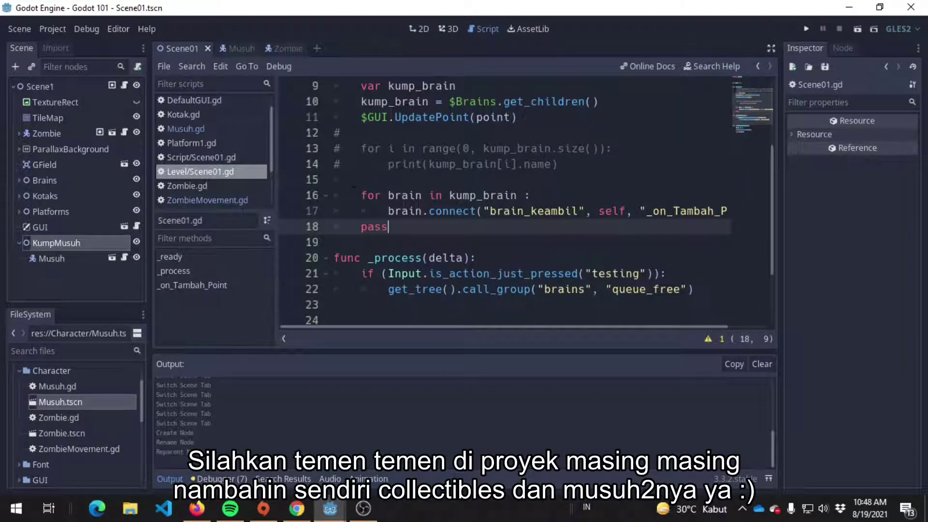
key("Home")
key("Return")
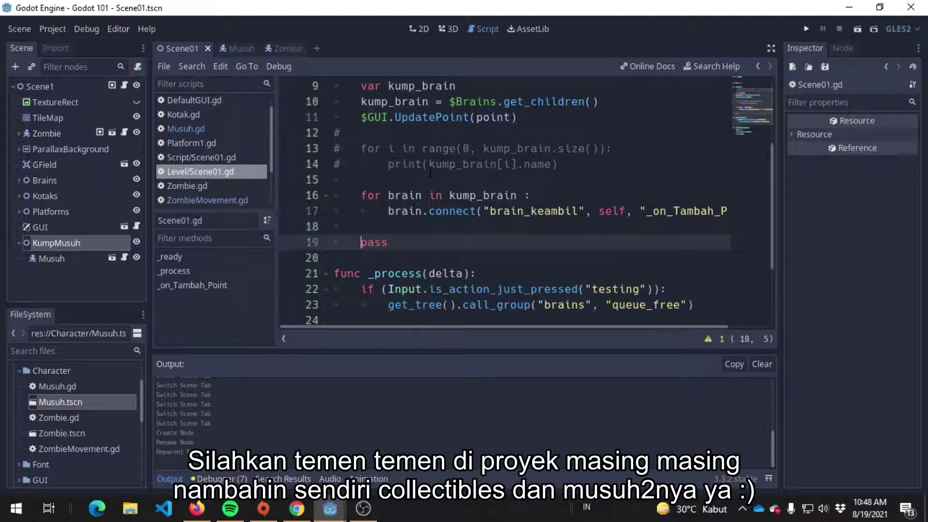
key("Return")
key("Up")
key("Up")
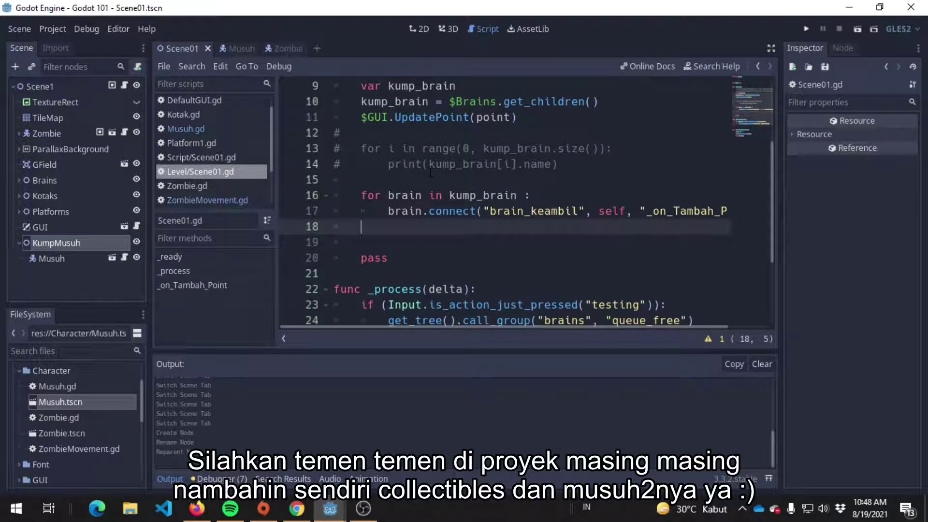
type("var kump")
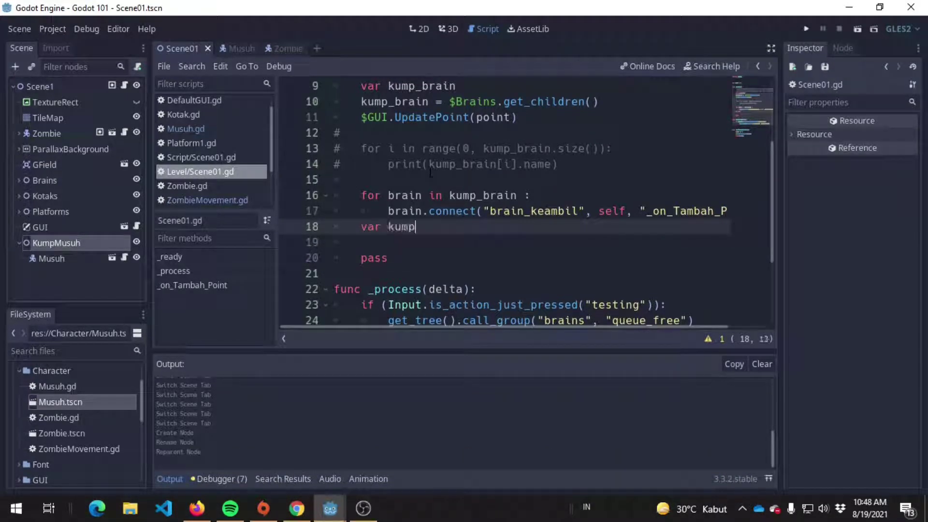
type("_musu")
key("BackSpace")
key("BackSpace")
key("BackSpace")
type("musuh")
key("Return")
Assign kump_musuh = $KumpMusuh.get_children()
type("kump")
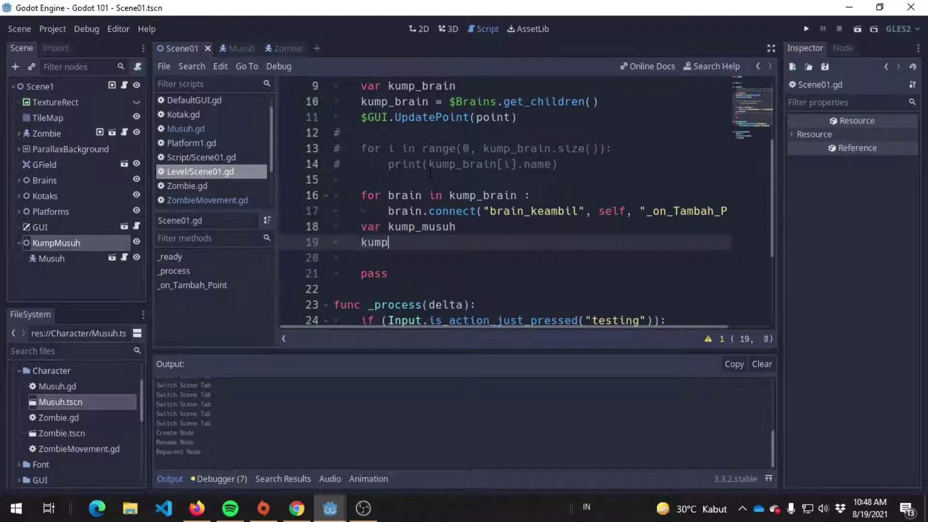
type("_")
key("Return")
type("= ")
type("$Kumpu")
key("Return")
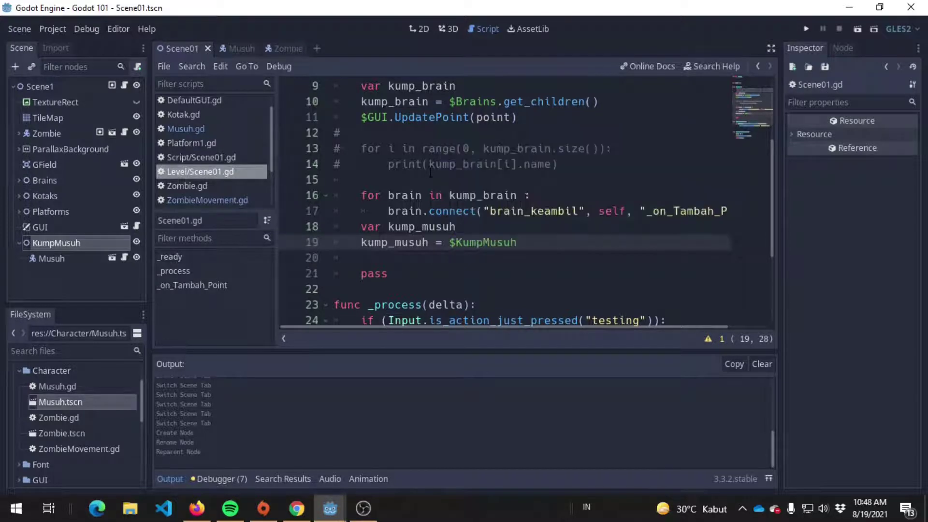
type(".get")
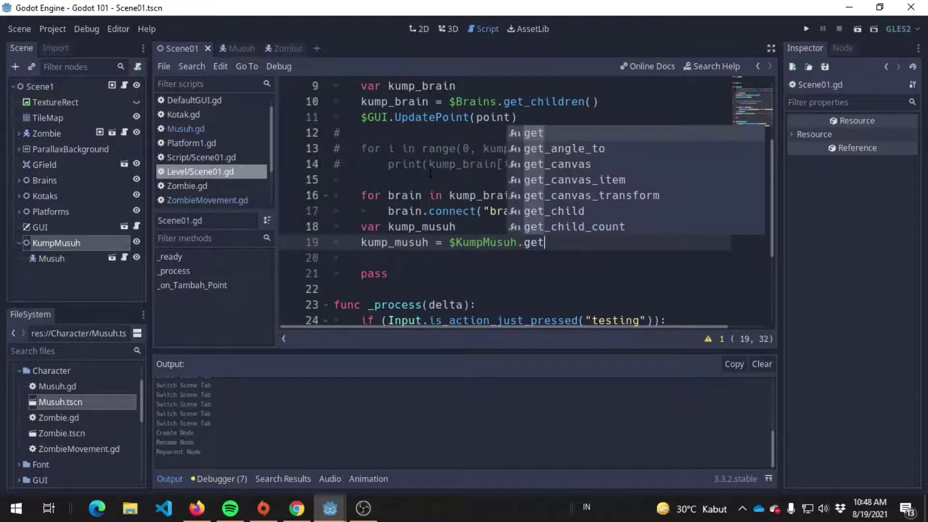
type("_chi")
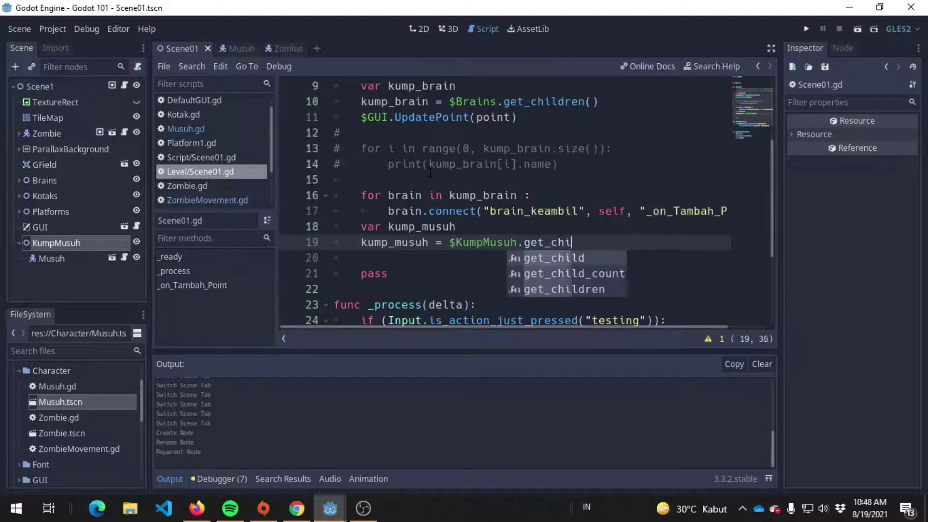
type("l")
key("Down")
key("Down")
key("Return")
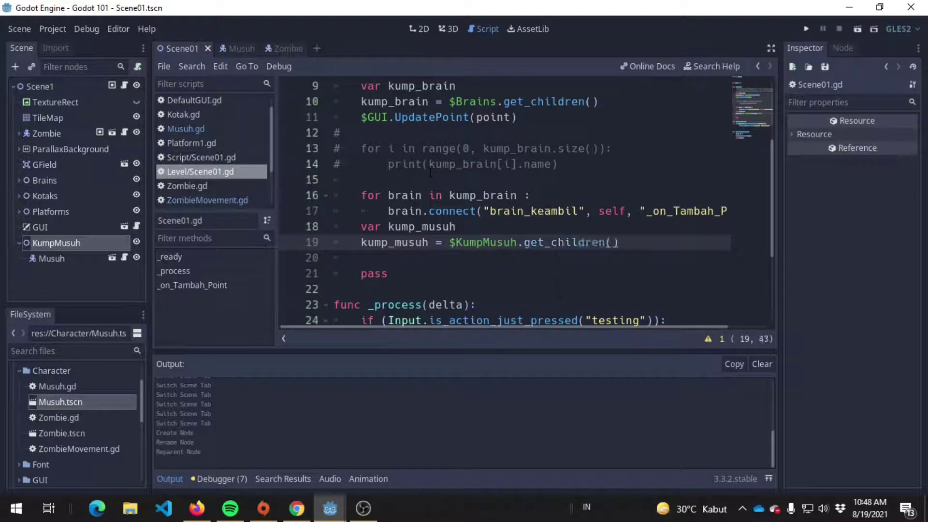
key("ctrl+s")
Add a for musuh in kump_musuh loop calling musuh.connect("player_hit", self, "_on_player_hit")
key("Return")
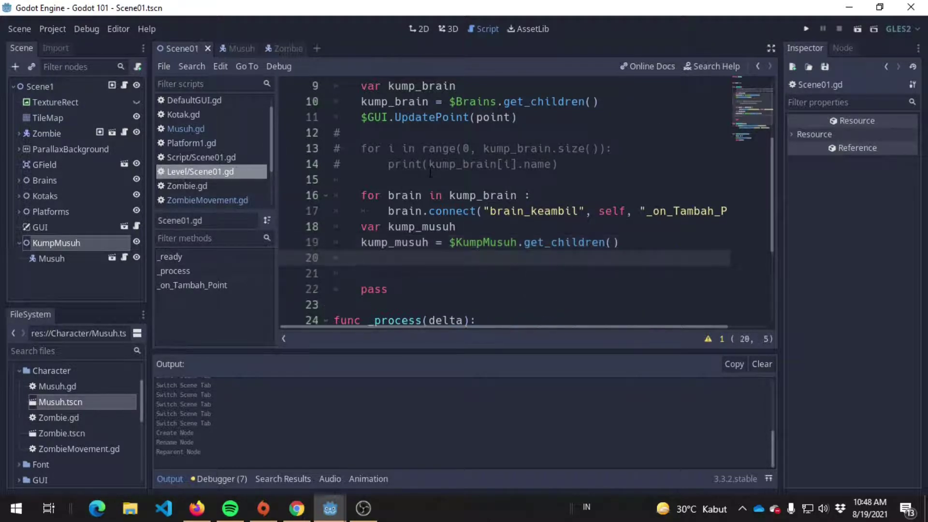
key("Return")
type("for ")
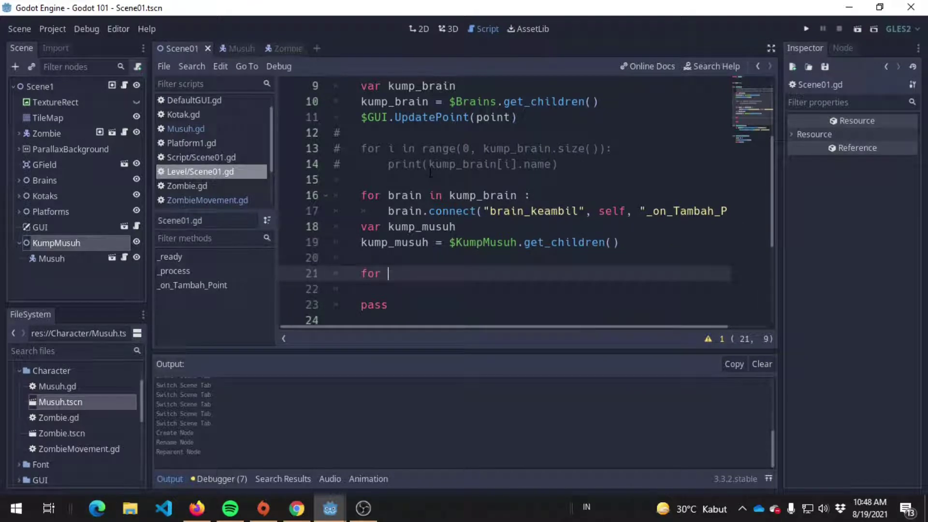
type("musuh in ")
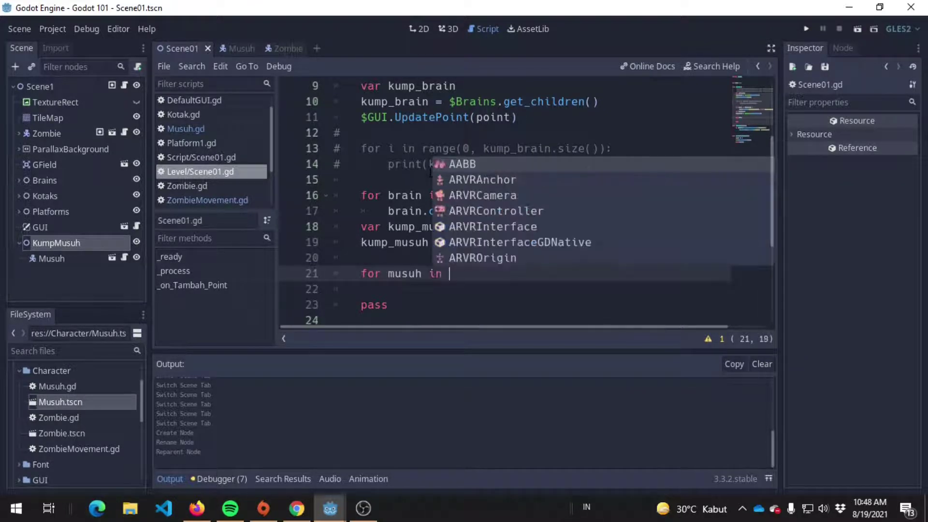
type("kump")
key("Down")
key("Return")
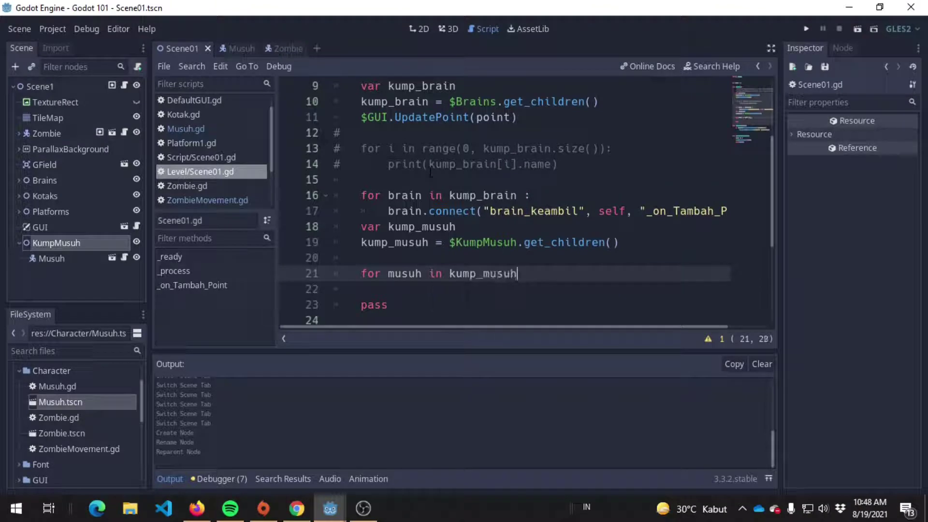
type(" :")
key("Return")
type("musuh")
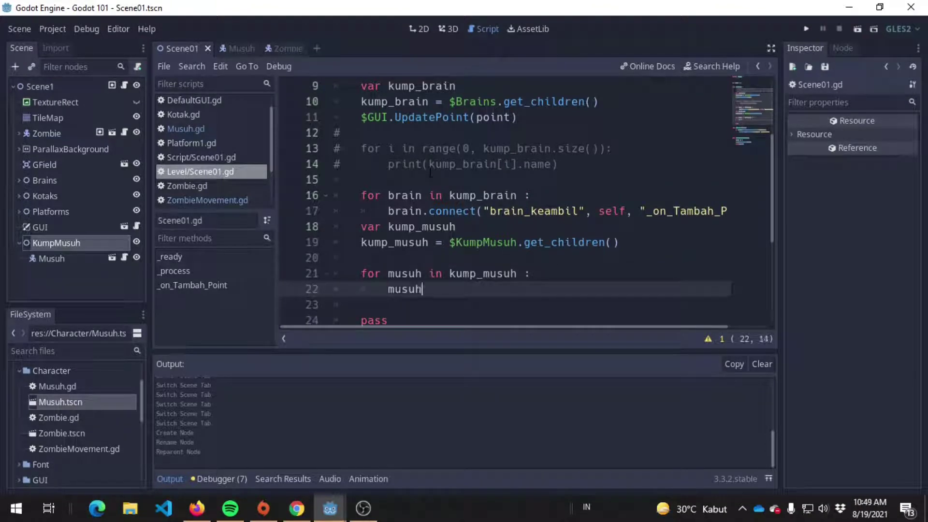
type(".connect(\"p")
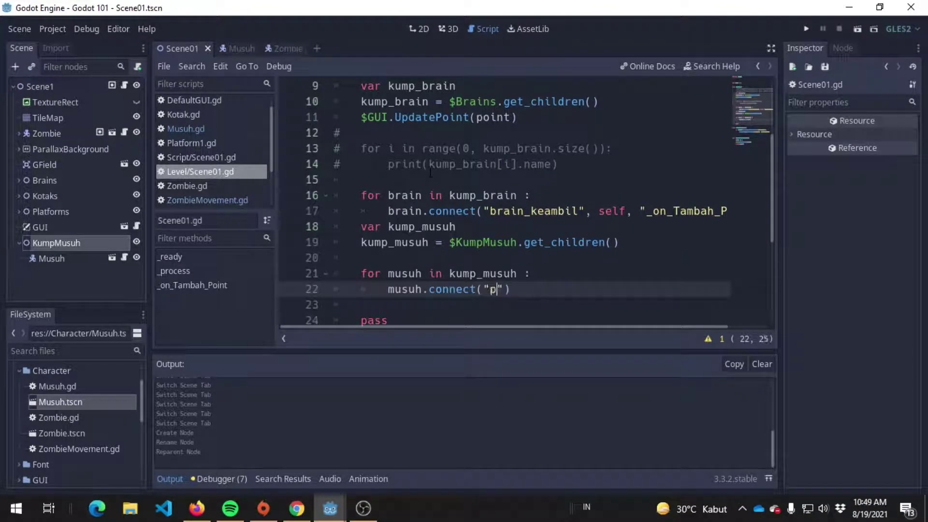
type("layer_hi")
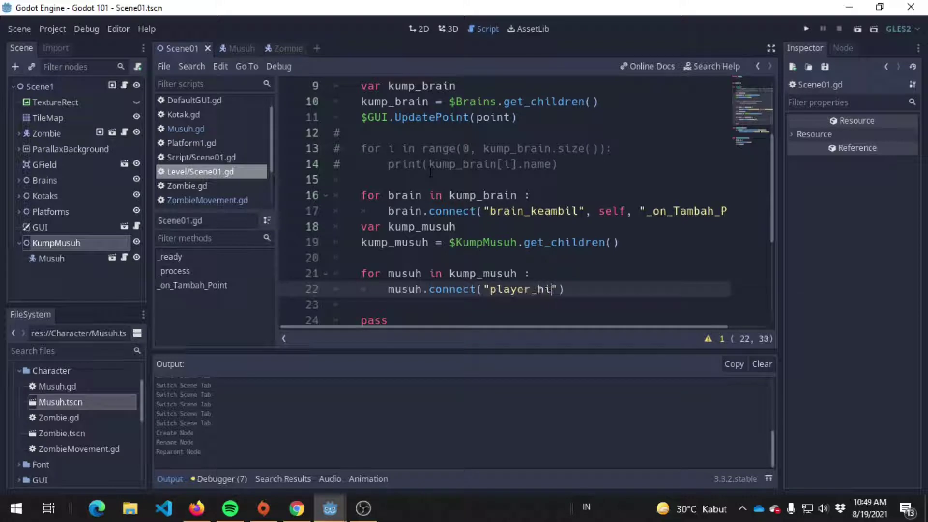
type("t\",")
type("sel")
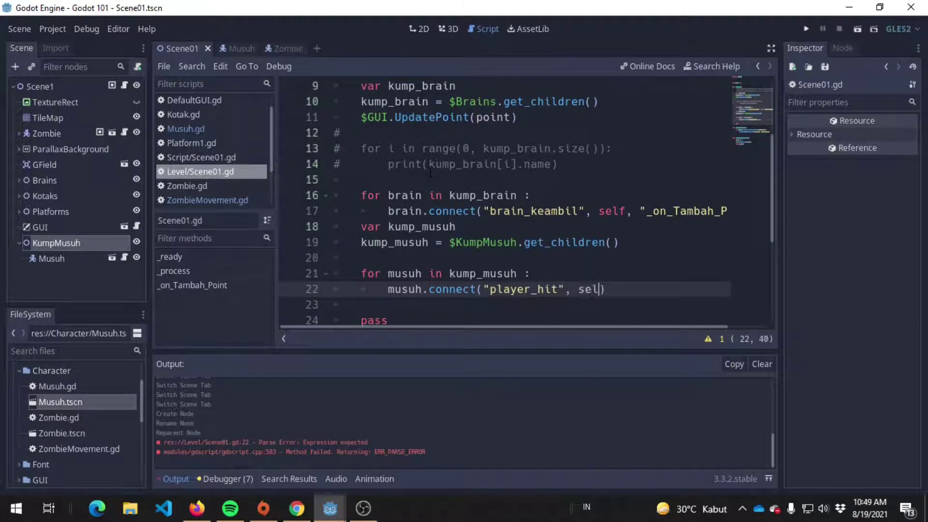
type("f, ")
type("\"p")
key("BackSpace")
type("_on_p")
type("layer_hit")
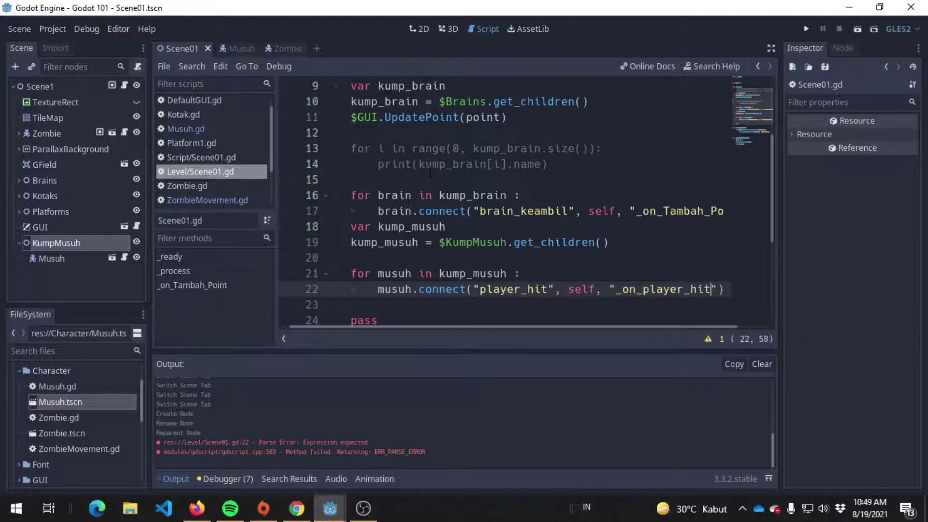
Check the _on_player_hit handler name, tidy empty lines and save the script
key("ctrl+shift+Left")
key("Left")
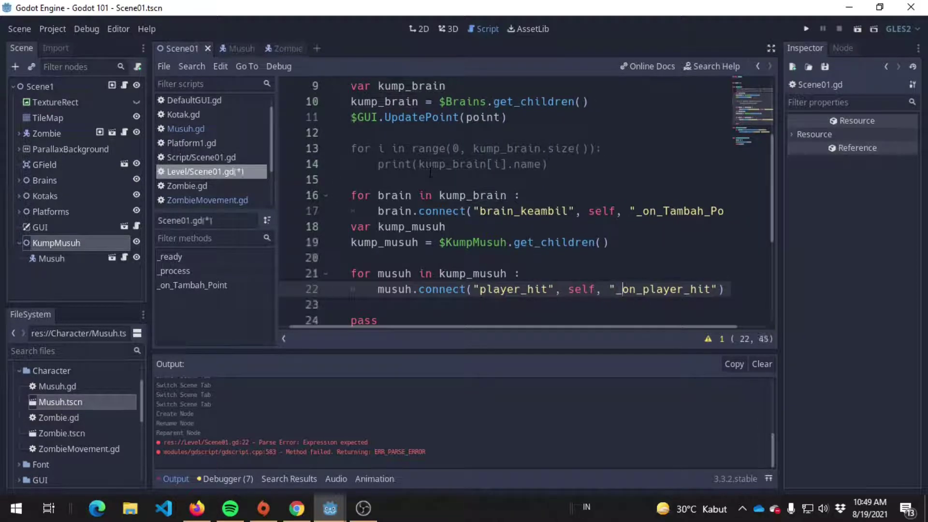
key("Right")
key("Right")
key("Right")
key("Right")
key("Right")
key("Right")
key("Right")
key("Right")
key("Right")
key("Right")
key("Right")
key("Right")
key("Right")
key("ctrl+shift+Left")
key("ctrl+s")
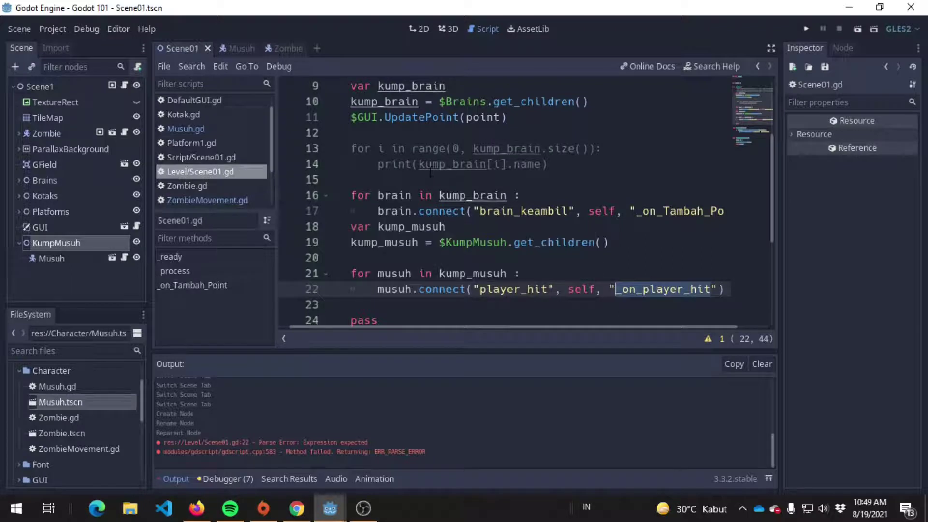
key("Left")
key("Right")
key("Right")
key("Right")
scroll(430, 173, "down", 2)
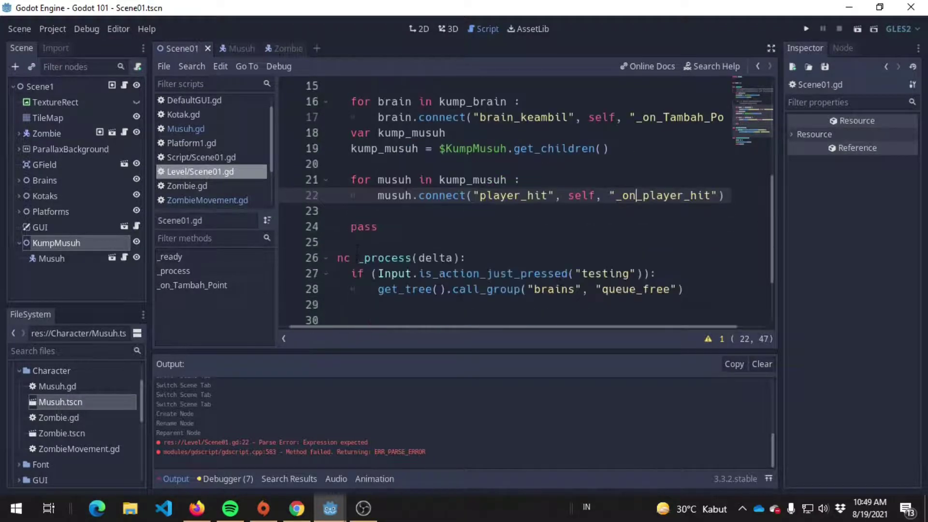
left_click(394, 213)
key("BackSpace")
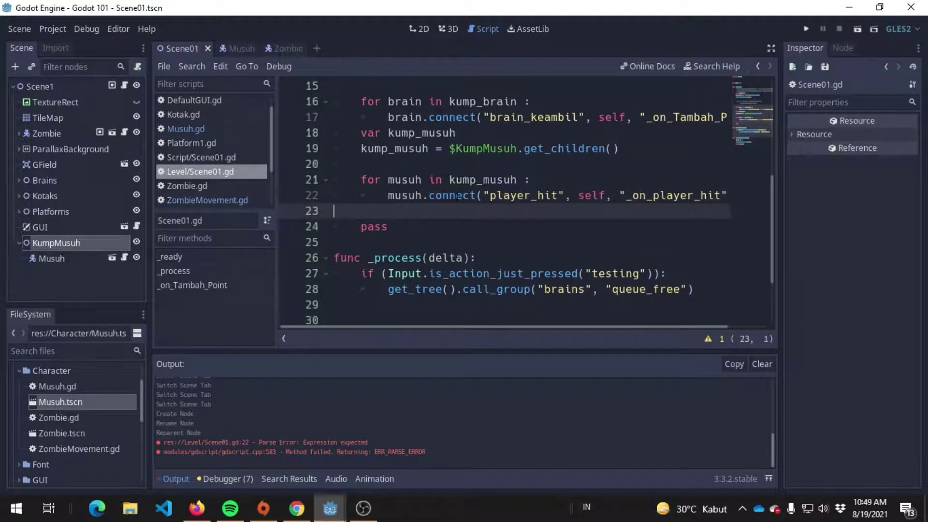
key("ctrl+s")
Declare func _on_player_hit() : below the _ready function in Scene01.gd
left_click(459, 242)
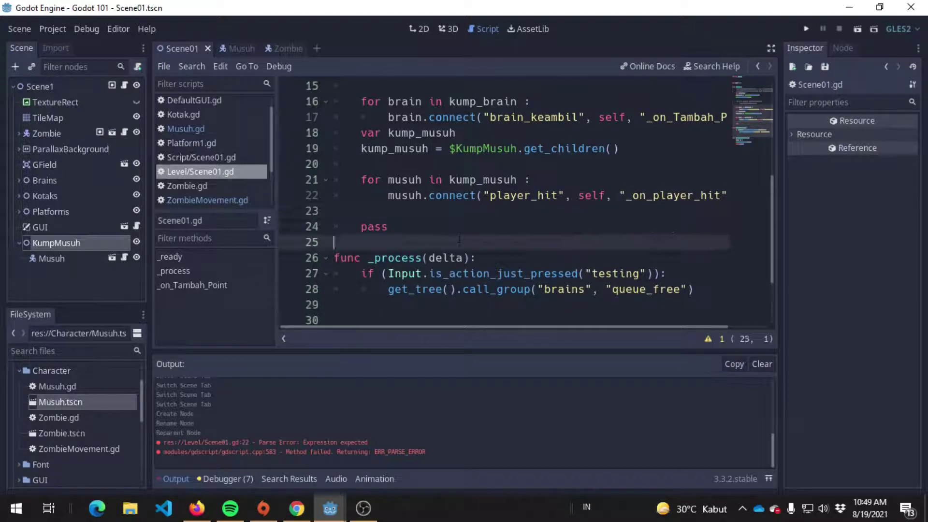
key("BackSpace")
key("Return")
key("Return")
key("Return")
key("BackSpace")
key("Up")
type("func ")
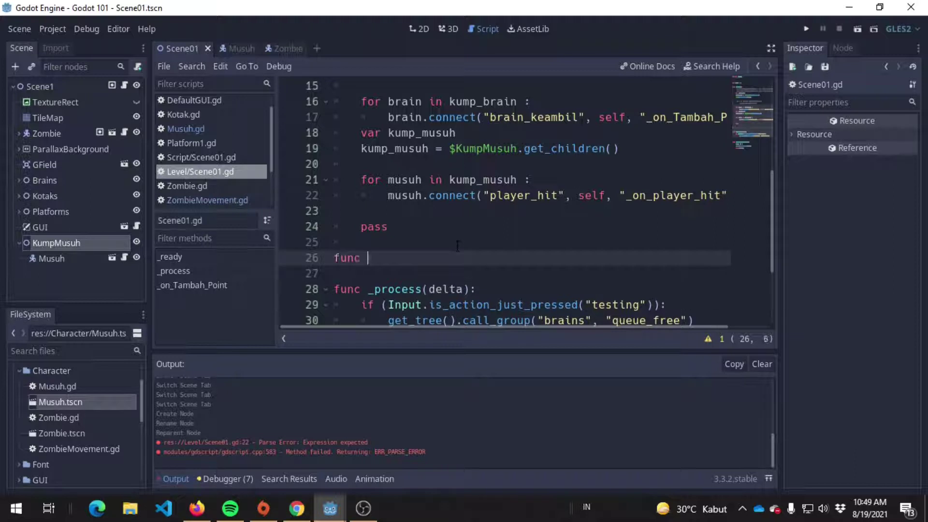
type("_on_")
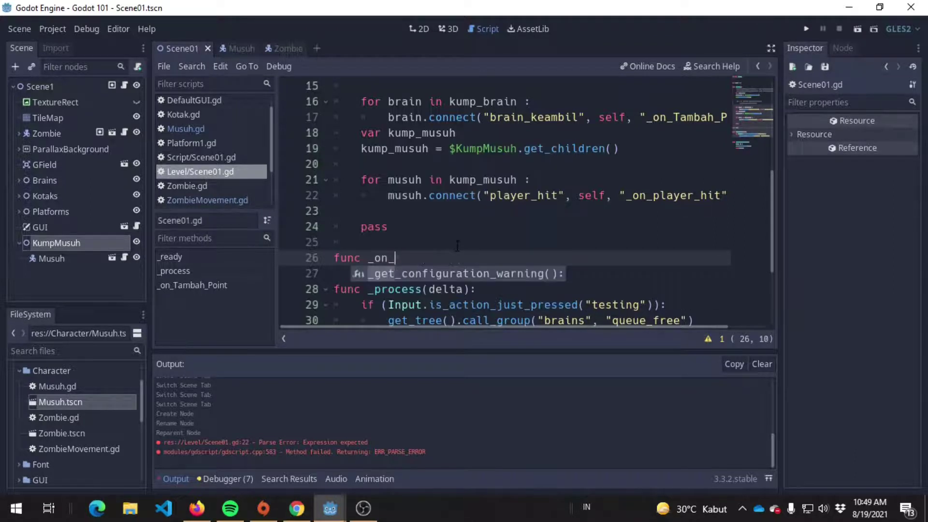
type("player_hit()")
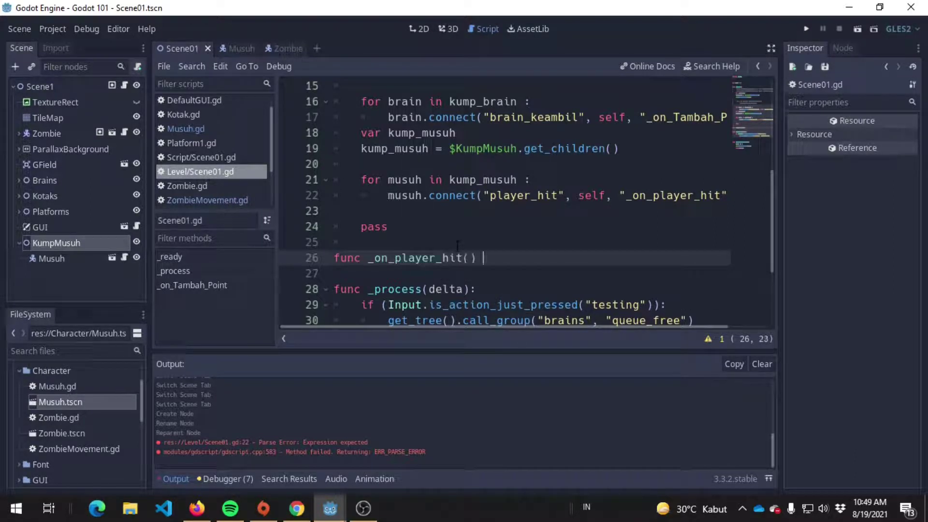
type(" :")
key("Return")
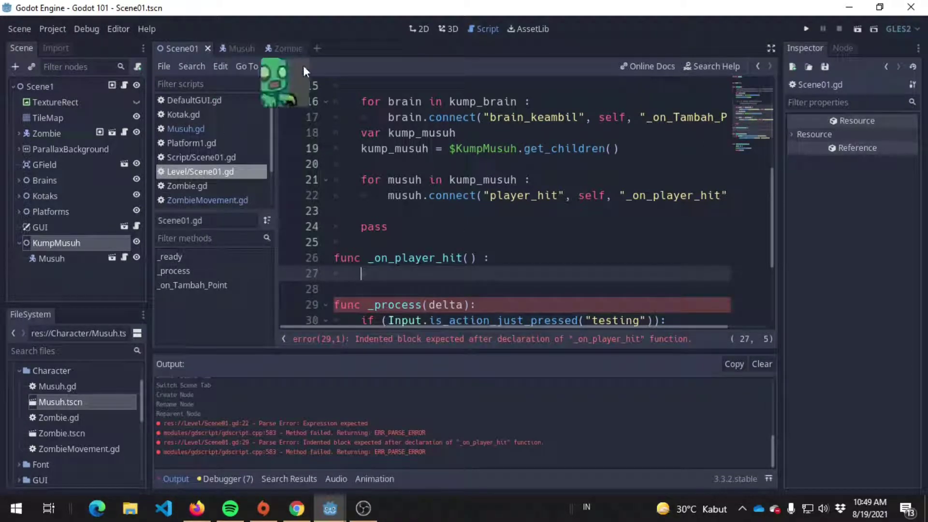
Begin its body with $Zombie.set, then view ZombieMovement.gd in the Zombie scene
type("$")
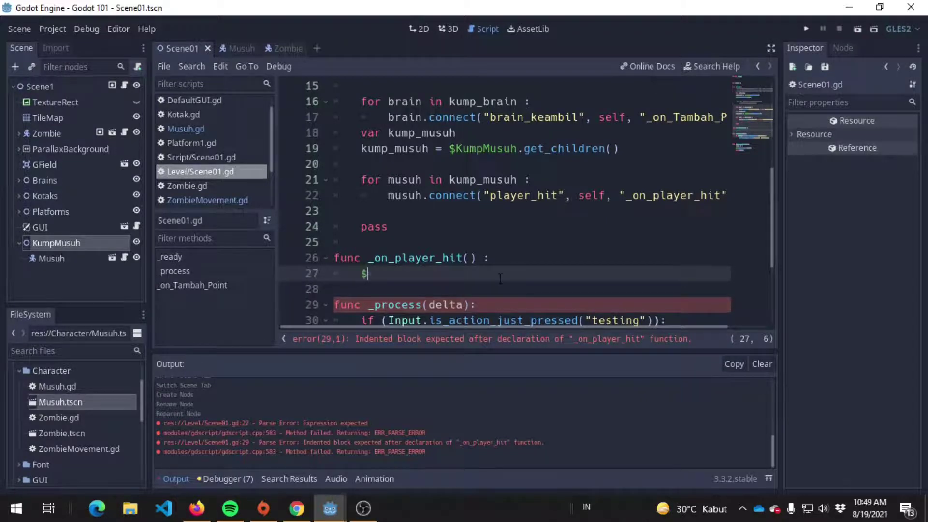
type("Zombie")
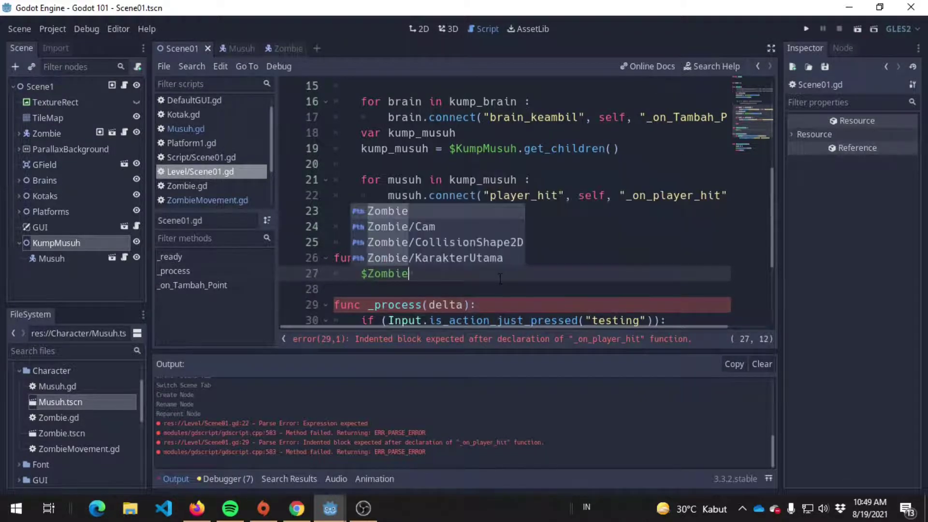
type(".set")
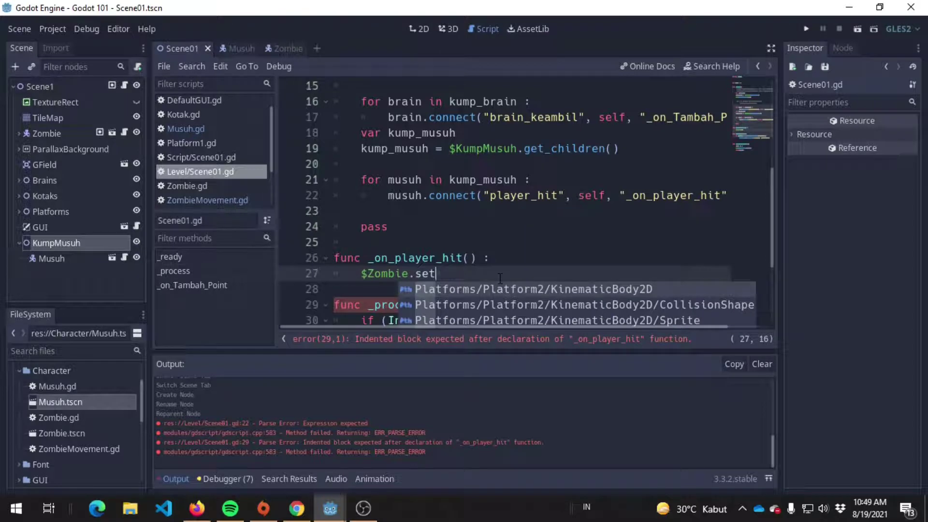
key("BackSpace")
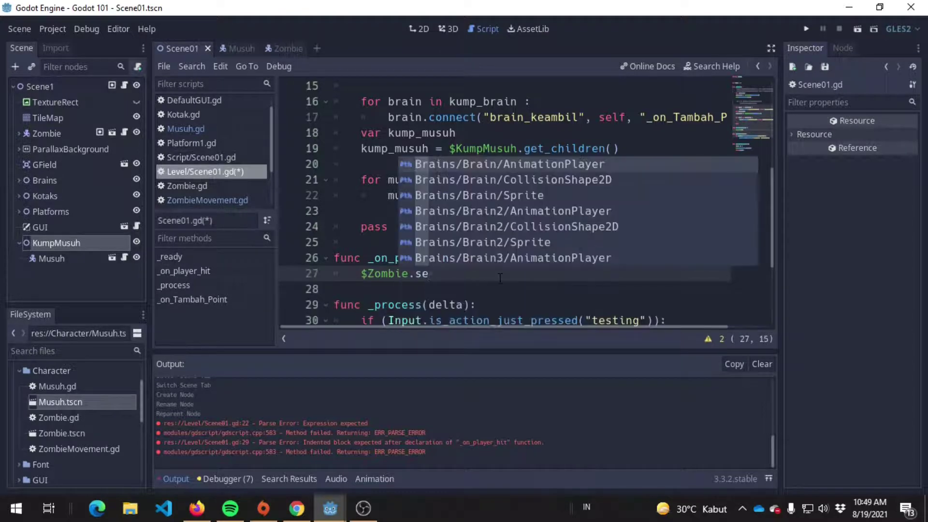
type("t")
left_click(284, 49)
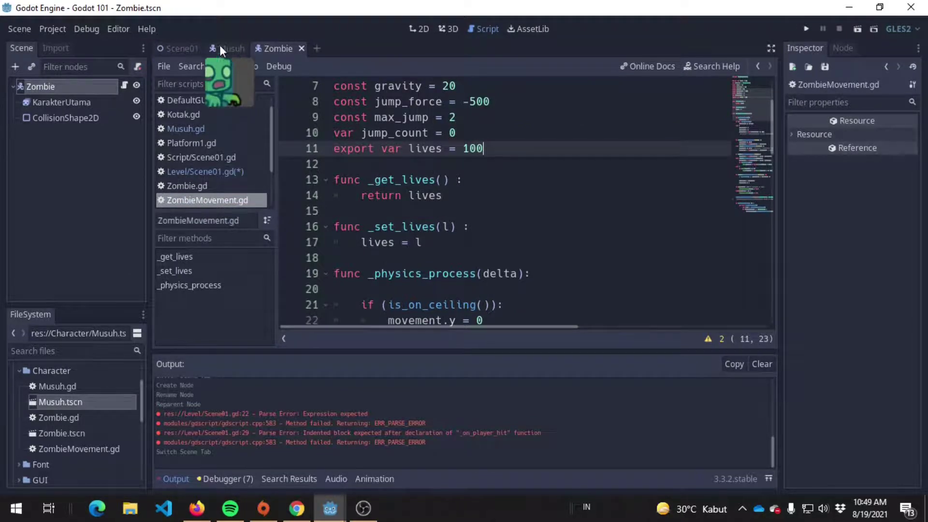
Write $Zombie._set_lives($Zombie._get_lives() - 10) in _on_player_hit and save
left_click(180, 46)
key("BackSpace")
key("BackSpace")
key("BackSpace")
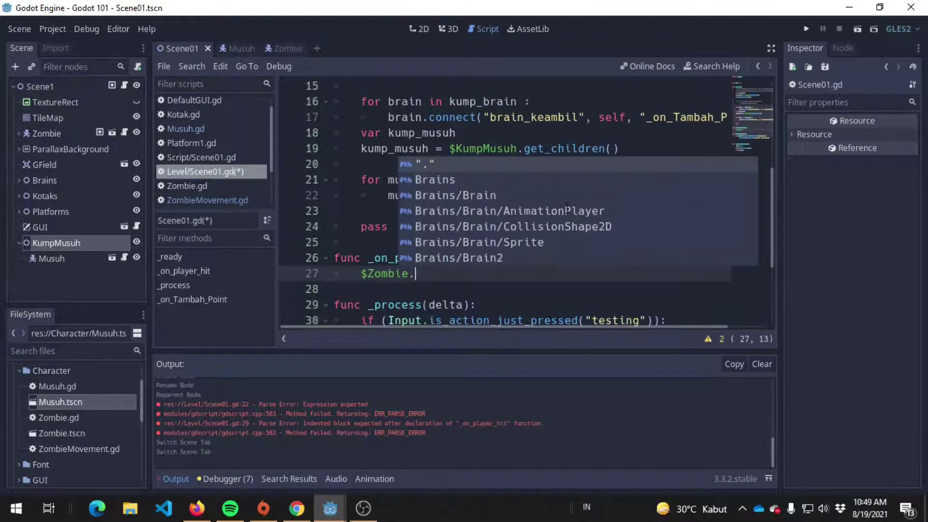
type("_set_l")
key("Return")
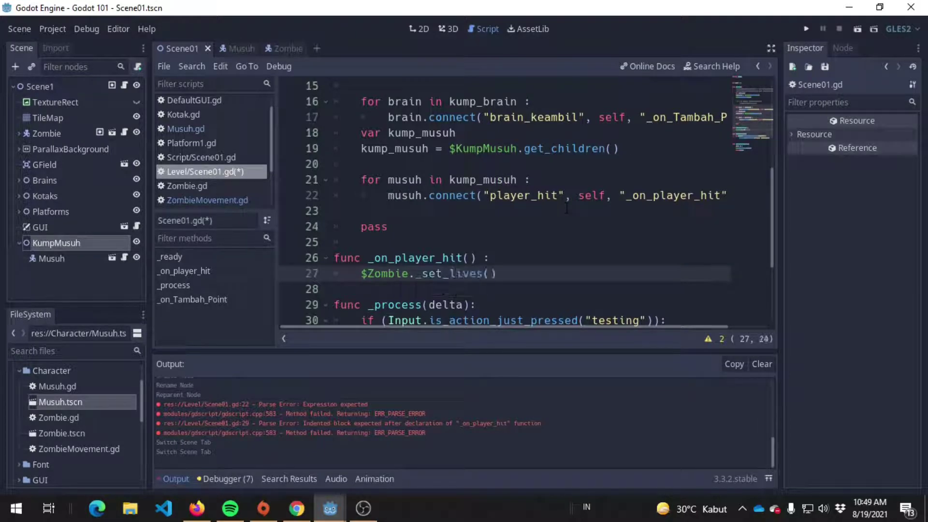
type("$")
type("Zom")
key("Return")
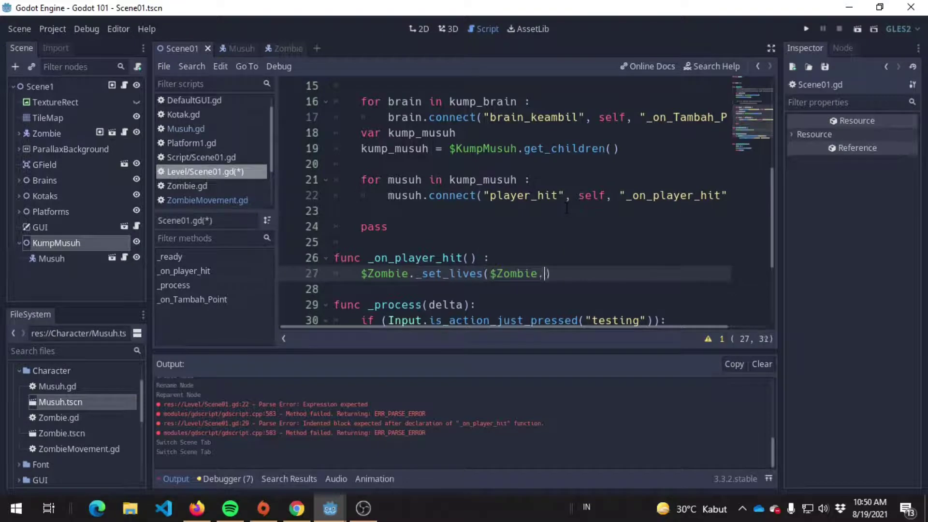
type(".")
key("BackSpace")
type(".ge")
type("t_")
key("BackSpace")
key("BackSpace")
key("BackSpace")
type("_get")
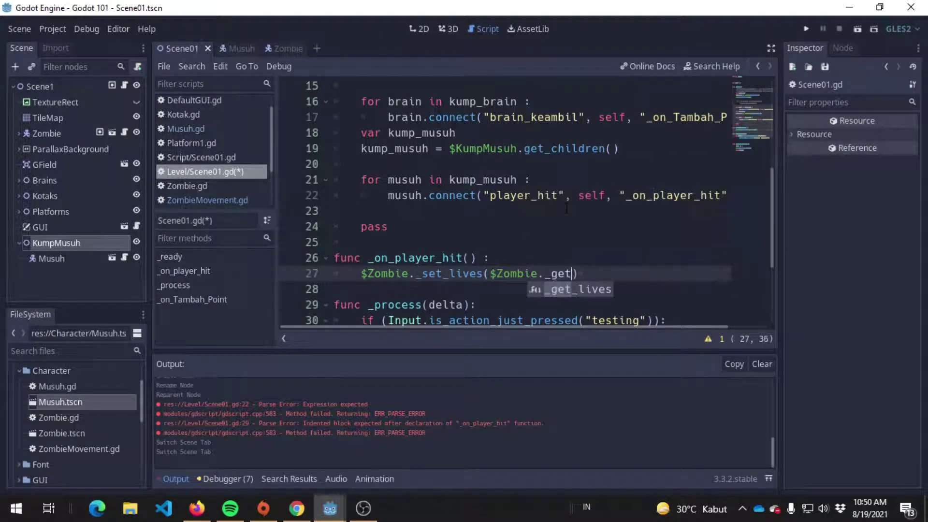
key("Return")
type("- 10")
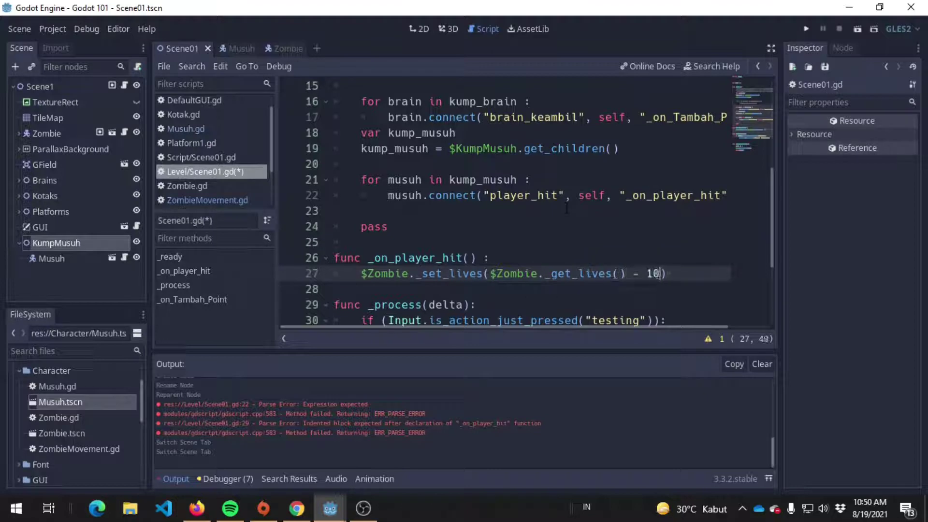
key("ctrl+s")
Add a print($Zombie._get_lives()) line below the lives update
key("End")
scroll(547, 211, "down", 1)
scroll(532, 193, "down", 1)
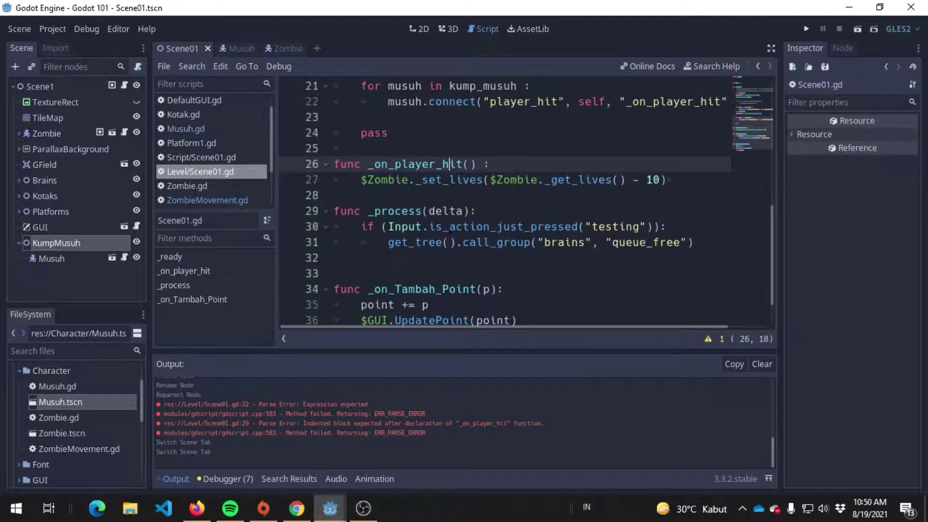
left_click(518, 180)
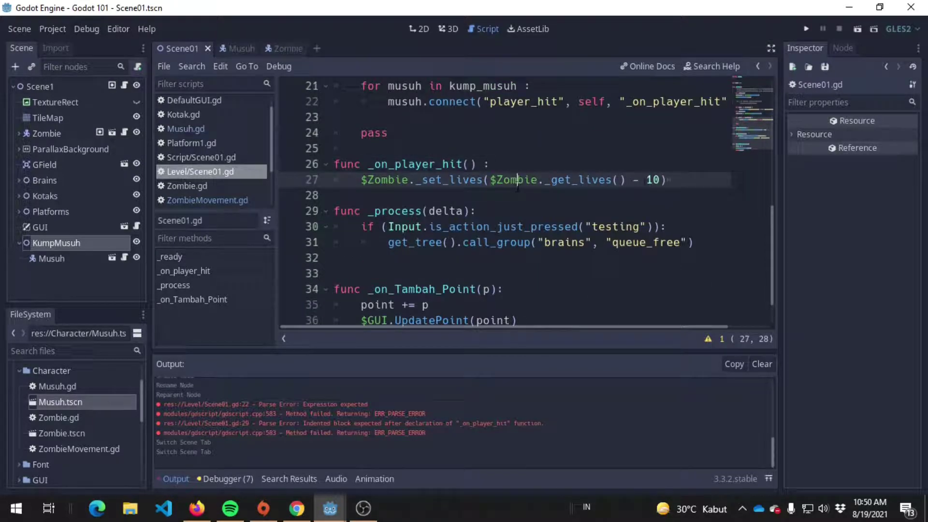
left_click(686, 179)
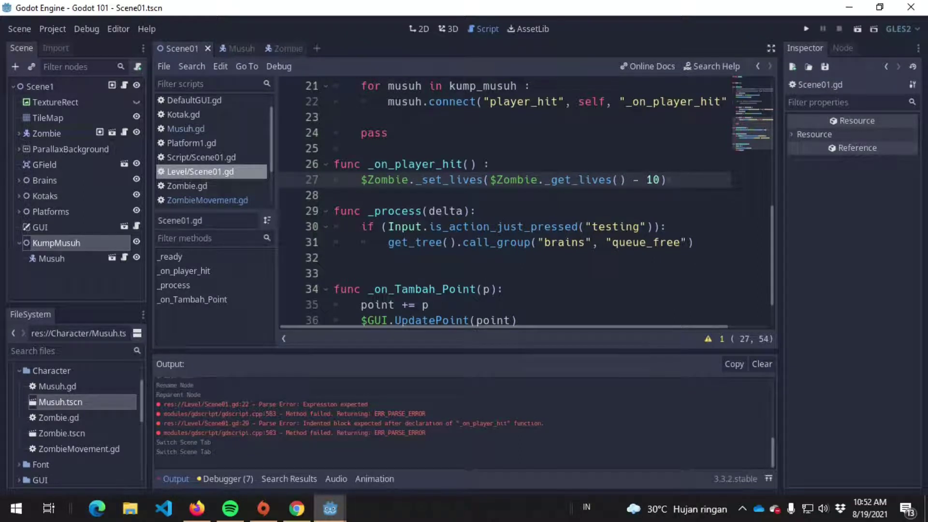
key("Return")
type("print")
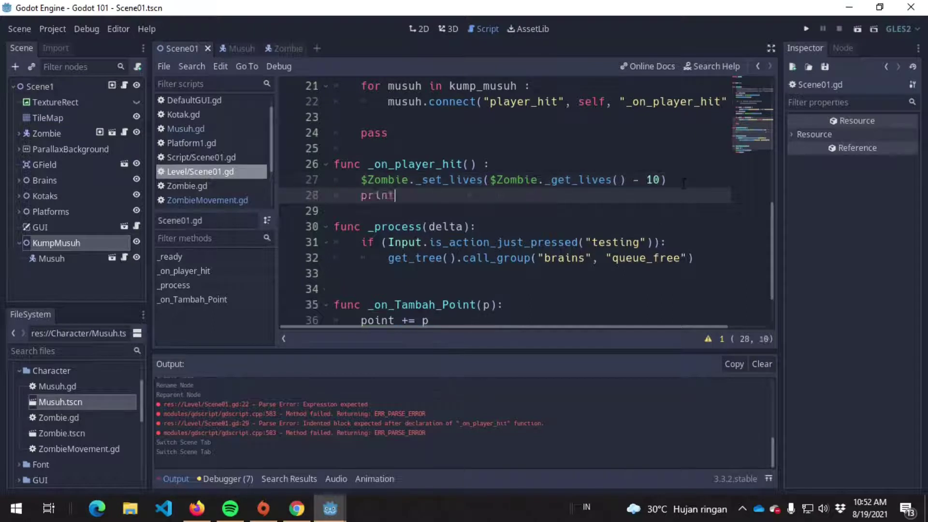
type("($Zombie.")
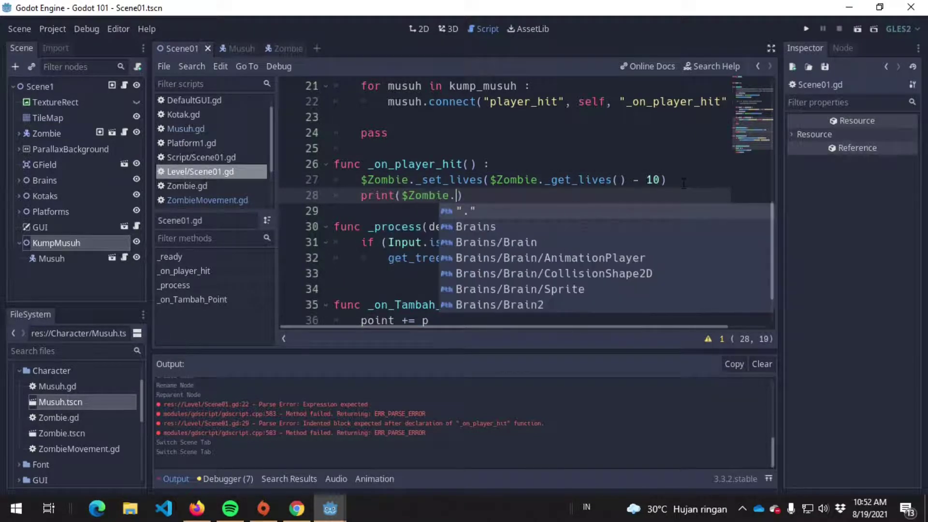
type("_get_live")
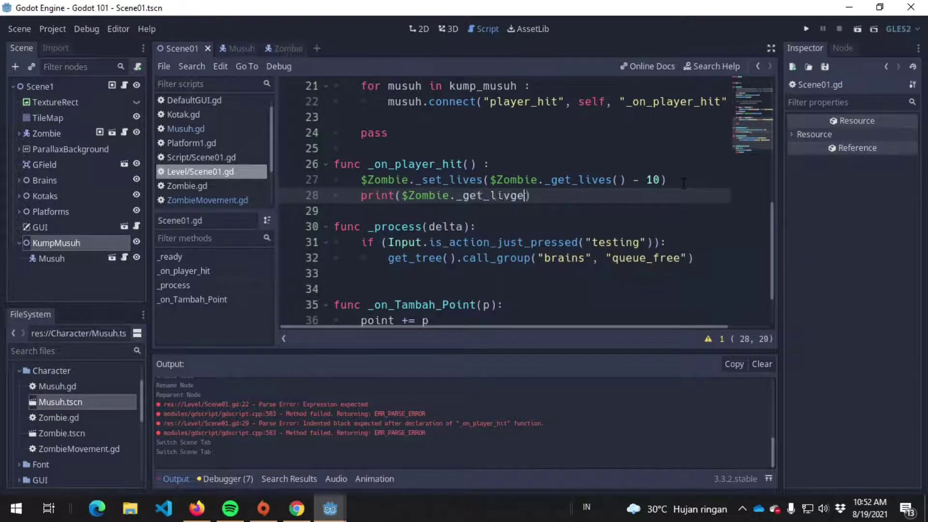
key("BackSpace")
type("g")
key("BackSpace")
Finish line 27, then test-run the game and walk the zombie into enemies, logging lives 90, 100, 80, 70, 110, 60, 50
type("es(")
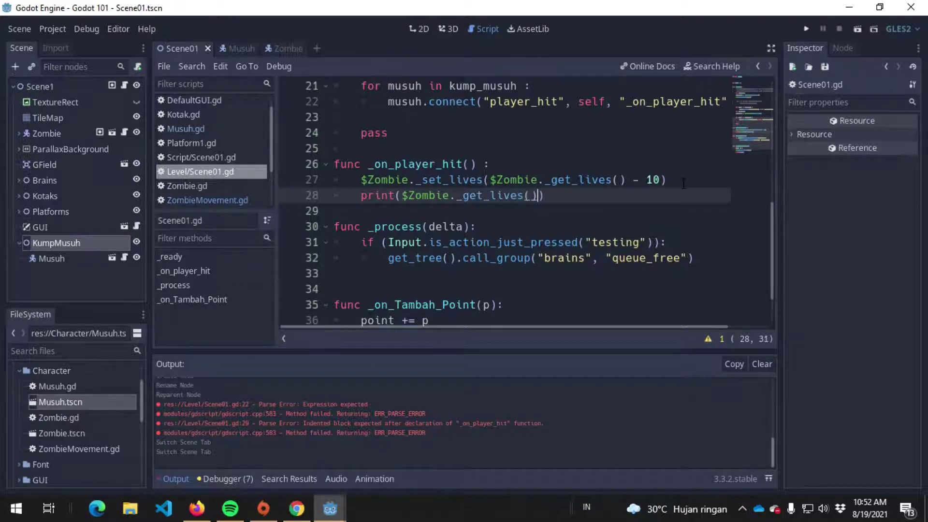
left_click(683, 184)
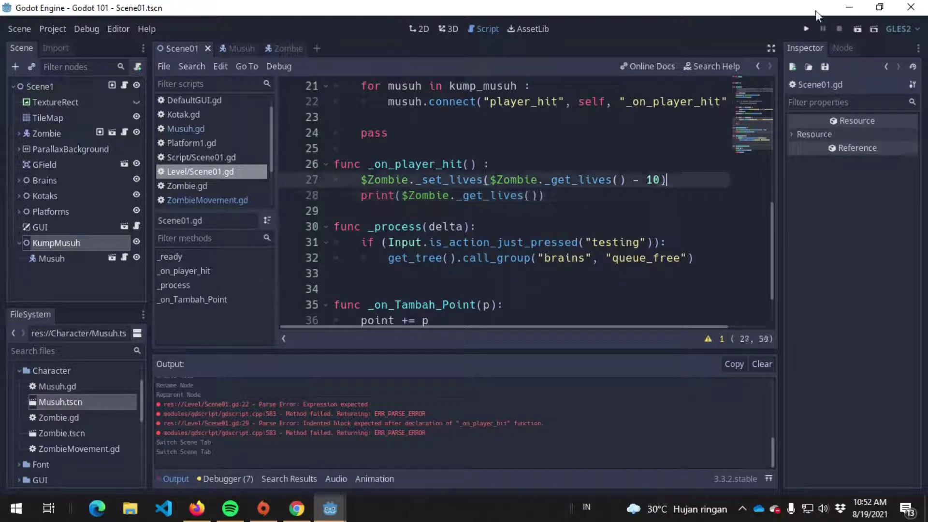
left_click(810, 30)
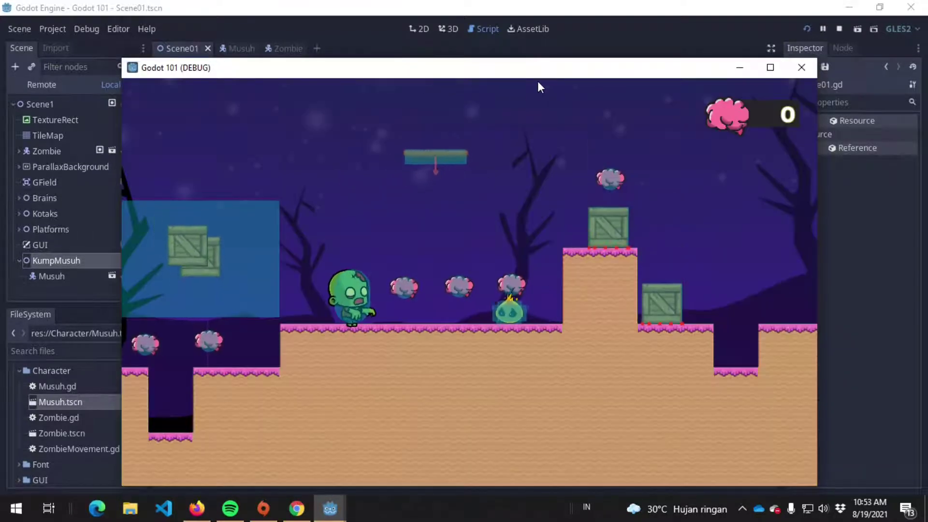
left_click_drag(544, 68, 642, 44)
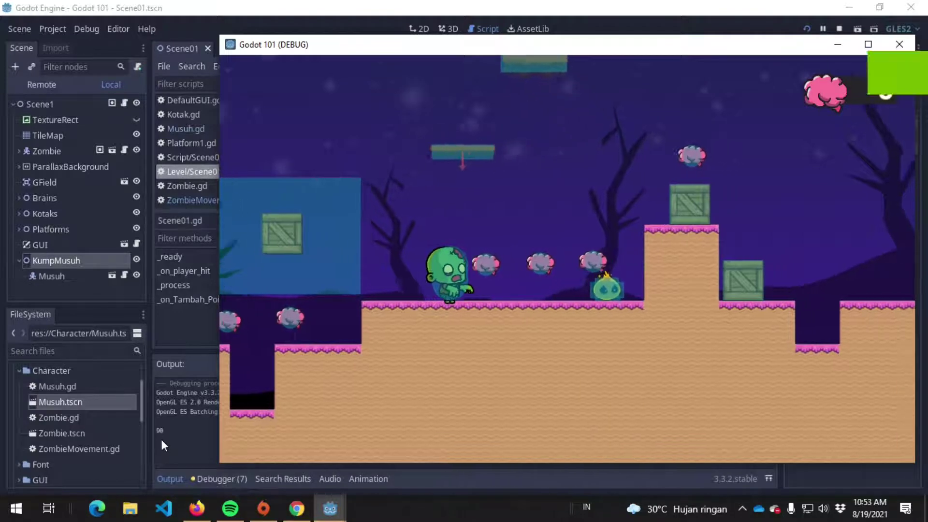
key("Right")
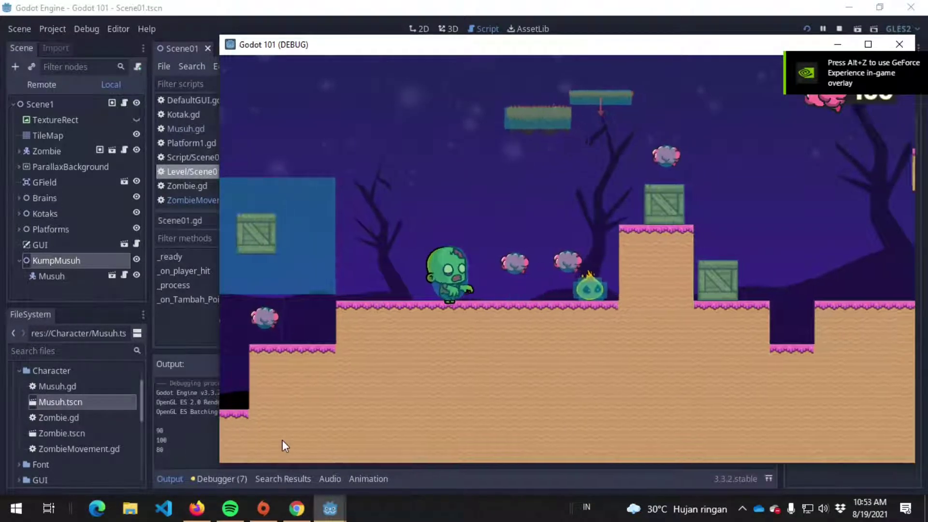
key("Right")
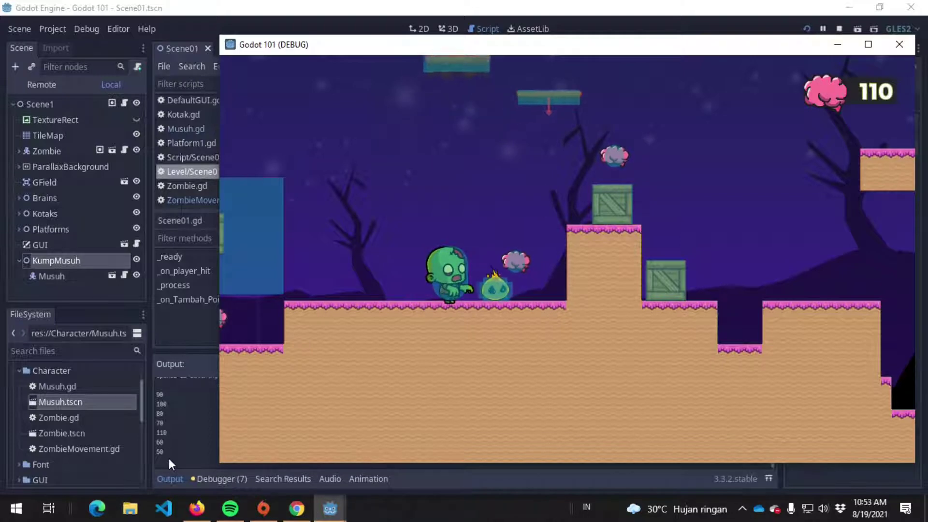
left_click_drag(747, 49, 598, 74)
Stop the test run and review the two lives lines in Scene01's hit handler
left_click(751, 71)
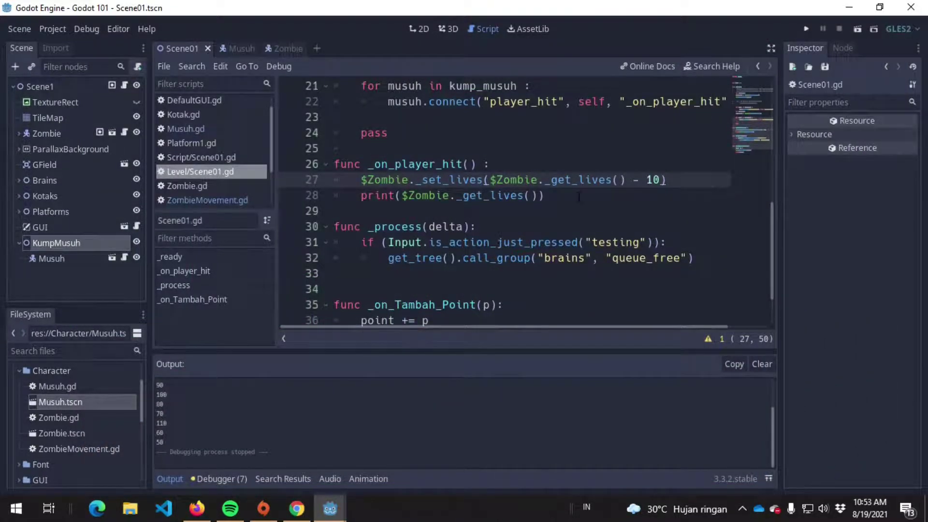
left_click_drag(579, 197, 363, 180)
left_click(560, 199)
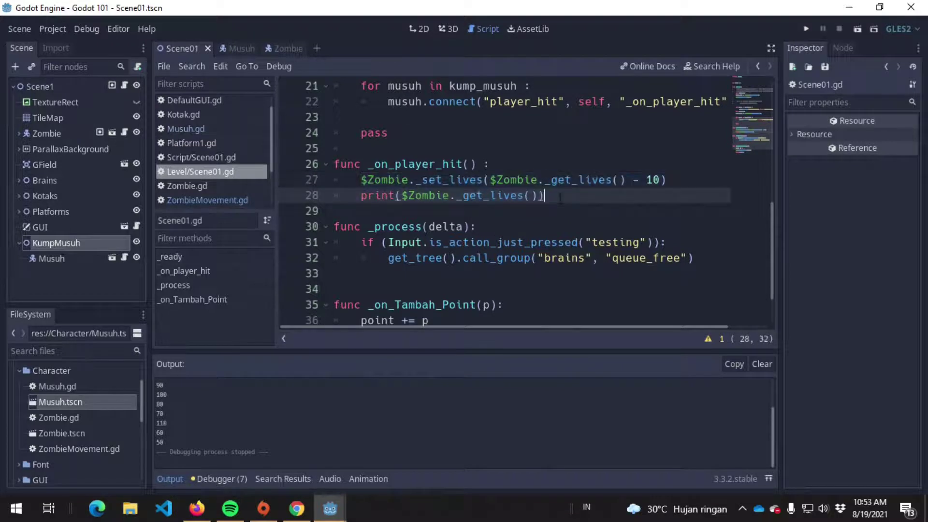
left_click_drag(559, 200, 362, 180)
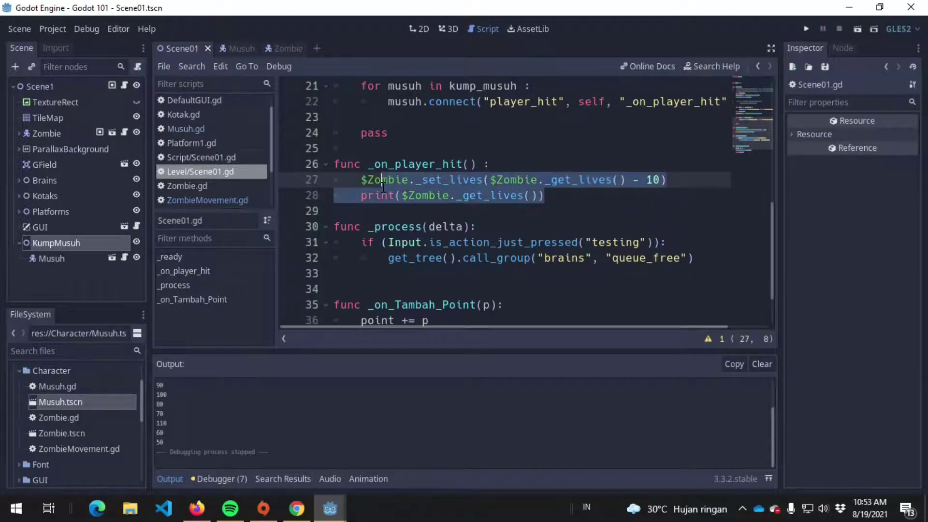
left_click(570, 203)
left_click(402, 196)
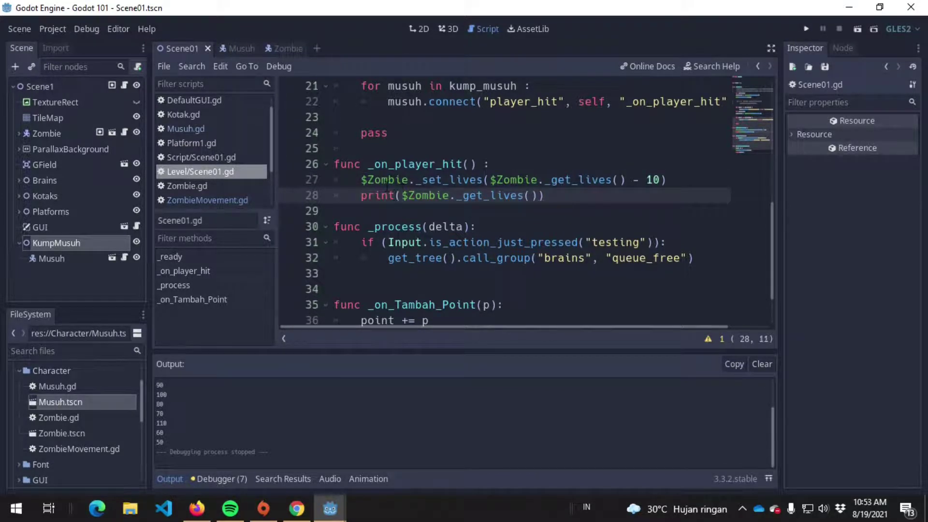
left_click(387, 164)
left_click(428, 179)
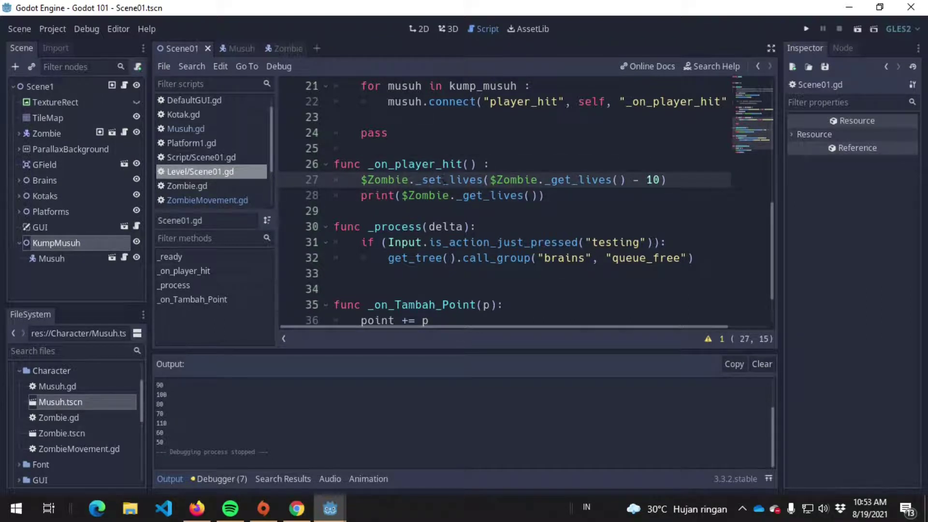
In ZombieMovement.gd, add a new func _get_hit() after _set_lives
left_click(286, 49)
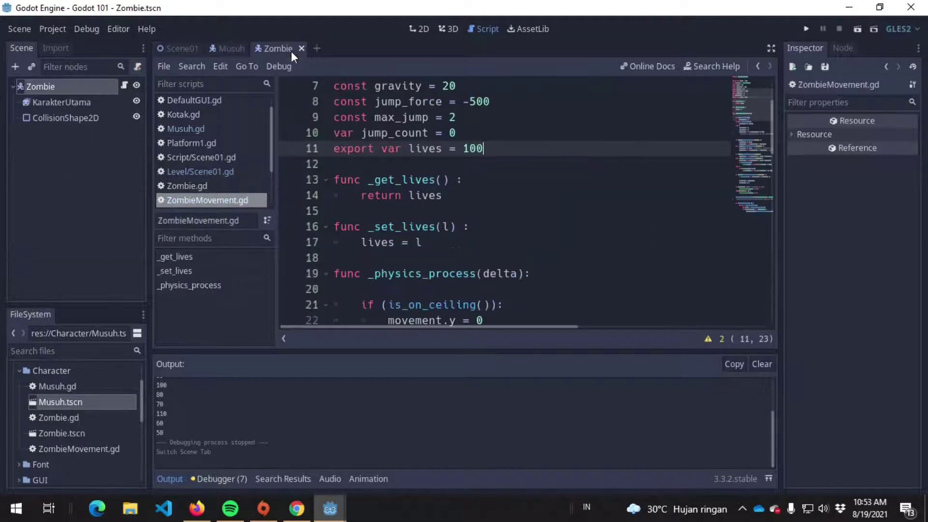
scroll(483, 203, "down", 2)
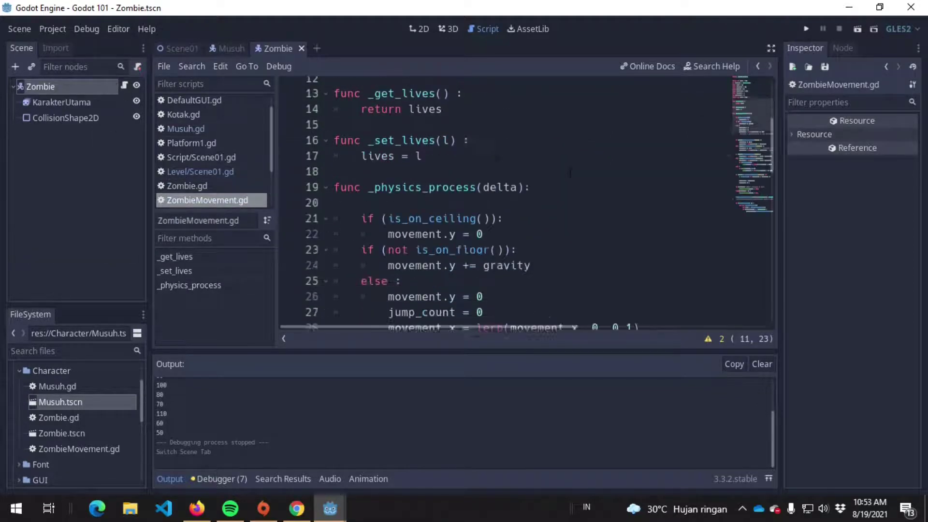
scroll(483, 203, "up", 2)
left_click(526, 256)
key("Return")
key("Return")
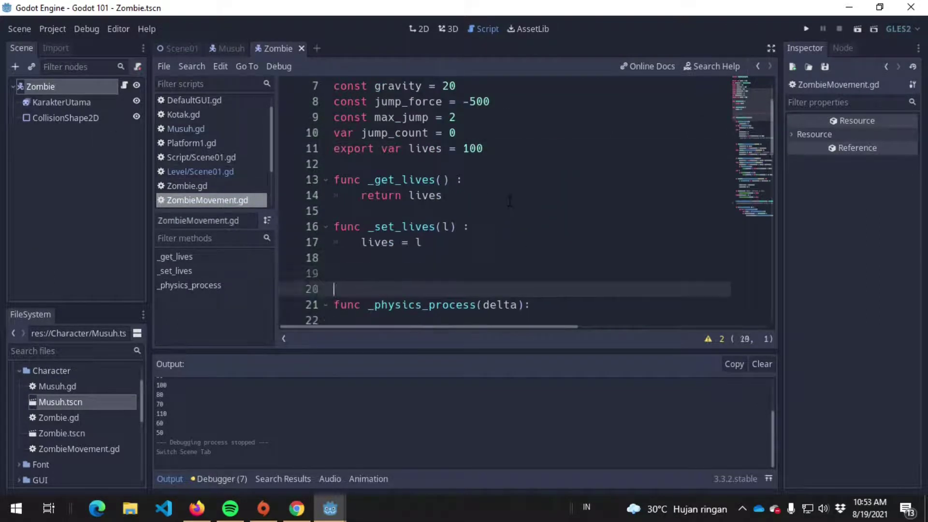
key("Up")
type("func _ge")
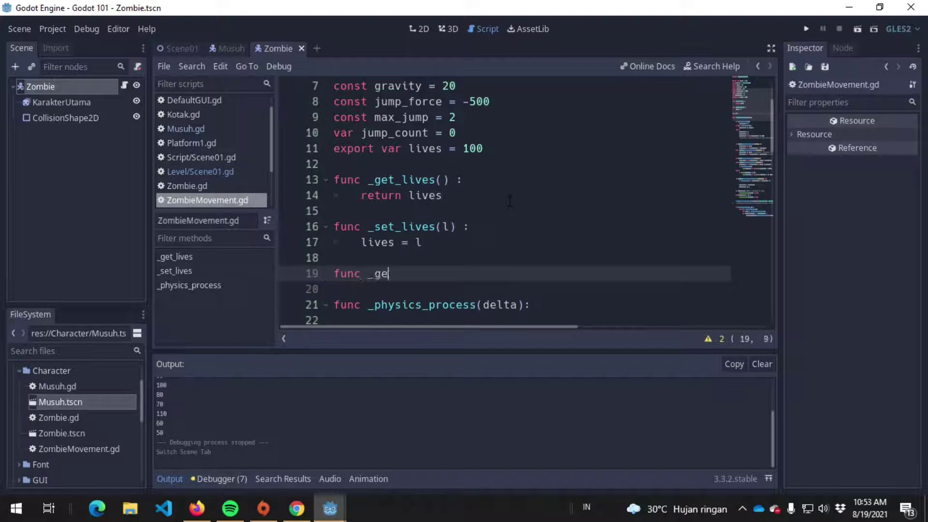
type("t_hit() :")
key("Return")
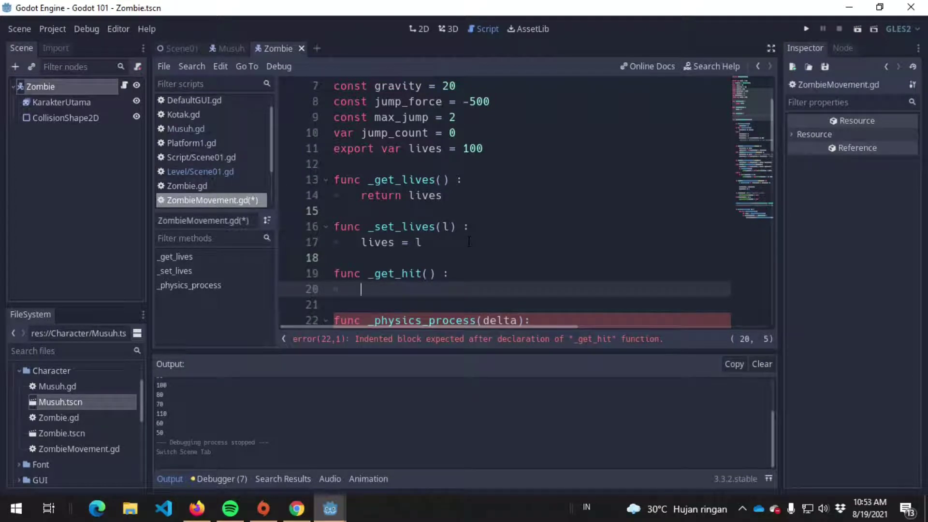
Write the body _set_lives(_get_lives() - damage) using autocomplete
type("_set")
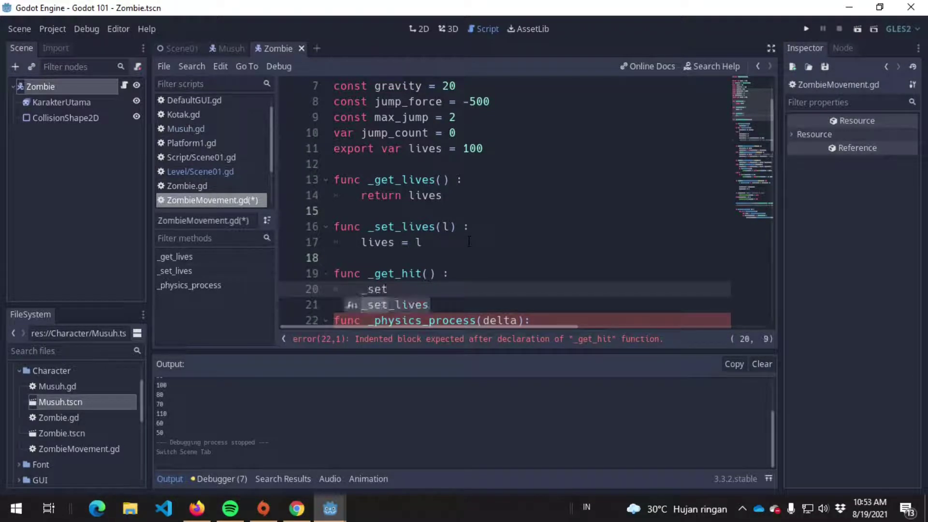
key("Return")
type("lives(lives")
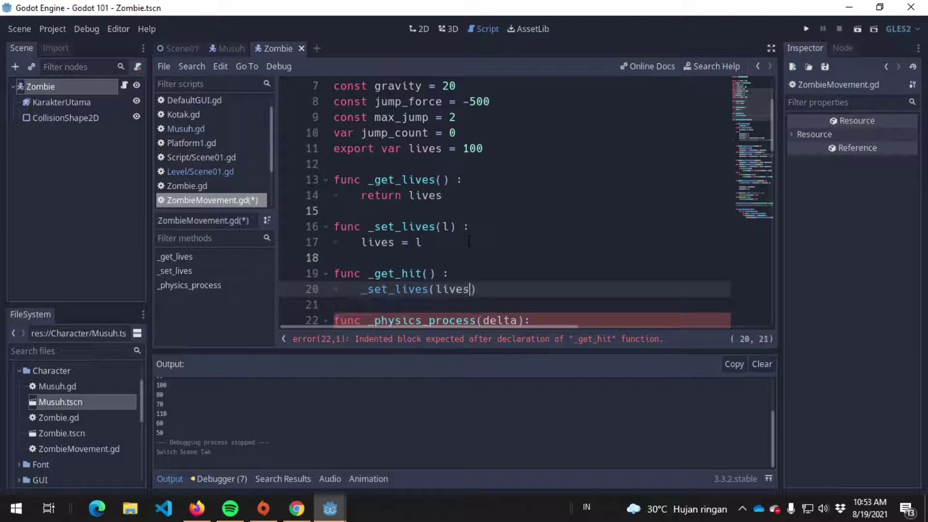
key("BackSpace")
key("BackSpace")
key("BackSpace")
key("BackSpace")
key("BackSpace")
type("_ge")
type("t_")
type("live")
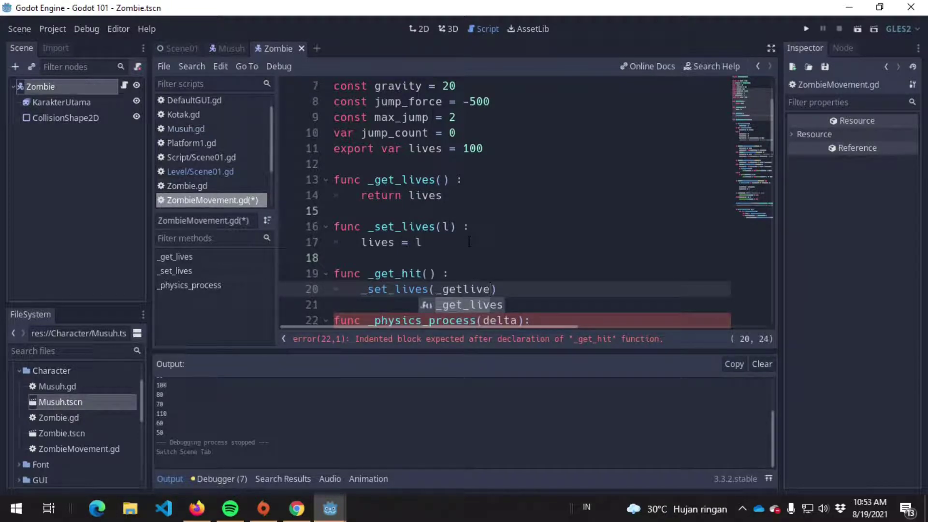
key("Return")
type("- da")
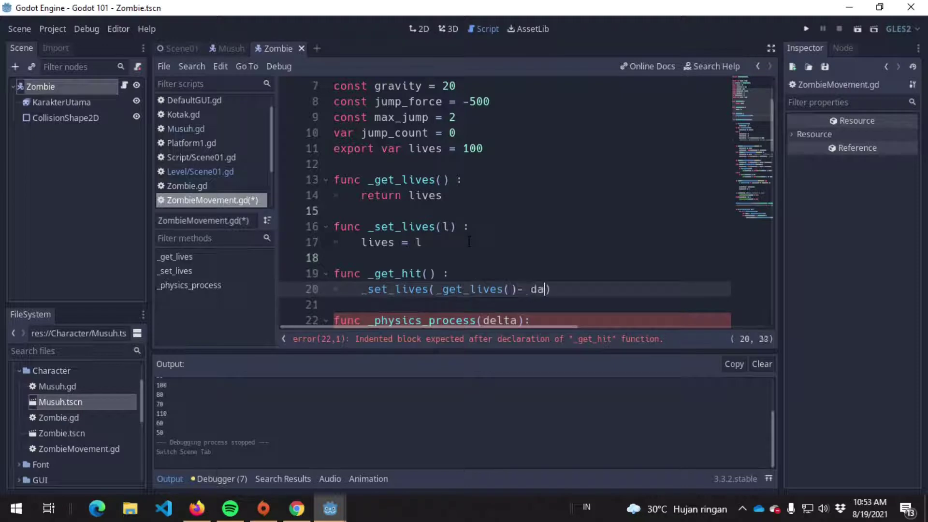
type("mage")
Add the damage parameter to _get_hit's signature
key("Up")
key("Left")
key("Left")
type("damage")
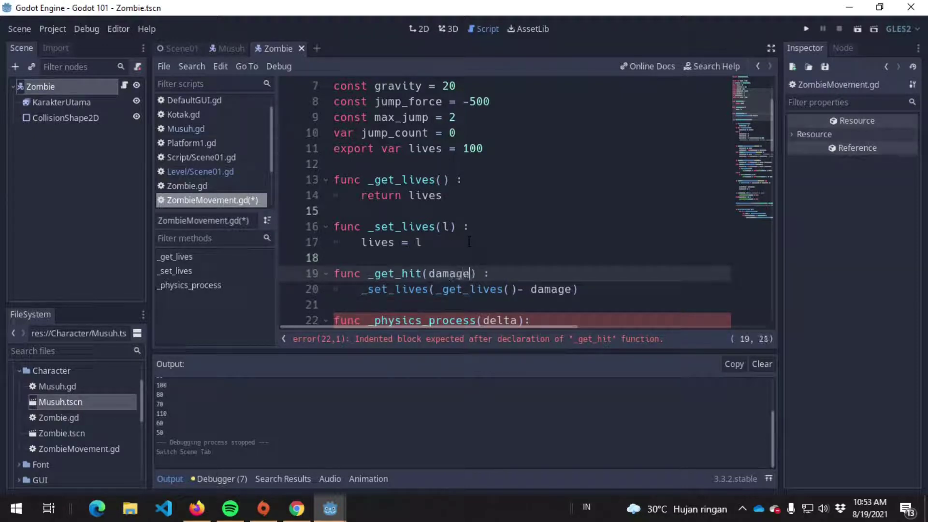
key("Down")
key("End")
key("Left")
key("End")
Add print(lives) below the subtraction and save the script
key("Return")
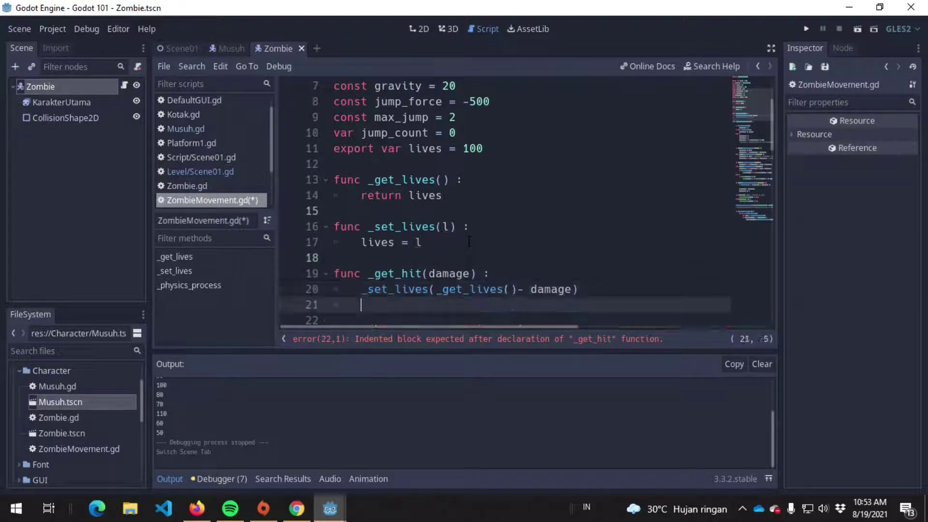
type("print(")
type("lives")
key("End")
key("ctrl+s")
left_click(498, 211)
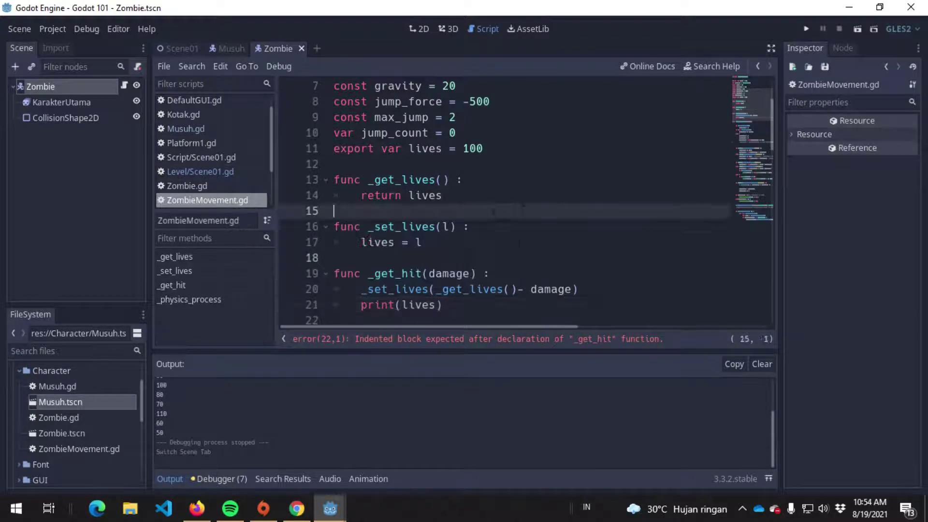
scroll(520, 197, "down", 1)
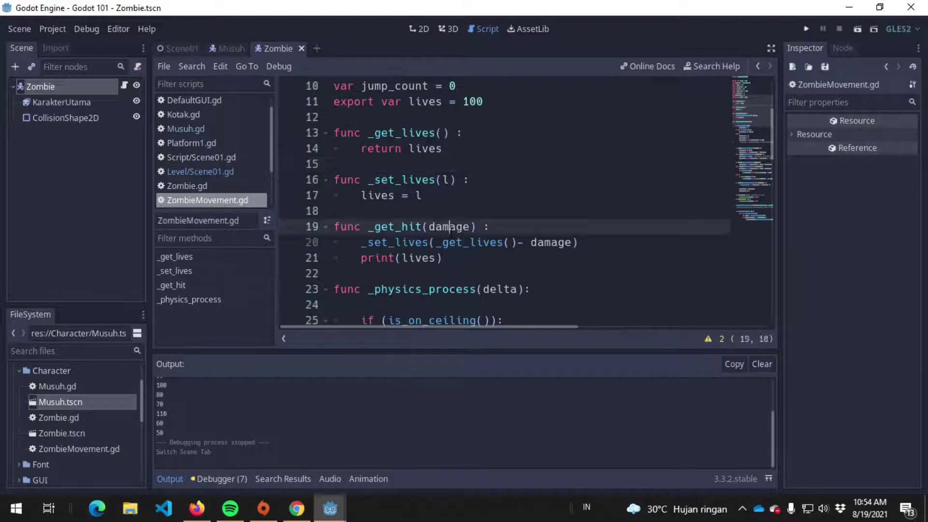
In Scene01.gd, overwrite _on_player_hit's two lives lines with $Zombie._get_hit(10) via autocomplete
left_click(202, 50)
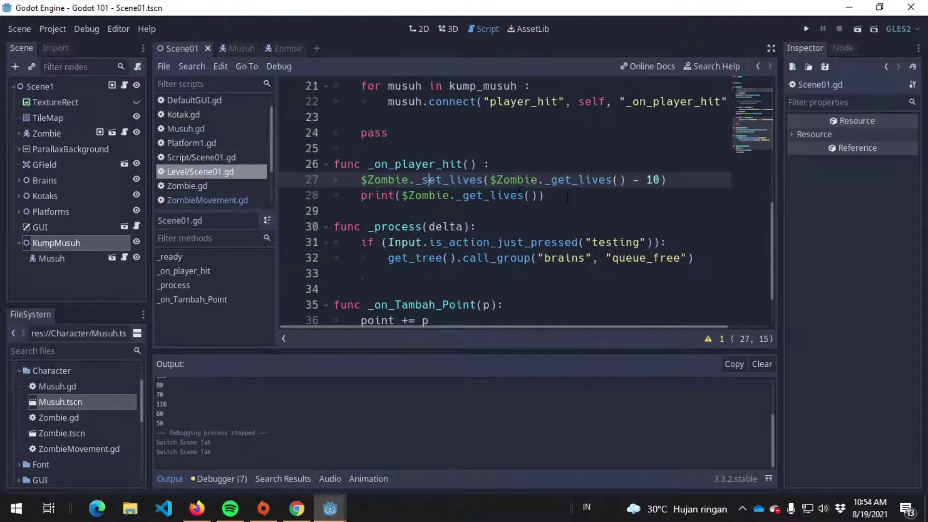
left_click_drag(567, 198, 350, 180)
type("$")
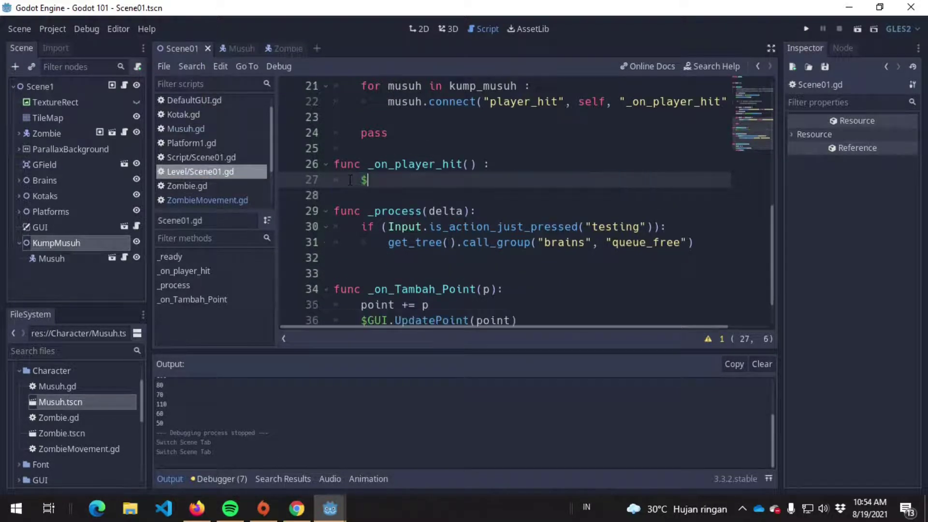
type("Zom")
key("Return")
type(".g")
key("BackSpace")
type("_")
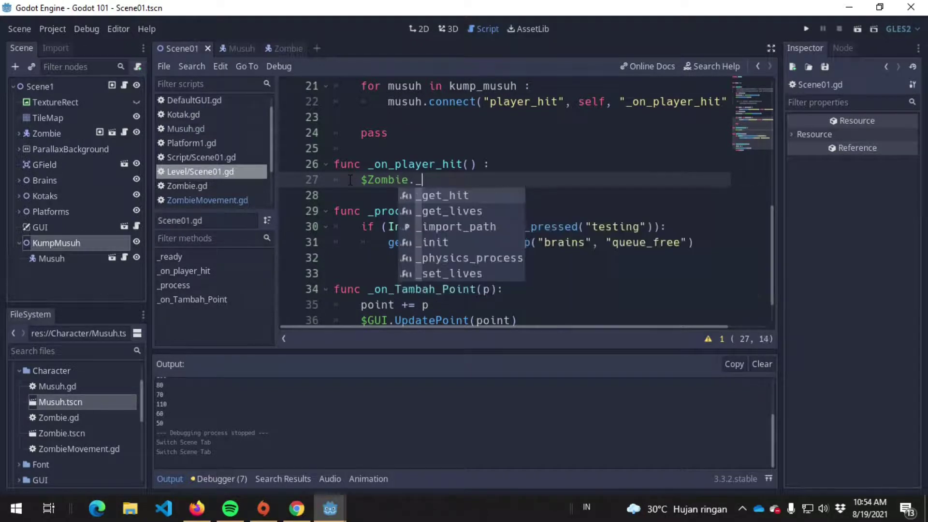
type("get_")
key("Return")
type("1")
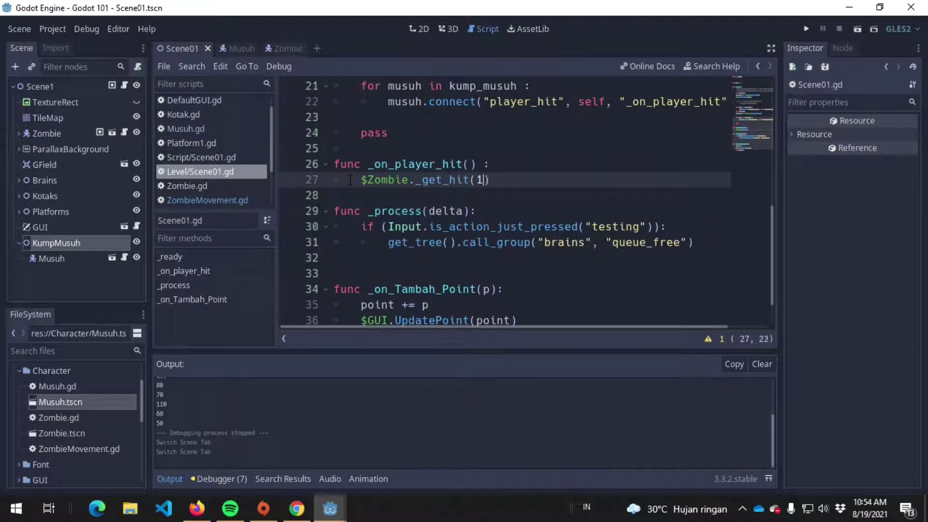
type("0")
key("Down")
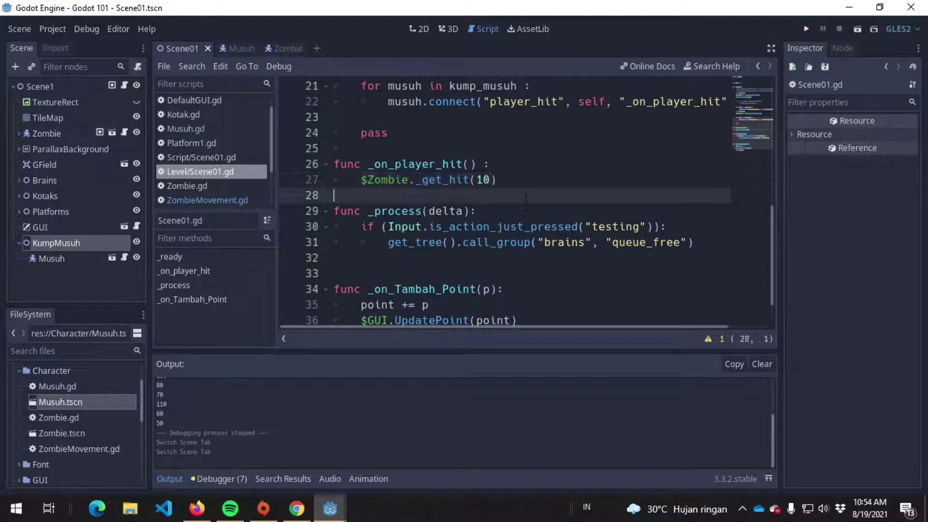
left_click(517, 183)
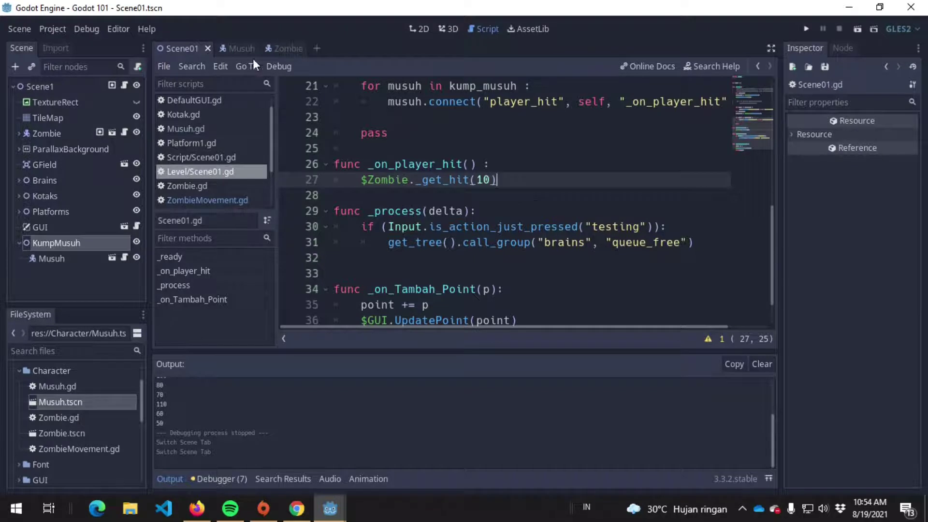
Add var damage = 10 below the variables in Musuh.gd
left_click(276, 47)
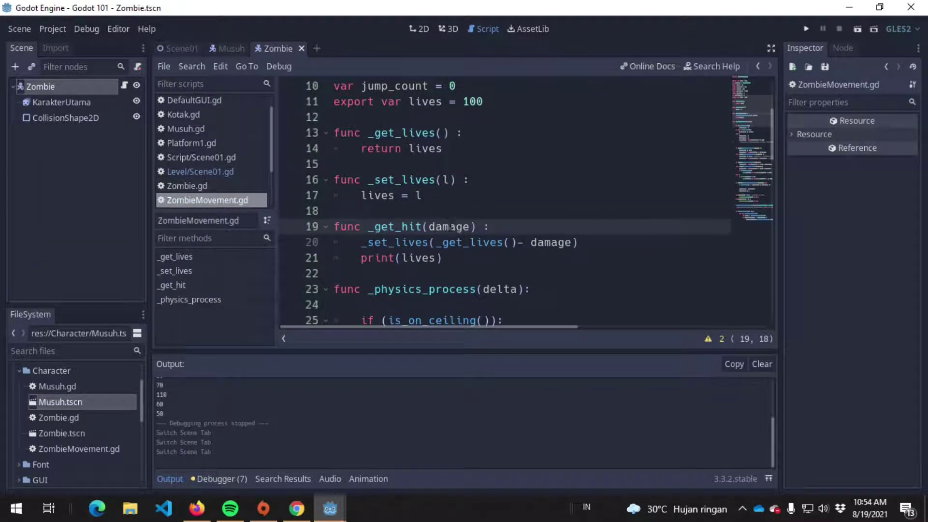
left_click(226, 49)
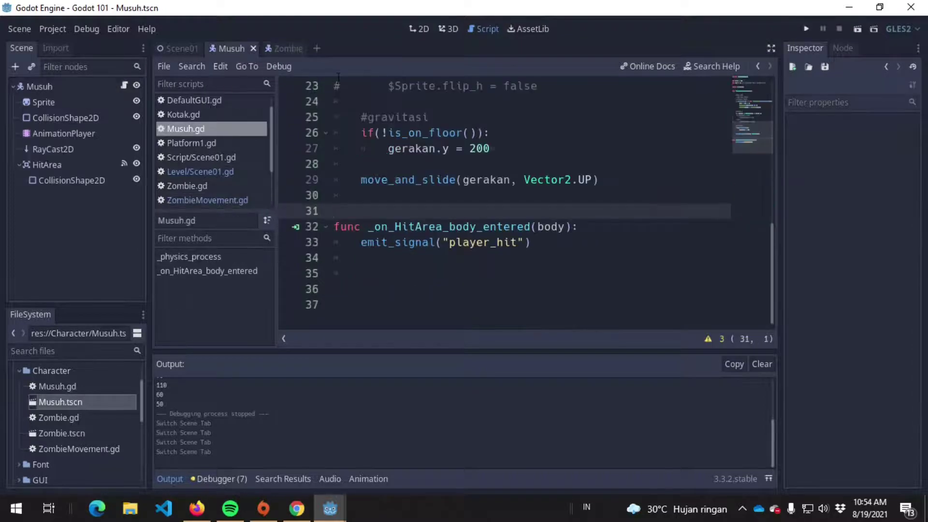
left_click(525, 226)
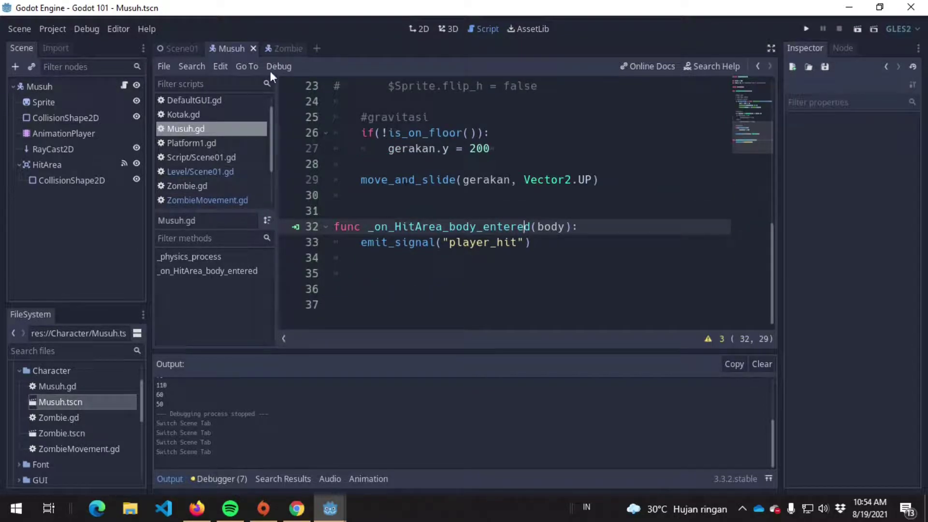
left_click(285, 48)
left_click(231, 49)
scroll(519, 227, "up", 7)
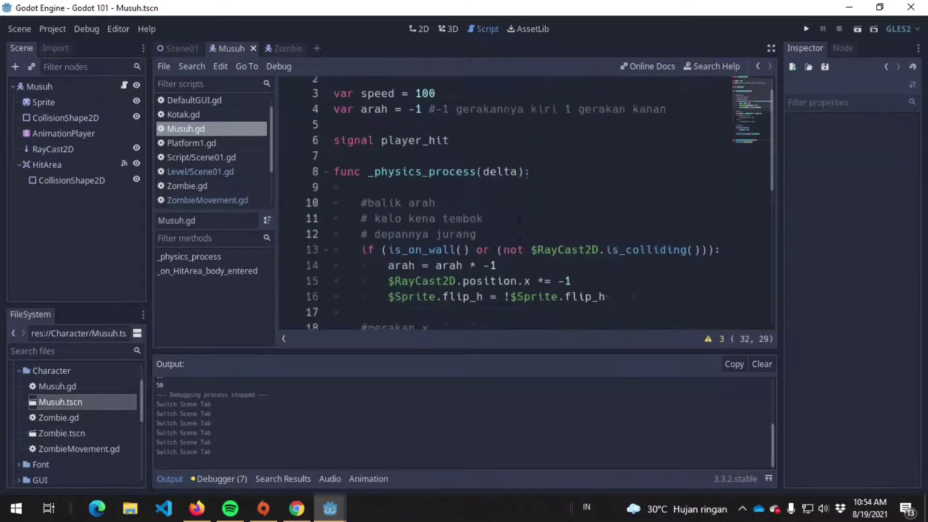
scroll(519, 220, "up", 1)
left_click(470, 146)
key("Return")
key("Return")
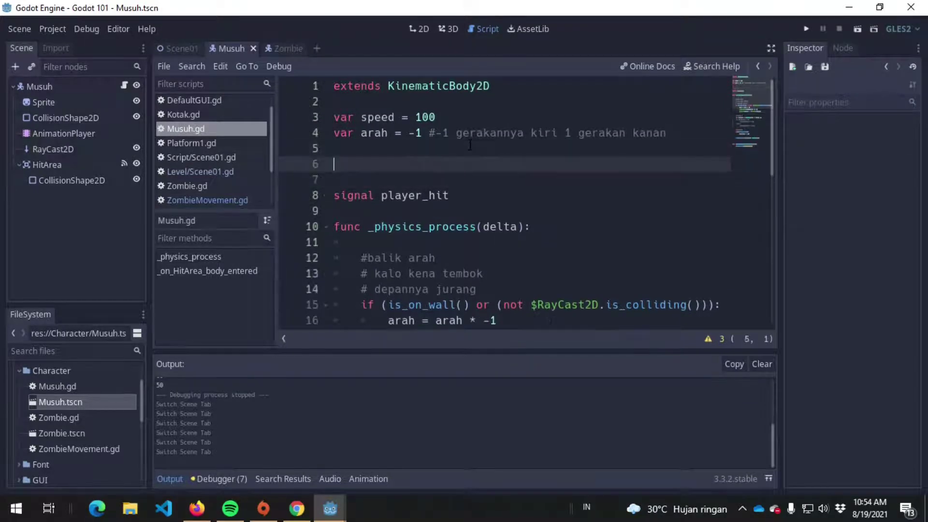
left_click(470, 146)
type("var damage = 10")
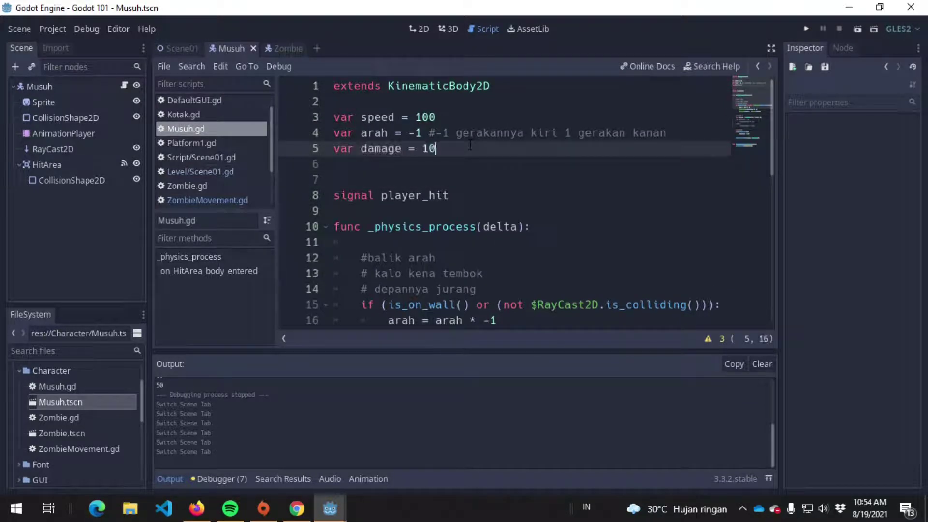
Change the emit call to emit_signal("player_hit", damage)
scroll(552, 189, "down", 5)
left_click(525, 242)
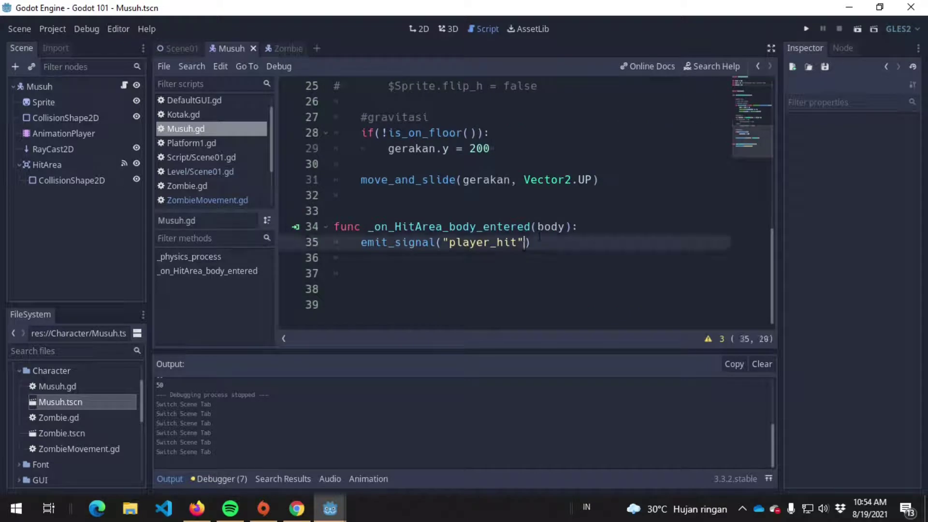
type(", damage")
key("Down")
key("Down")
left_click(182, 50)
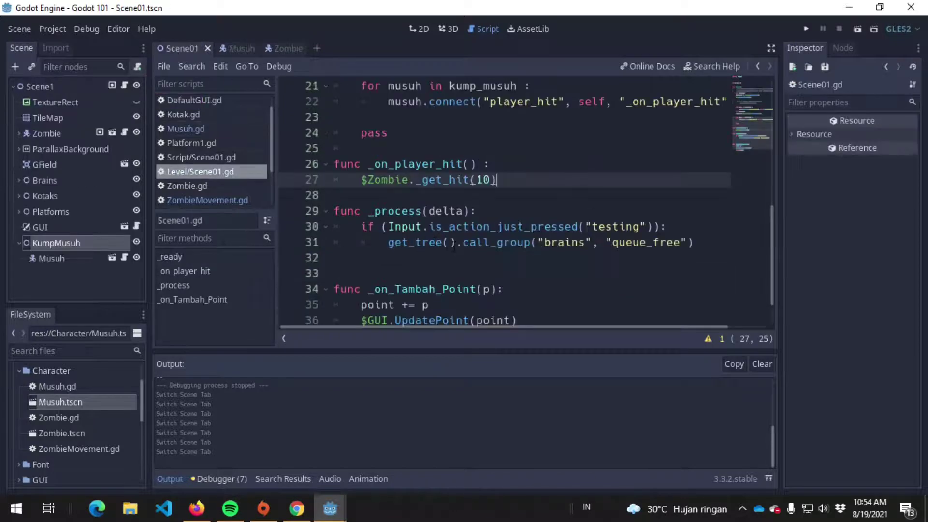
In Scene01.gd, make the handler _on_player_hit(damage) and call $Zombie._get_hit(damage)
left_click(475, 210)
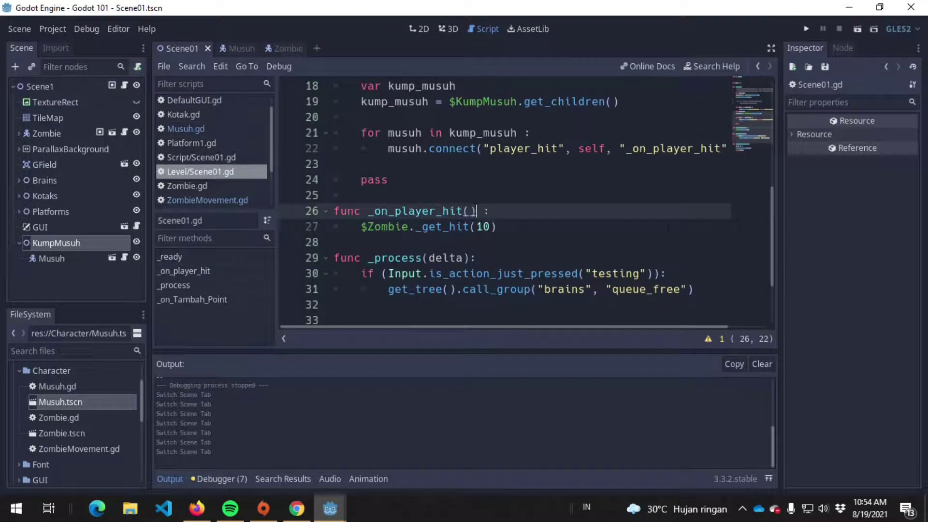
key("Left")
type("damage")
left_click(477, 226)
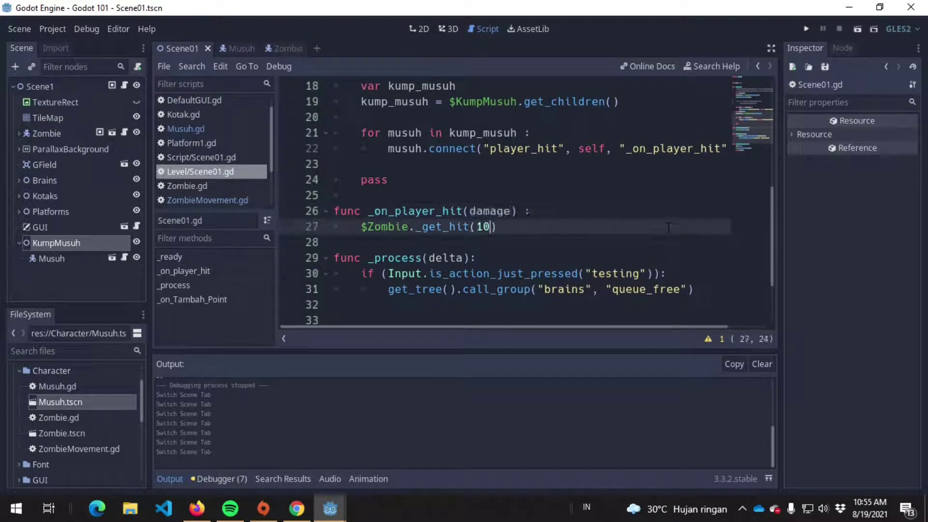
type("damage")
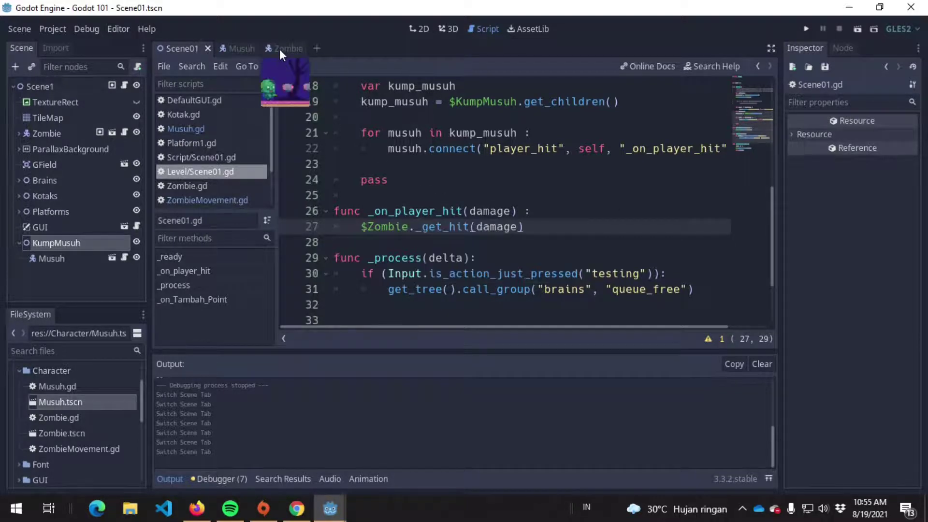
Raise Musuh.gd's damage value from 10 to 15
left_click(235, 49)
scroll(420, 160, "up", 2)
scroll(419, 159, "up", 7)
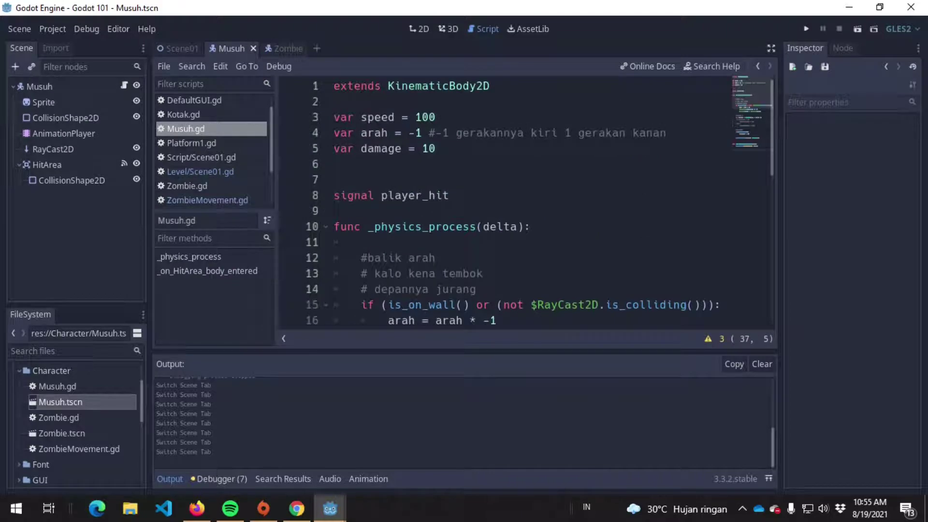
double_click(429, 149)
type("15")
left_click(338, 179)
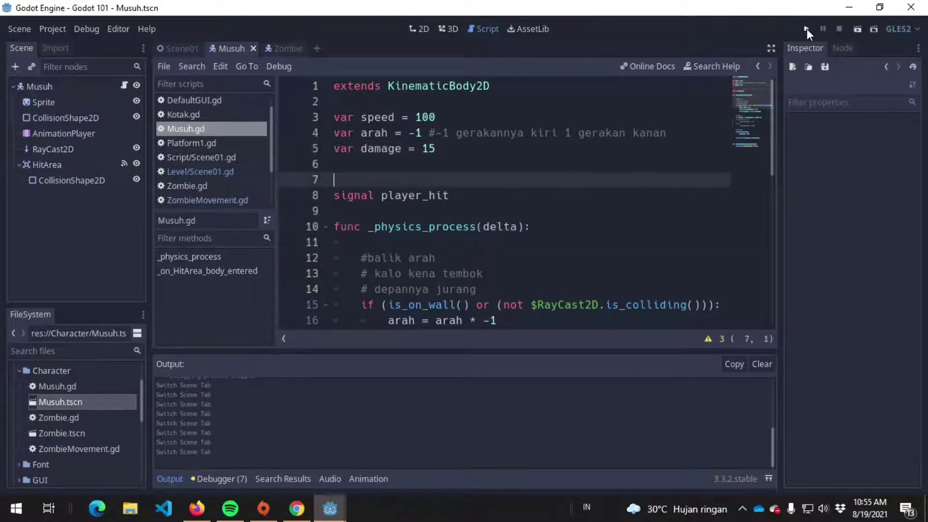
Test-run the game and confirm the zombie's lives drop to 85 after one 15-damage hit
left_click(811, 34)
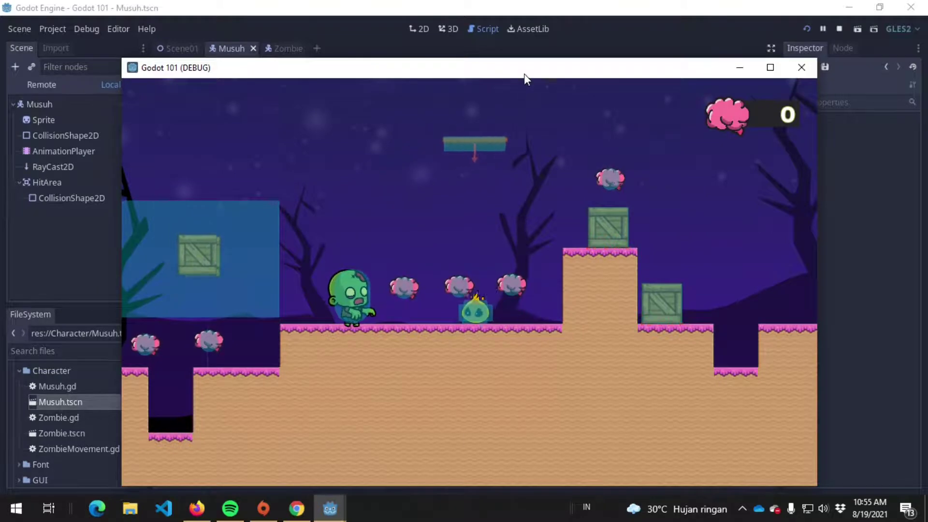
left_click_drag(524, 73, 653, 37)
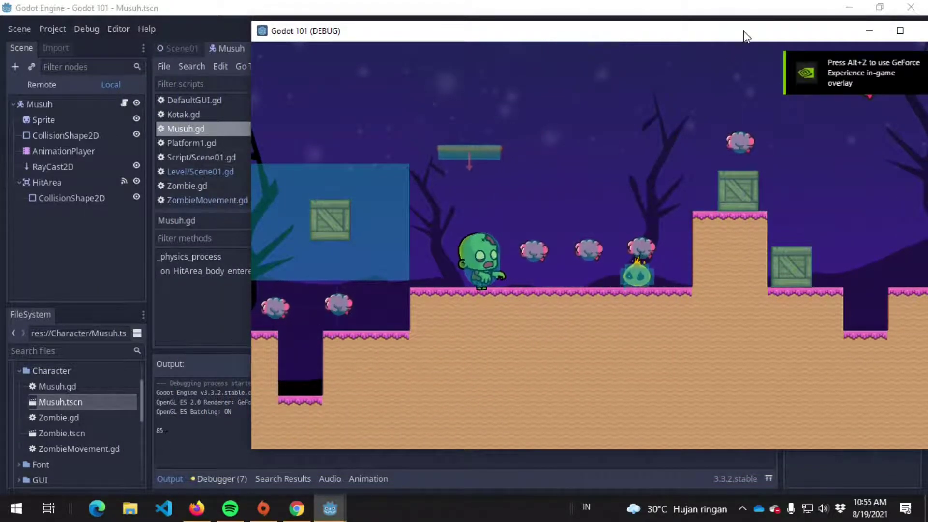
left_click_drag(743, 33, 555, 70)
left_click(742, 68)
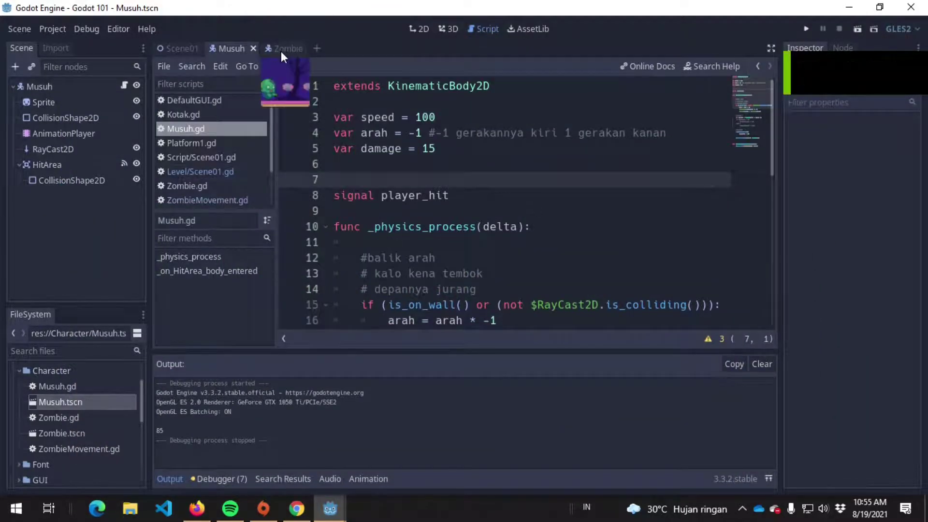
left_click(191, 49)
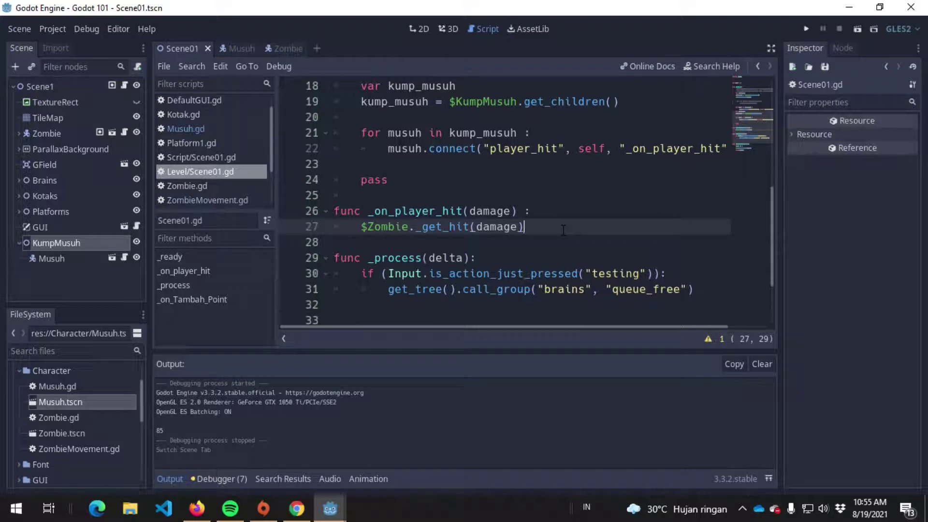
Clone the ellipse and square, placing the copies at lower left and lower right
left_click(238, 49)
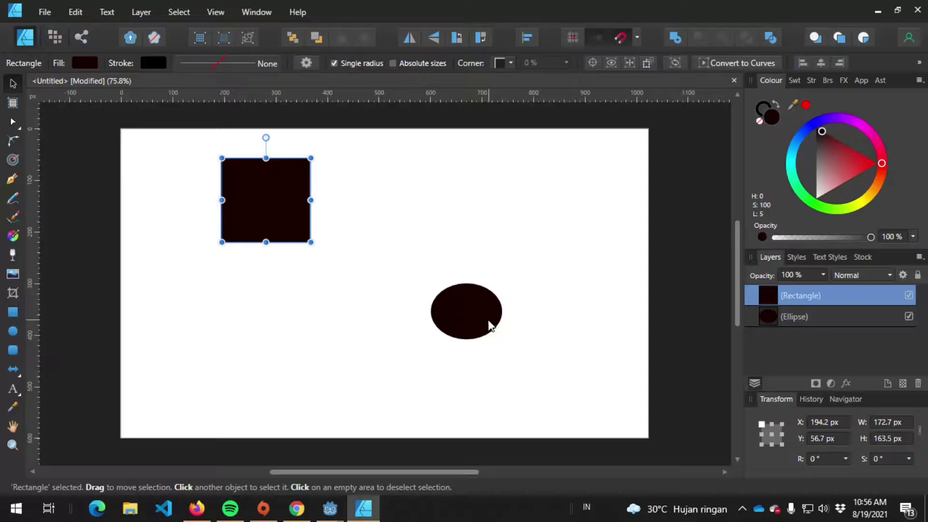
left_click_drag(492, 227, 502, 213)
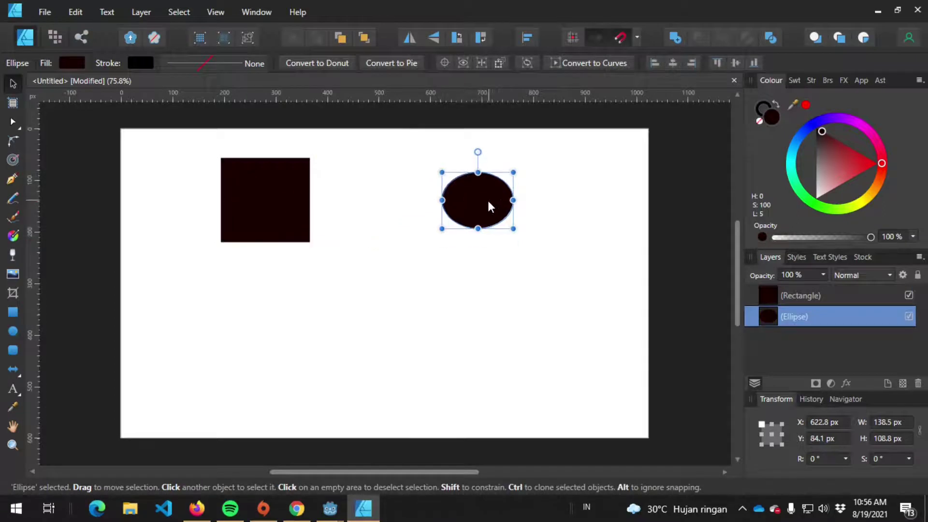
left_click(266, 204)
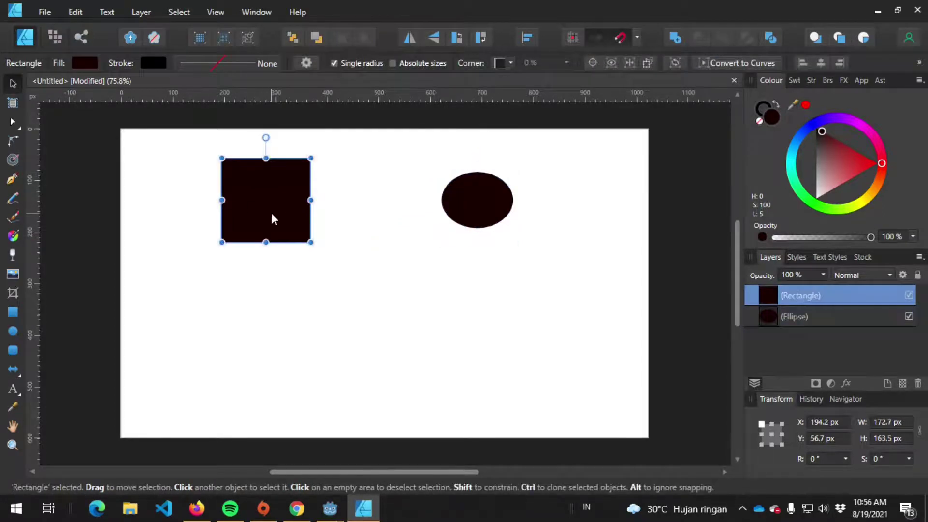
left_click(512, 212)
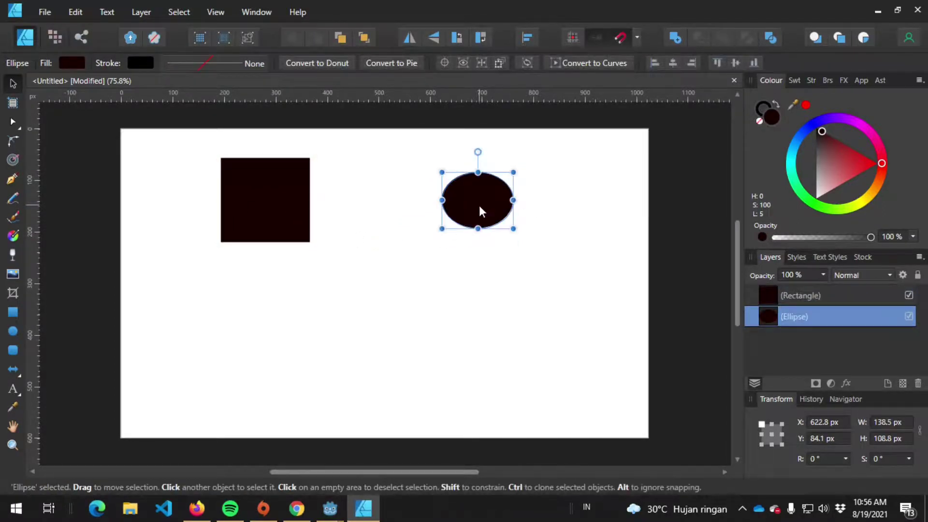
key("alt")
left_click_drag(480, 214, 270, 360, "ctrl")
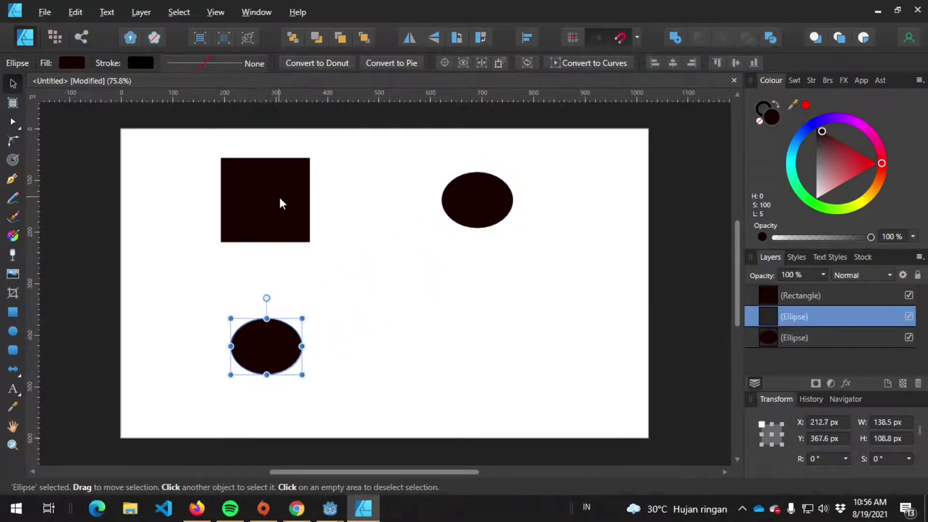
mouse_move(273, 215)
left_mouse_down()
mouse_move(521, 340)
mouse_move(271, 212)
mouse_move(497, 360)
left_mouse_up()
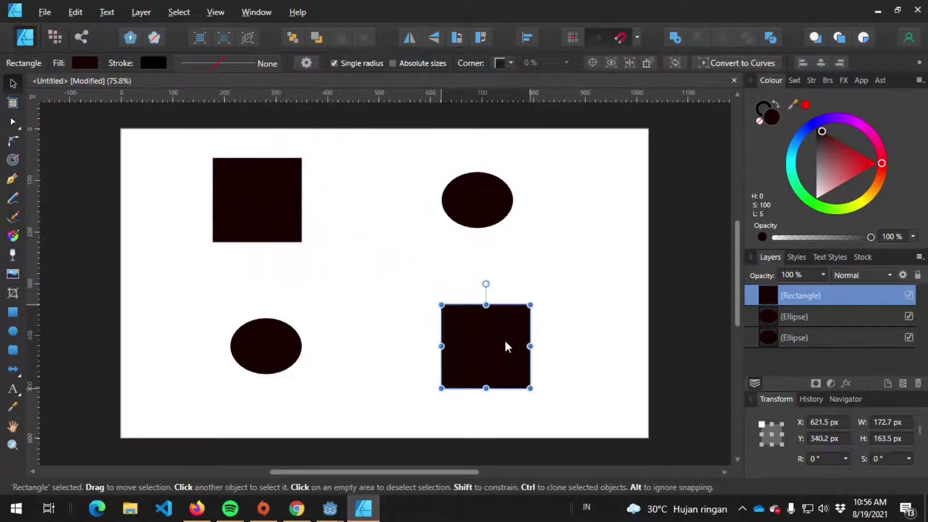
left_click(273, 212)
left_click_drag(483, 199, 480, 207)
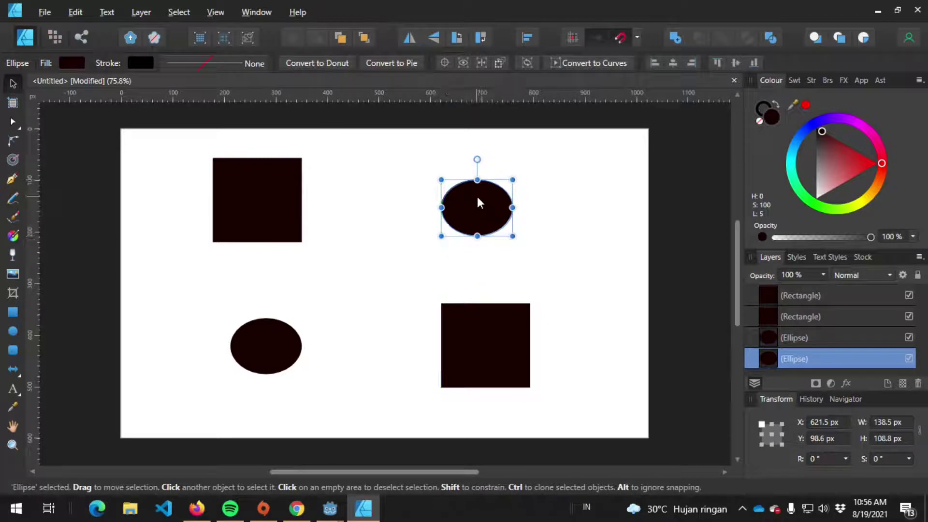
left_click_drag(272, 354, 257, 366)
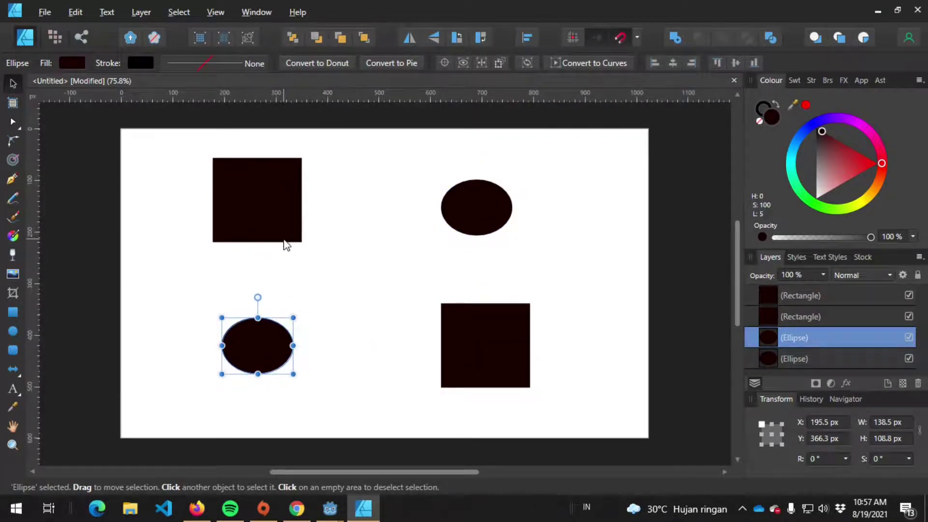
Arrange the top pair with the ellipse right of its square, the bottom pair ellipse-left
left_click(249, 238)
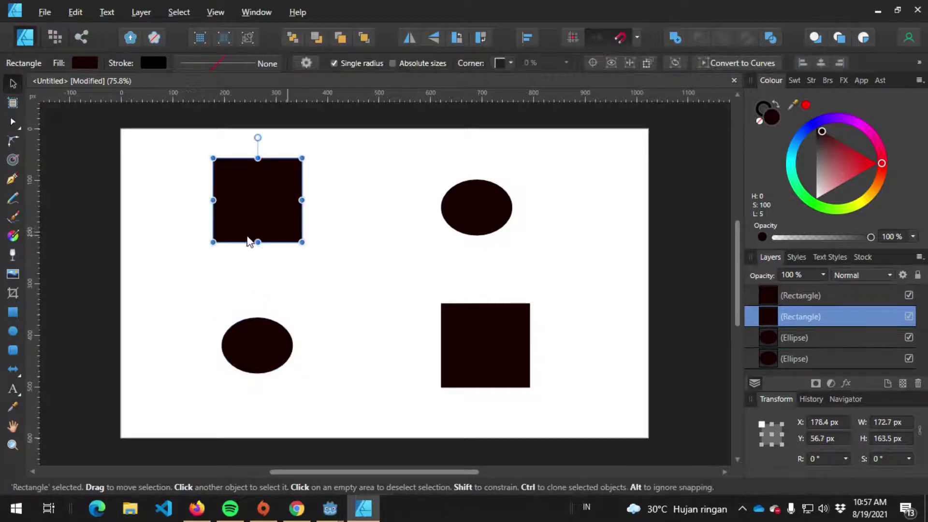
left_click_drag(244, 239, 337, 230)
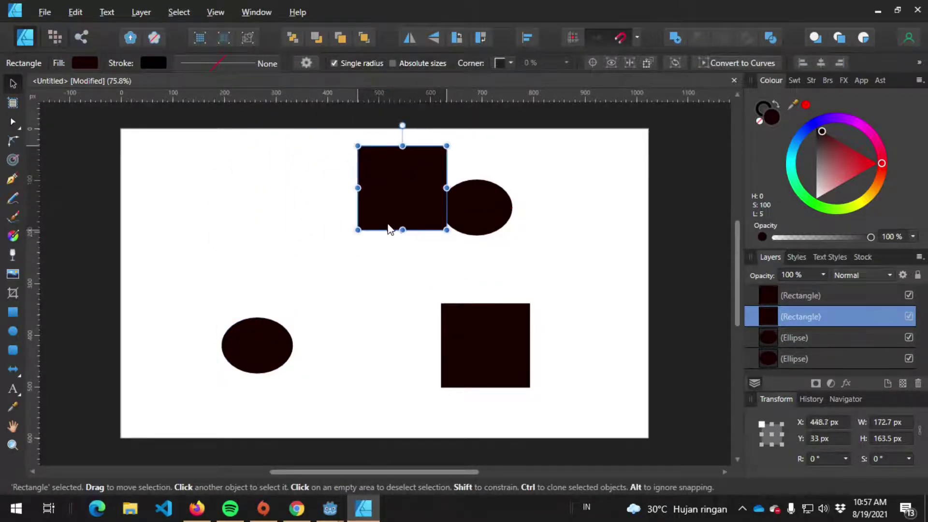
mouse_move(337, 231)
left_mouse_down()
mouse_move(314, 183)
mouse_move(198, 211)
left_mouse_up()
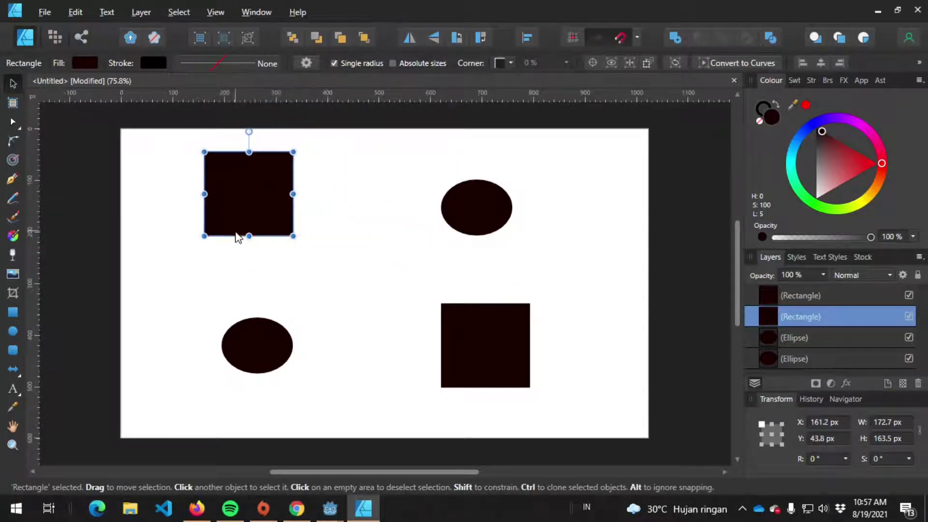
left_click(478, 341)
mouse_move(489, 356)
left_mouse_down()
mouse_move(307, 344)
mouse_move(500, 334)
left_mouse_up()
mouse_move(477, 218)
left_mouse_down()
mouse_move(326, 209)
mouse_move(336, 203)
left_mouse_up()
left_click_drag(212, 184, 167, 192)
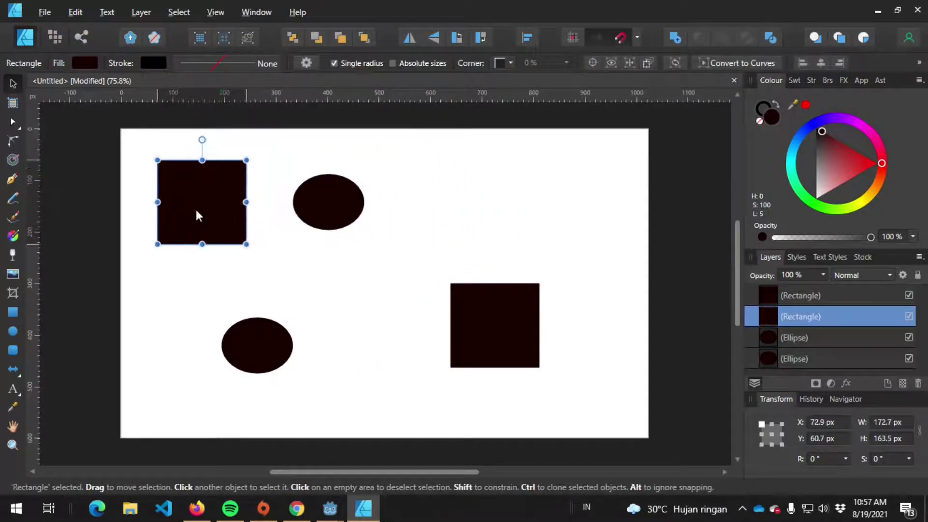
left_click_drag(257, 343, 424, 339)
left_click_drag(497, 333, 583, 329)
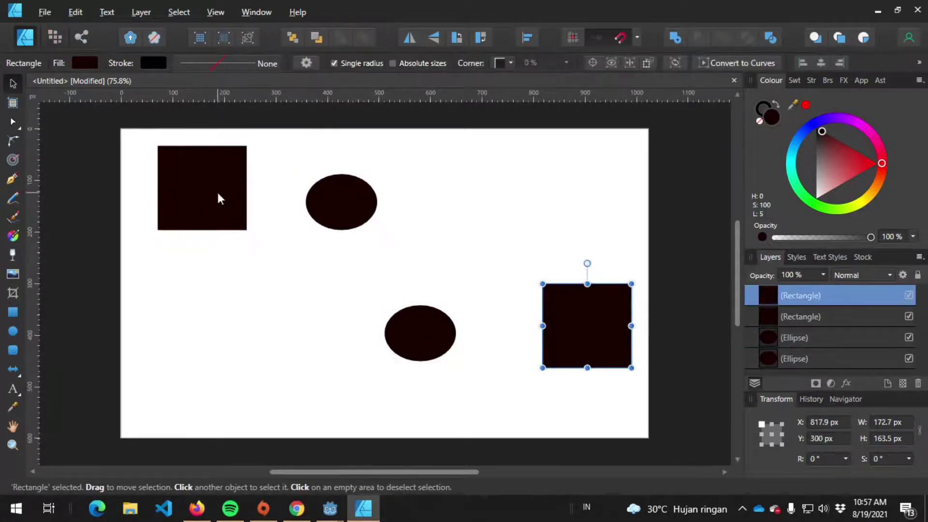
Fine-tune the positions of the squares and the top ellipse
left_click_drag(217, 192, 163, 213)
left_click(365, 190)
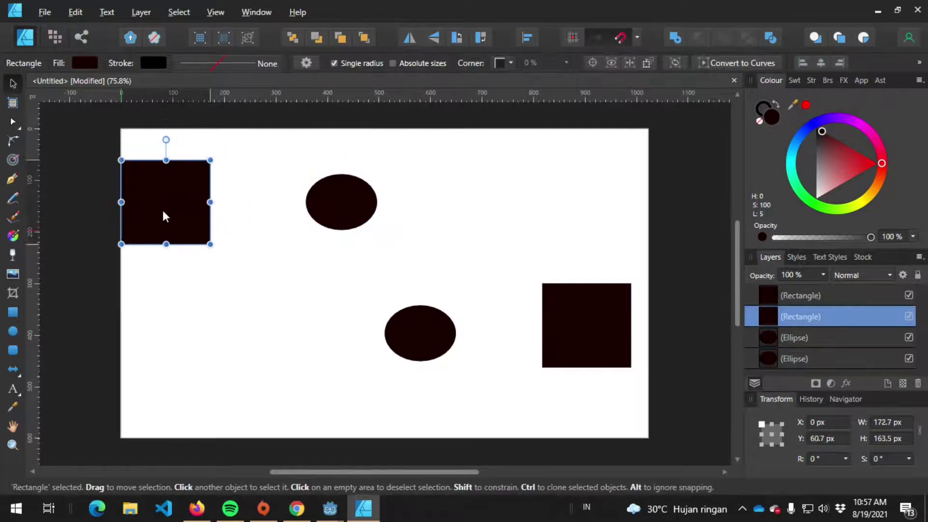
mouse_move(578, 326)
left_mouse_down()
mouse_move(555, 322)
mouse_move(595, 320)
mouse_move(587, 324)
left_mouse_up()
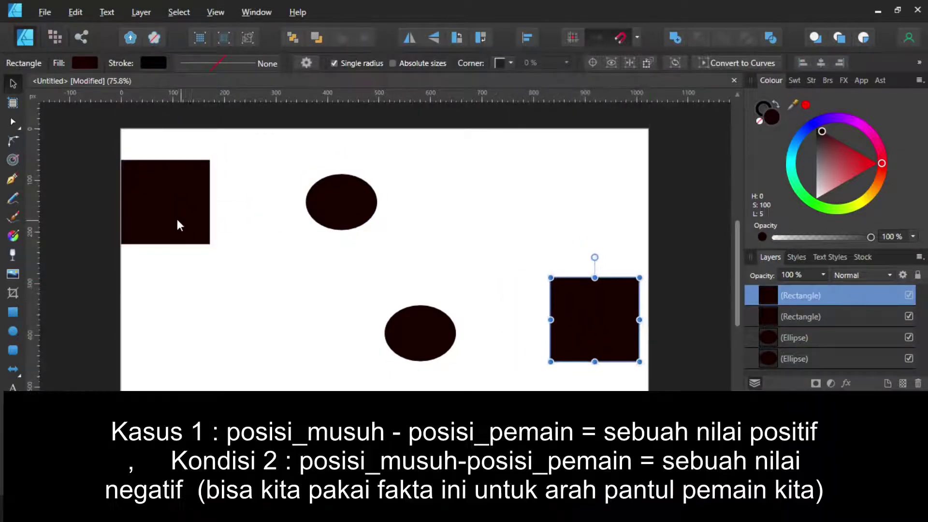
left_click_drag(176, 219, 201, 210)
left_click_drag(334, 210, 343, 217)
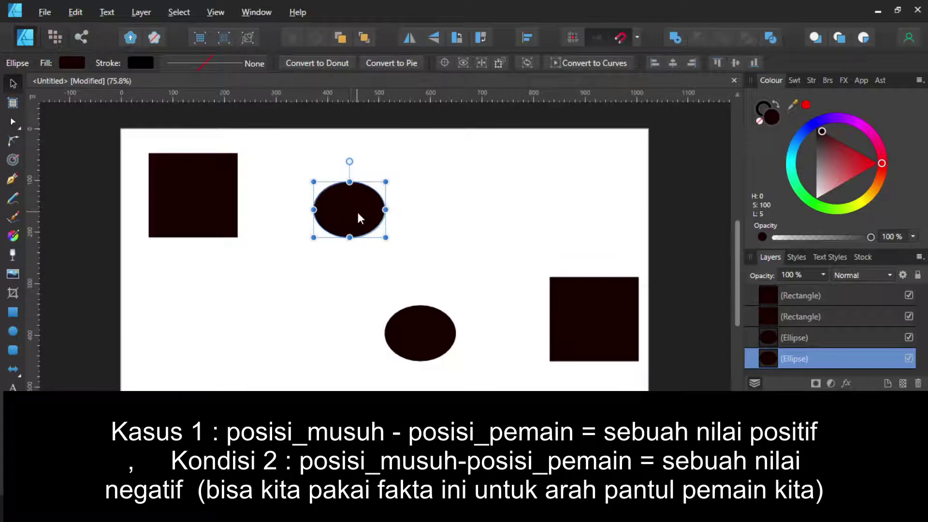
left_click(195, 201)
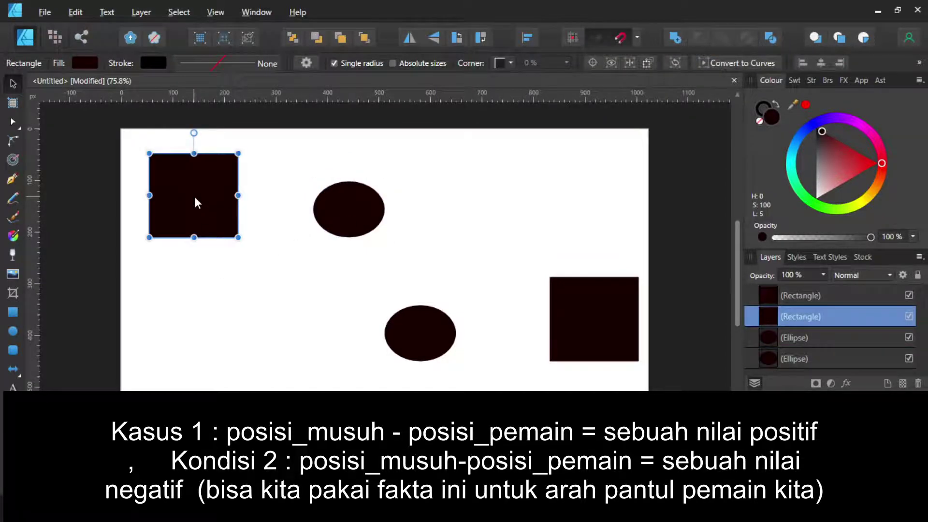
Back in Godot, open ZombieMovement.gd, start a direction variable after print(lives), then undo it
key("alt+Tab")
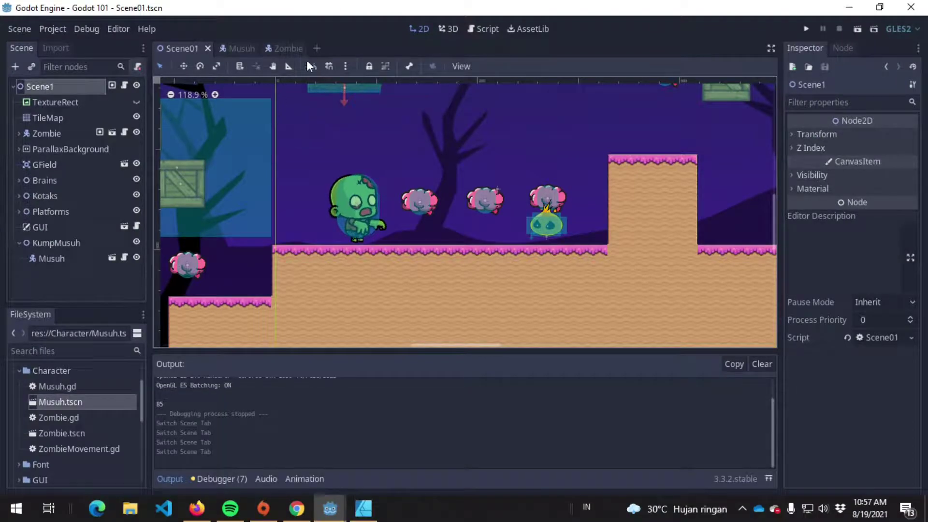
left_click(279, 50)
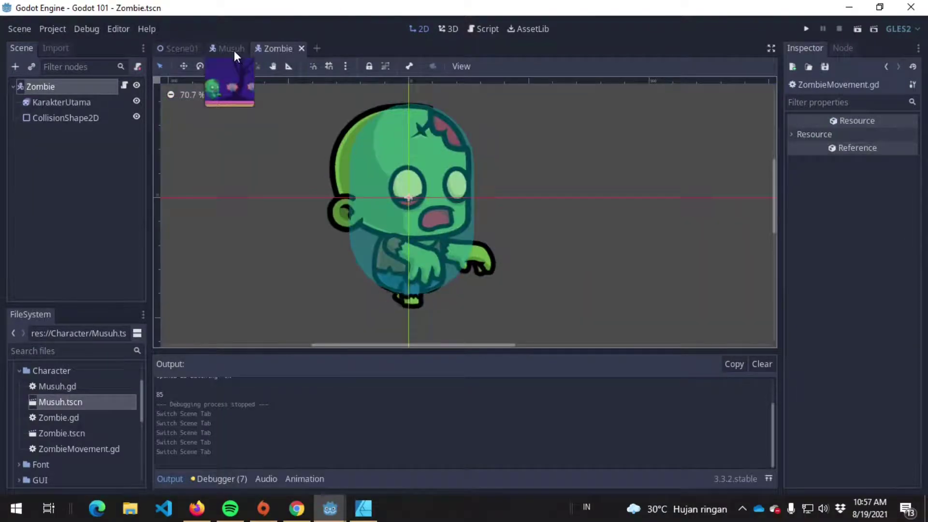
left_click(124, 87)
key("Down")
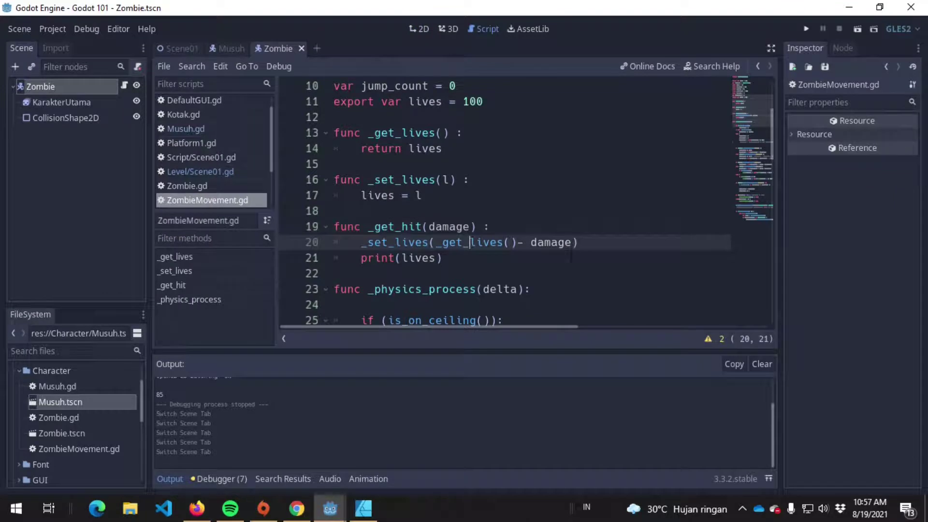
key("Down")
key("Return")
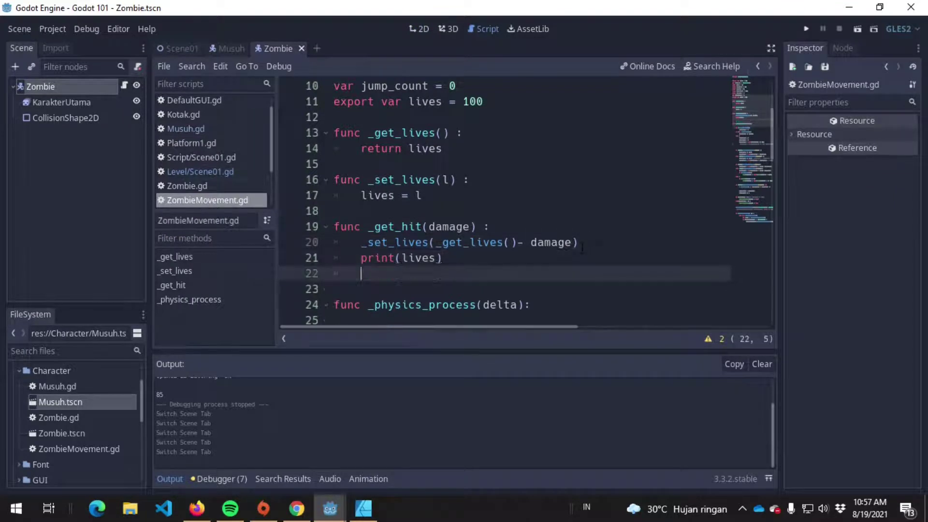
key("Return")
key("Up")
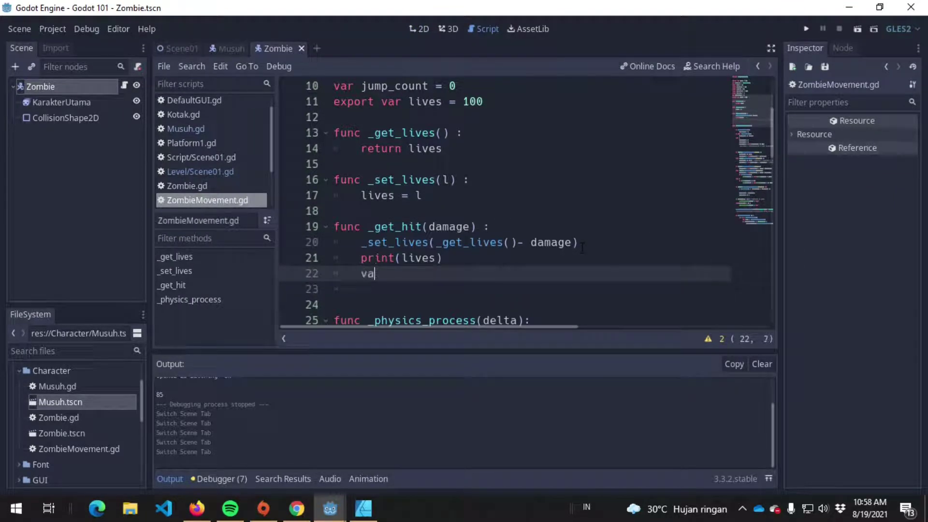
type("r direction =")
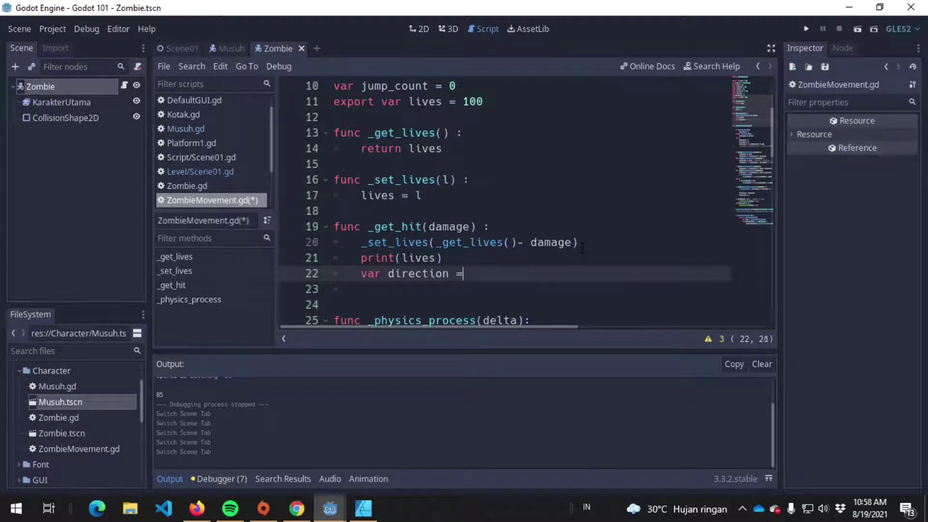
key("ctrl+z")
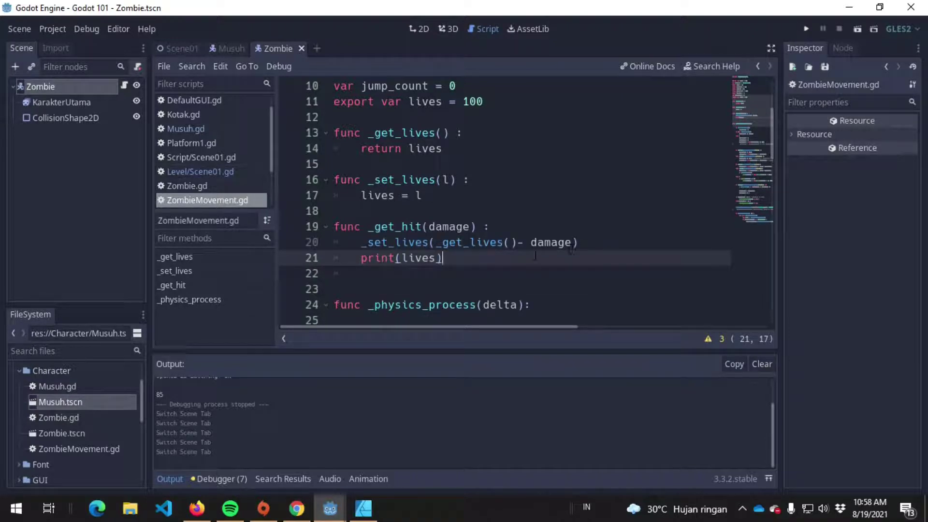
In Musuh.gd, emit player_hit with damage and position, and save
left_click(236, 51)
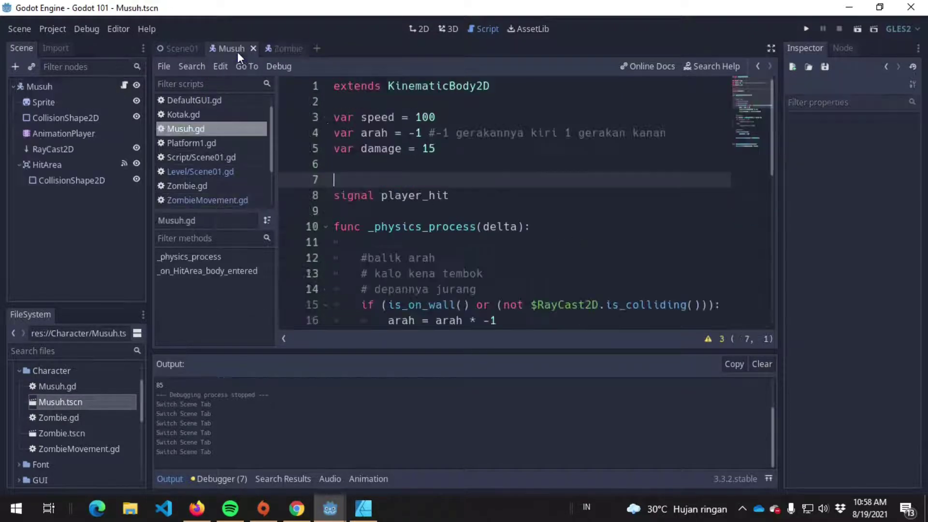
scroll(419, 184, "down", 5)
scroll(548, 265, "down", 3)
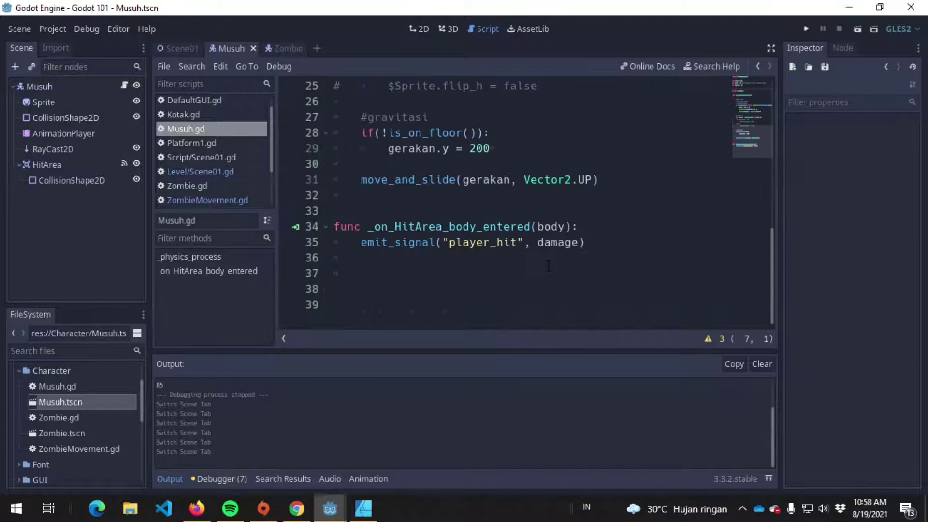
left_click(578, 242)
type(", ")
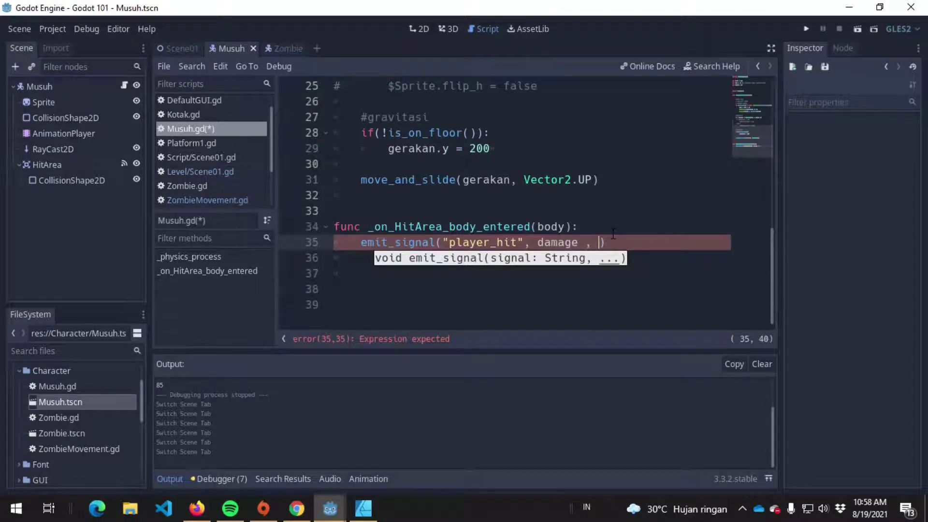
type("pos")
key("BackSpace")
key("BackSpace")
key("BackSpace")
type("pos")
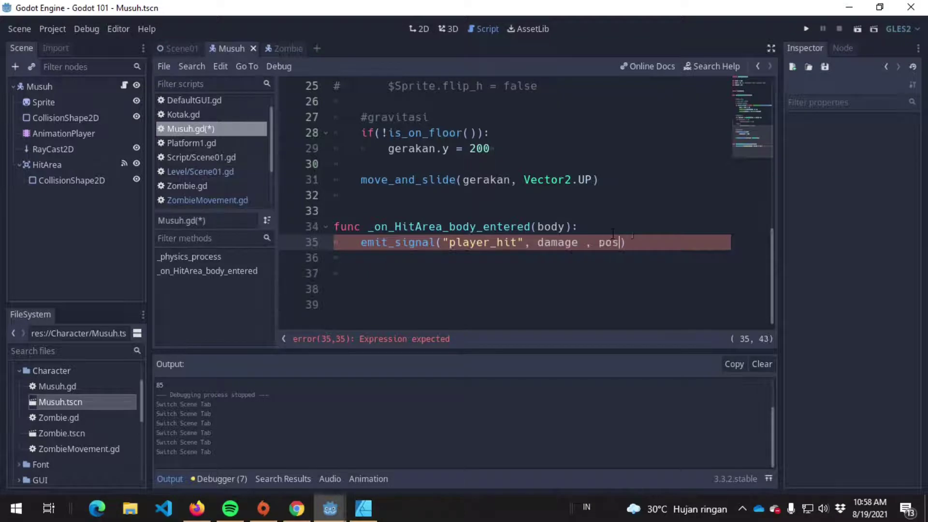
type("ition")
key("ctrl+s")
left_click(632, 214)
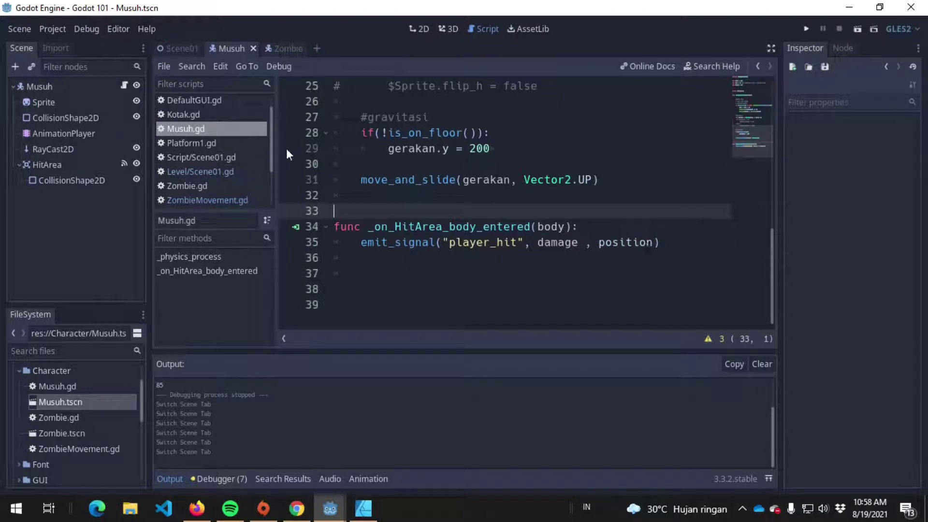
In Scene01.gd, add enemy_pos to _on_player_hit's parameters and the $Zombie._get_hit call
left_click(185, 50)
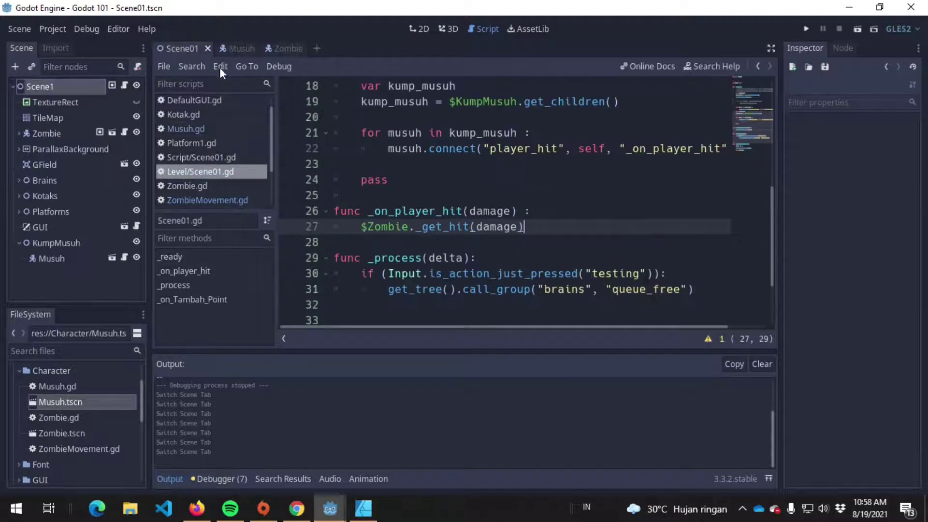
left_click(512, 211)
type(", ")
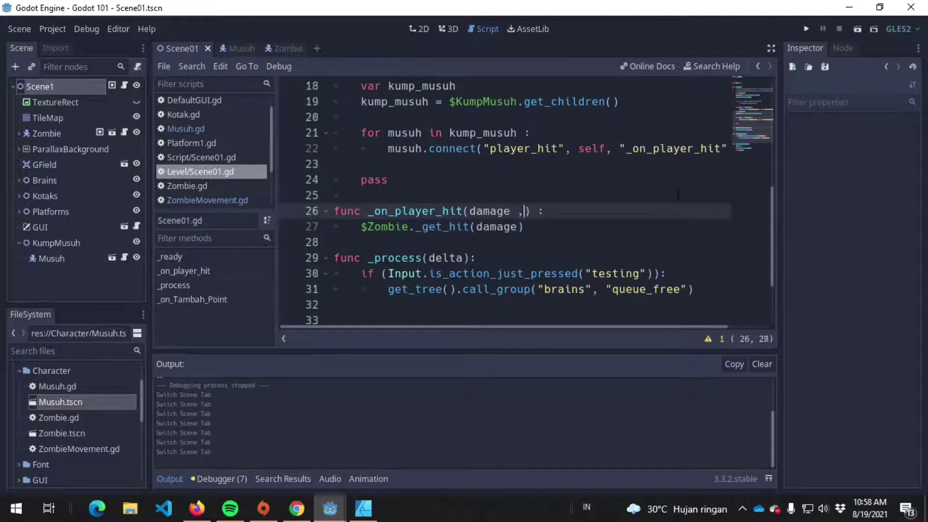
type("enemy_pos")
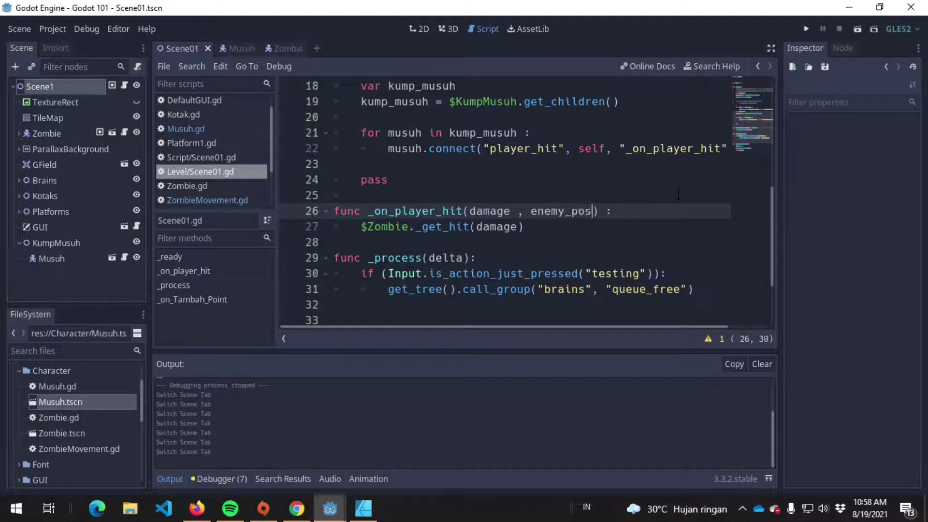
key("Down")
key("Left")
type(", enem")
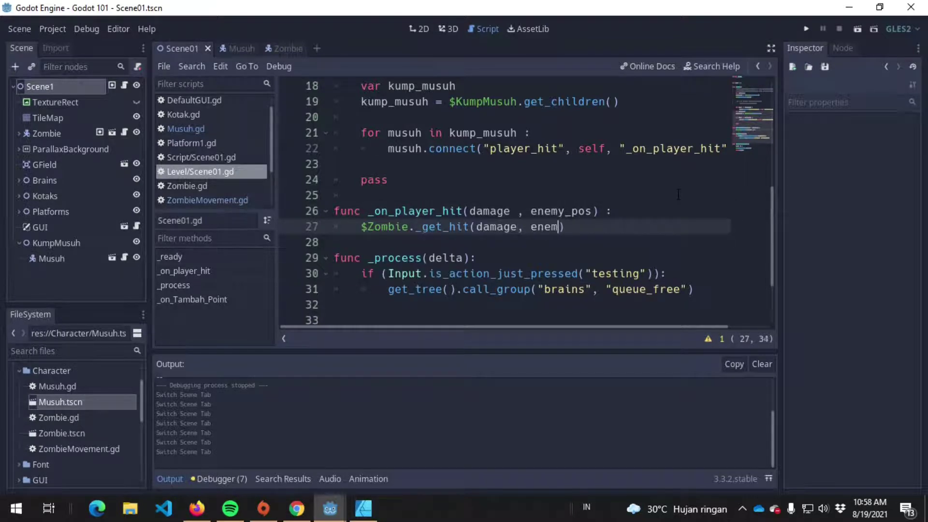
type("y_pos")
In ZombieMovement.gd, add a second enemy-position parameter after damage in _get_hit
left_click(279, 49)
left_click(471, 226)
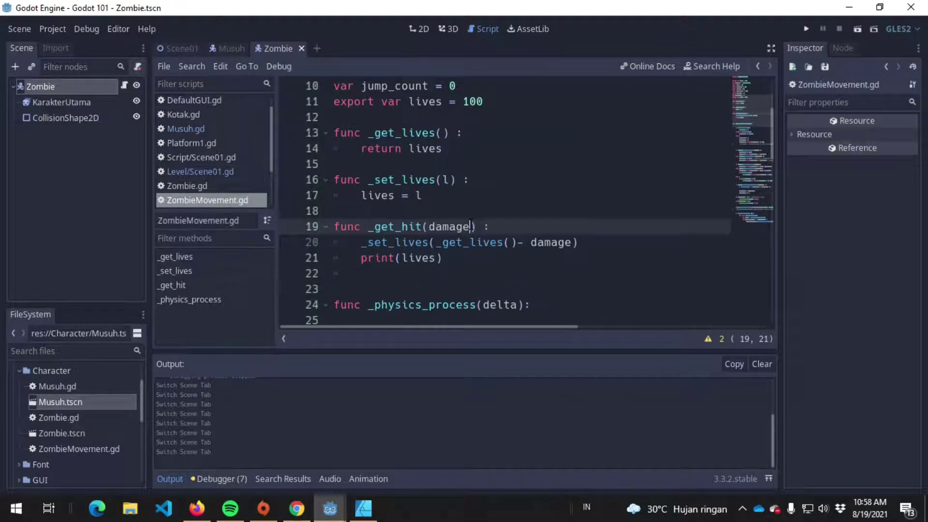
type(", e")
type("nemy_posi")
type("tion")
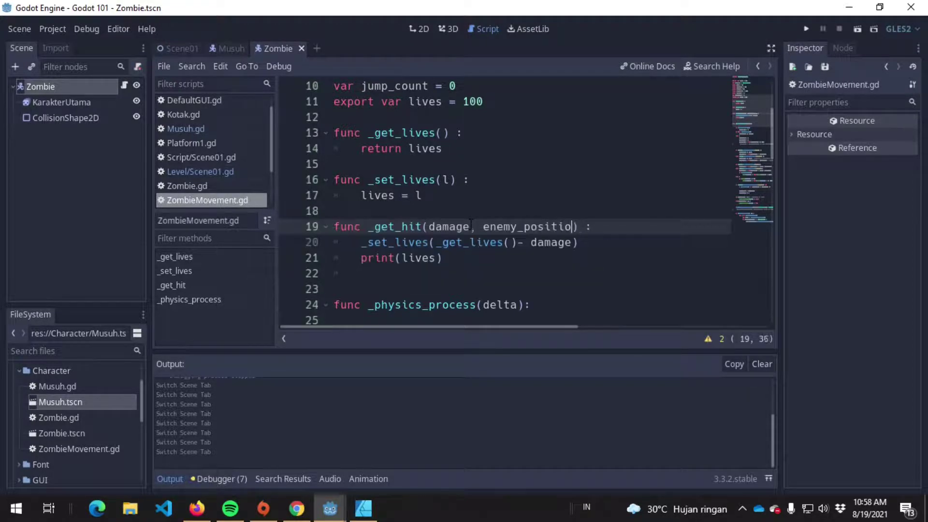
key("BackSpace")
key("BackSpace")
key("BackSpace")
key("BackSpace")
type("s")
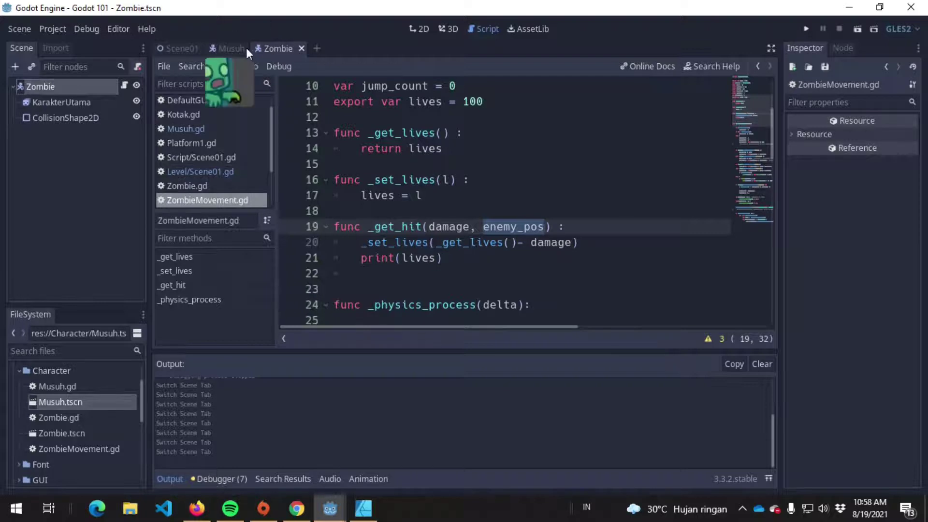
Rename the parameter to pos_musuh, save, and start a new line after print(lives)
left_click(172, 50)
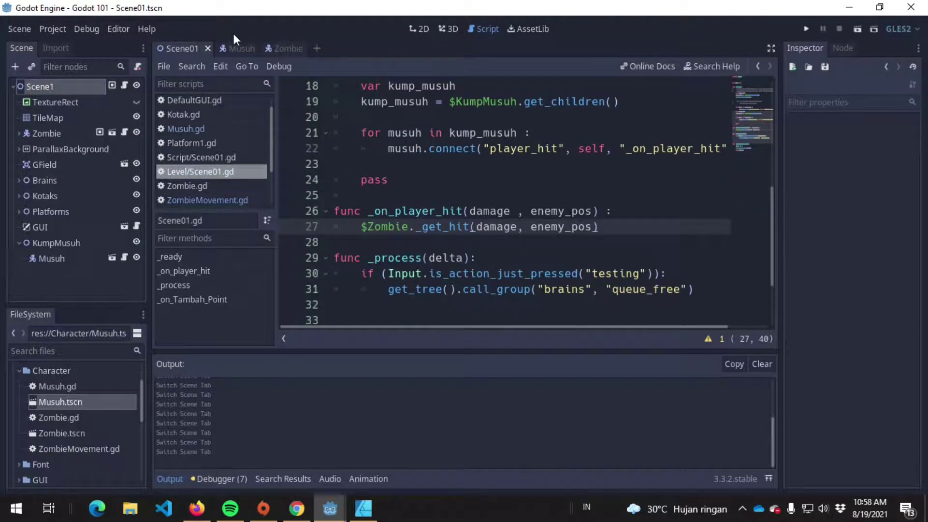
left_click(278, 48)
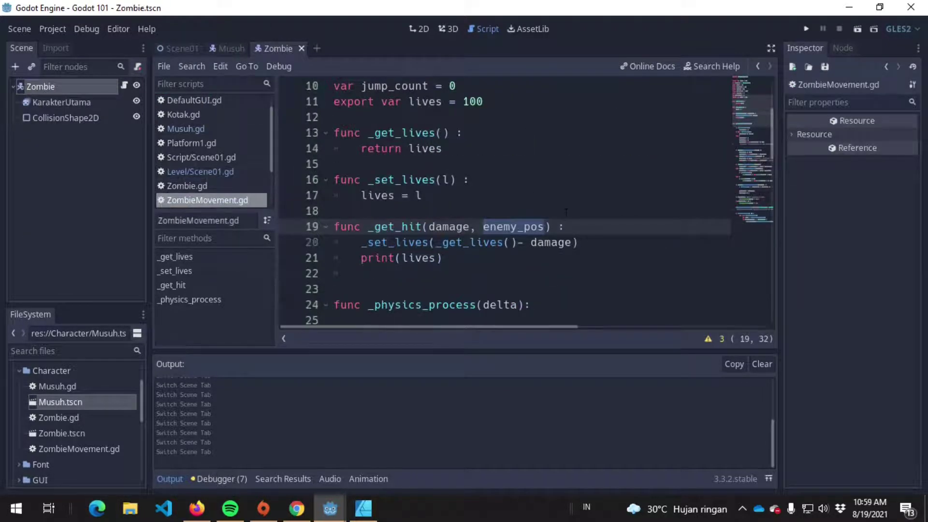
type("pos_musuh")
key("ctrl+s")
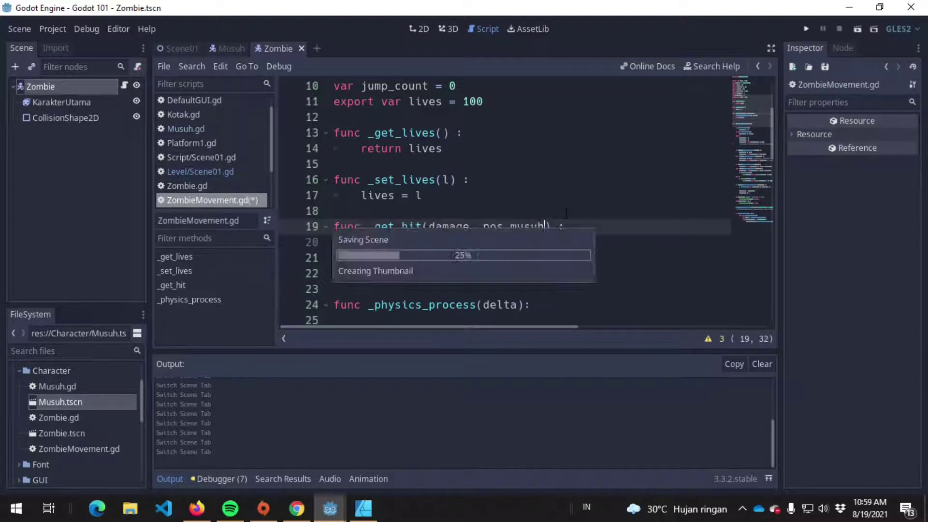
left_click(442, 257)
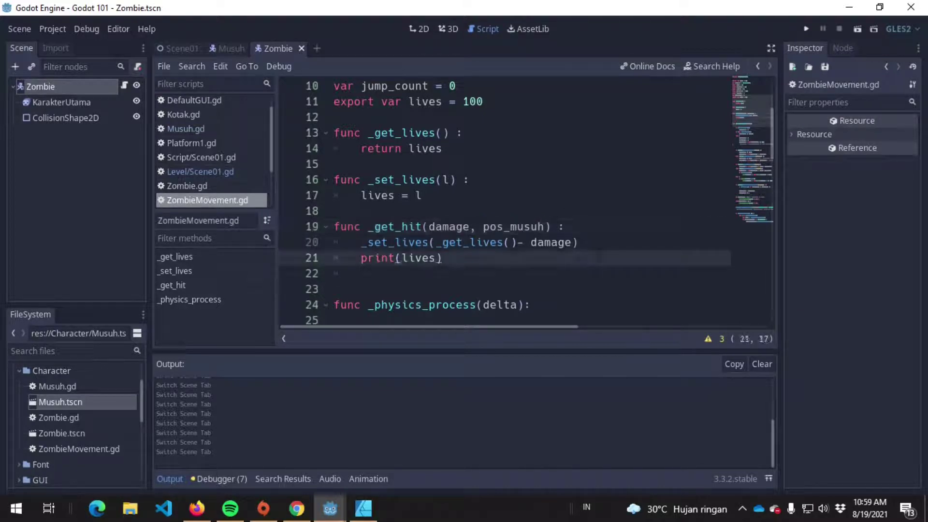
key("Return")
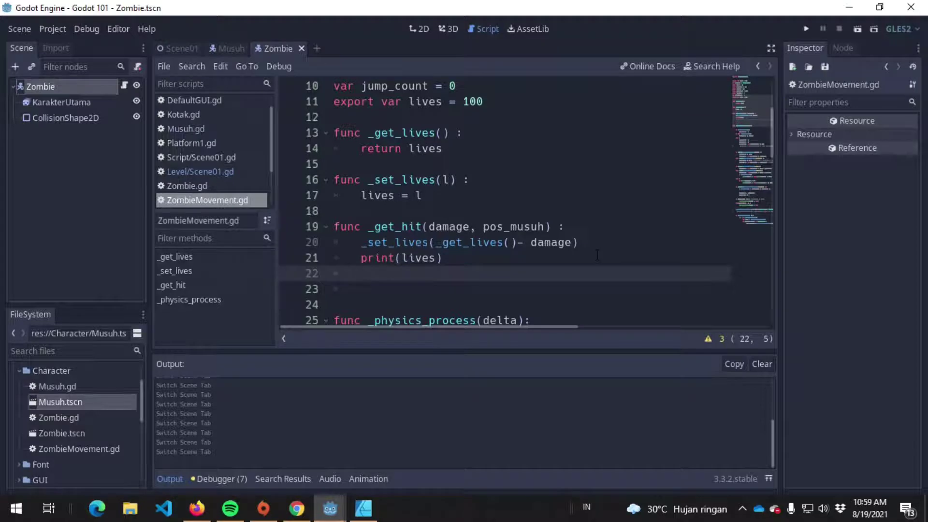
Add var arah = (pos_musuh - position).normalized() below print(lives)
type("var arah ")
type("= pos_musu")
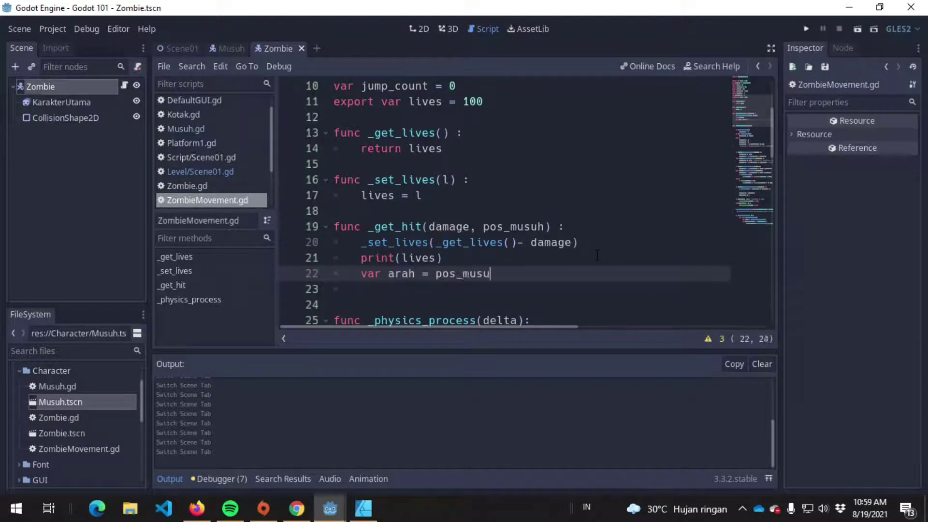
type("h - pos")
type("ition)")
key("ctrl+Left")
key("ctrl+Left")
key("ctrl+Left")
key("ctrl+Right")
key("ctrl+Right")
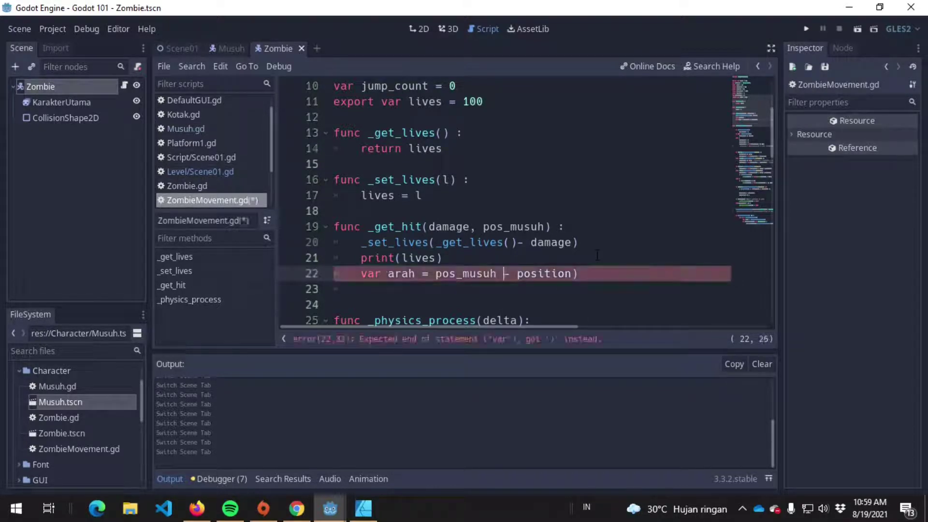
key("ctrl+Left")
type("(")
key("ctrl+Right")
key("ctrl+Right")
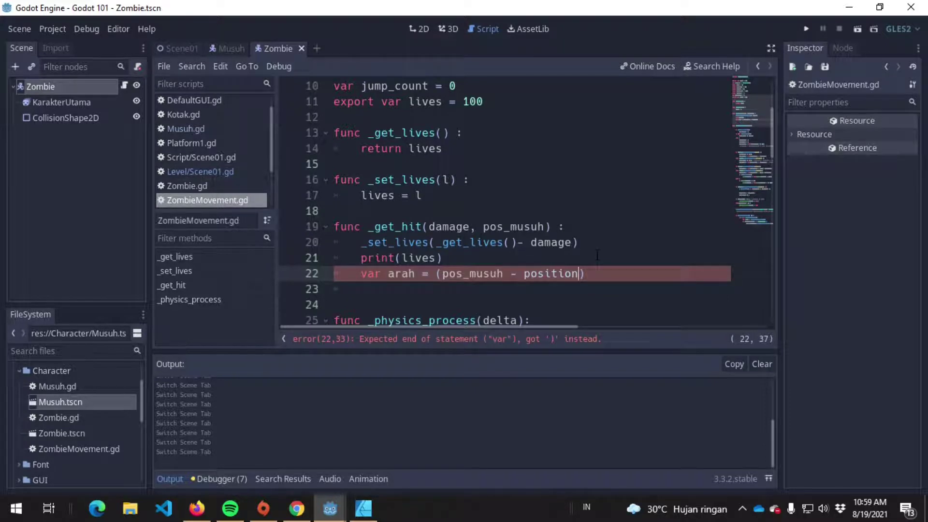
type(".norm")
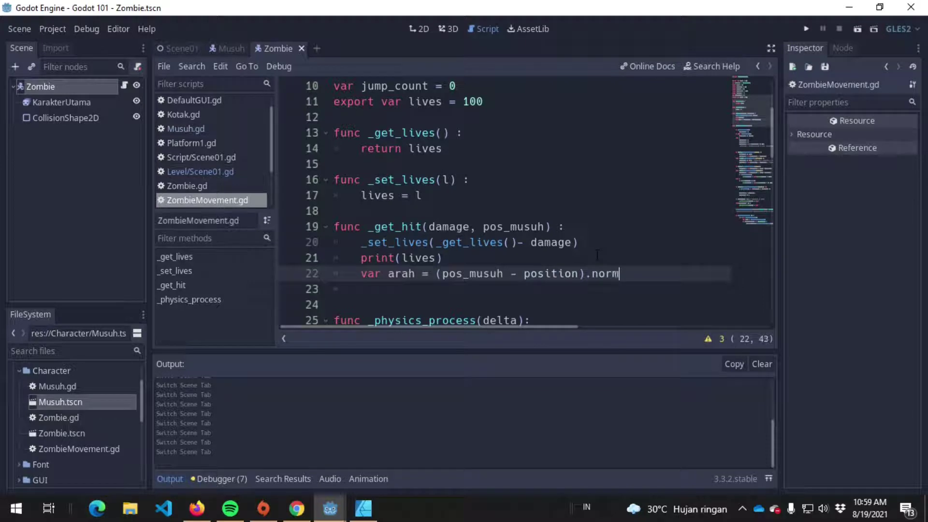
type("alized()")
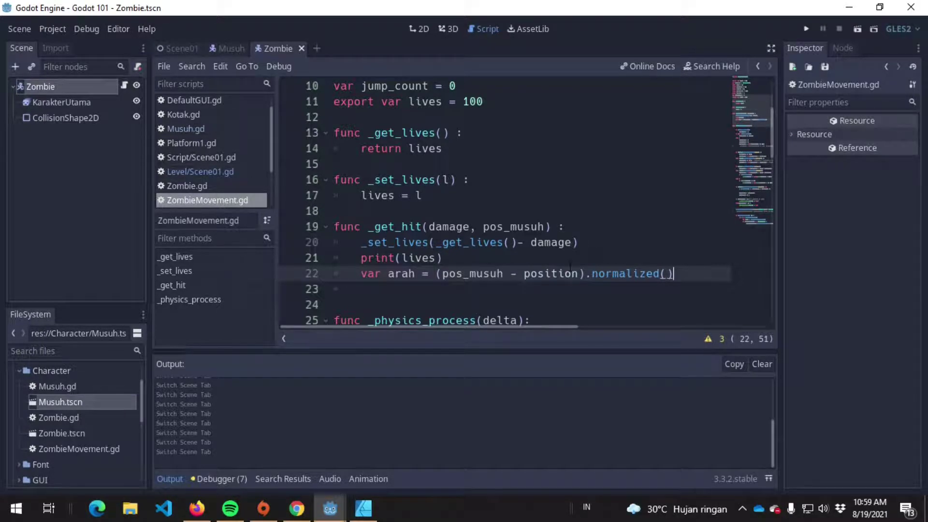
double_click(631, 272)
left_click(704, 274)
Add var pantul = Vector2(-arah * 2500) on the next line and save the script
key("Return")
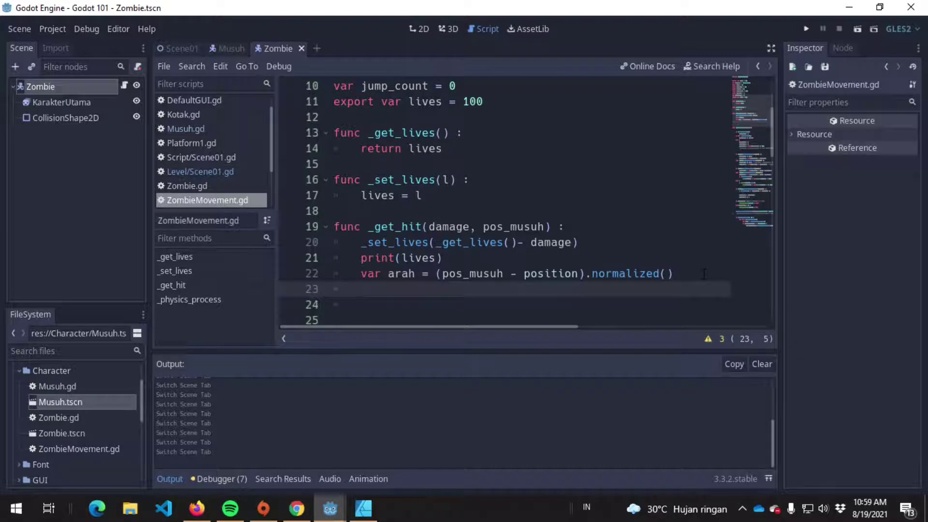
type("var ")
type("pantul = Vec")
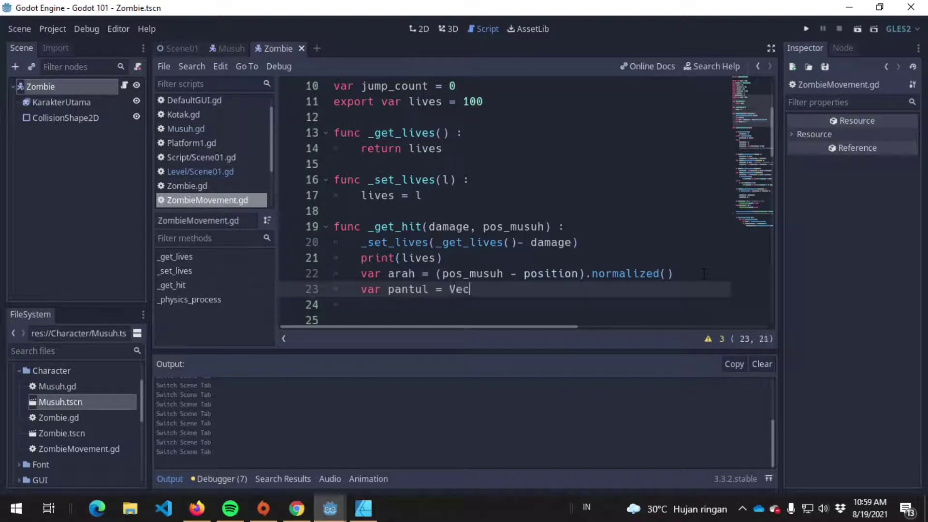
type("tor2(")
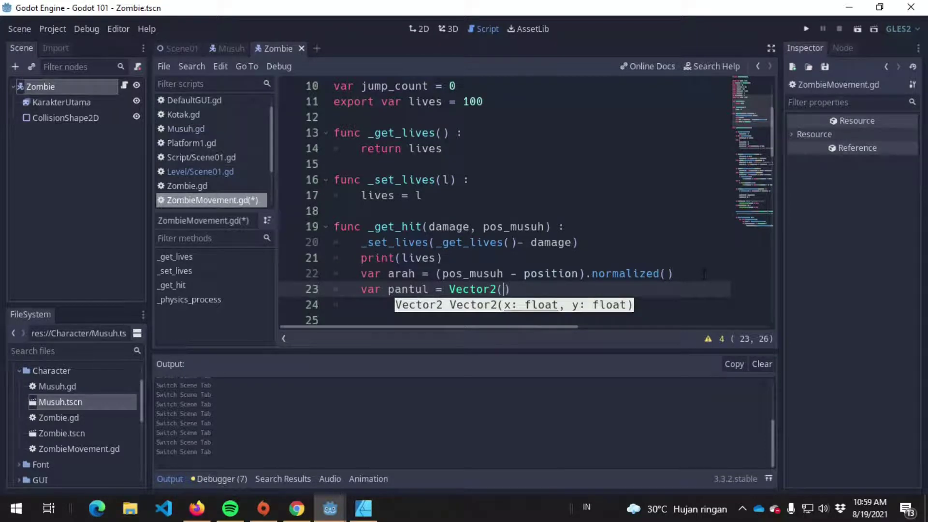
type("-arah ")
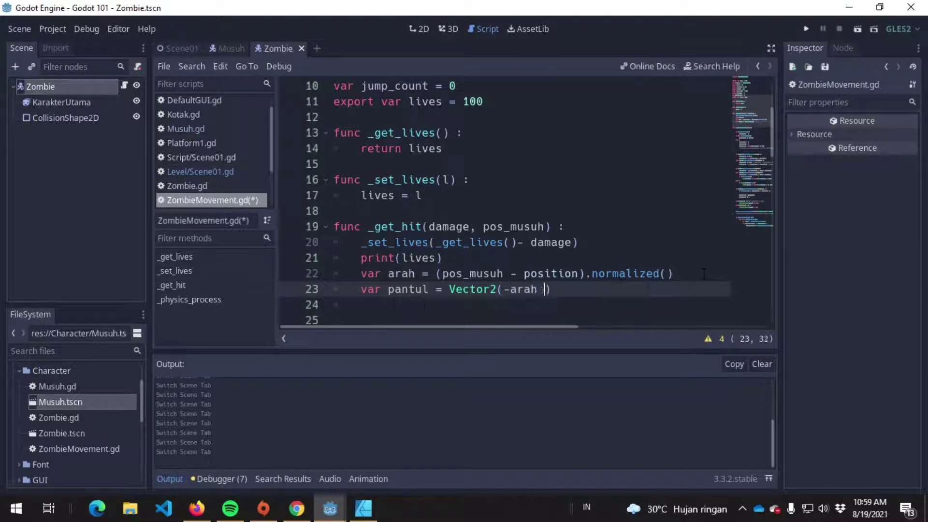
type("*")
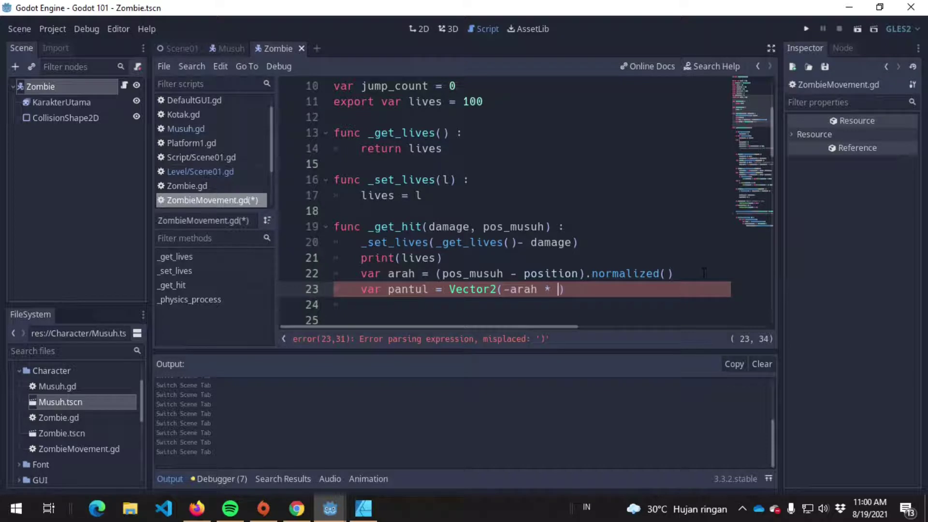
type("2500")
key("ctrl+s")
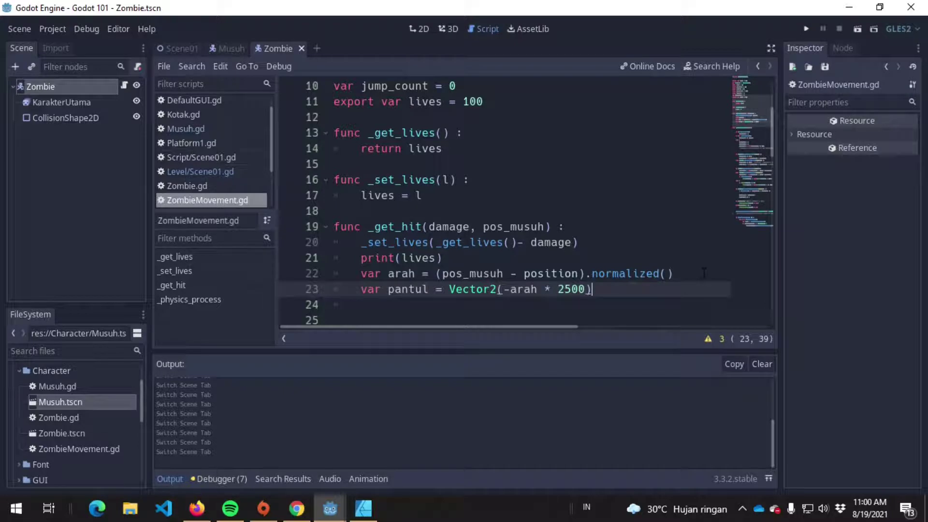
key("Return")
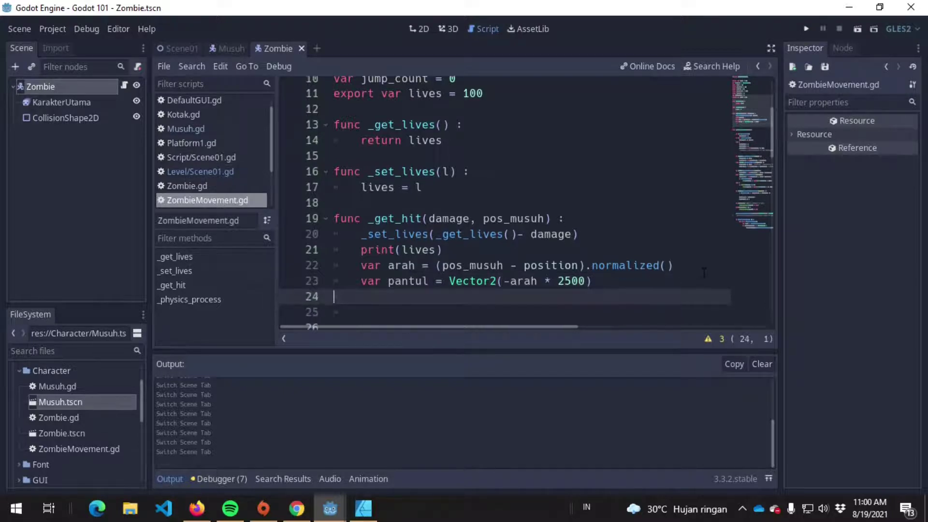
Add move_and_slide(pantul, Vector2.UP, false, 4, PI/4, false) to _get_hit and save
type("move_and_sli")
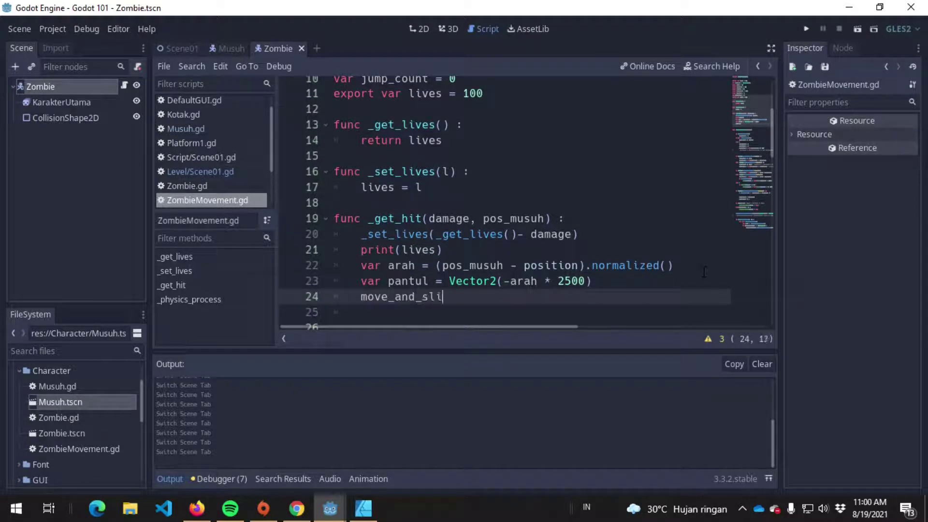
type("de(")
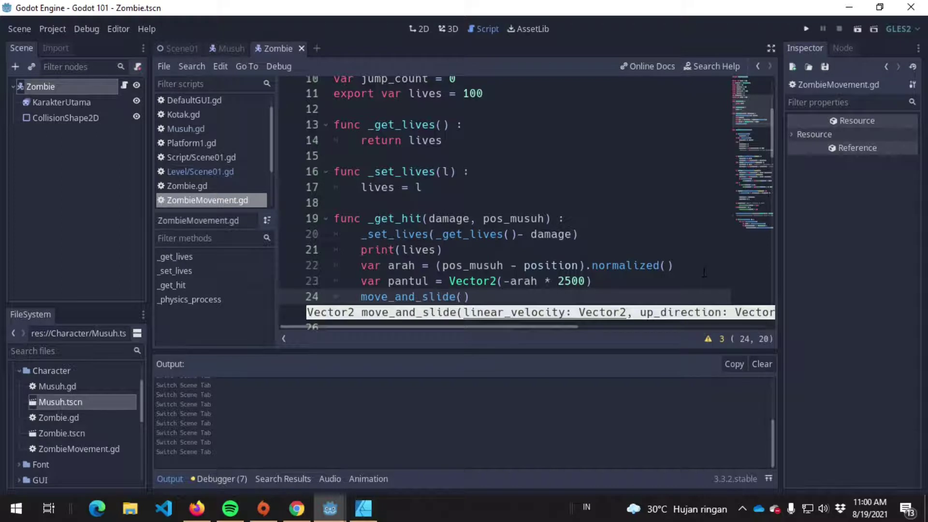
type("pantul, ")
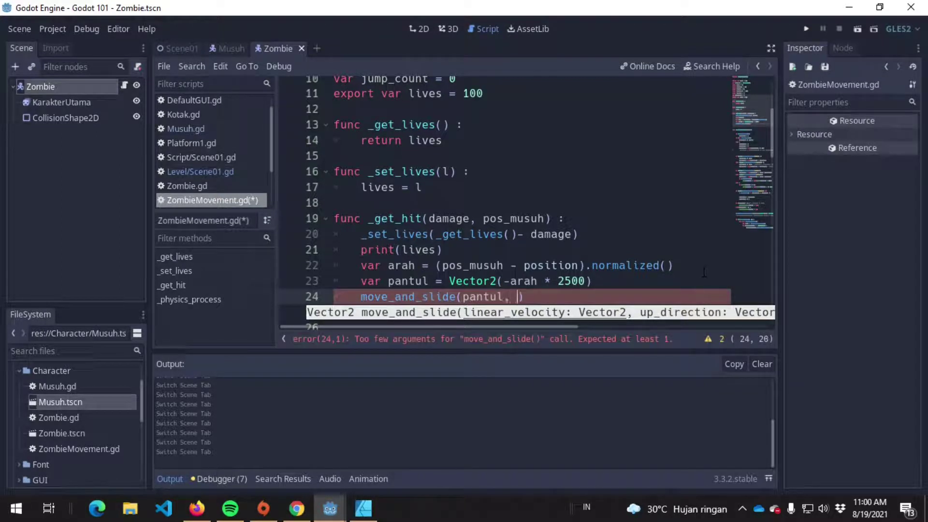
type("Vecto3")
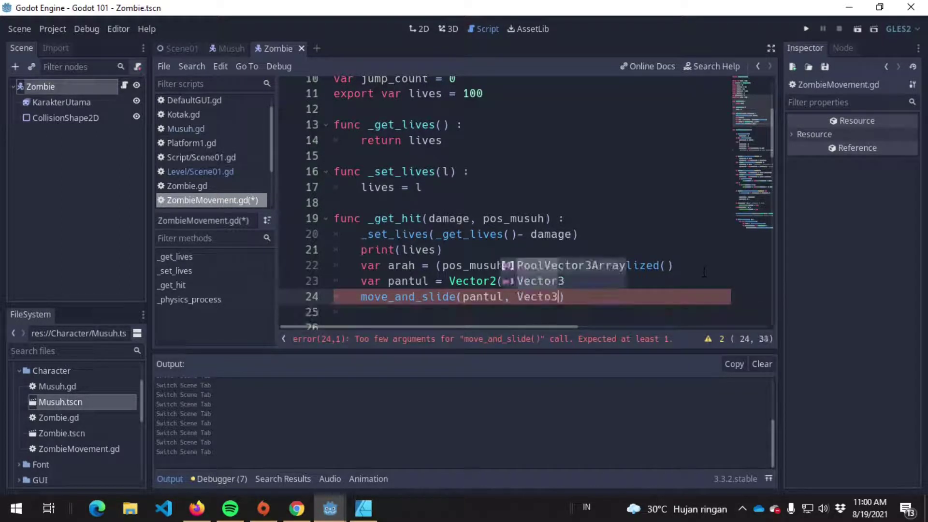
key("BackSpace")
type("r2.")
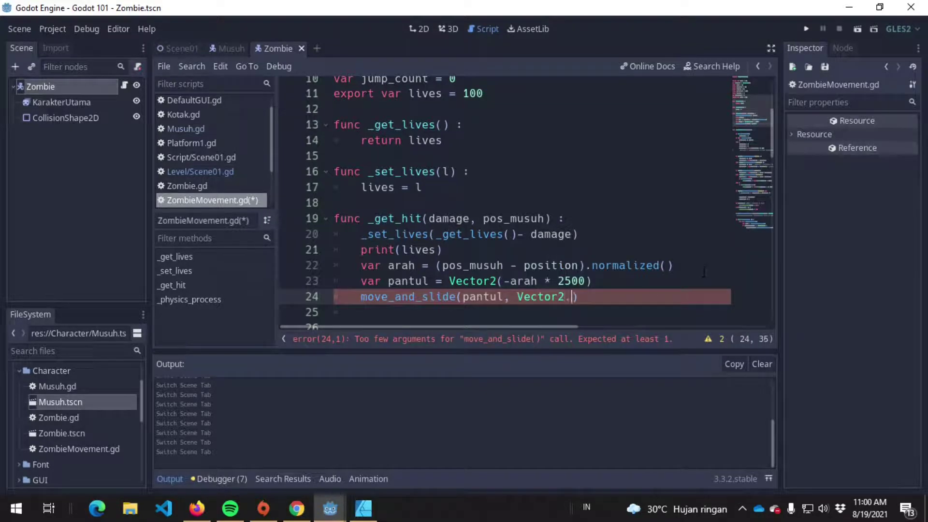
type("UP, fal")
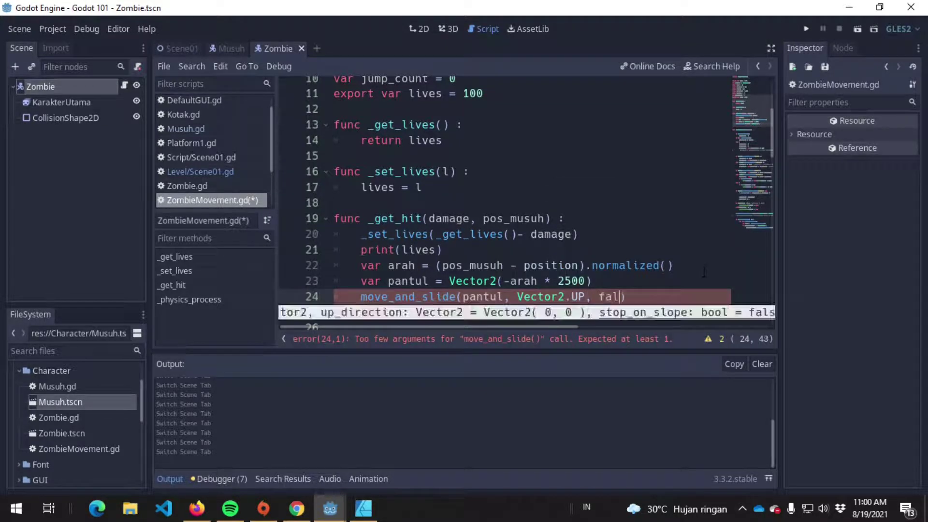
type("se, 4, ")
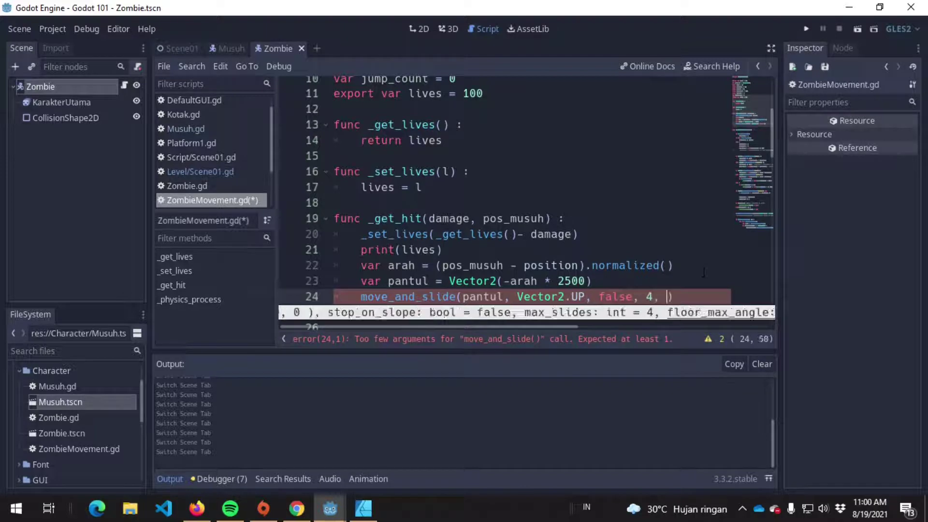
type("PI")
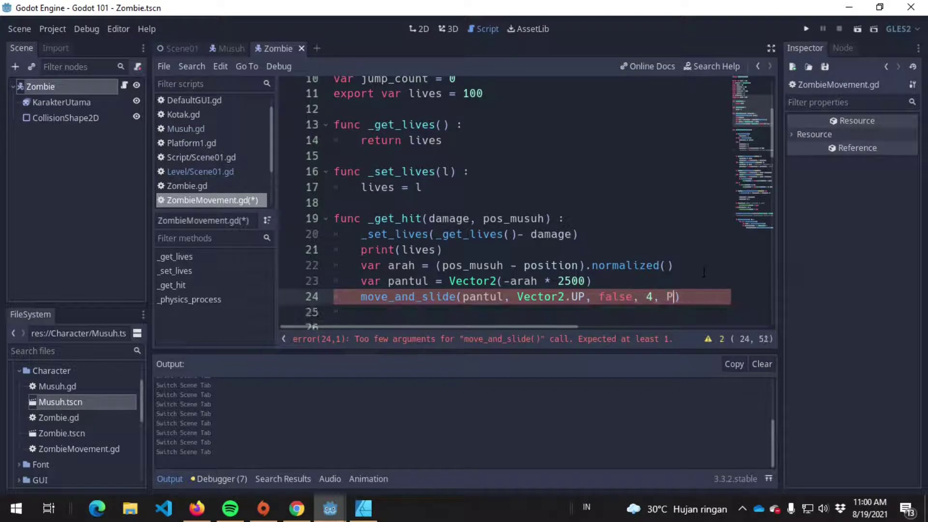
type("/3")
key("BackSpace")
type("4")
type(", ")
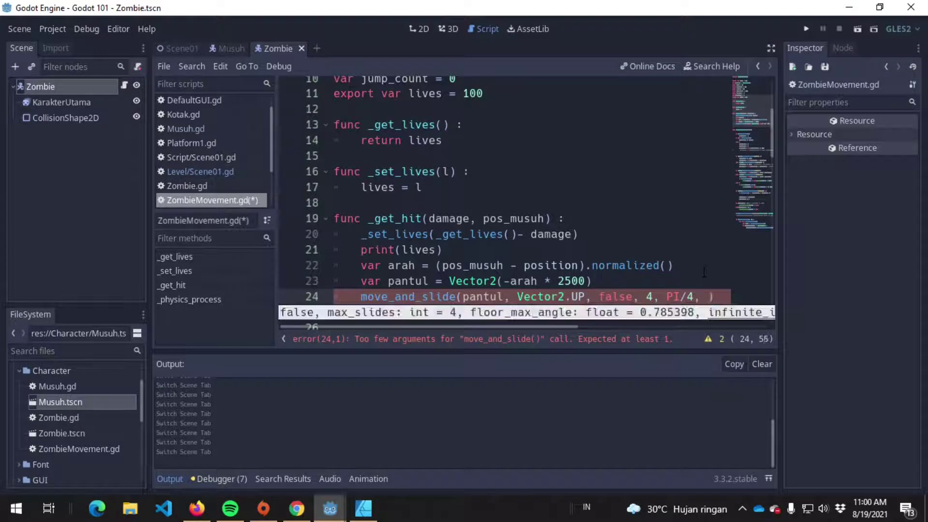
type("false")
key("ctrl+s")
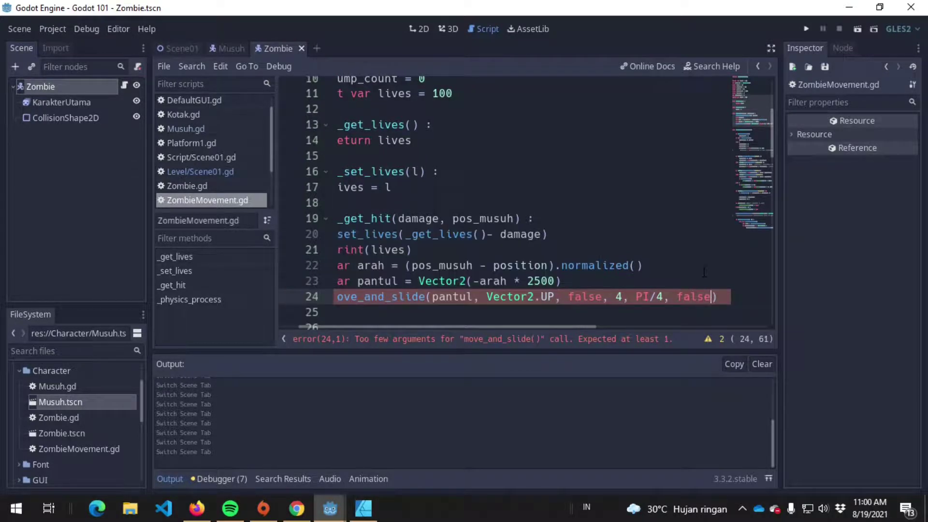
key("End")
key("Return")
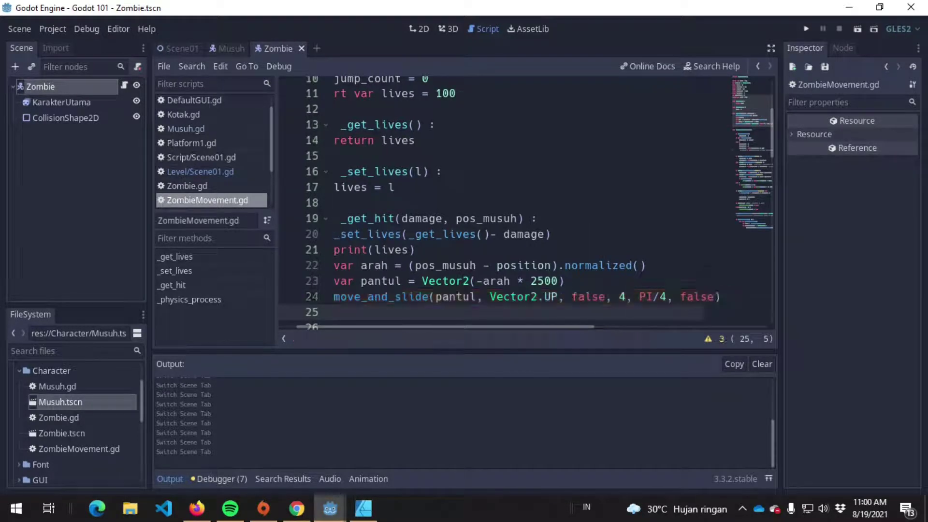
Switch the script editor to distraction-free mode, with the whole _get_hit function in view
left_click(768, 48)
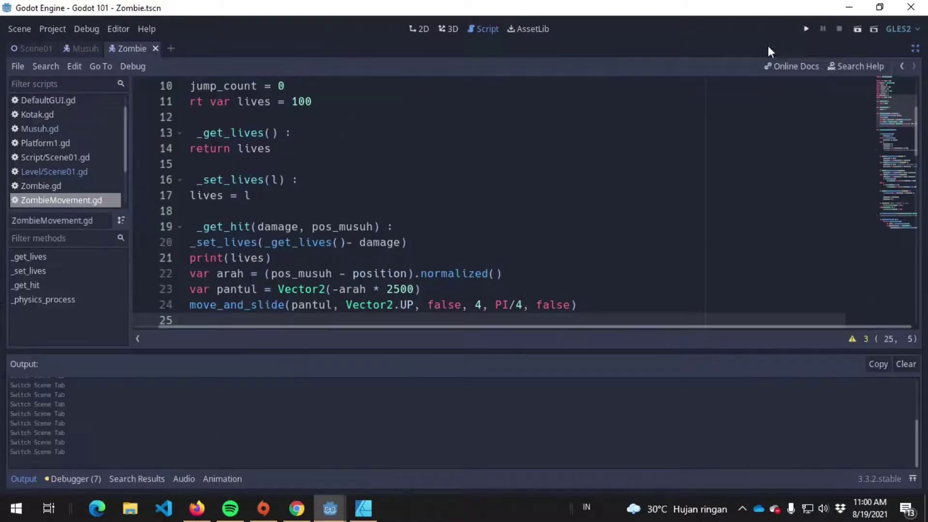
scroll(610, 262, "down", 4)
scroll(587, 259, "up", 1)
left_click(500, 193)
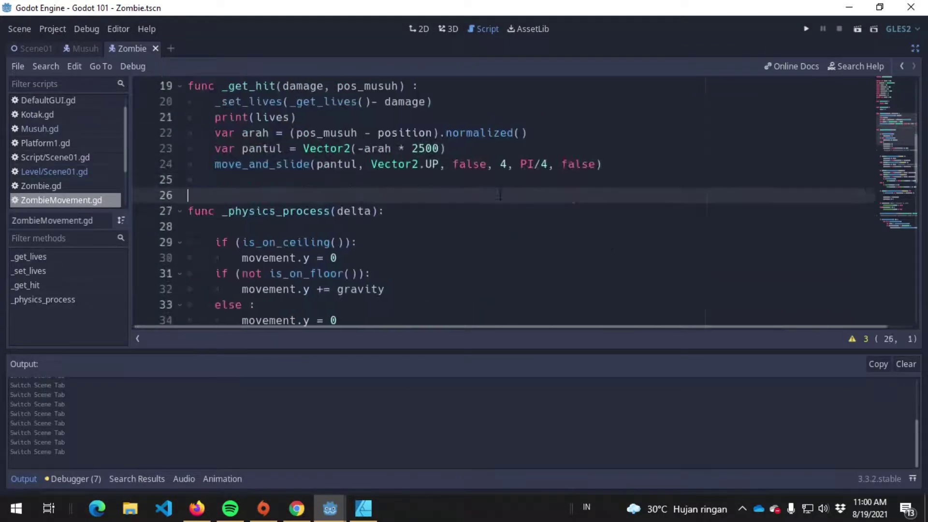
scroll(501, 195, "up", 2)
Test-run the game to check the zombie knockback, then close the game window
left_click(806, 29)
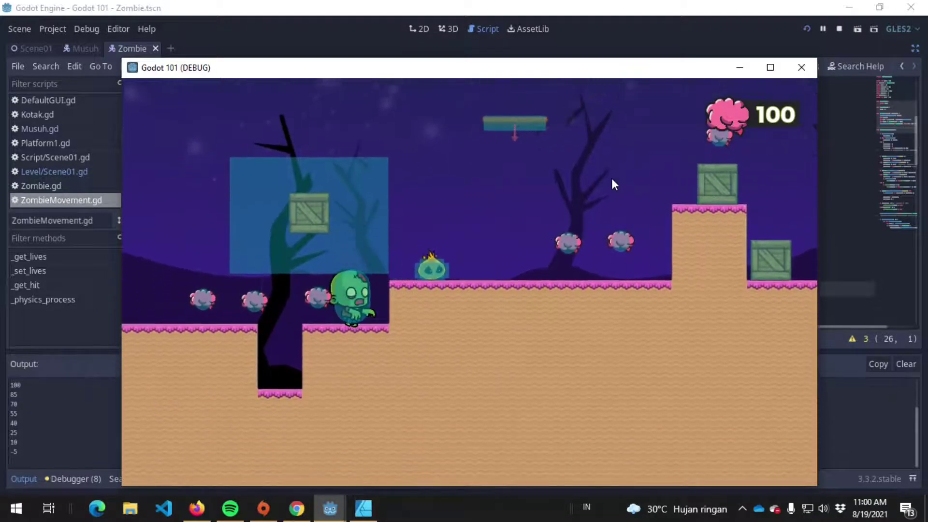
left_click_drag(636, 73, 601, 64)
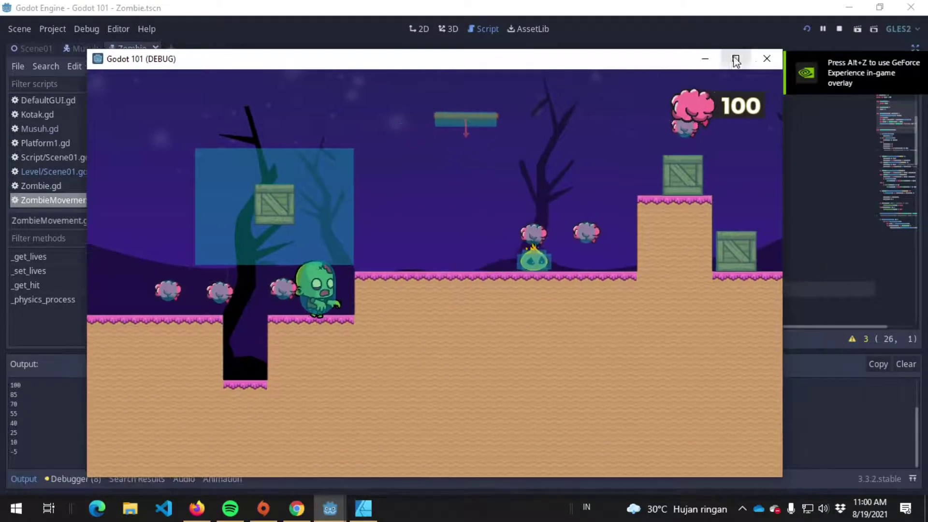
left_click(765, 59)
left_click(547, 242)
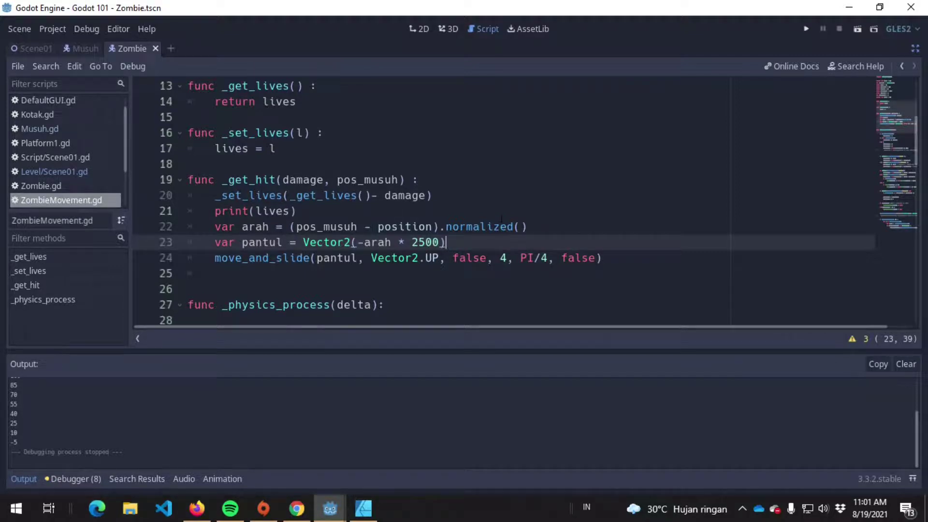
Insert a blank line below print(lives) and turn distraction-free mode off
left_click(527, 227)
key("Up")
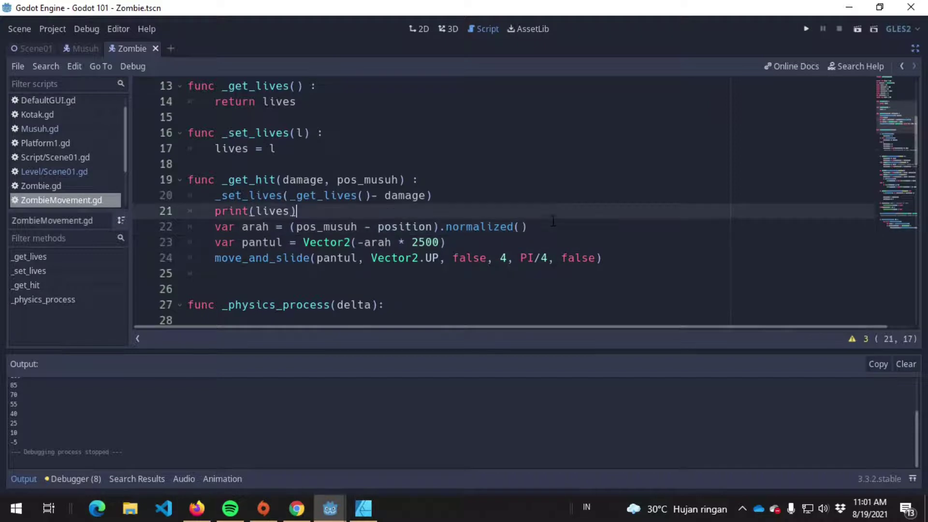
key("Return")
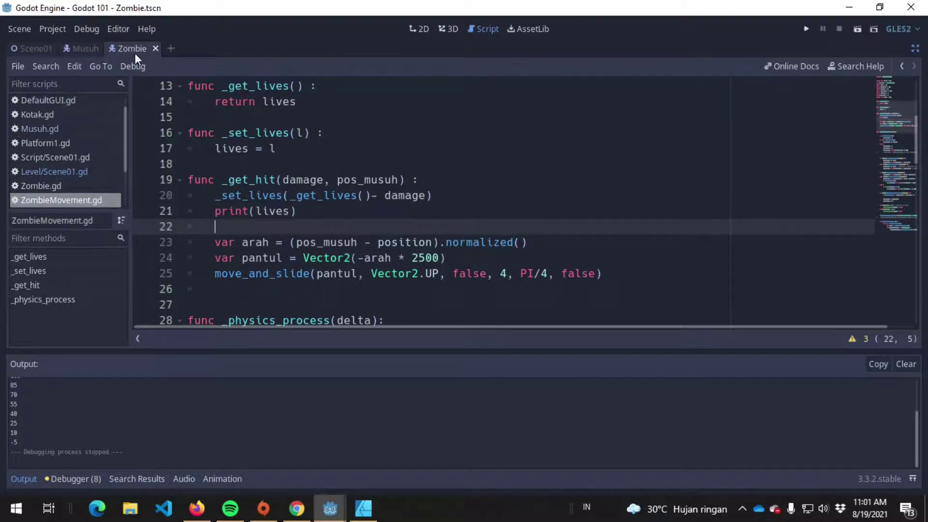
left_click(915, 48)
Tint the Zombie node red through its Visibility Modulate colour
left_click(94, 101)
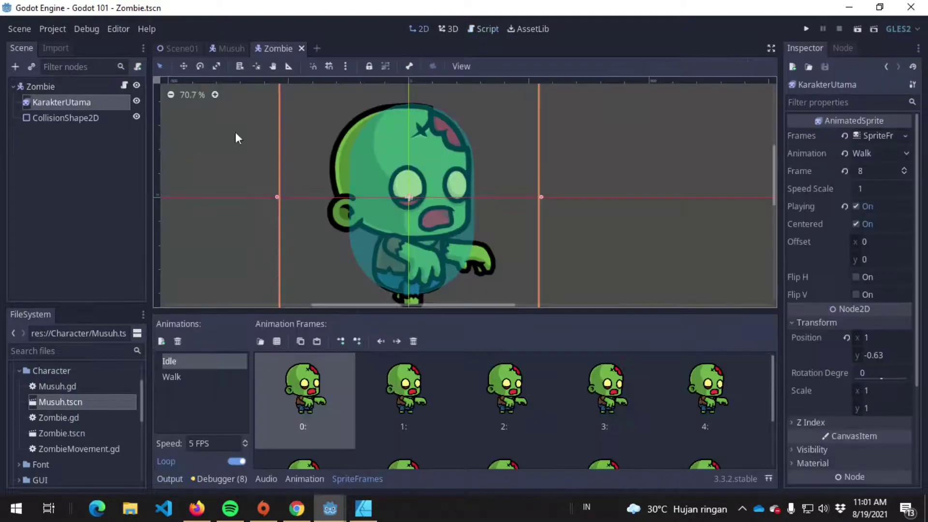
left_click(41, 86)
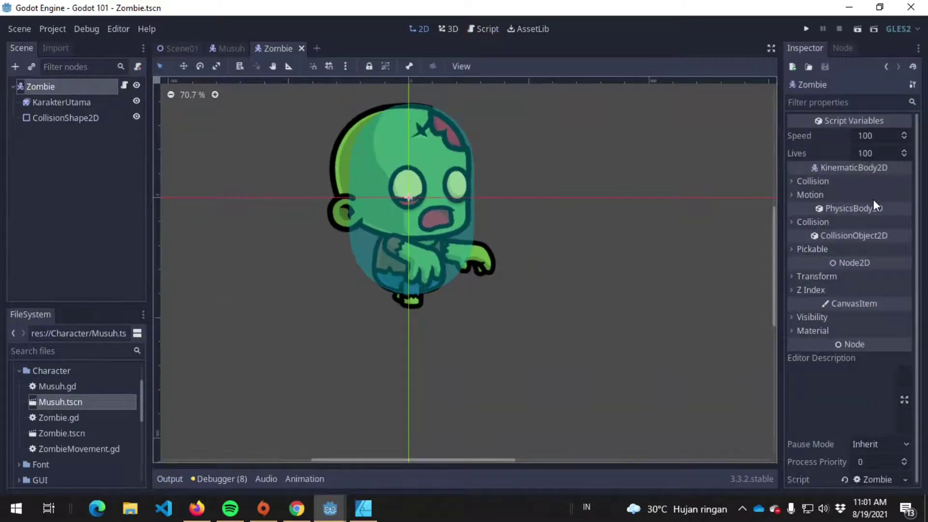
left_click(829, 321)
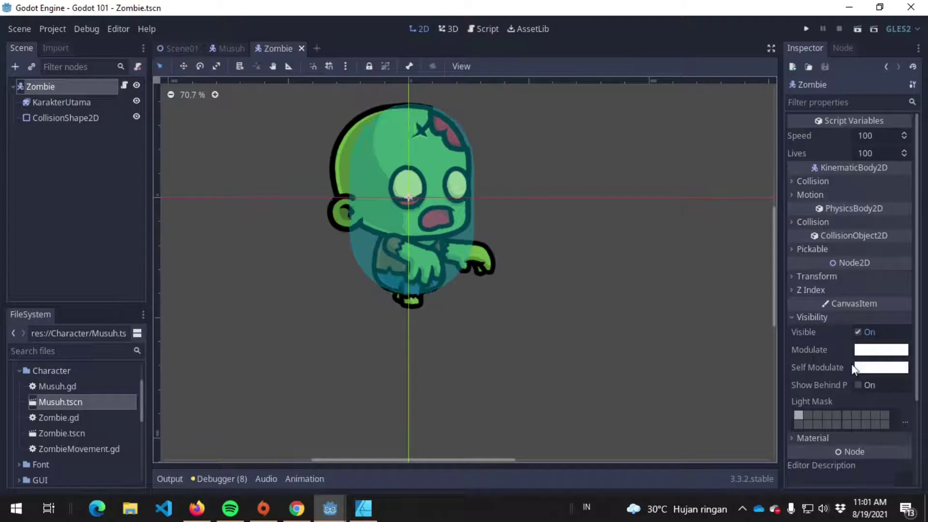
left_click(891, 352)
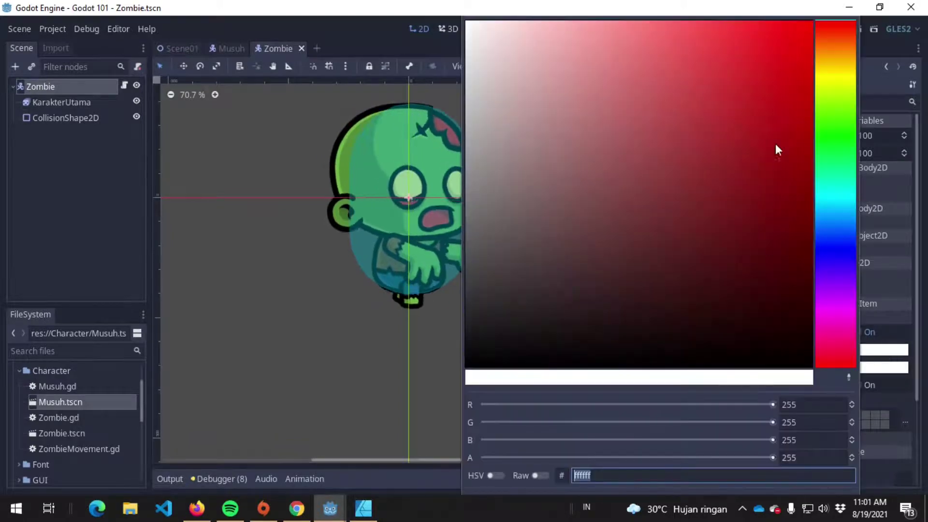
left_click_drag(775, 138, 785, 165)
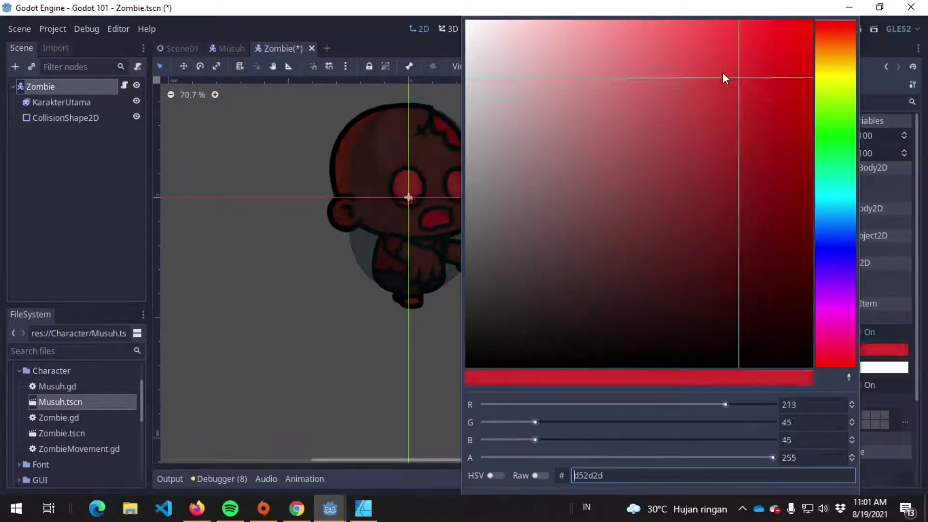
left_click_drag(723, 79, 728, 79)
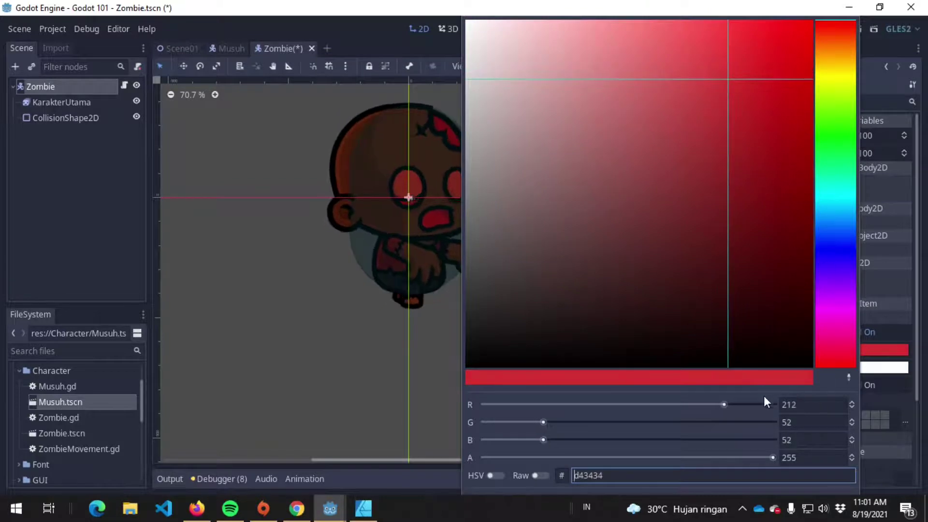
left_click(884, 405)
Reset the Zombie's Modulate to white and reopen its ZombieMovement.gd script
left_click(867, 354)
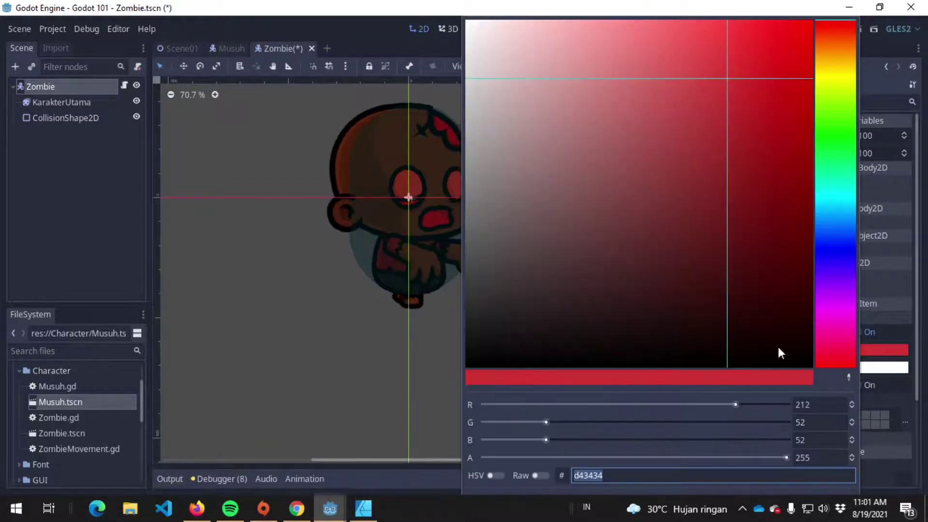
left_click_drag(777, 344, 479, 22)
left_click(327, 331)
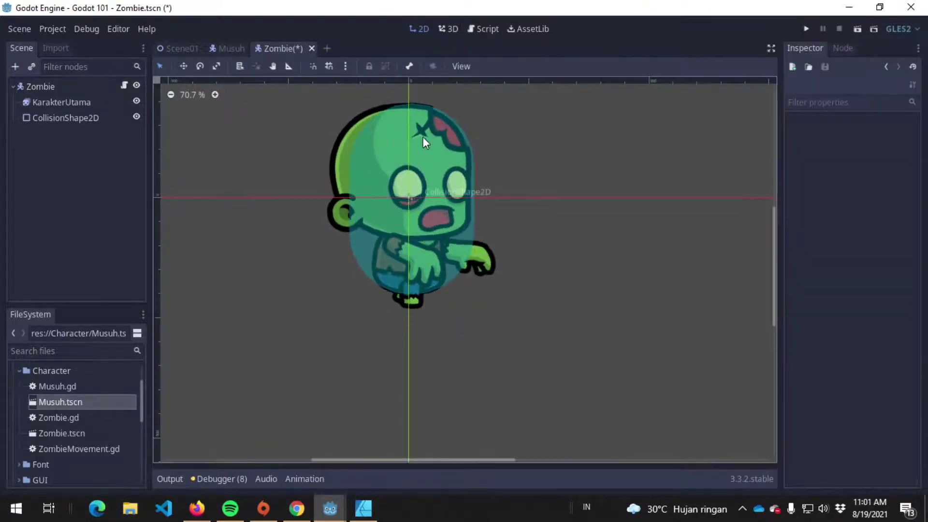
left_click(124, 86)
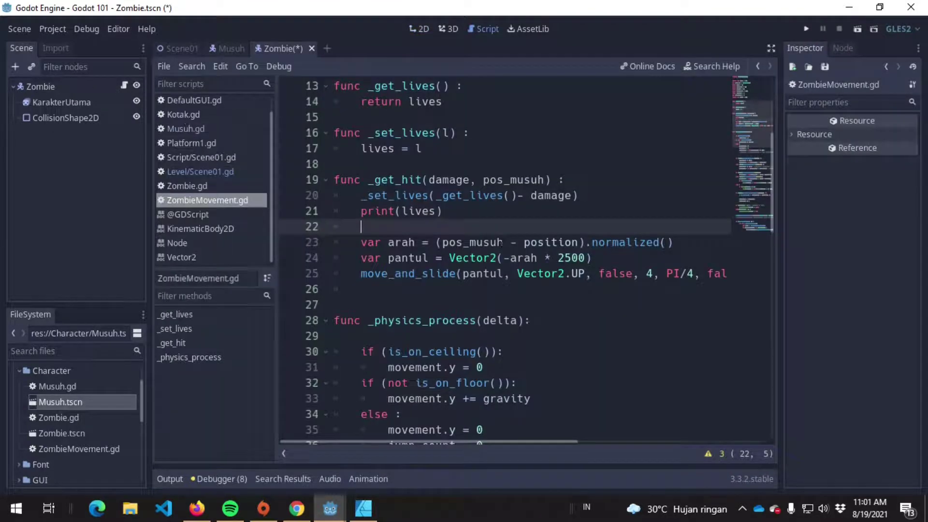
Add set_modulate(Color(1,0,0,1)) on line 26 of _get_hit and save the script
left_click(442, 211)
left_click(457, 274)
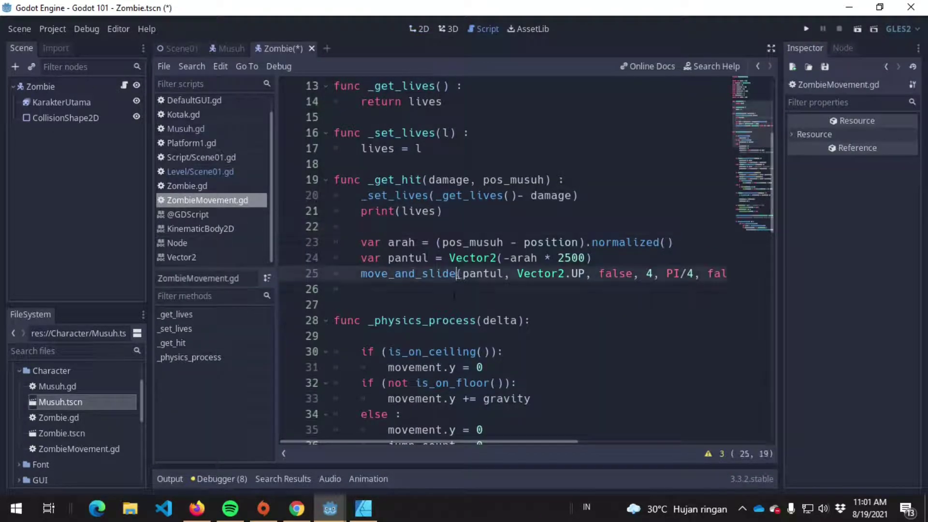
left_click(459, 304)
left_click(460, 288)
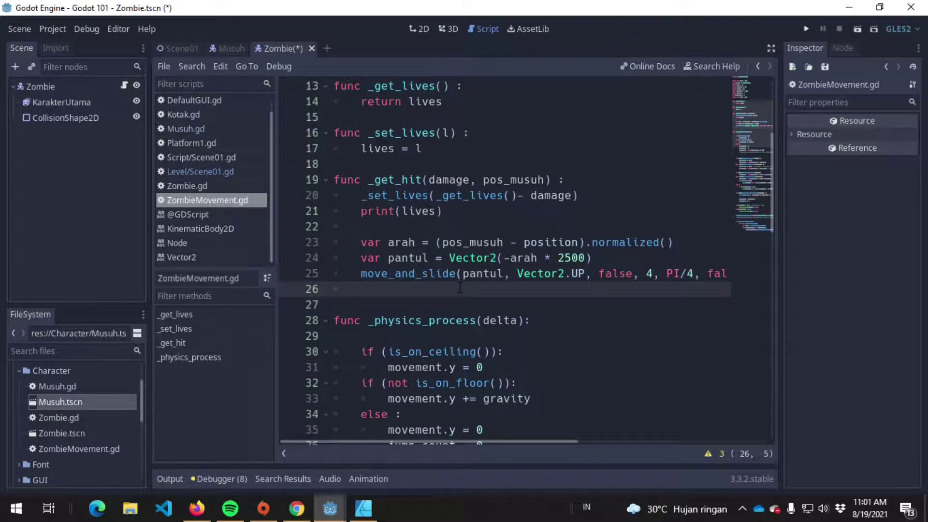
type("set")
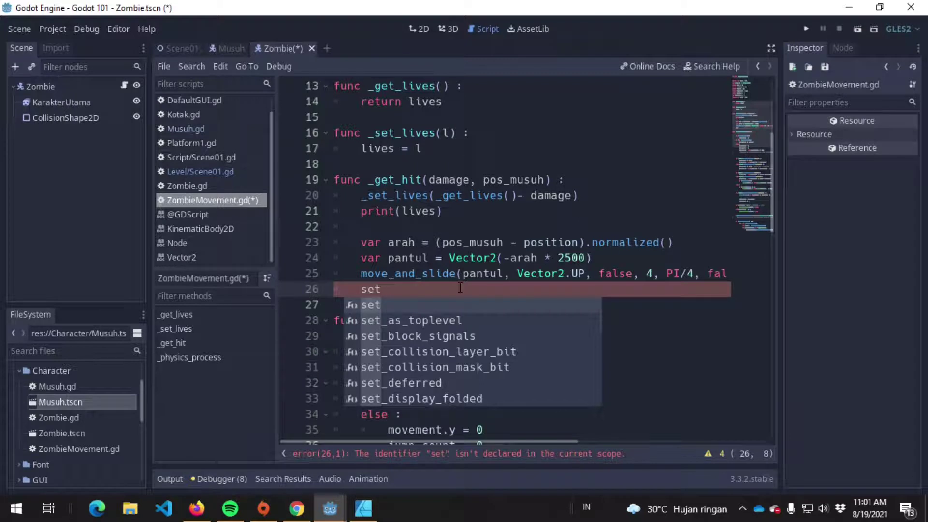
type("_modulate(")
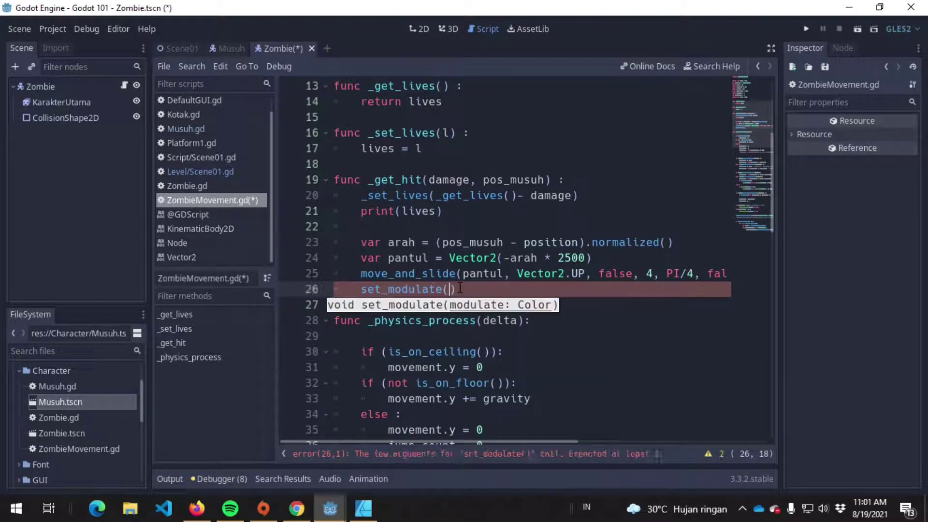
type("Col")
type("or(")
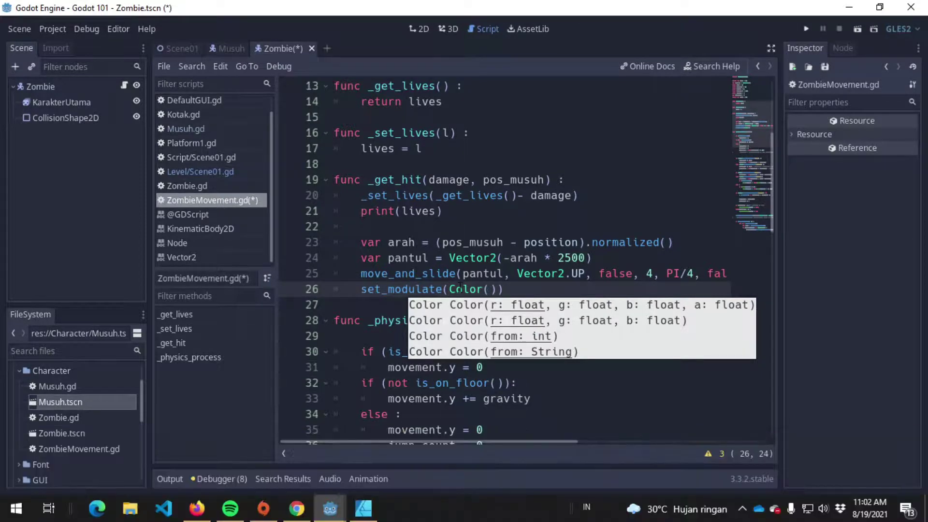
type("1,0,")
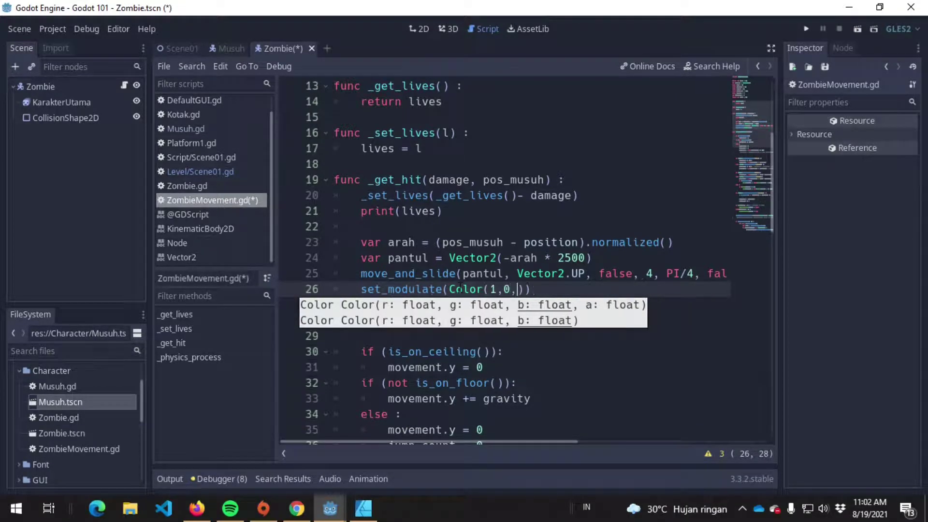
type("0,1")
key("ctrl+s")
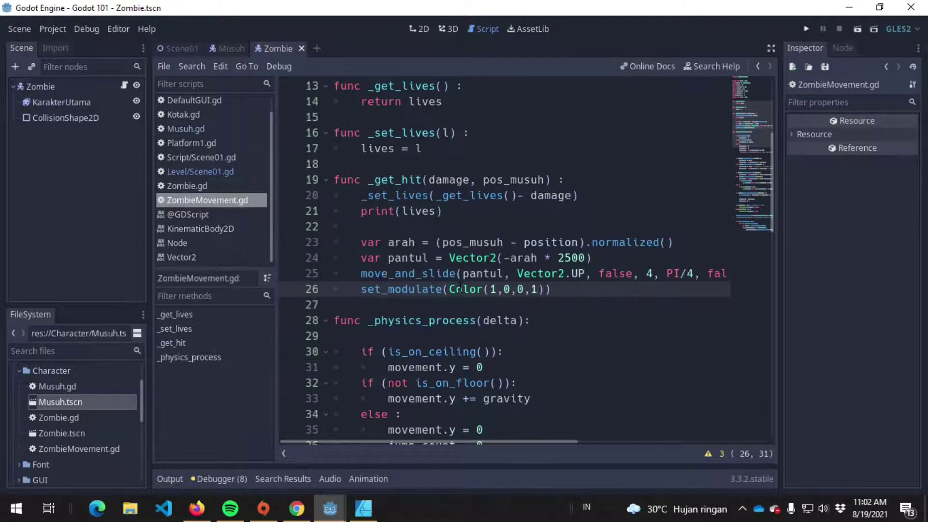
key("End")
Run the game, watch the hit zombie turn red, then close the game window
left_click(805, 28)
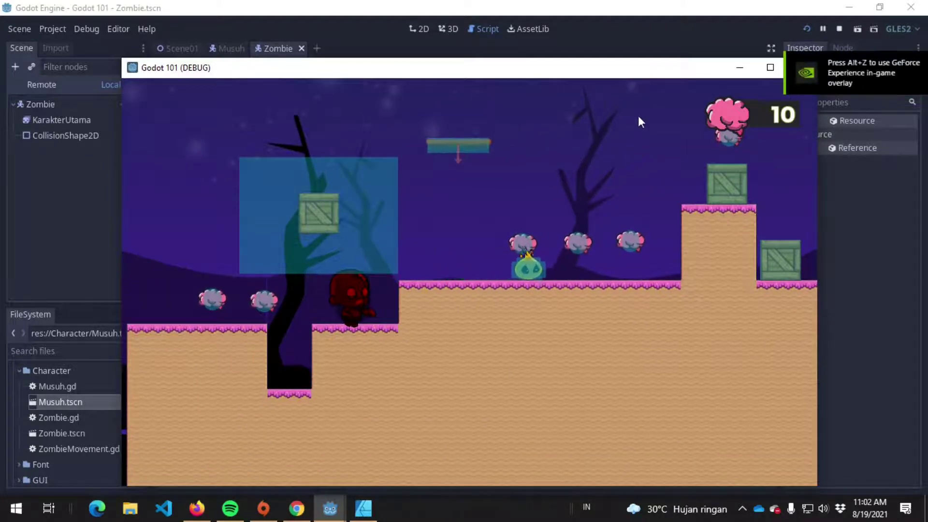
left_click(749, 51)
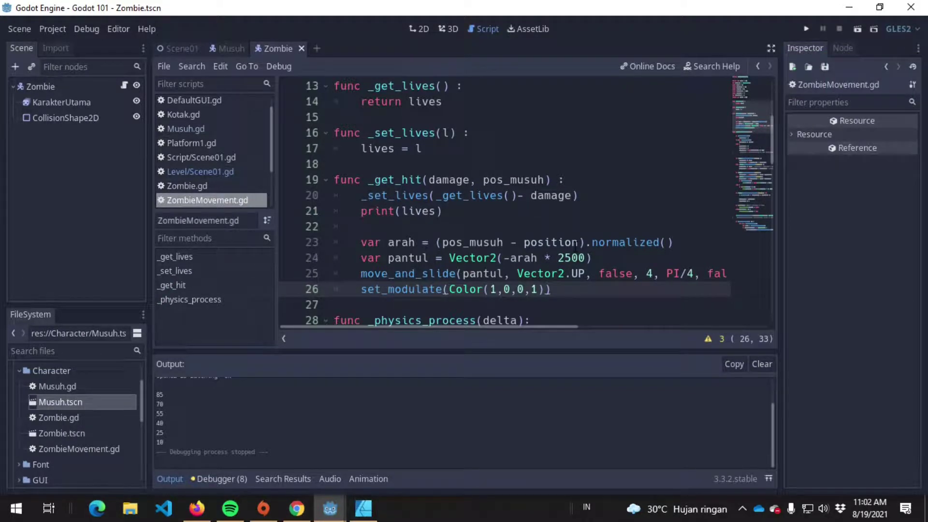
Delete the empty line 22 so var arah directly follows print(lives)
scroll(576, 241, "down", 1)
left_click(513, 167)
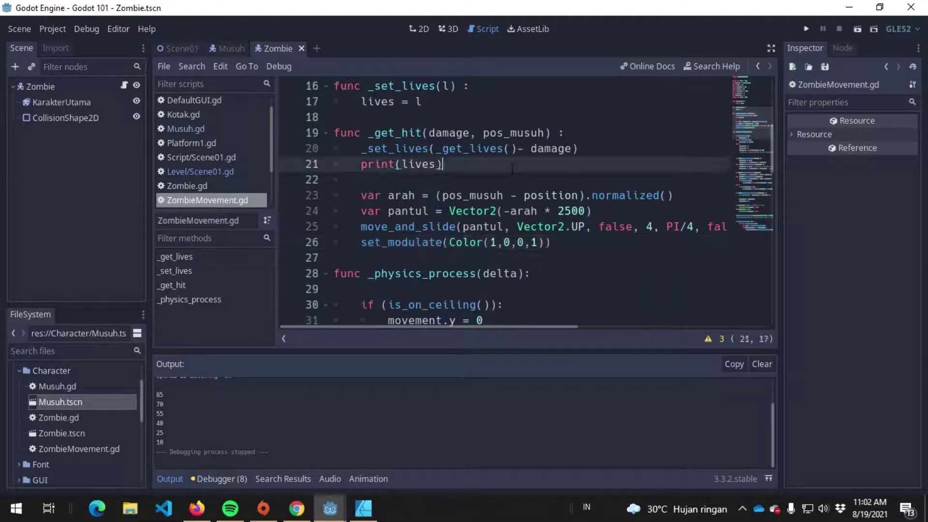
key("Down")
key("BackSpace")
key("BackSpace")
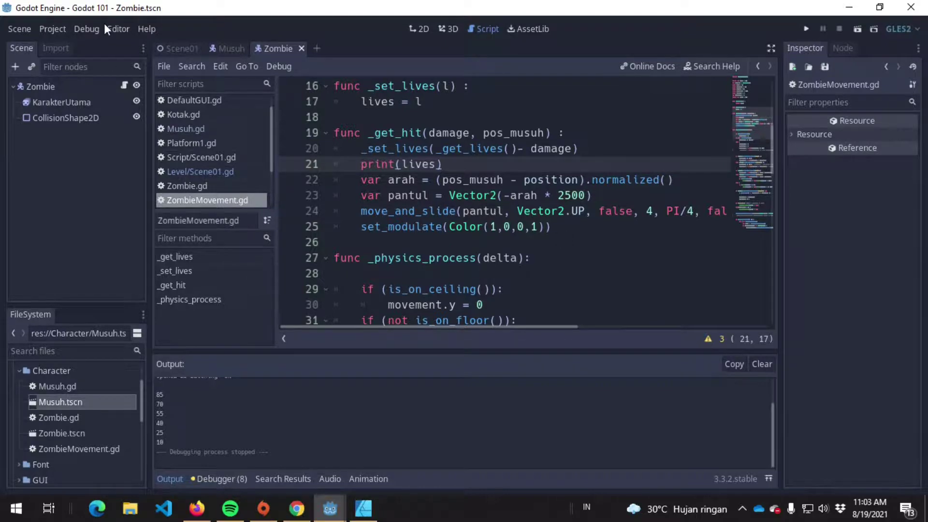
Add a Timer node as a child of the Zombie root node
left_click(87, 89)
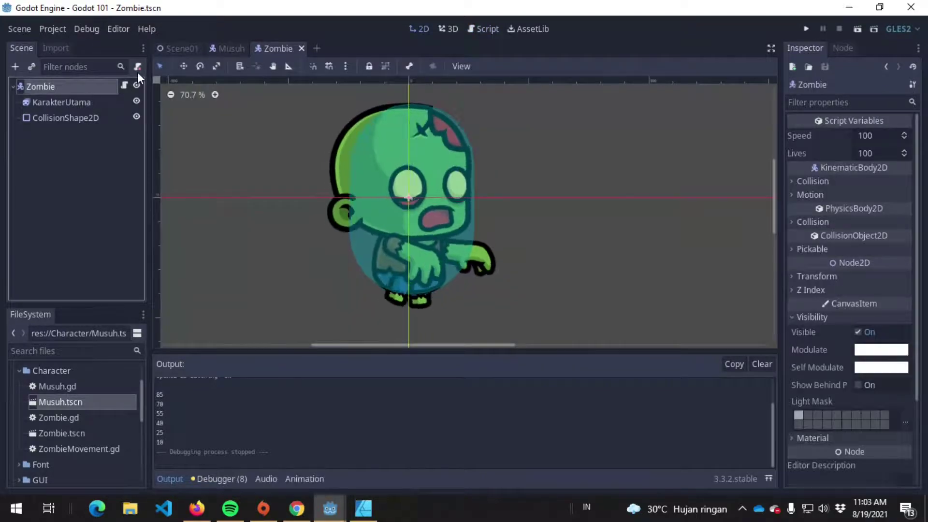
key("ctrl+a")
type("T")
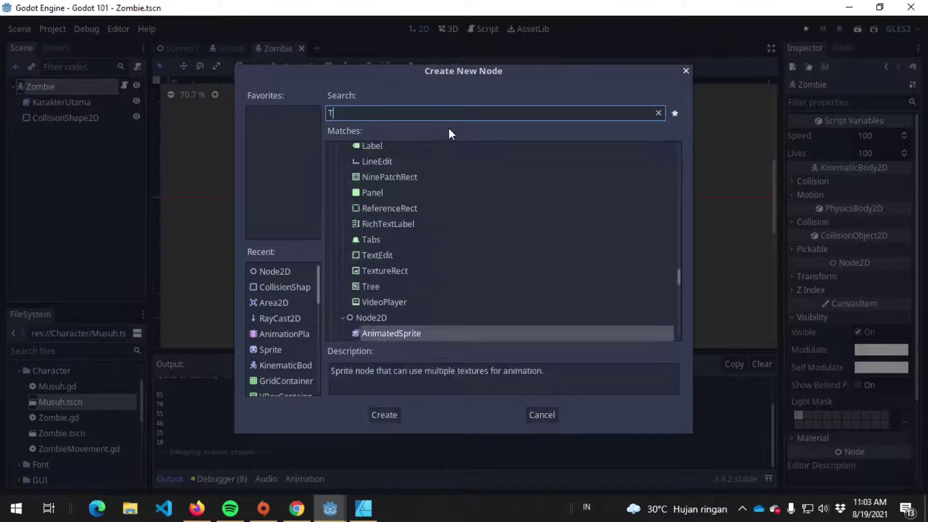
type("imer")
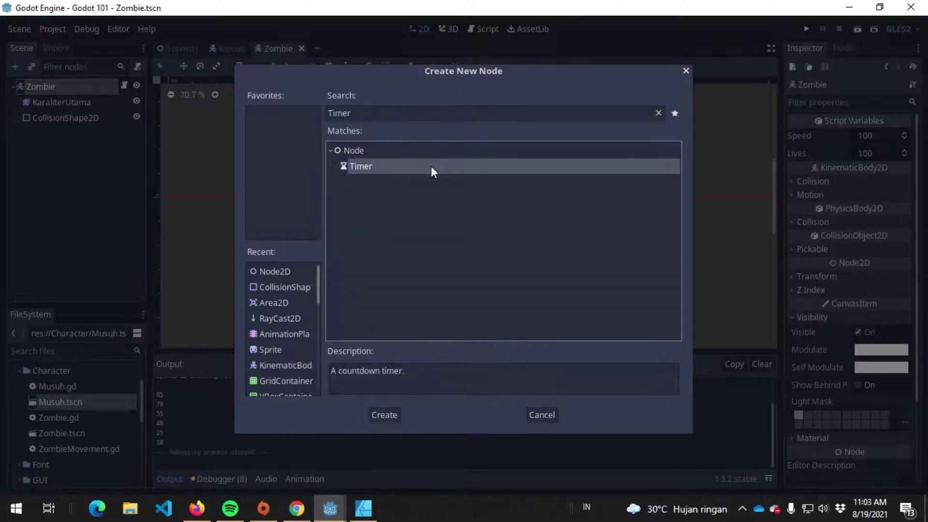
double_click(431, 166)
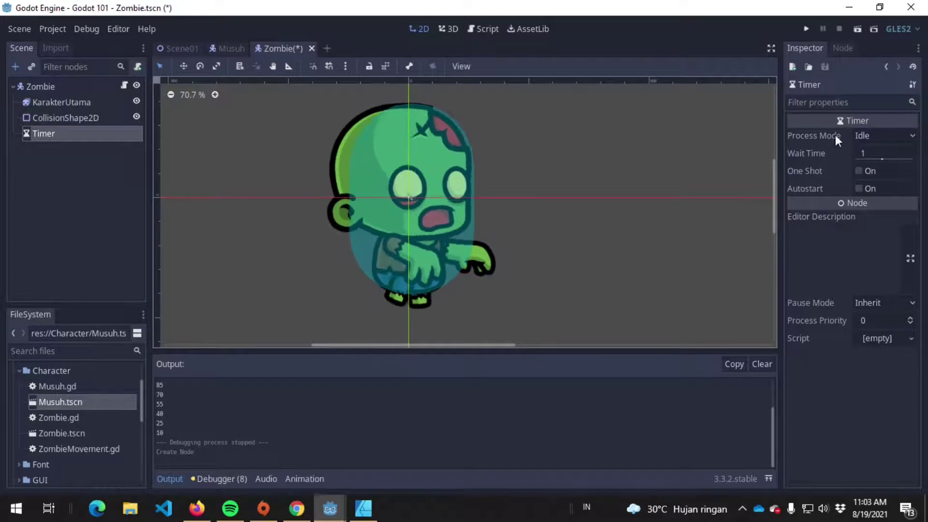
Set the Timer to Physics process mode, One Shot, with a 0.25 second wait time
left_click(888, 135)
left_click(889, 156)
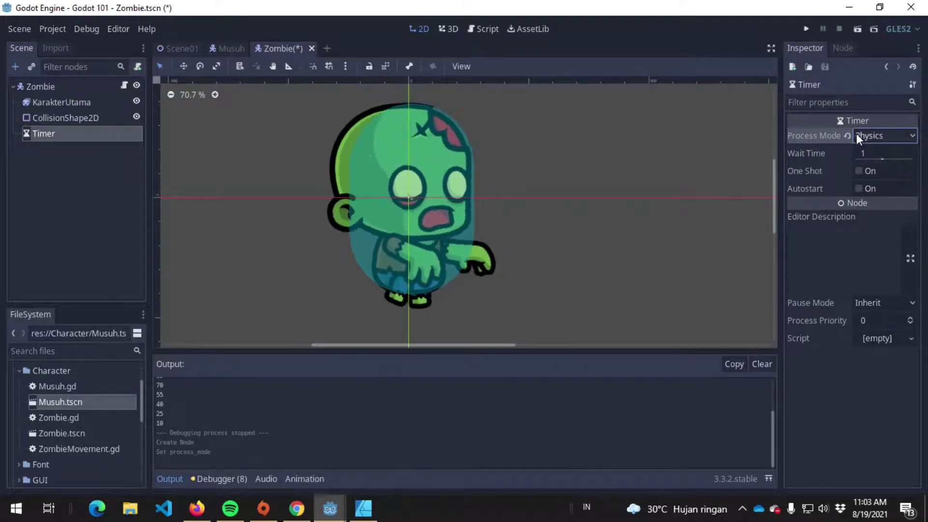
mouse_move(819, 157)
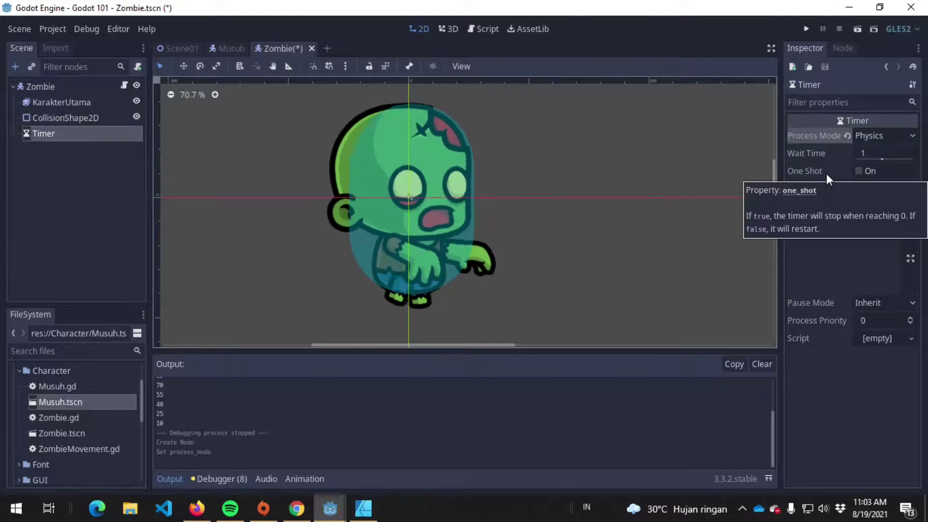
left_click(880, 169)
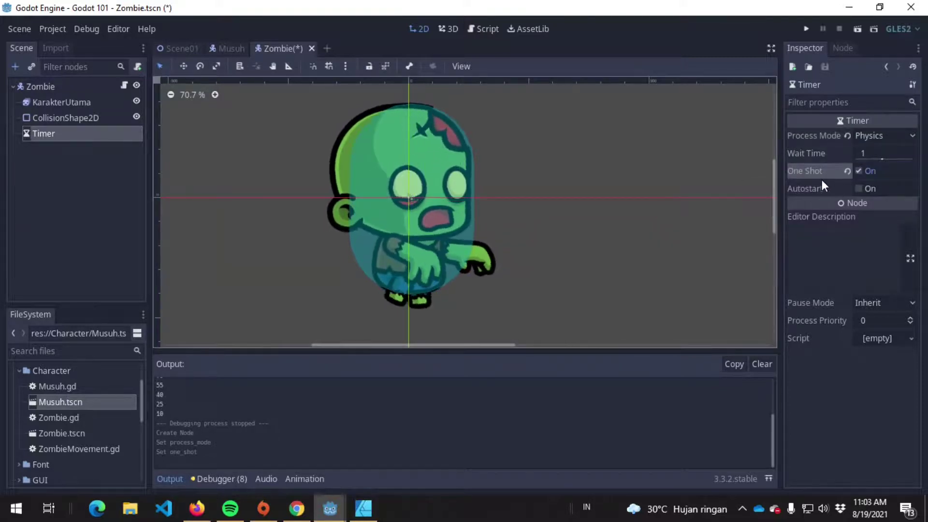
mouse_move(821, 193)
left_click(883, 147)
type("25")
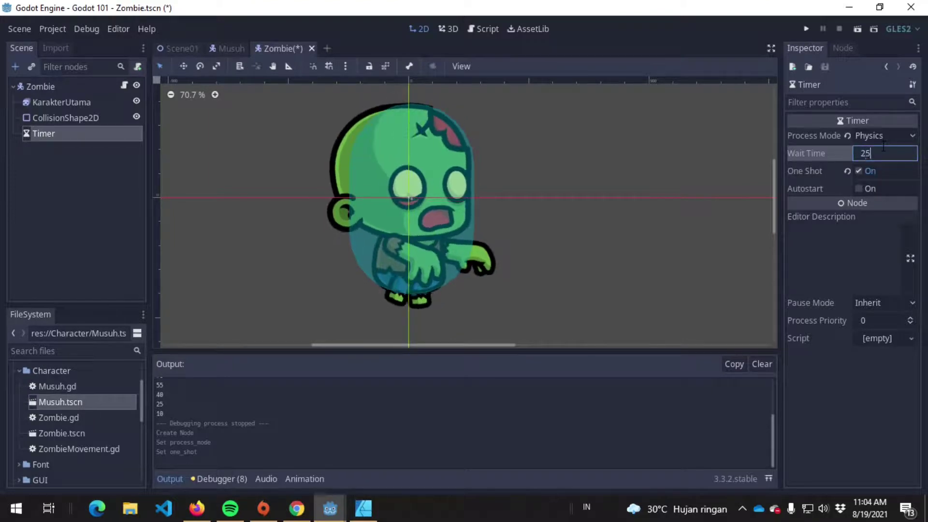
type("0")
key("Return")
left_click(883, 147)
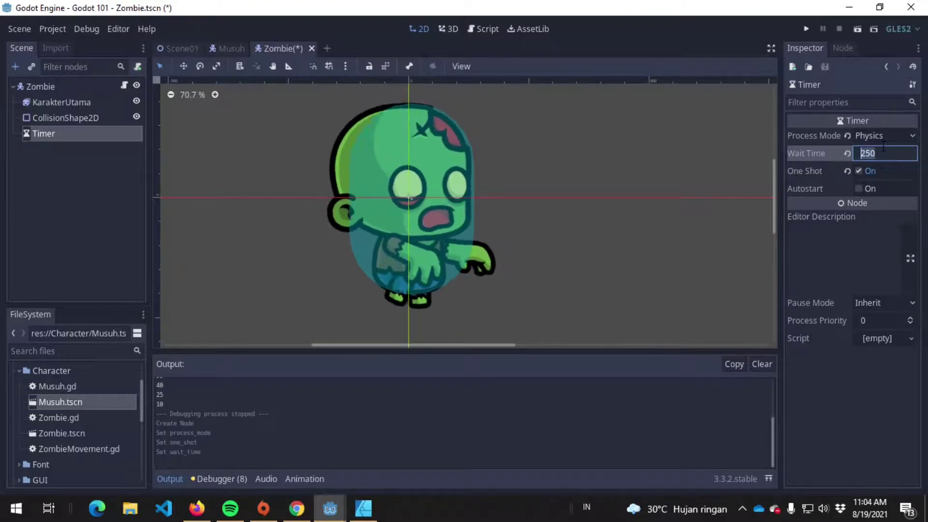
type("0.25")
key("Return")
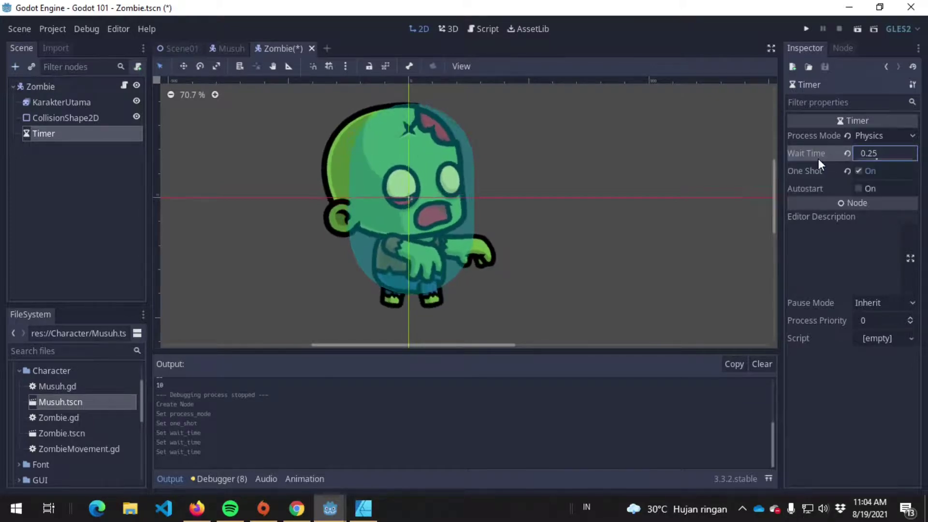
left_click(839, 48)
Connect the Timer's timeout() signal to a new _on_Timer_timeout function in ZombieMovement.gd
left_click(828, 130)
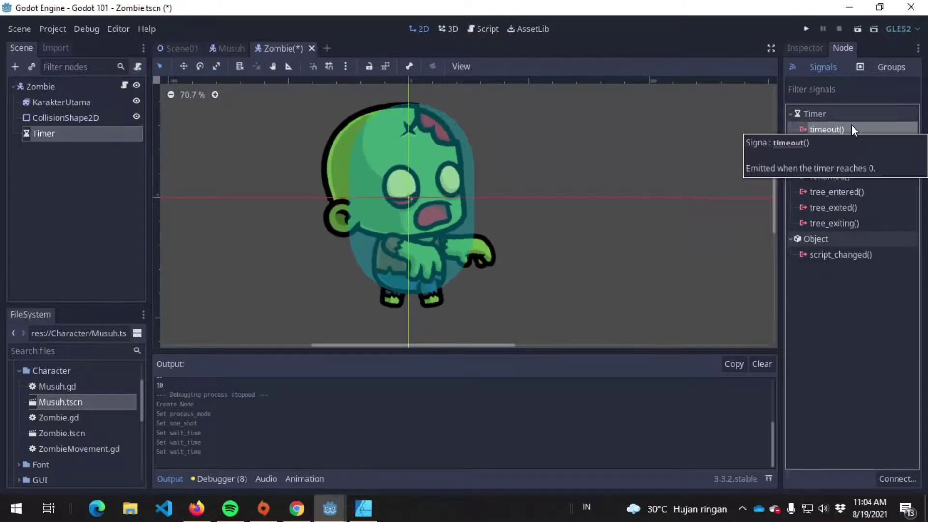
left_click(808, 49)
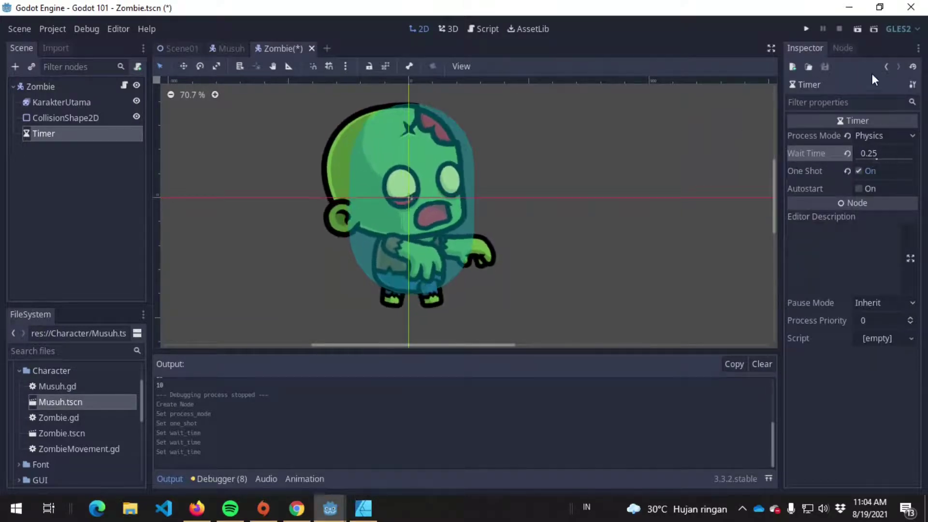
left_click(843, 49)
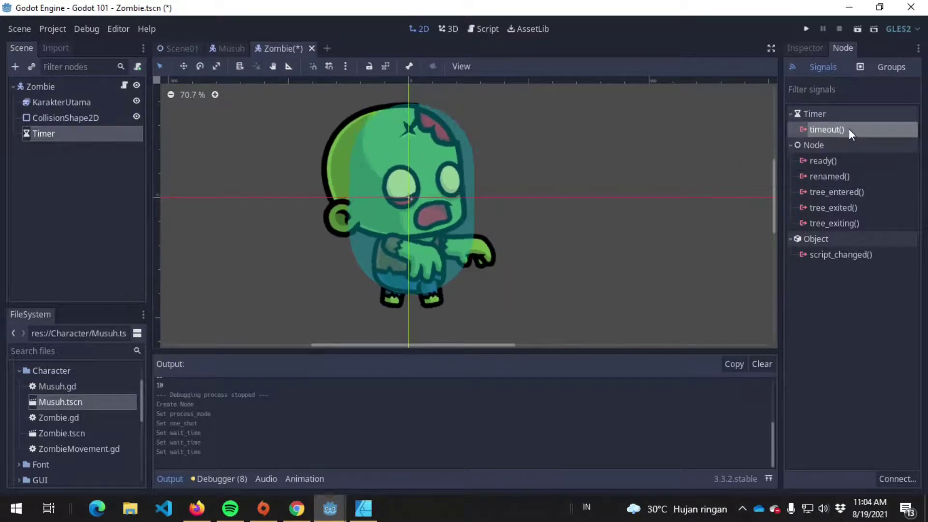
double_click(849, 129)
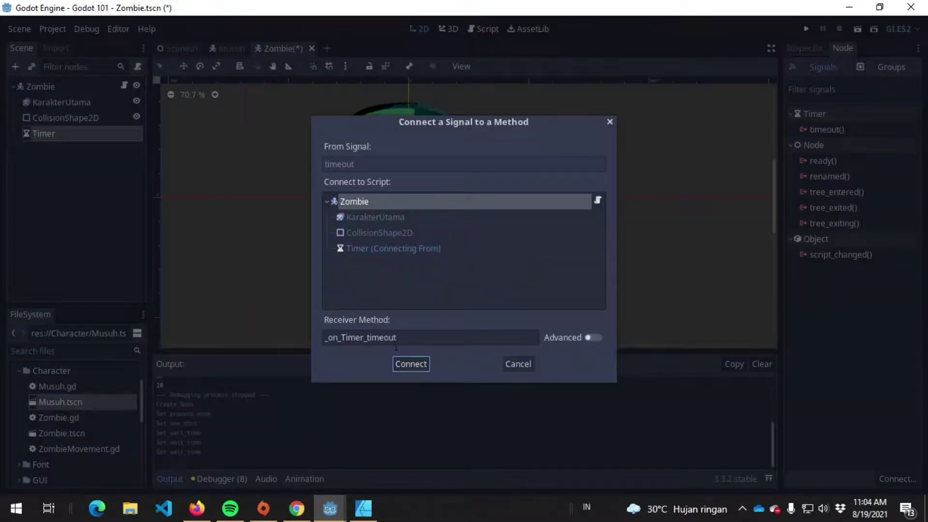
left_click(405, 363)
Delete the blank lines above the generated _on_Timer_timeout function and select it
scroll(469, 256, "down", 1)
left_click(470, 254)
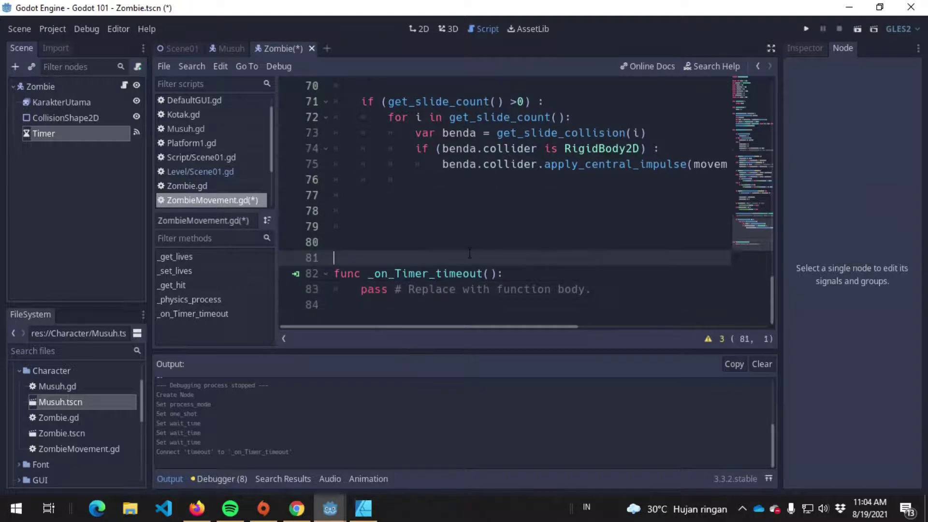
key("BackSpace")
key("BackSpace")
left_click_drag(592, 258, 325, 243)
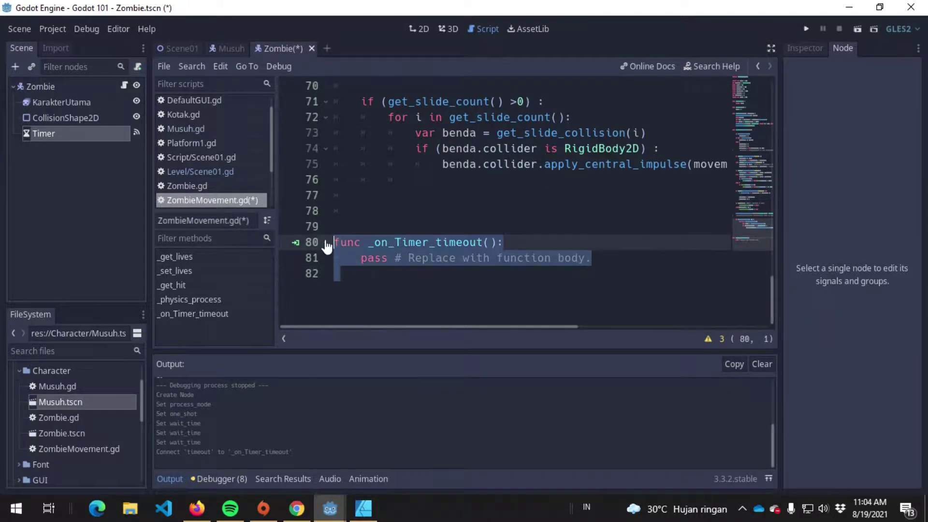
key("BackSpace")
scroll(503, 212, "up", 6)
scroll(502, 212, "up", 6)
scroll(503, 213, "up", 6)
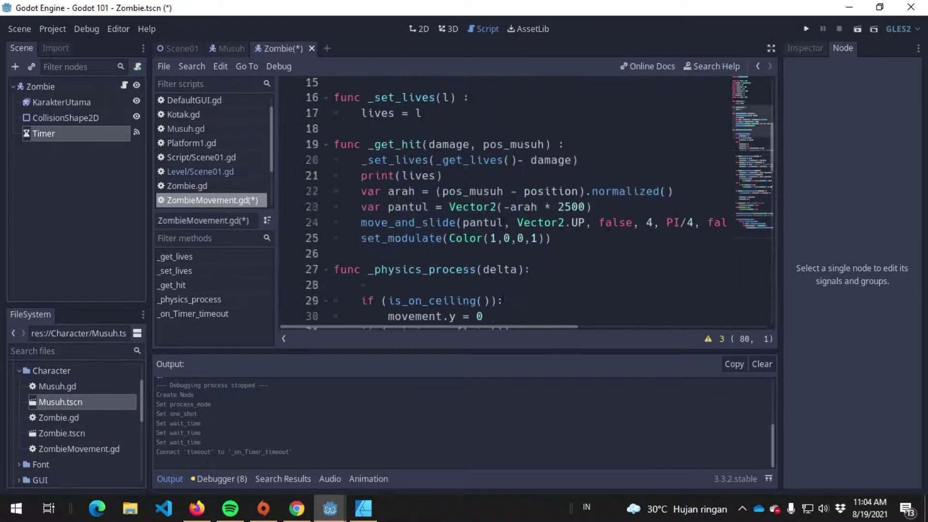
scroll(502, 213, "up", 1)
Paste the timeout function below _get_hit with set_modulate(Color(1,1,1,1)) and save
left_click(464, 316)
key("Up")
key("Up")
key("End")
key("Return")
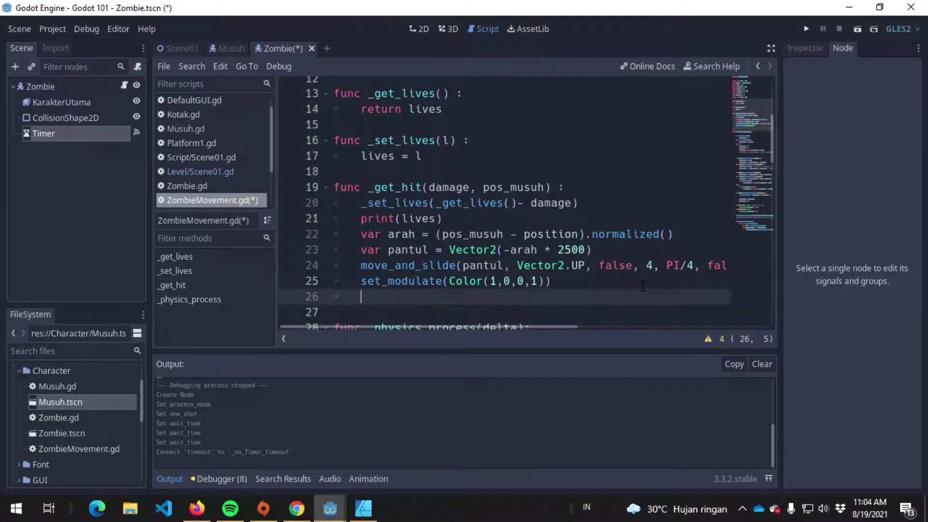
key("Return")
key("BackSpace")
type("func _on_Timer_timeout(): \tpass # Replace with function body.")
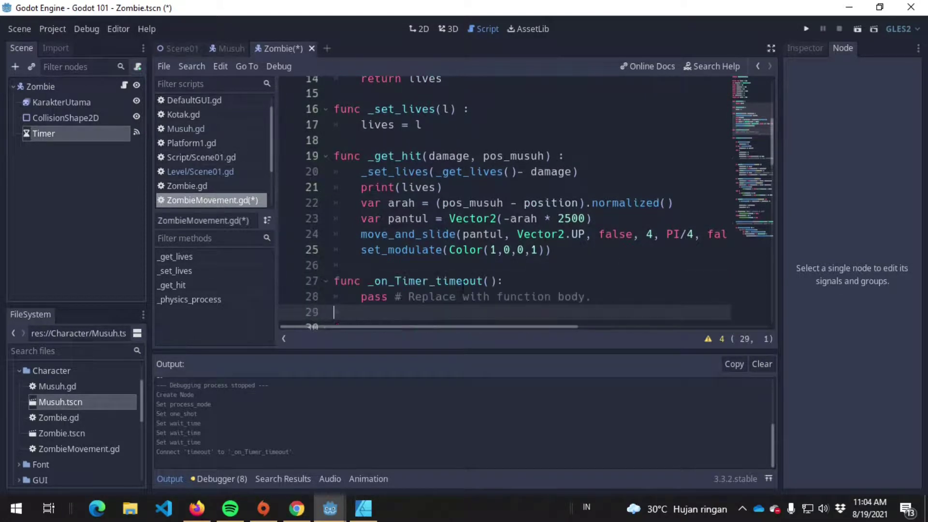
key("Left")
key("ctrl+shift+Return")
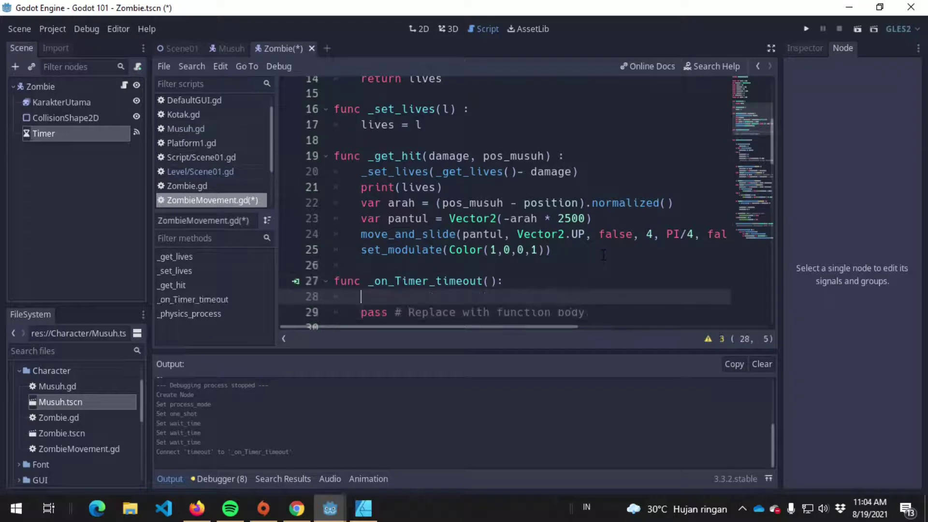
type("set_")
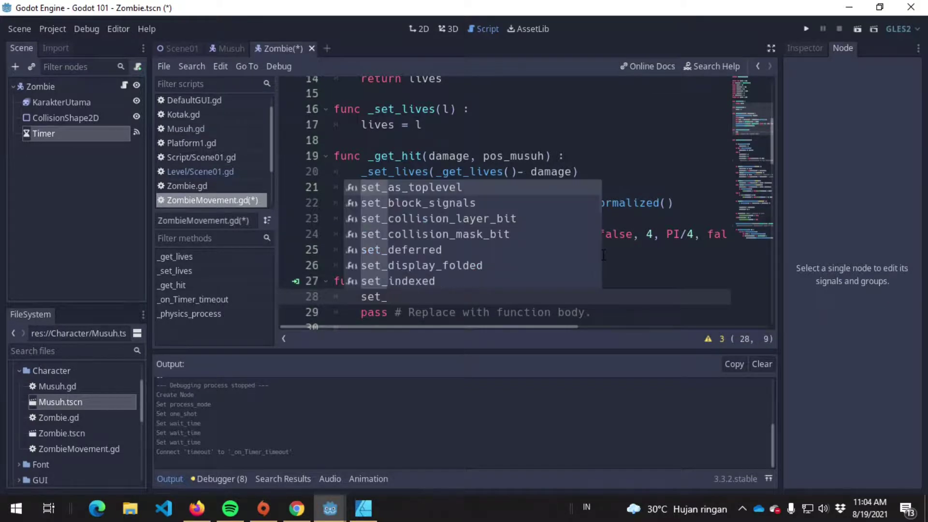
type("modulate(")
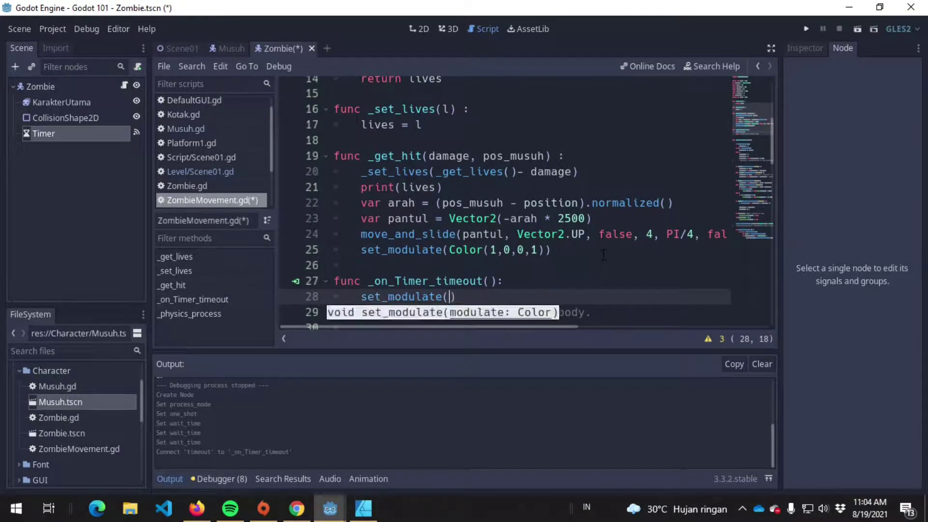
type("Color(")
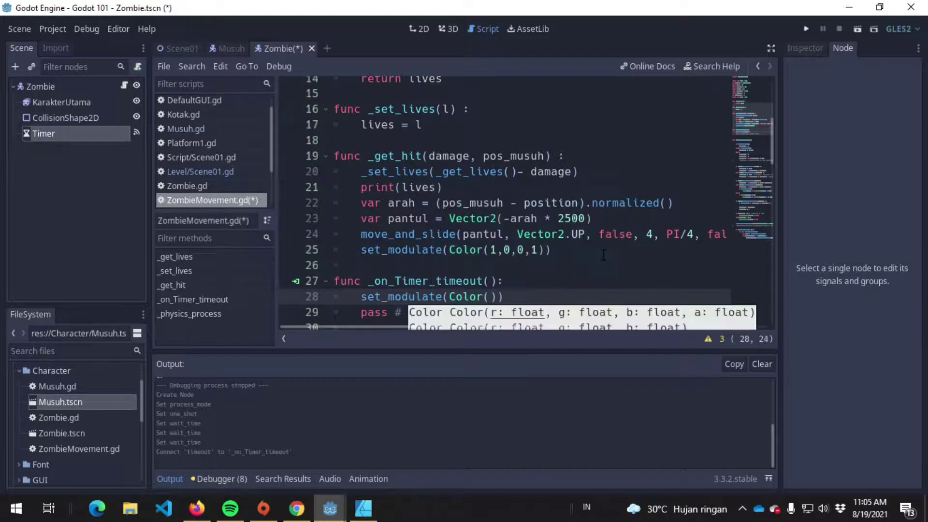
type("1,1,1,1")
key("ctrl+s")
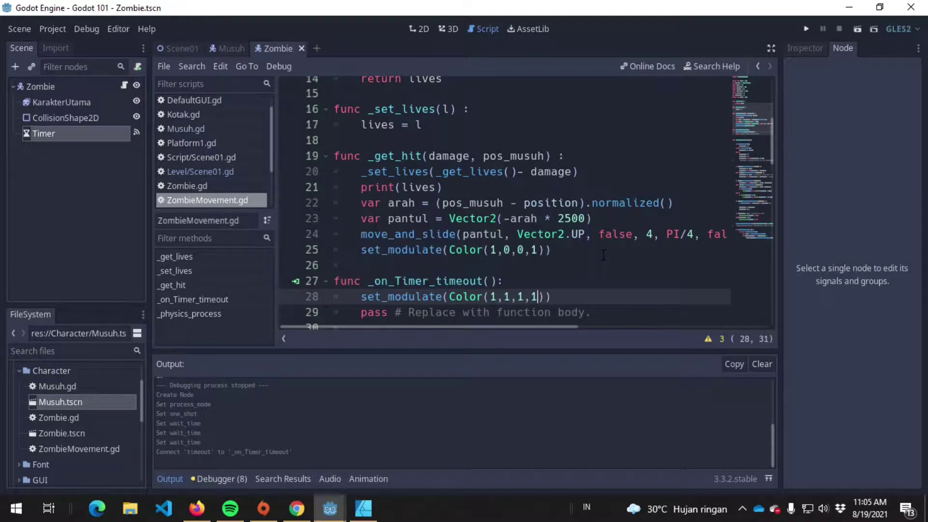
Comment the red-tint line '#ubah jadi merah', add $Timer.start() below it, and save
left_click(606, 255)
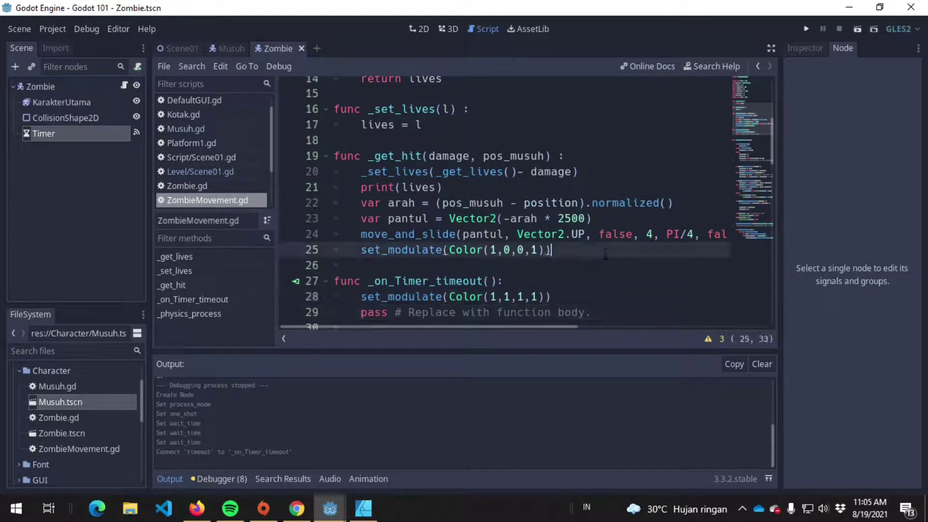
type(" #ubah jad")
type("i merah")
key("Return")
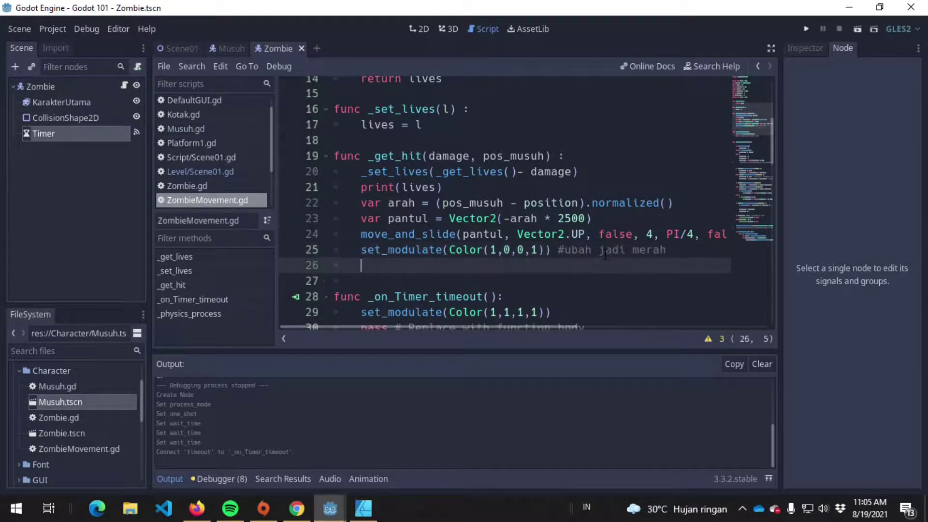
type("$Timer")
key("Return")
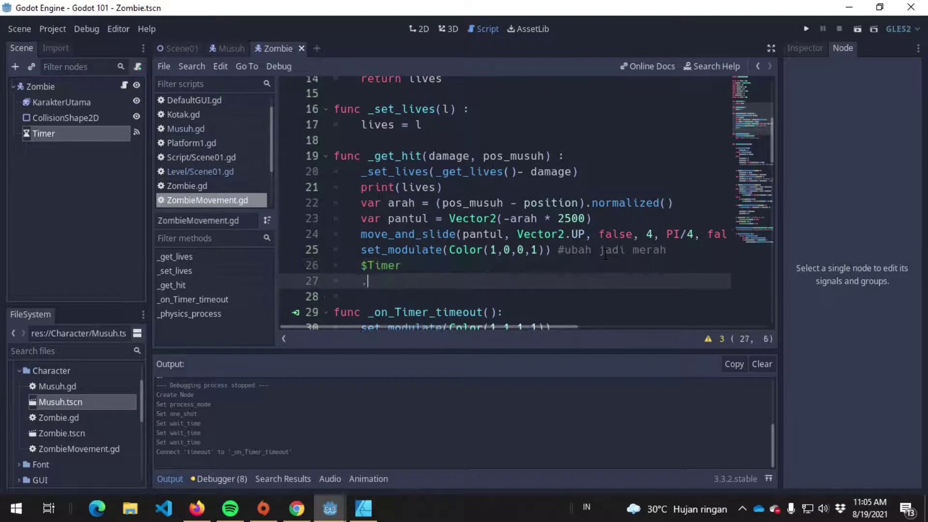
key("BackSpace")
type(".start")
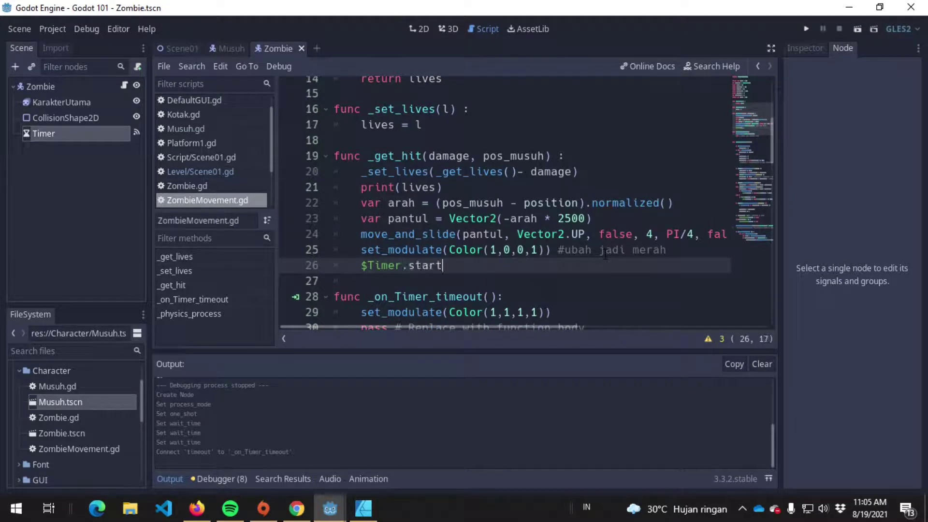
type("()")
key("ctrl+s")
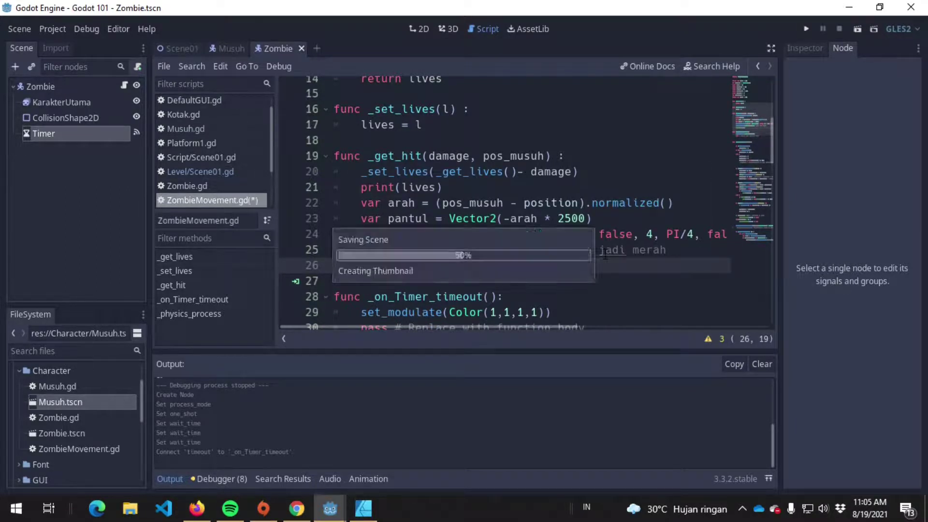
Add comments '#tunggu 0.25s' and '#balikin ke biasa', then run the game
left_click(649, 250)
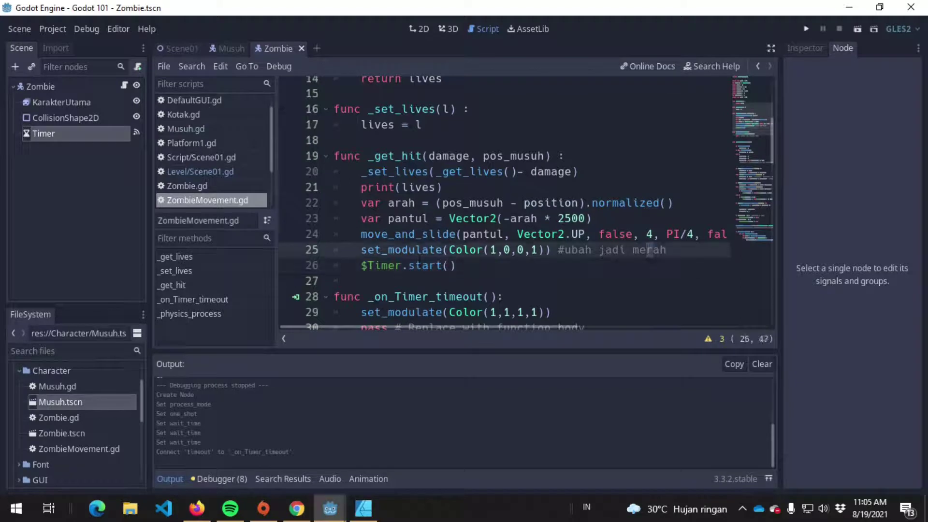
left_click(465, 266)
scroll(465, 266, "down", 1)
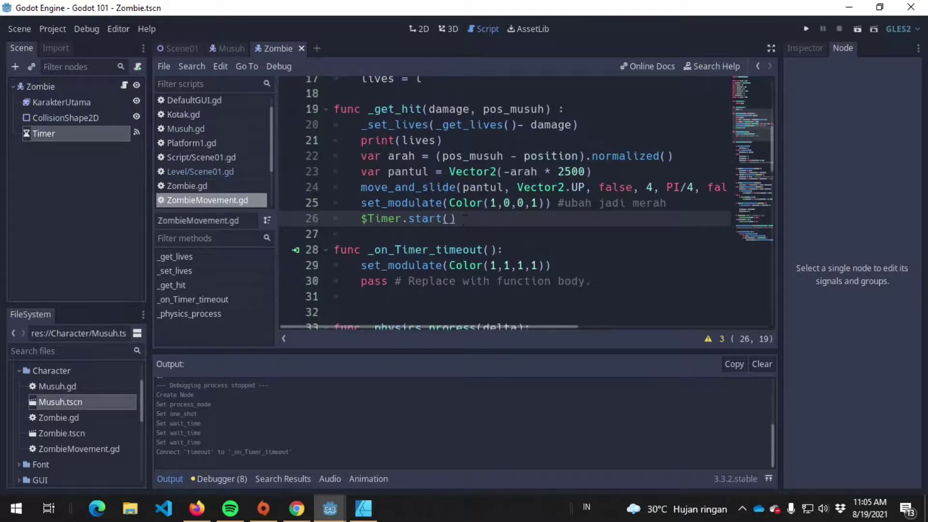
type(" #")
type("tunggu 0.25s")
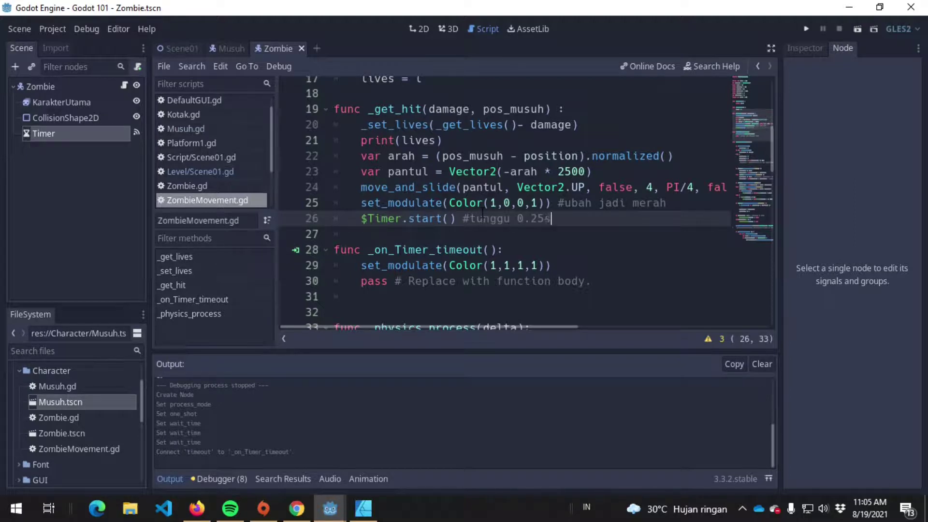
left_click(610, 297)
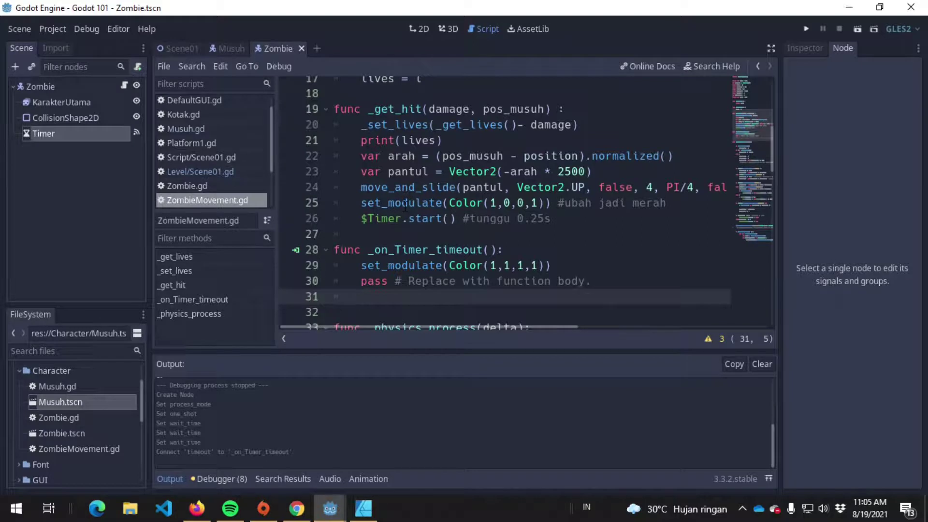
left_click(598, 265)
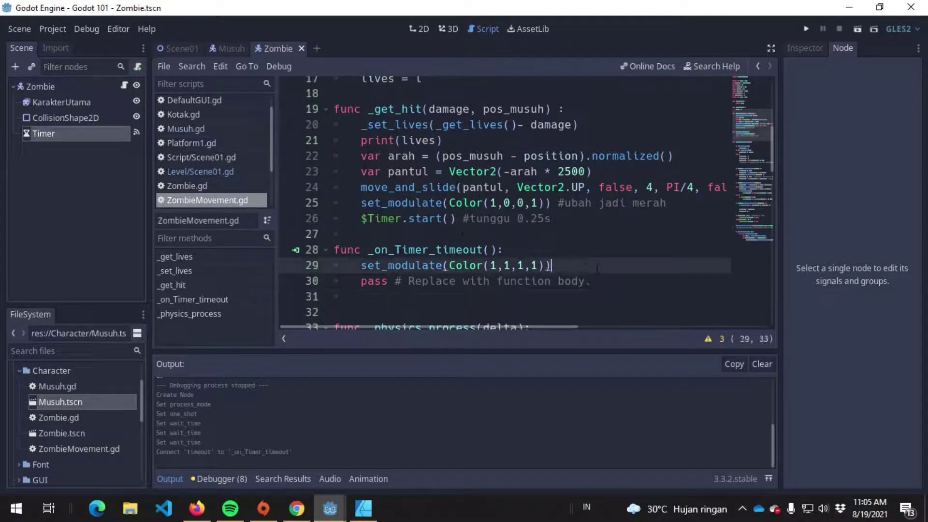
type(" #balikin ")
type("ke biasa")
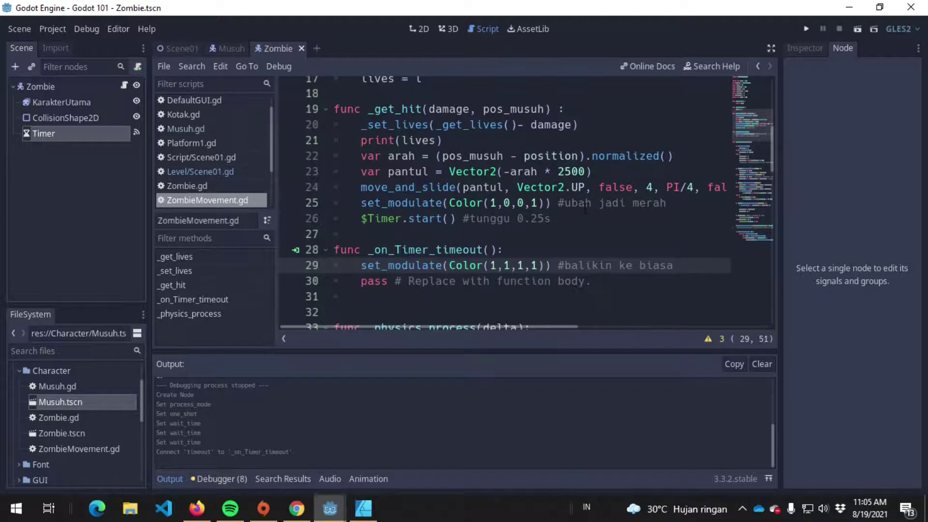
left_click(586, 202)
left_click(806, 29)
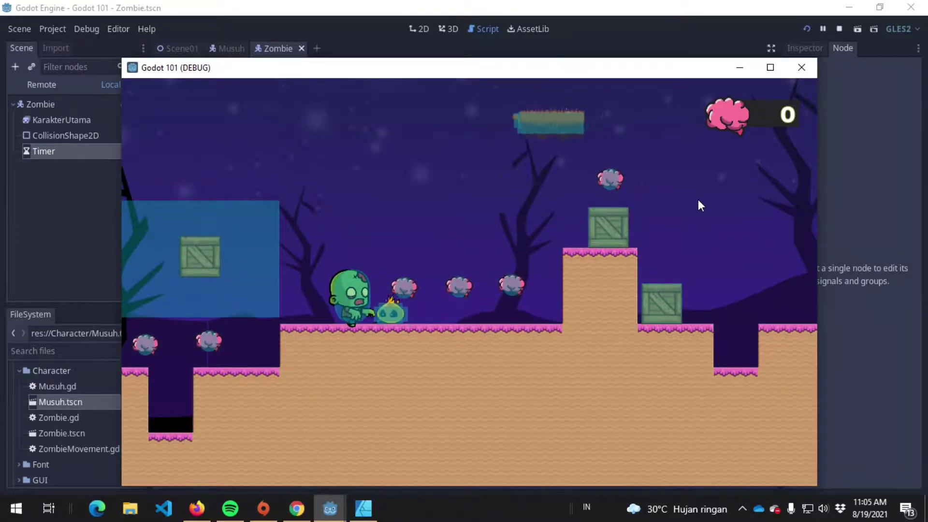
Walk the zombie into an enemy with the arrow keys to test the red flash, then close the game
key("Left")
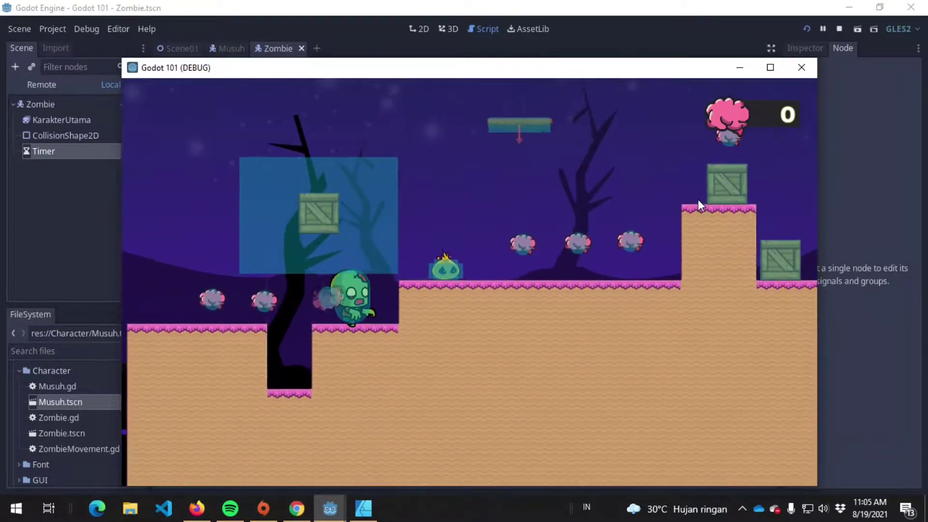
key("Right")
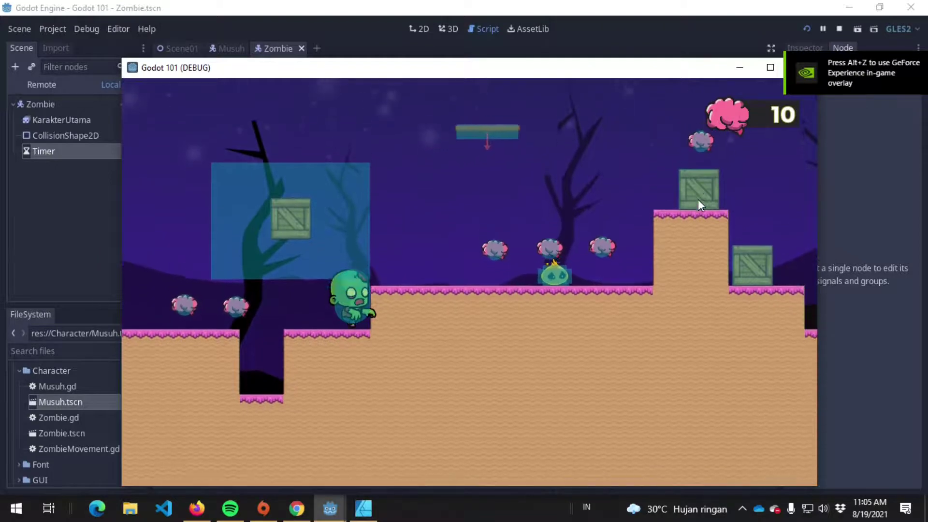
key("Up")
key("Right")
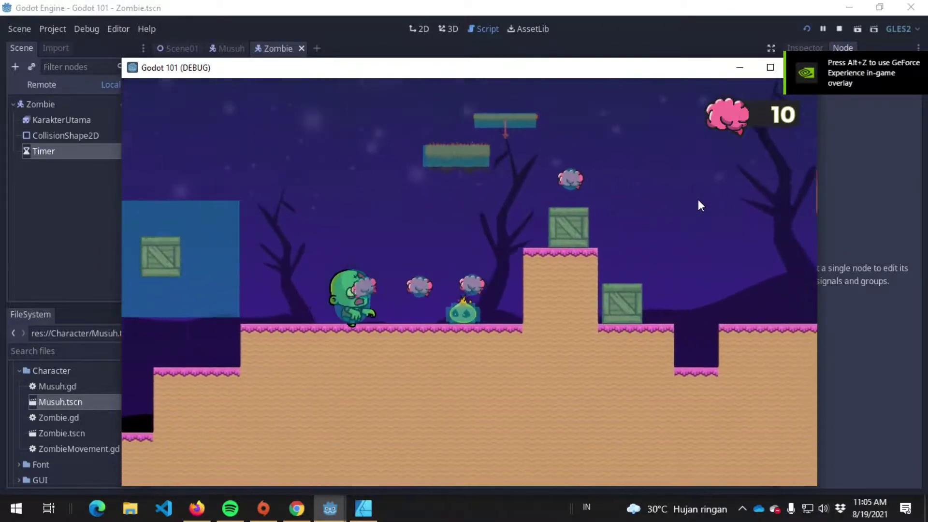
key("Left")
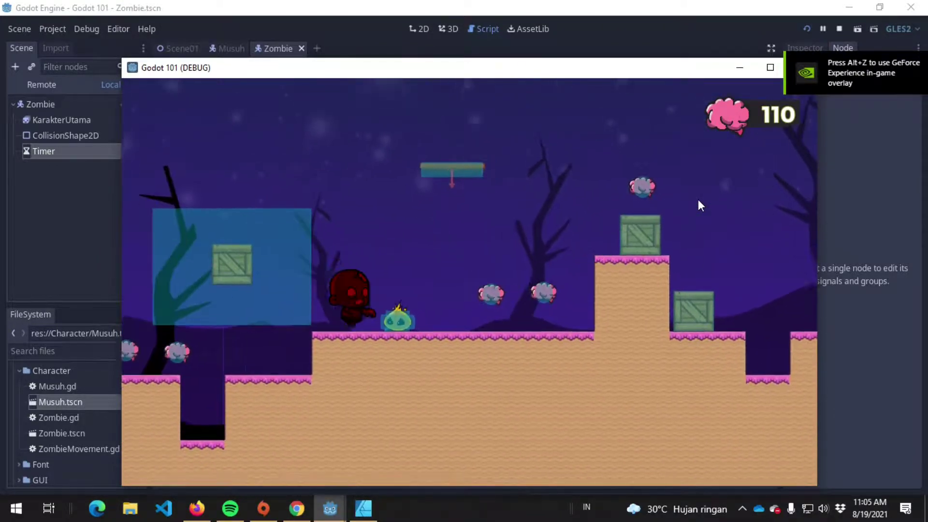
key("Left")
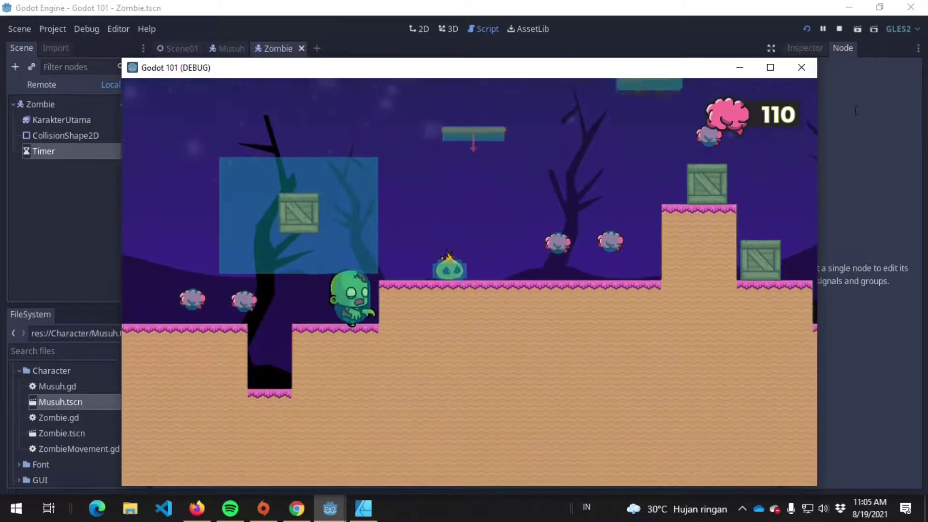
left_click(802, 68)
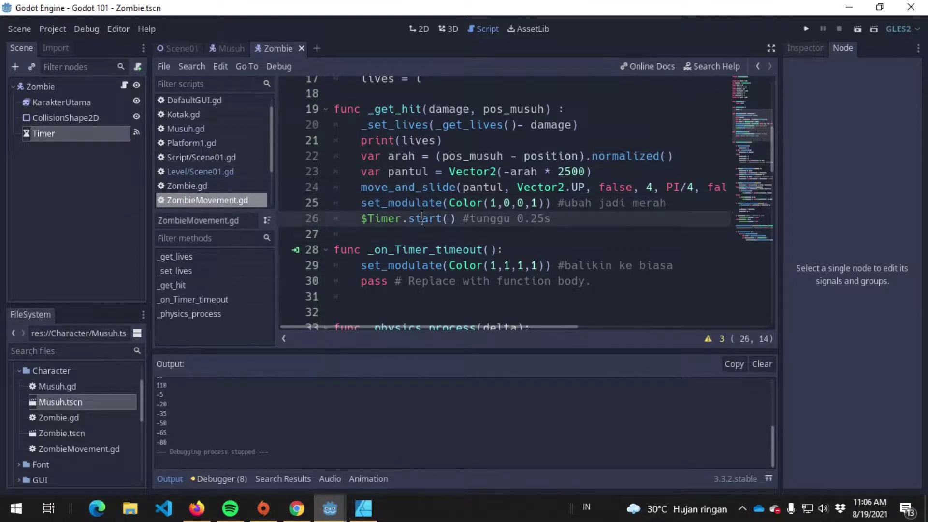
Check the _on_Timer_timeout function name, then switch to the Scene01 scene
left_click(462, 247)
double_click(462, 247)
left_click(529, 247)
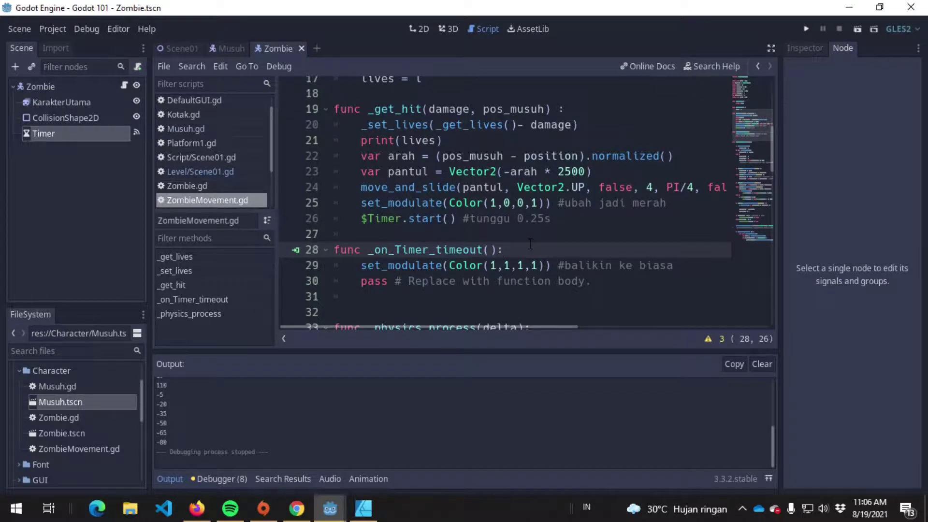
key("ctrl+Tab")
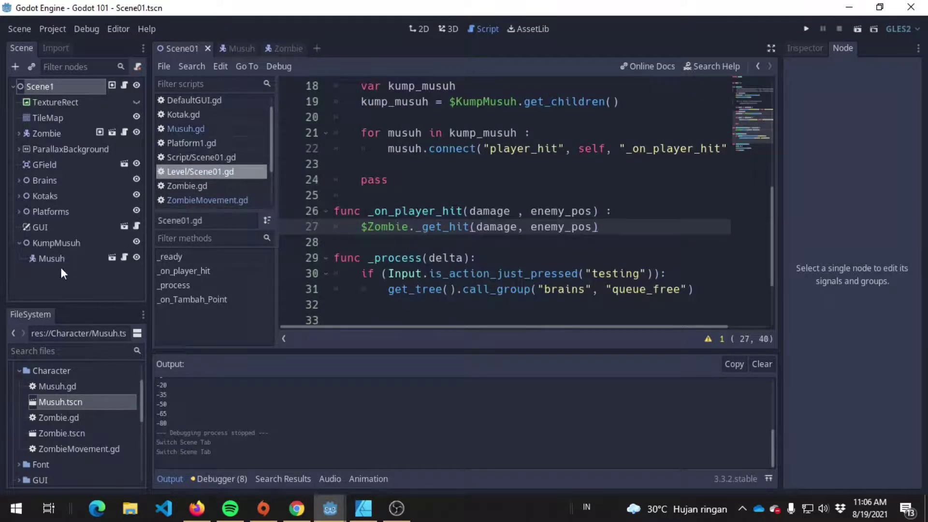
In the DefaultGUI scene, select the root GUI node and open its context menu
left_click(53, 228)
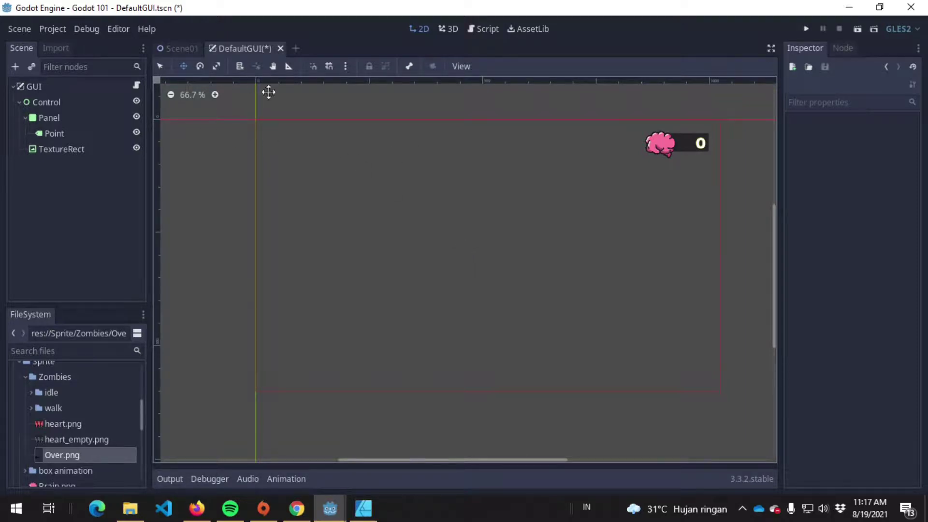
left_click(81, 86)
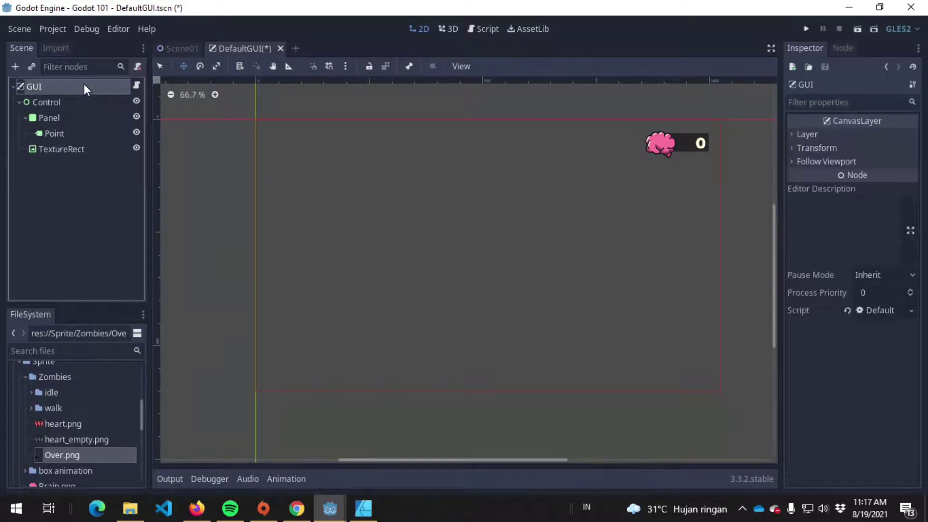
right_click(83, 85)
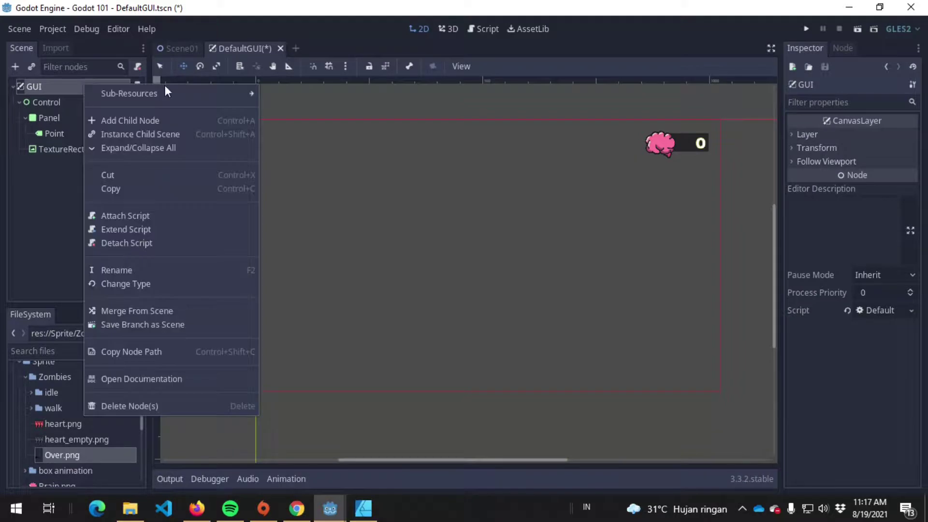
Add a Control node as a child of GUI
left_click(165, 118)
type("control")
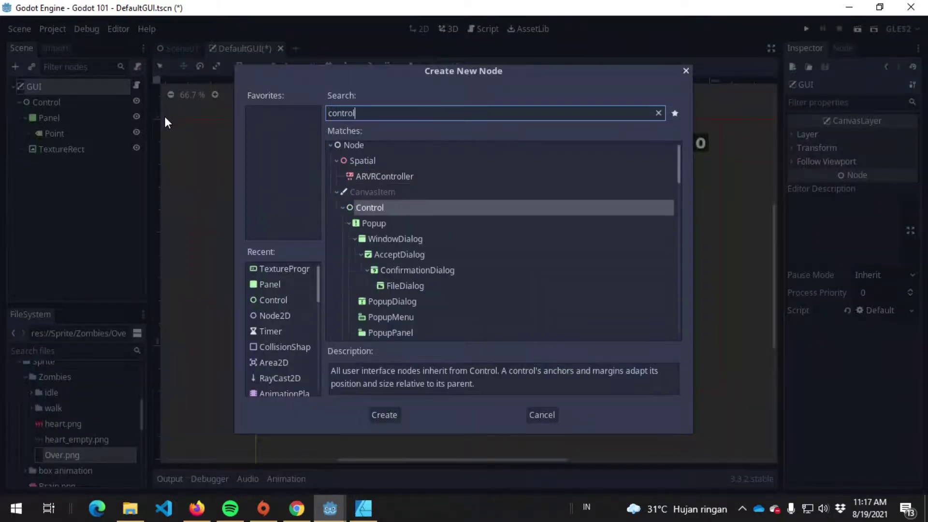
key("Return")
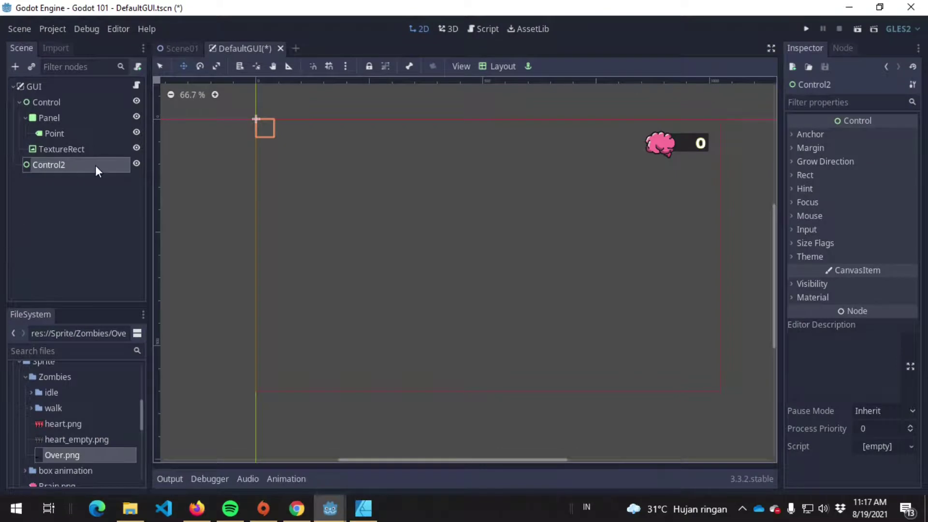
Add a TextureProgress node as a child of Control2
right_click(95, 165)
left_click(209, 136)
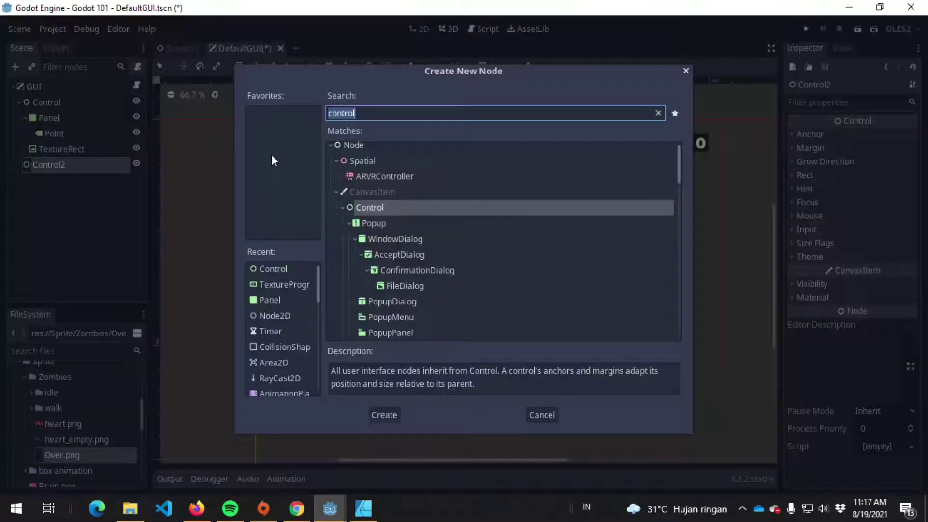
type("p")
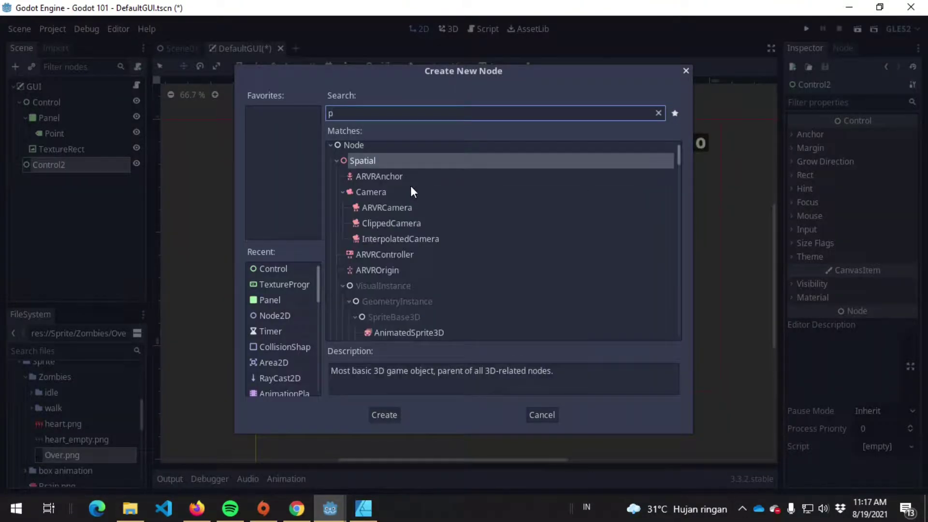
key("BackSpace")
type("texture")
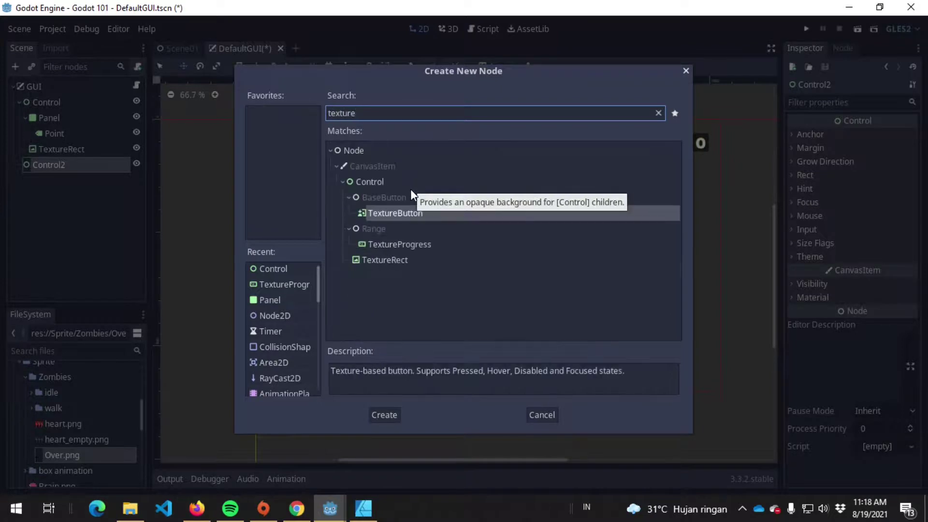
key("Down")
key("Down")
key("Up")
key("Return")
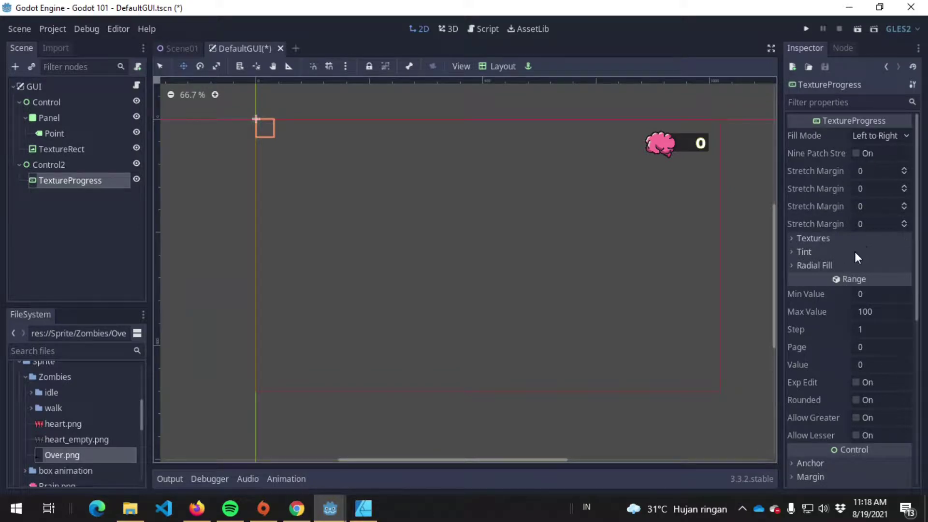
Drag heart_empty.png from FileSystem into the TextureProgress Under texture slot
left_click(852, 238)
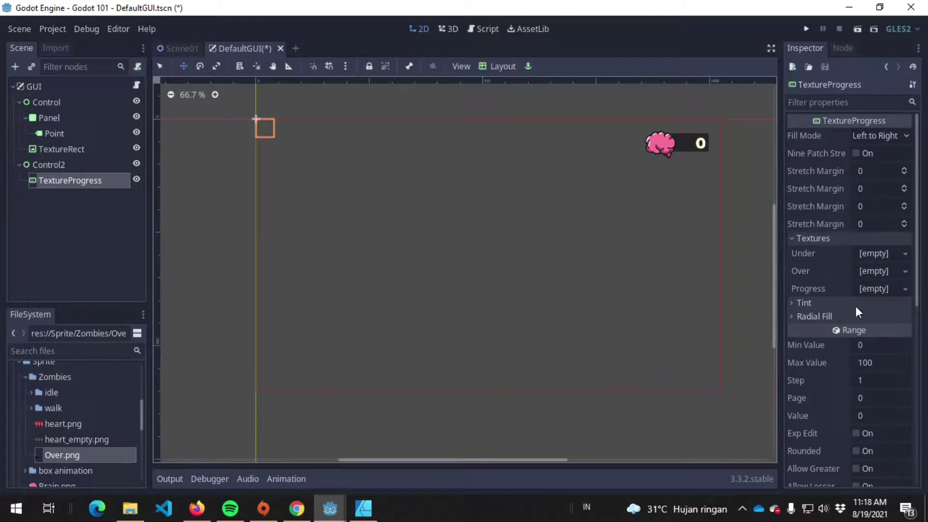
left_click(817, 317)
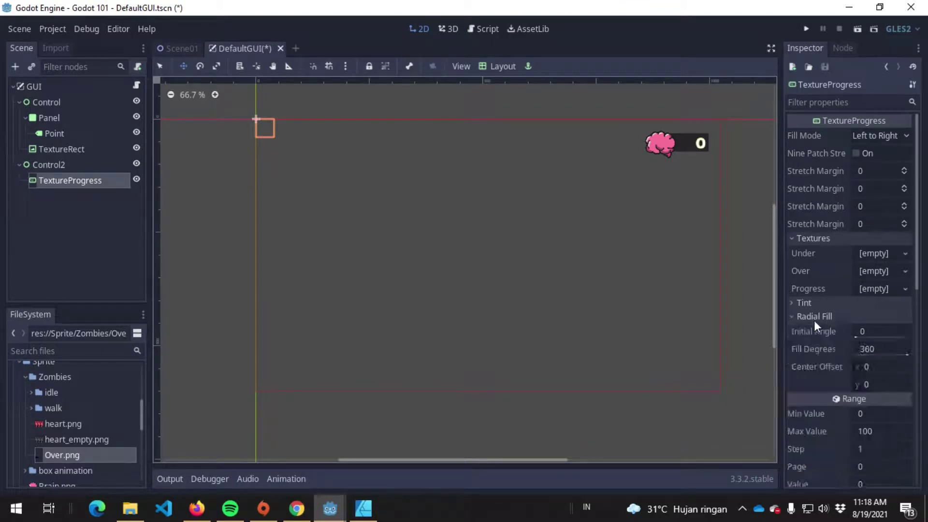
left_click(836, 301)
left_click(836, 301)
left_click(821, 317)
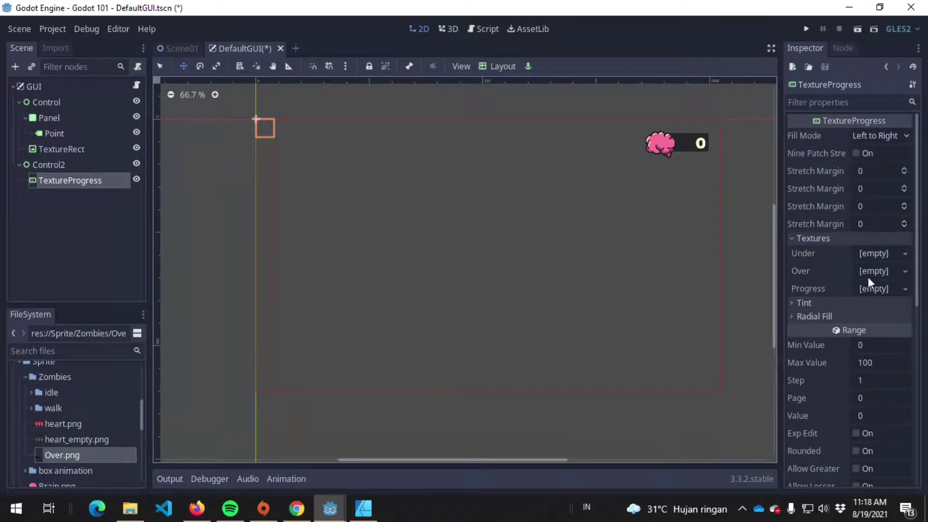
scroll(865, 285, "down", 2)
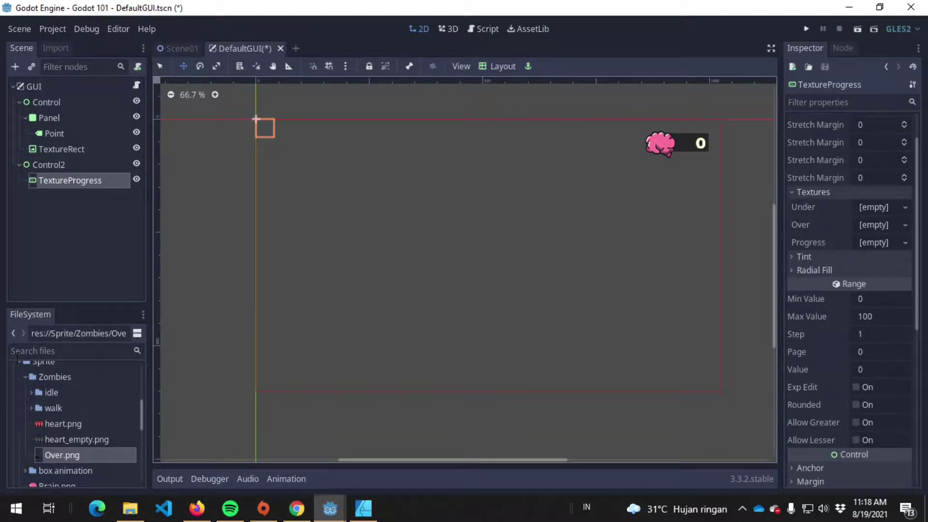
scroll(118, 384, "down", 3)
left_click(70, 380)
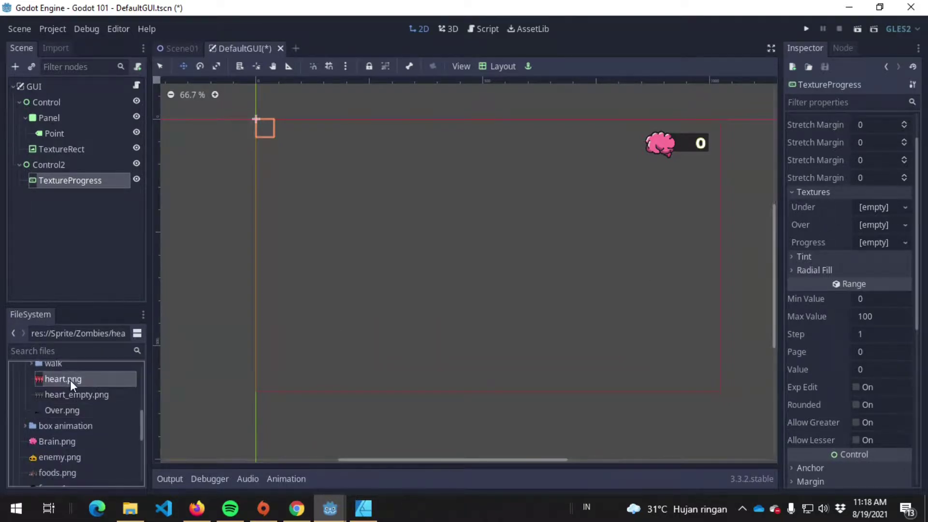
left_click(59, 397)
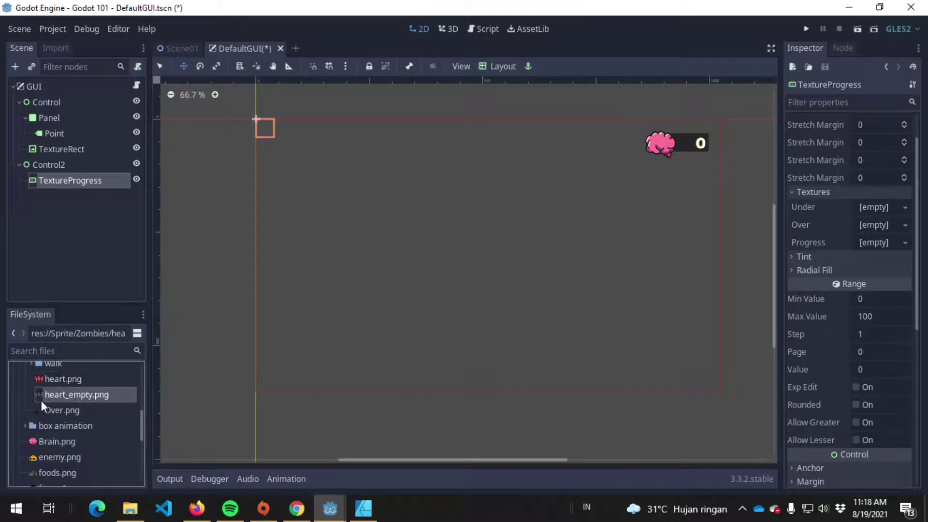
left_click_drag(41, 405, 826, 235)
left_click_drag(39, 396, 871, 211)
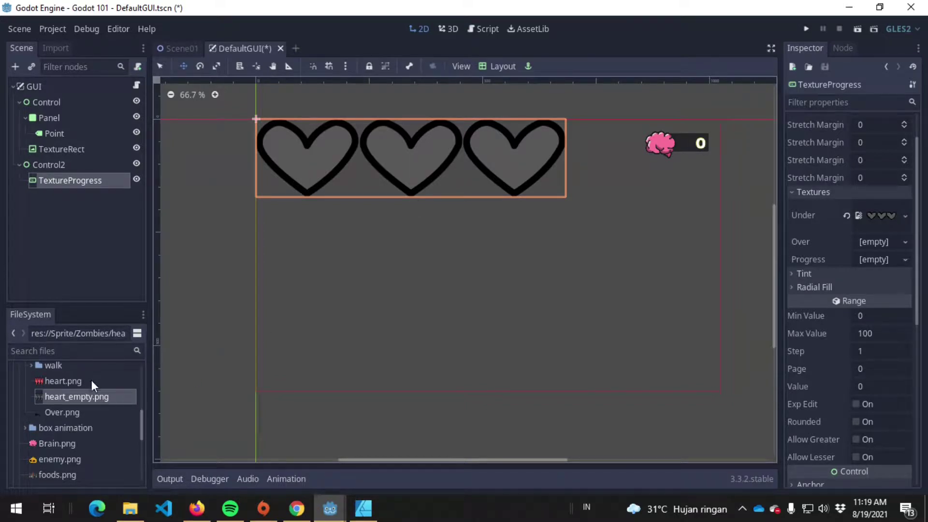
Set heart.png as the bar's Progress texture and review its Min, Max 100 and Step values
left_click_drag(91, 379, 318, 360)
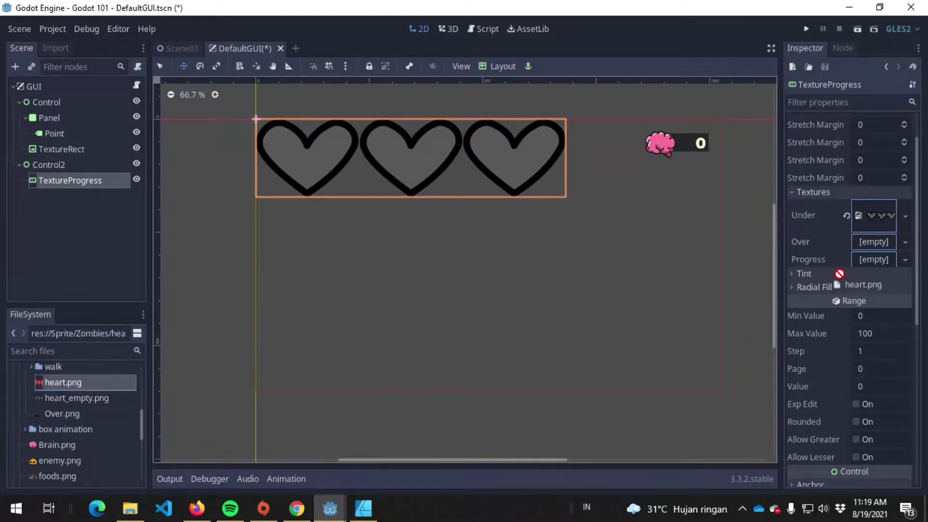
left_click_drag(317, 360, 877, 260)
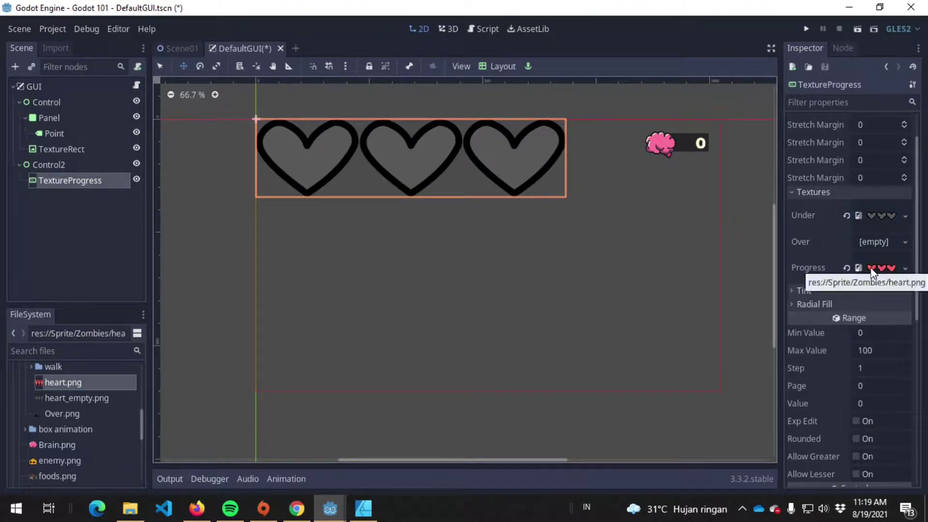
scroll(878, 337, "down", 2)
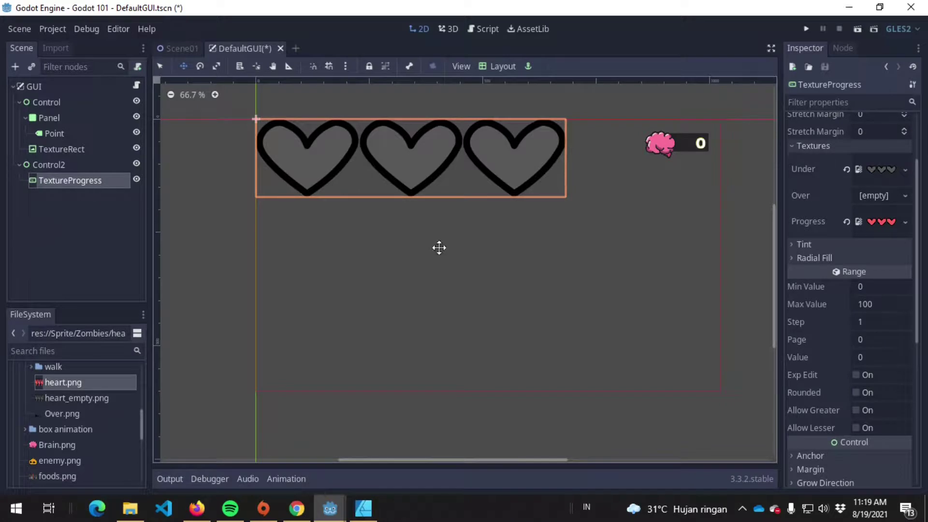
left_click(872, 286)
left_click(884, 304)
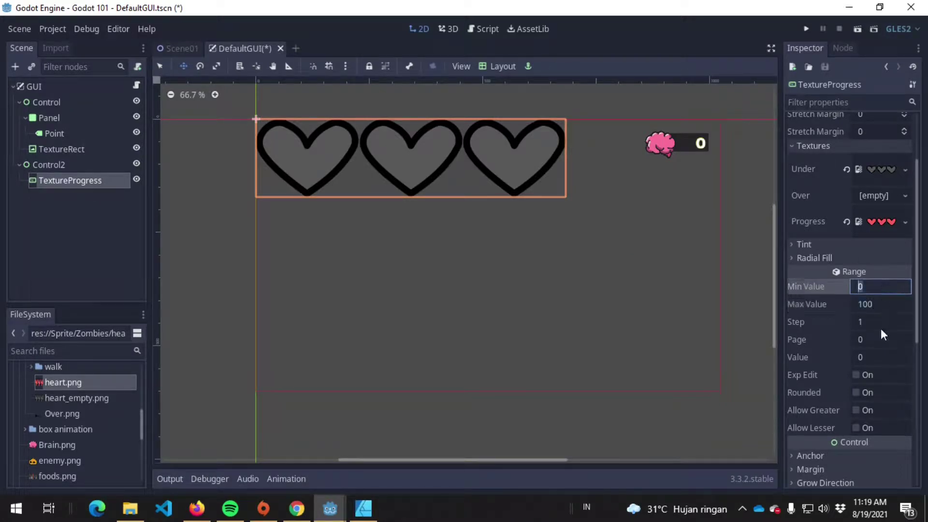
left_click(879, 328)
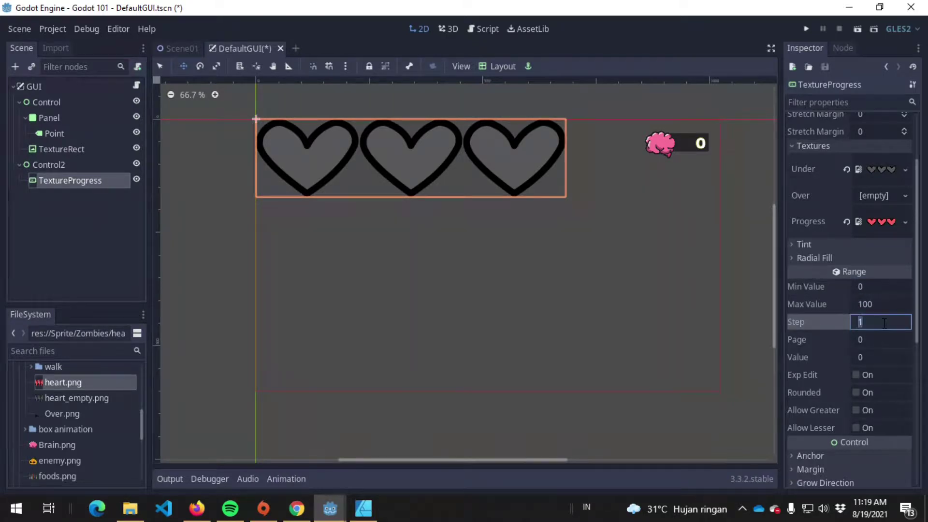
Set the bar's Range value to 50 and add Over.png as its Over texture
left_click(882, 351)
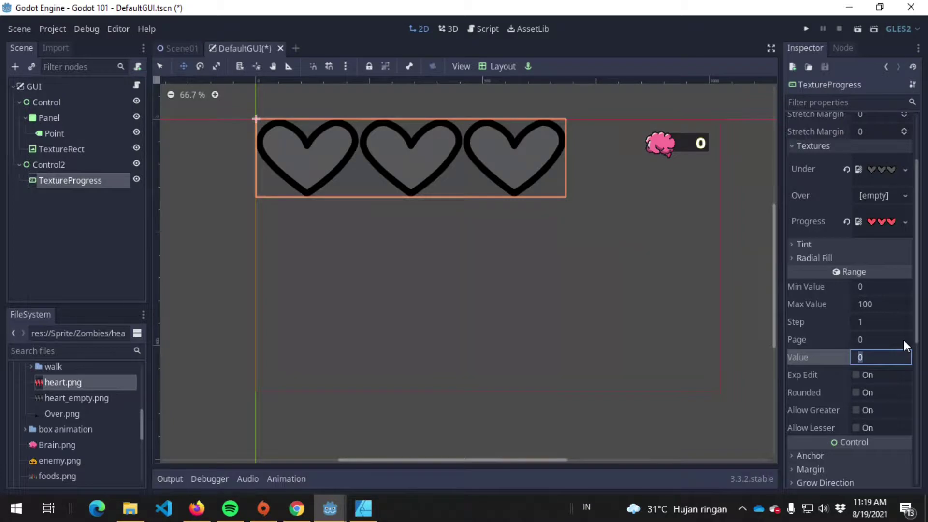
type("20")
key("Return")
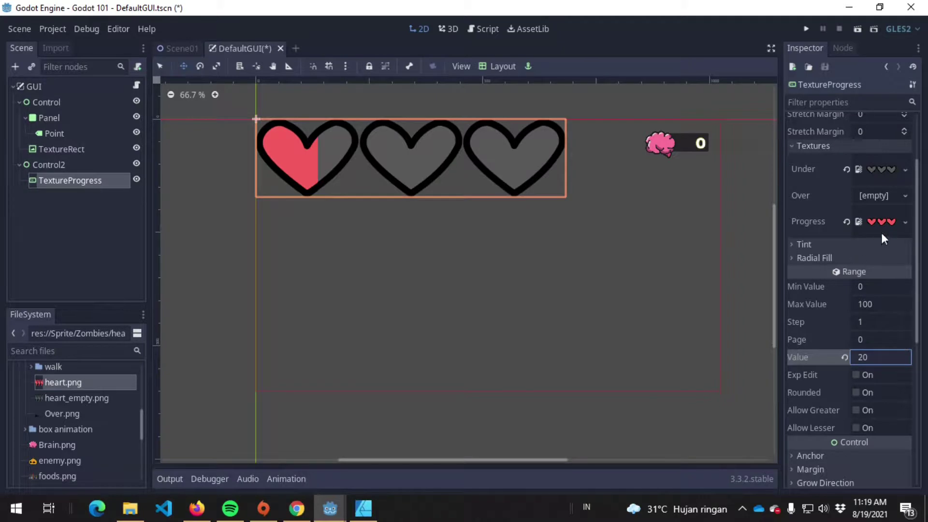
double_click(897, 355)
type("50")
key("Return")
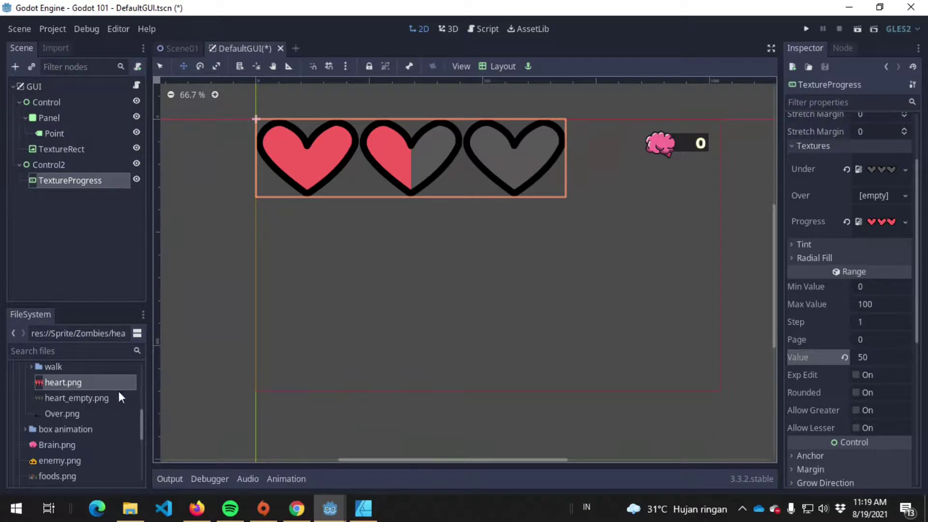
left_click_drag(43, 413, 879, 196)
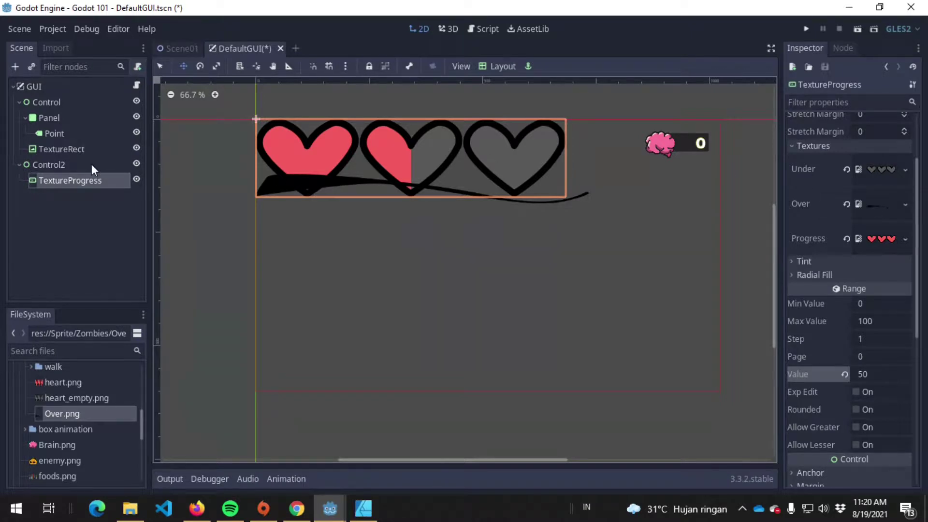
Shrink the TextureProgress heart bar with the Scale tool toward its top-left corner
left_click(88, 187)
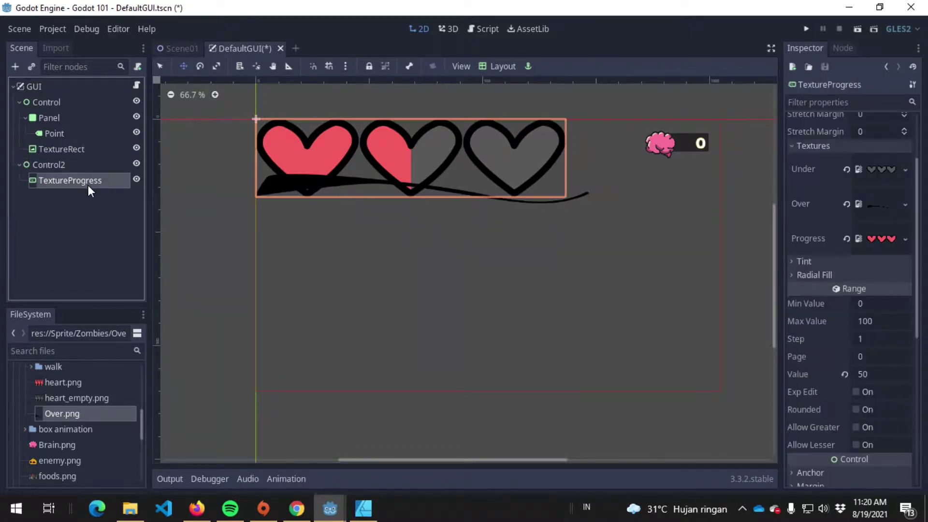
left_click(217, 67)
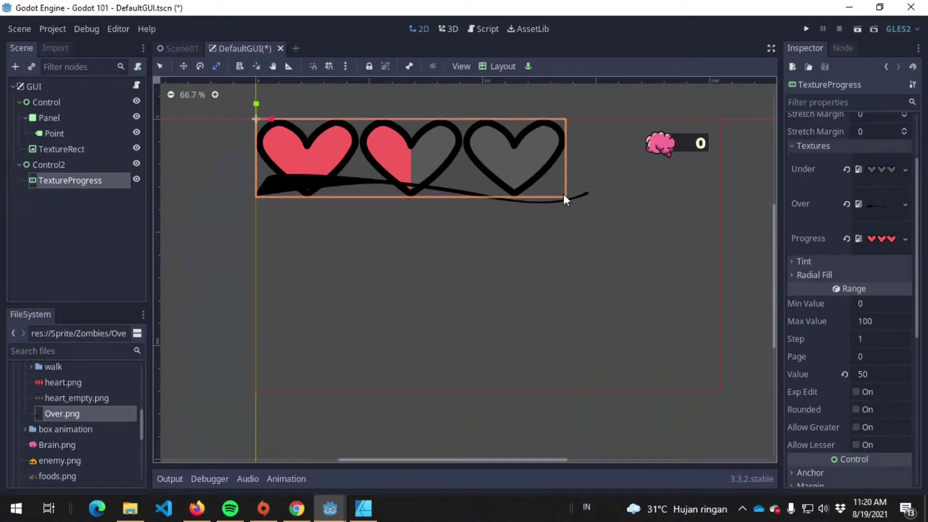
left_click_drag(564, 195, 401, 165)
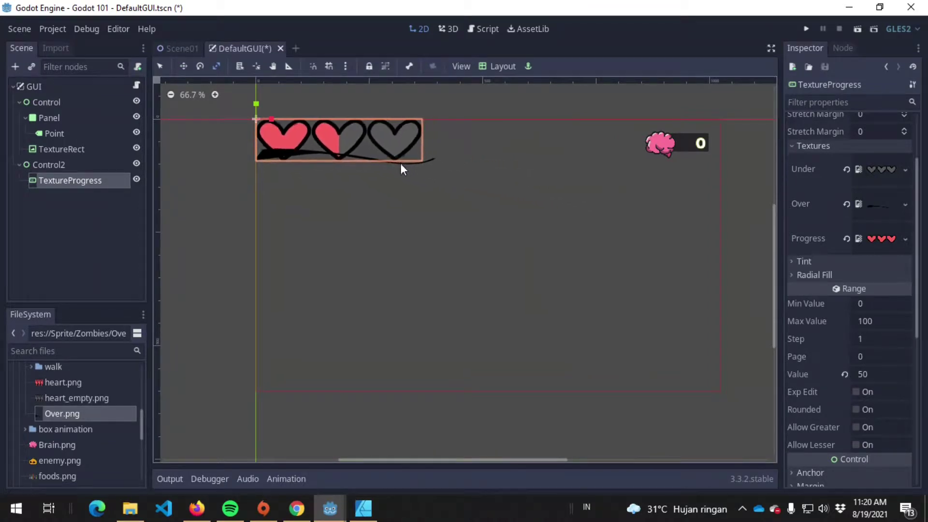
left_click_drag(401, 164, 315, 168)
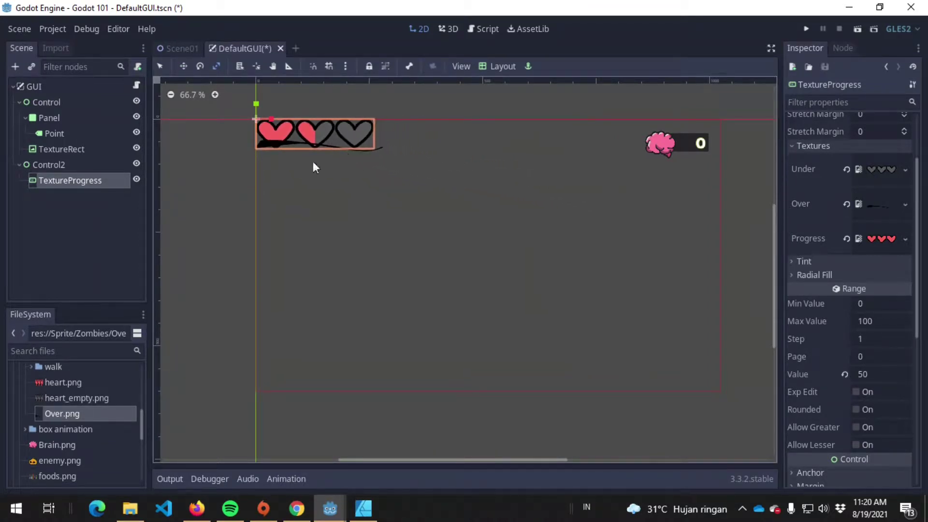
Select Control2 and set its left and top margins to 50
left_click(80, 163)
left_click(812, 146)
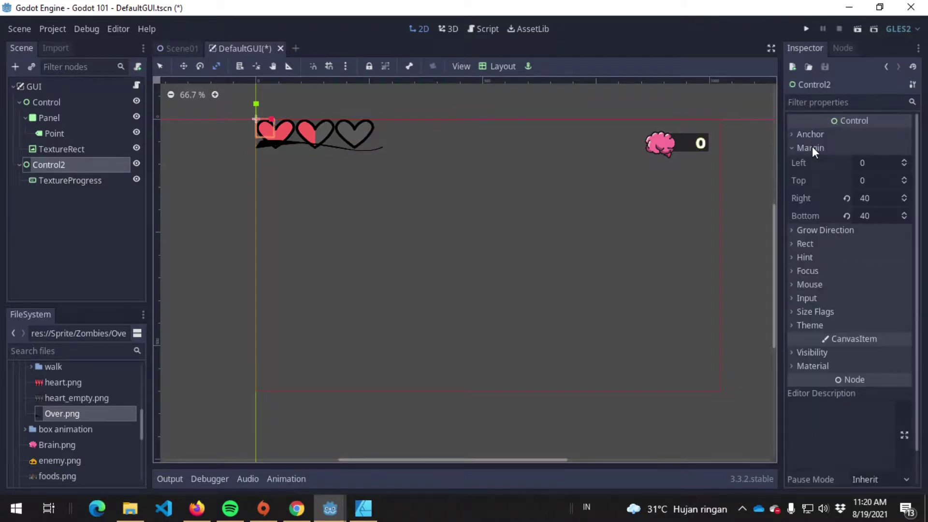
left_click(814, 134)
left_click(804, 133)
left_click(812, 148)
left_click(812, 149)
left_click(886, 161)
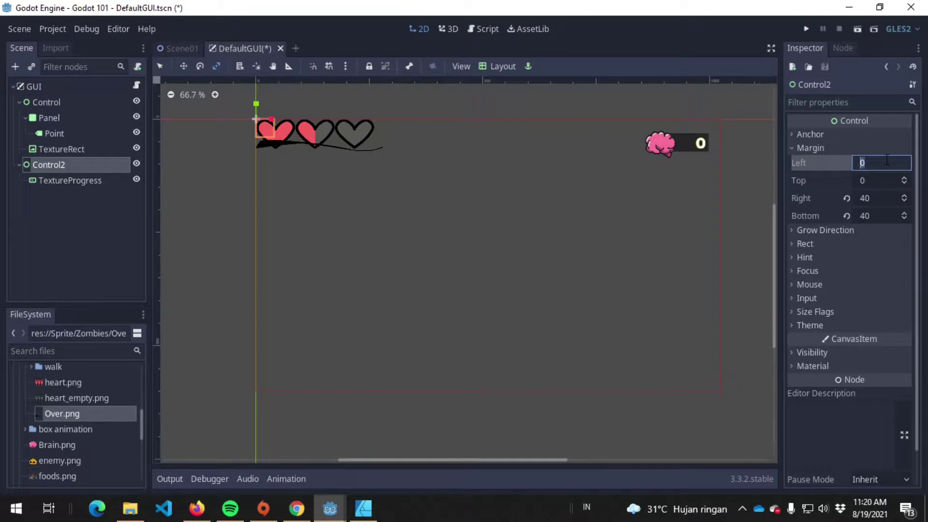
type("50")
key("Tab")
type("50")
key("Return")
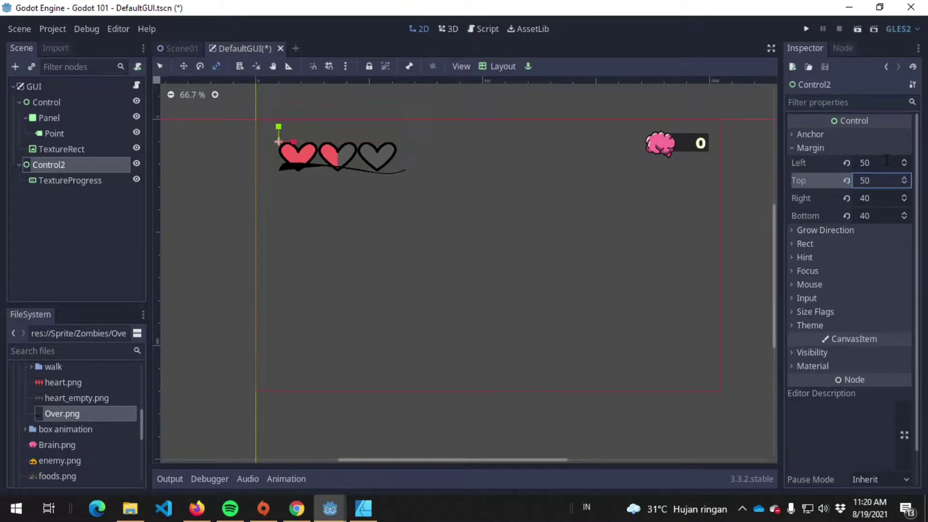
Change Control2's left and top margins to 30 and save the scene
left_click(886, 161)
type("30")
key("Tab")
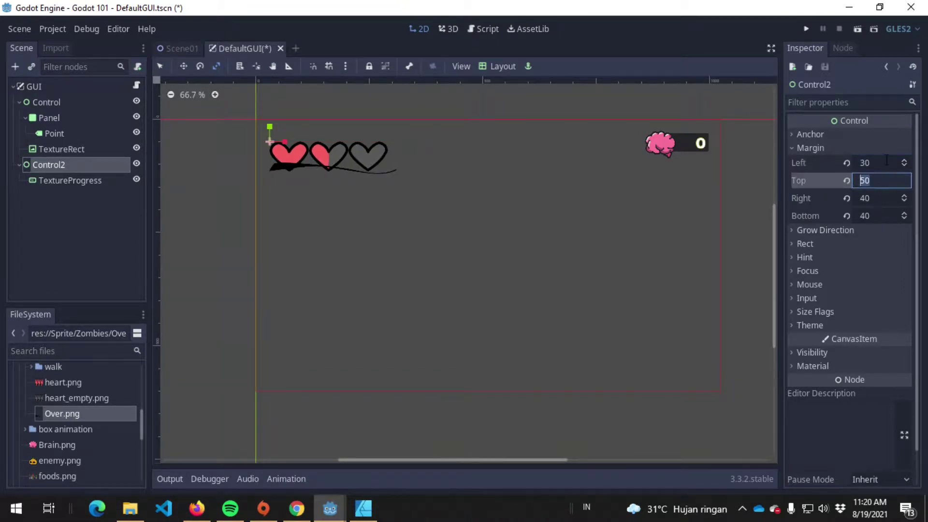
type("30")
key("Return")
key("ctrl+s")
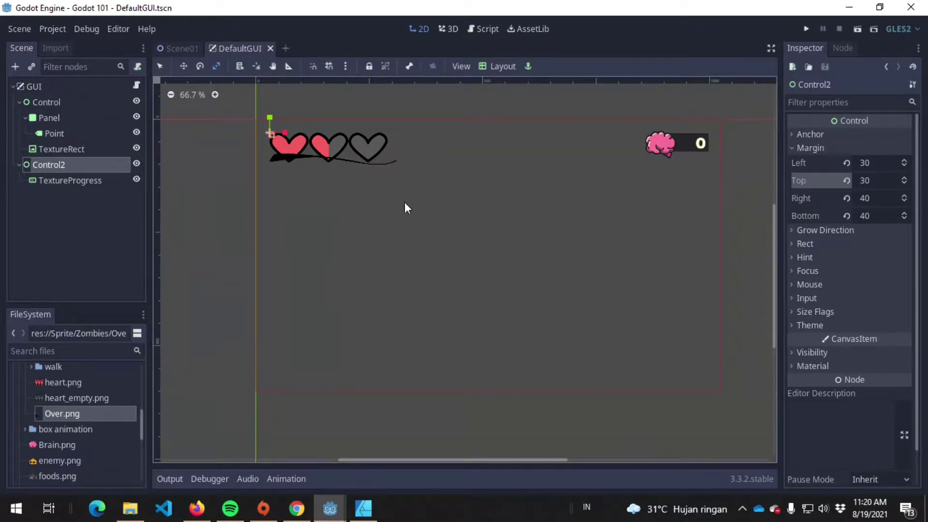
Rename TextureProgress to LiveGUI, revert its value to 0, and save the scene
left_click(64, 178)
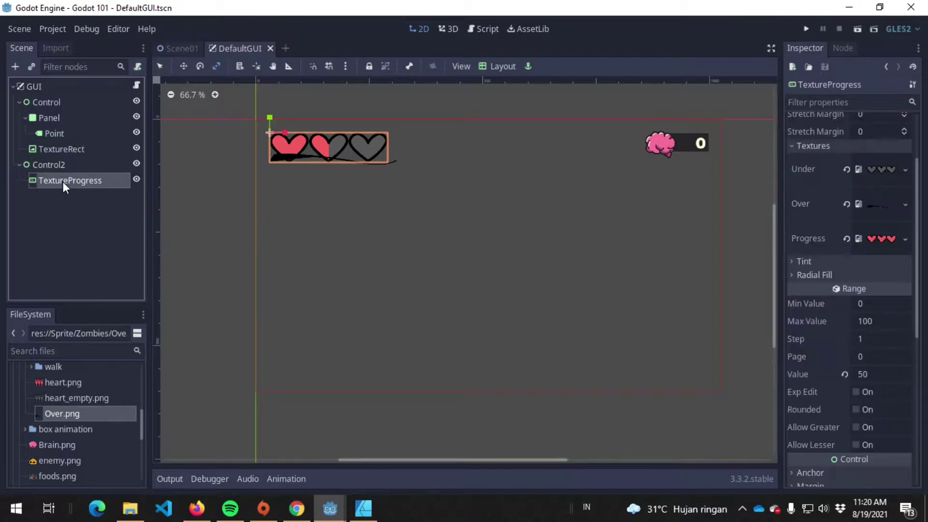
left_click(97, 183)
type("Lives")
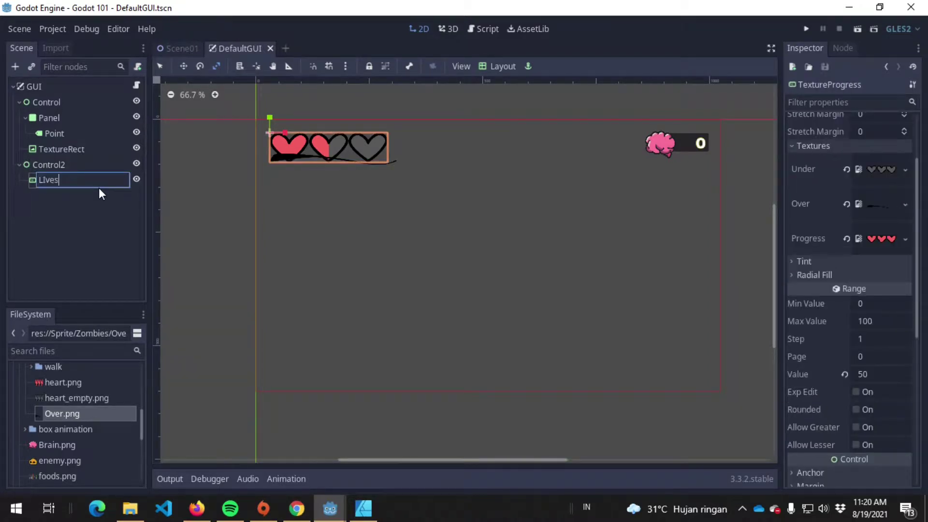
key("BackSpace")
key("BackSpace")
key("BackSpace")
key("BackSpace")
type("iveGUI")
key("Return")
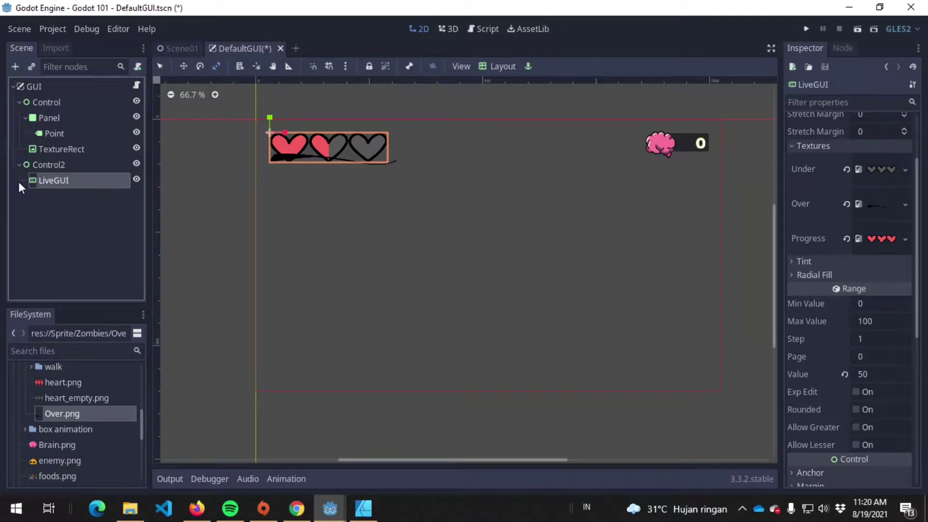
key("ctrl+s")
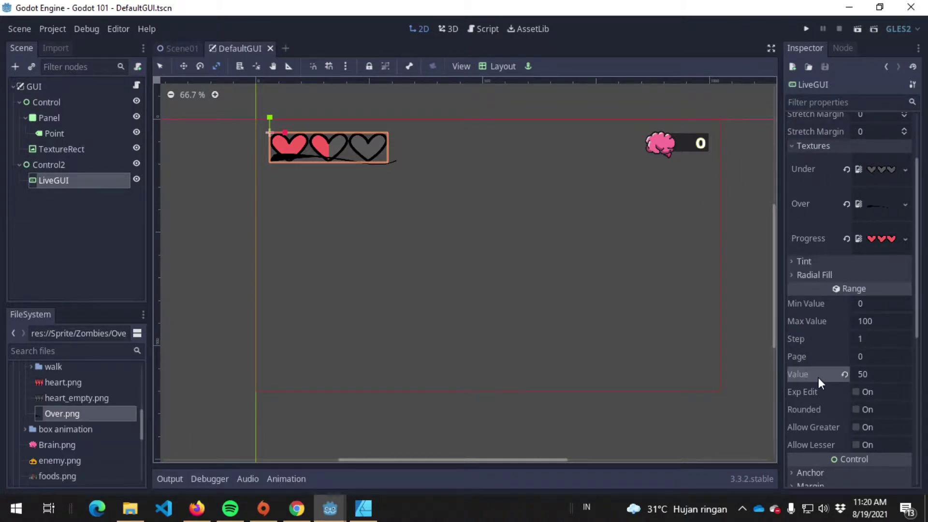
left_click(846, 373)
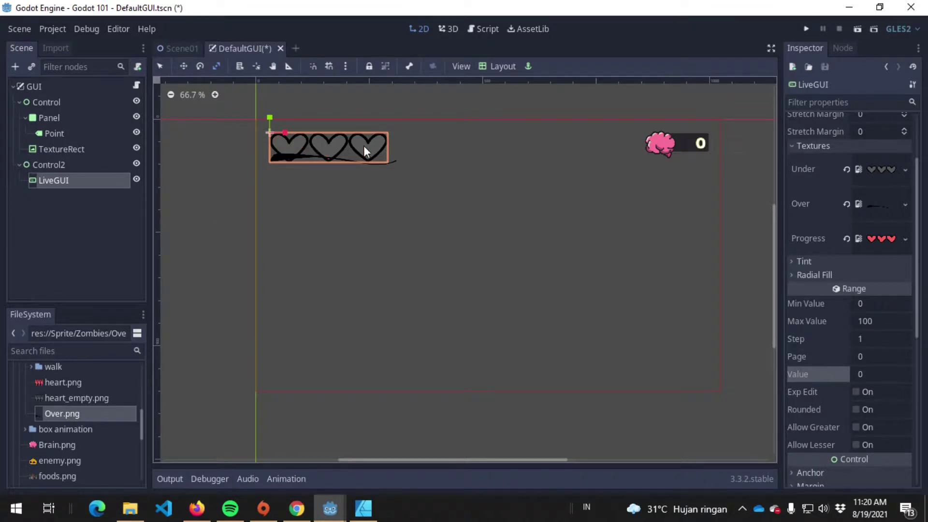
key("ctrl+s")
Open DefaultGUI.gd and add func UpdateLives(lives): below the UpdatePoint function
left_click(137, 86)
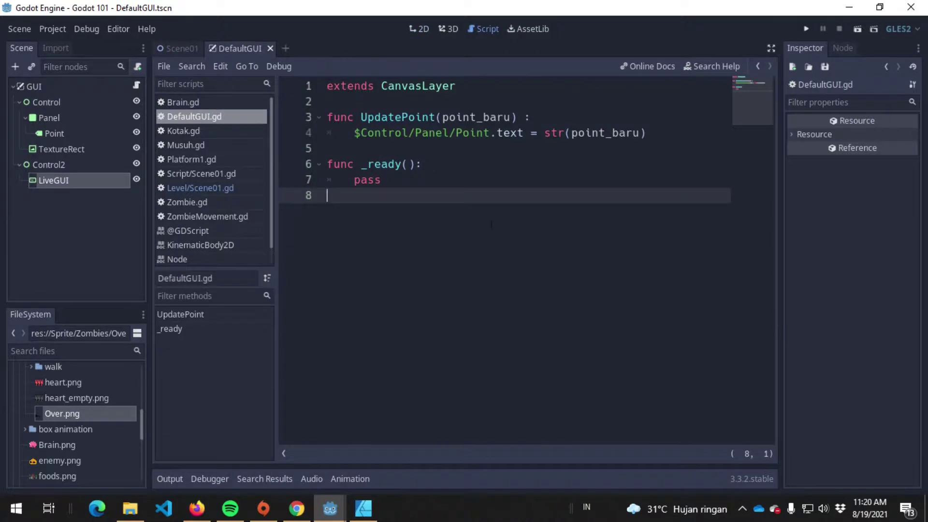
left_click(698, 131)
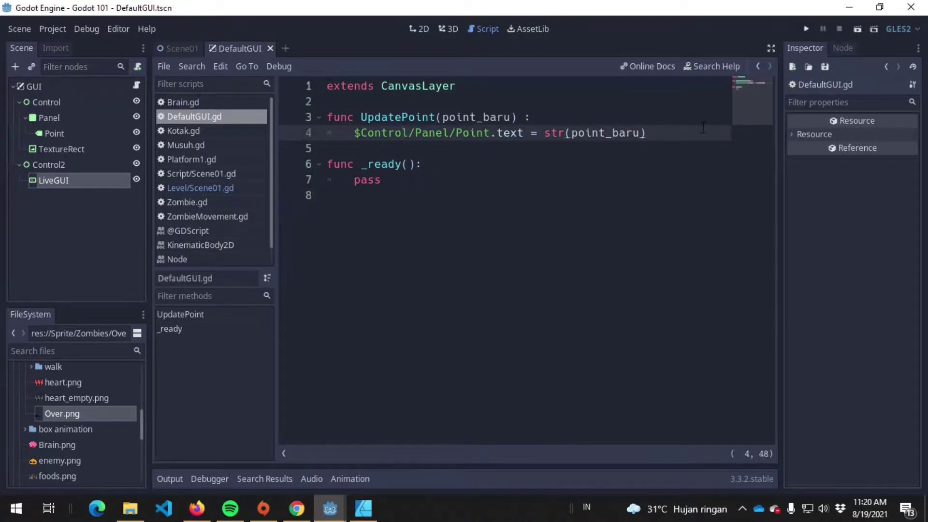
key("Return")
key("Return")
key("BackSpace")
type("func U")
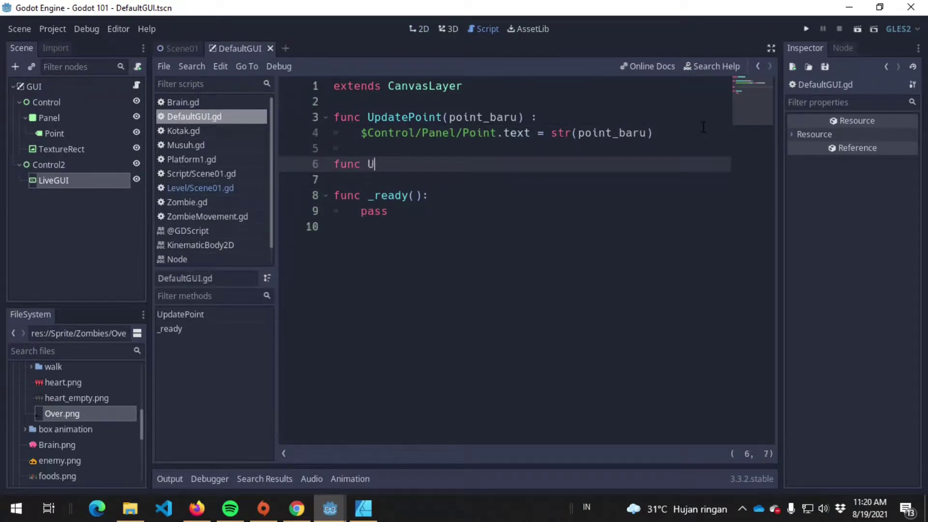
type("pdateLives")
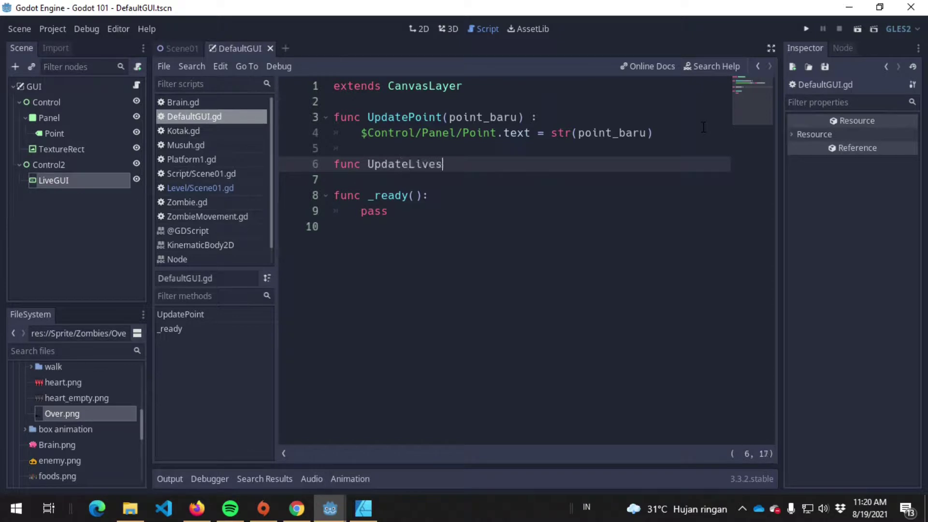
type("(lives)")
type(" :")
Give UpdateLives the body $Control2/LiveGUI.value = lives, save, and return to the GUI scene
key("Return")
type("$")
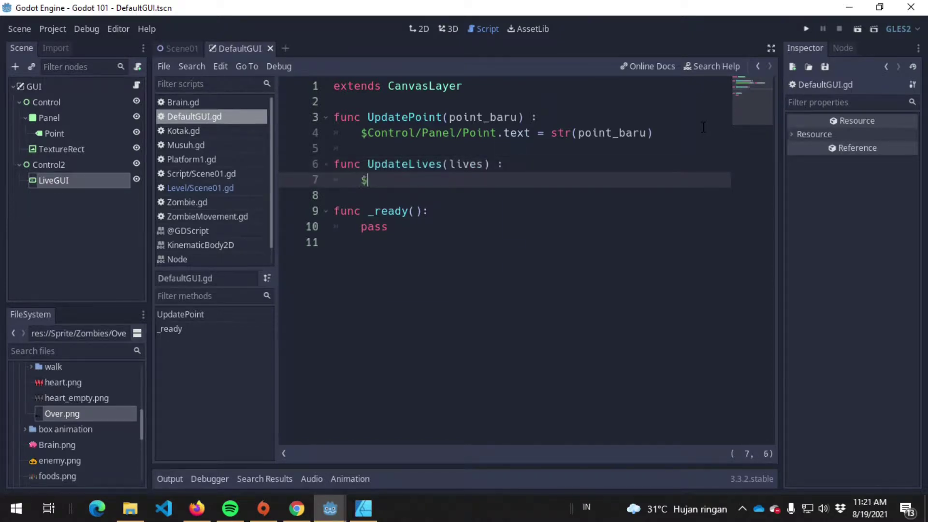
type("Control2")
key("Down")
key("Return")
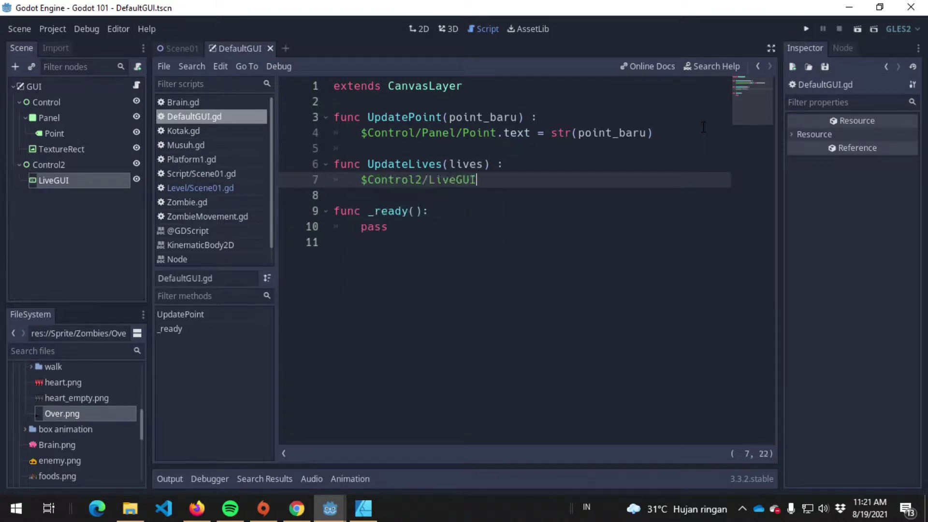
type("value = ")
type("lives")
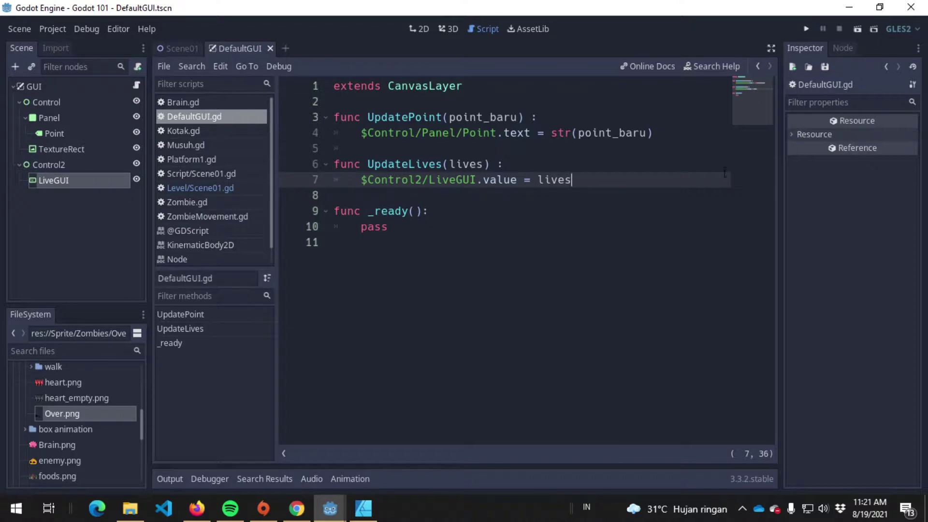
left_click(664, 211)
key("ctrl+s")
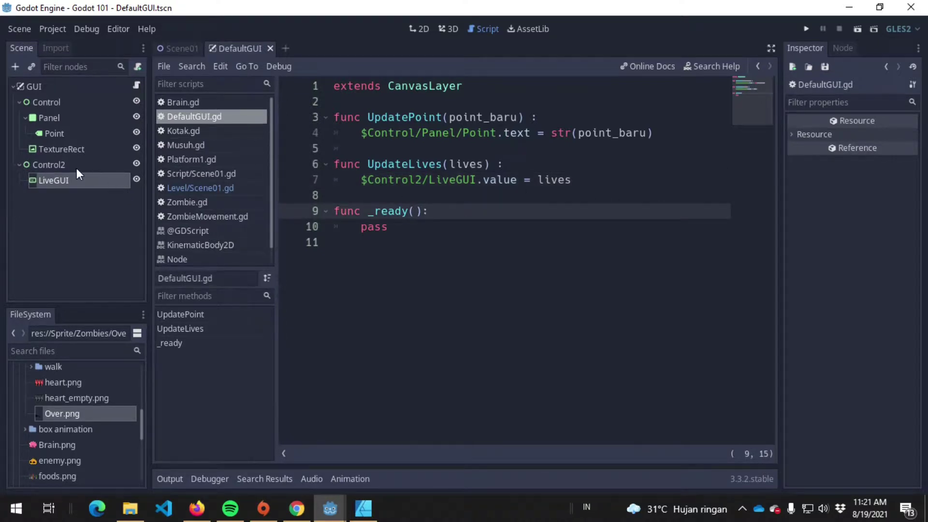
left_click(73, 183)
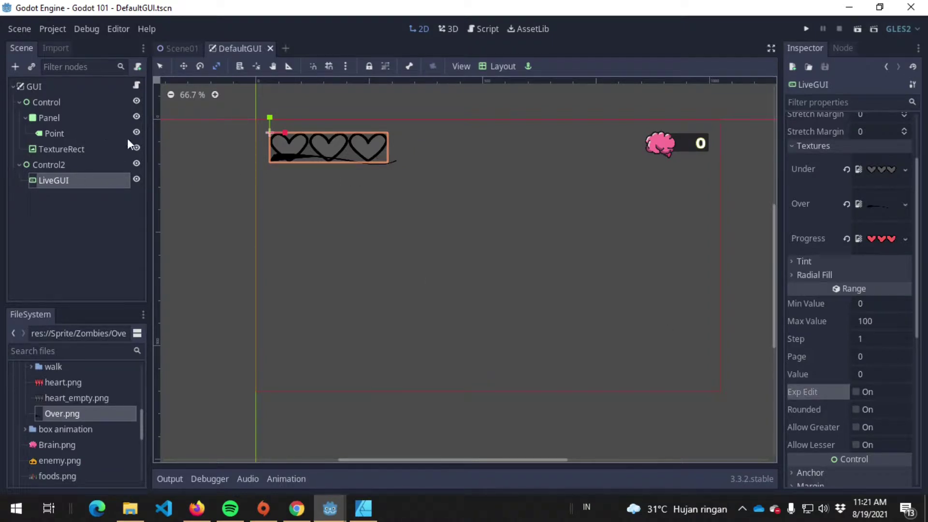
Save the GUI scene, then switch to Scene01 and open its script
key("ctrl+s")
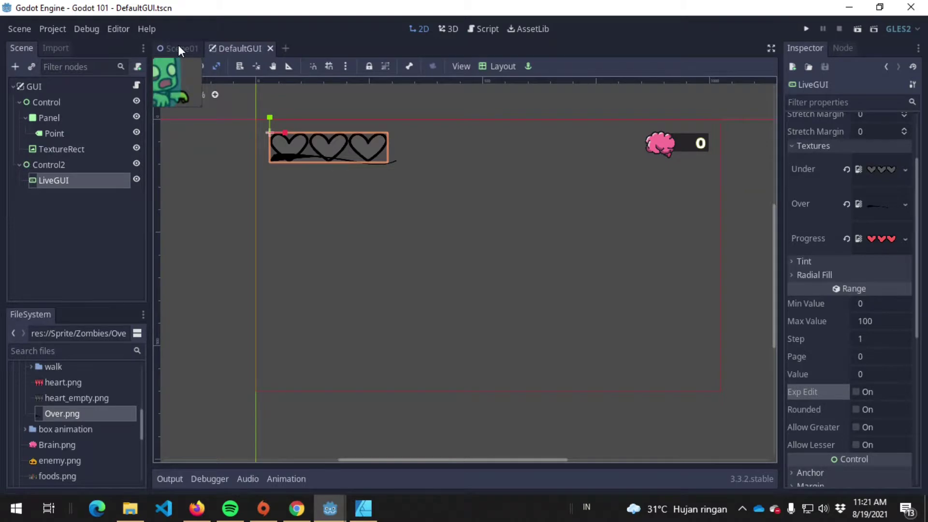
left_click(179, 48)
left_click(125, 85)
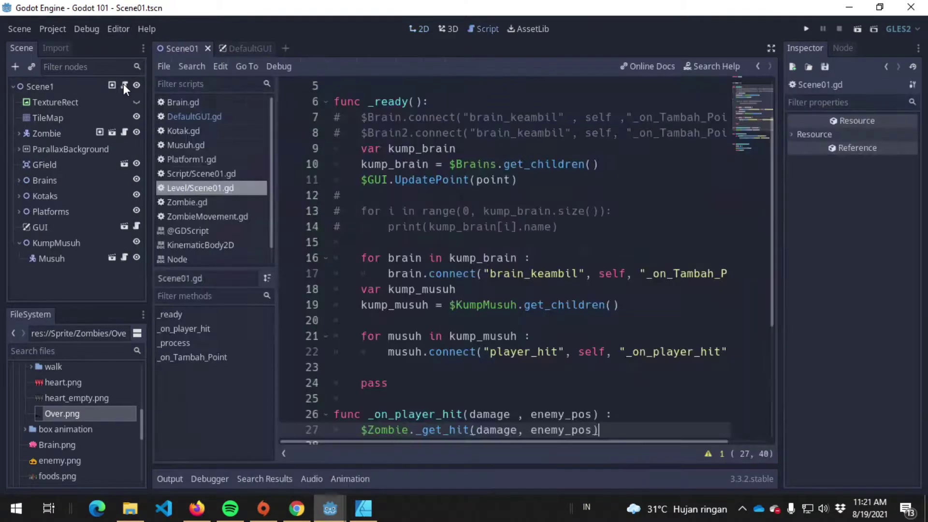
left_click(586, 227)
left_click(559, 289)
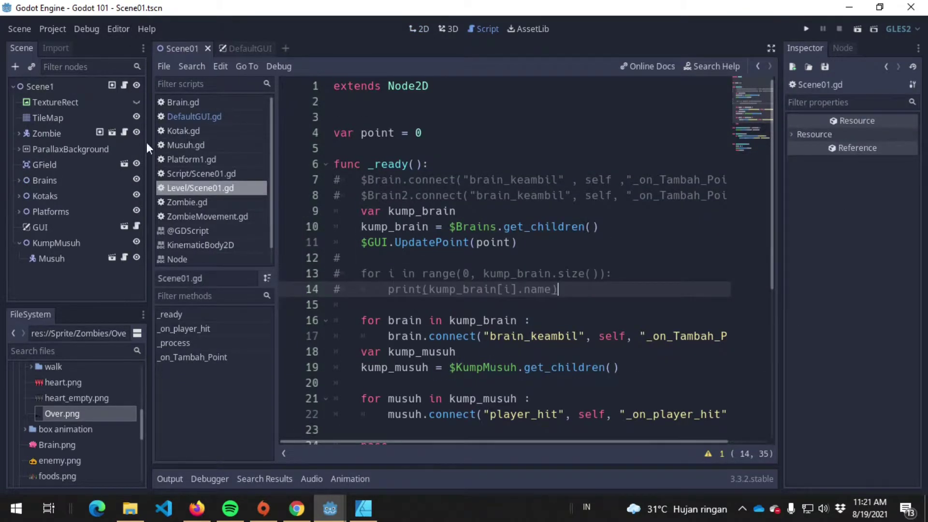
scroll(520, 215, "down", 4)
scroll(520, 215, "down", 2)
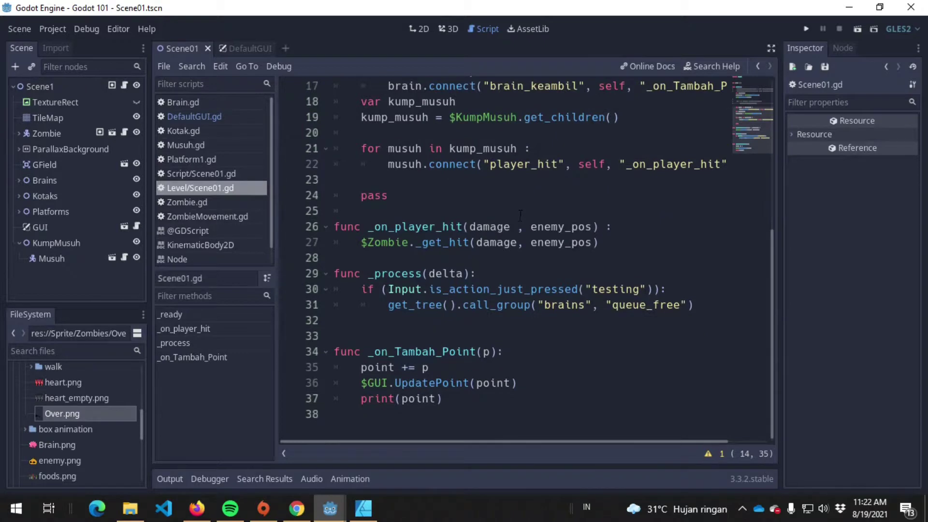
Add $GUI.UpdateLives($Zombie.lives) after the get_hit call in _on_player_hit and save
left_click(640, 246)
key("Return")
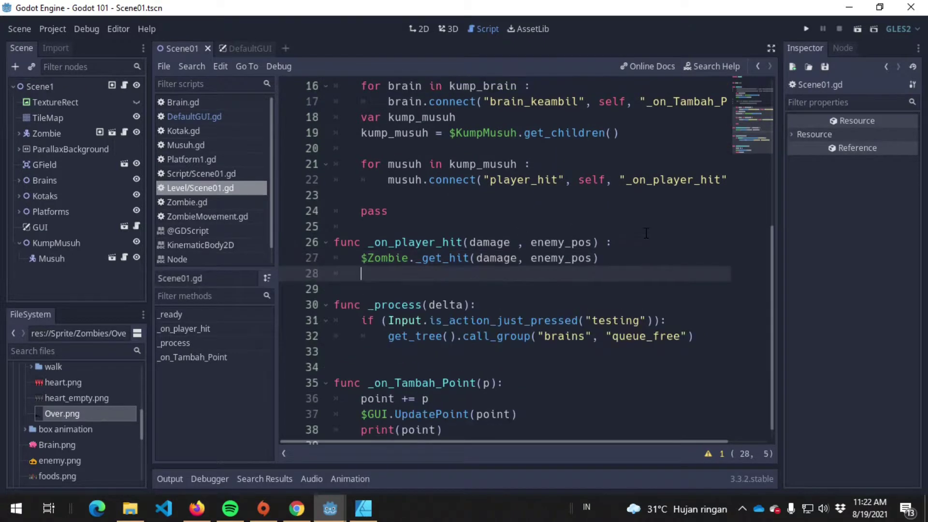
type("$GUI")
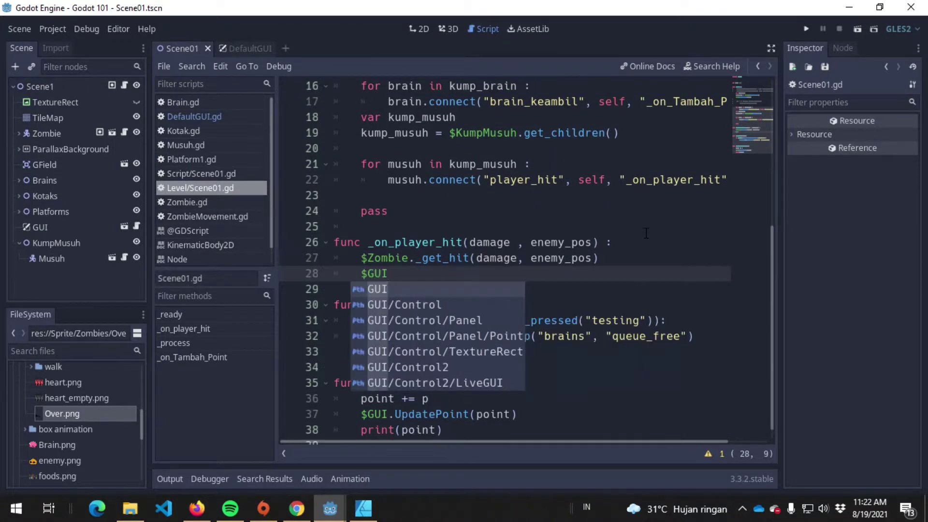
type(".")
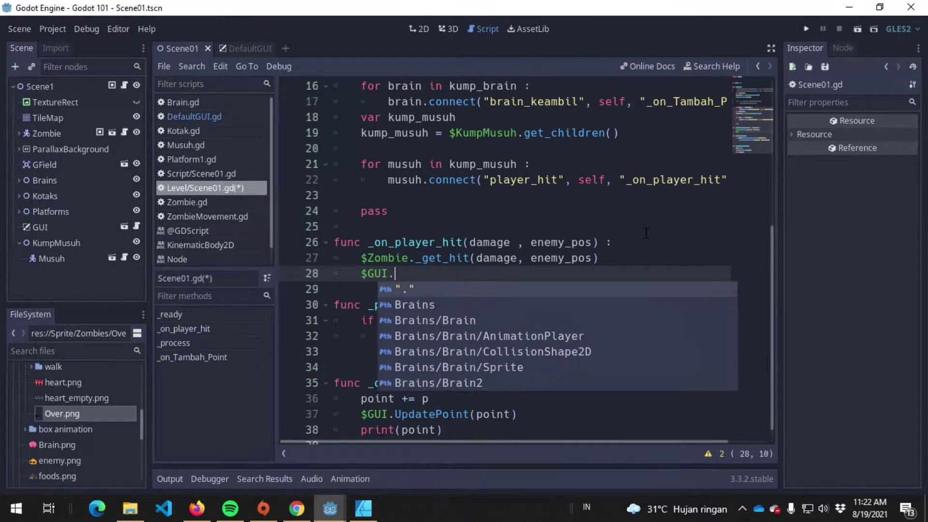
type("updateLives")
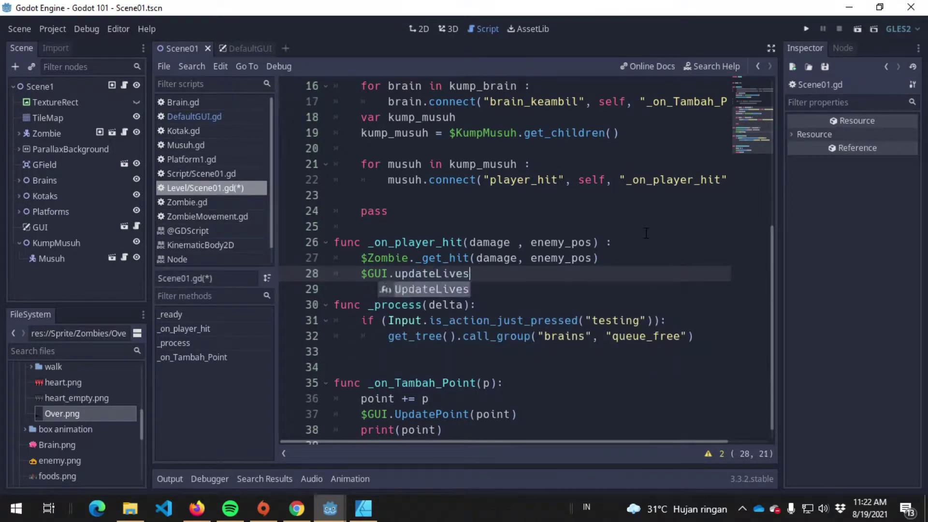
key("Return")
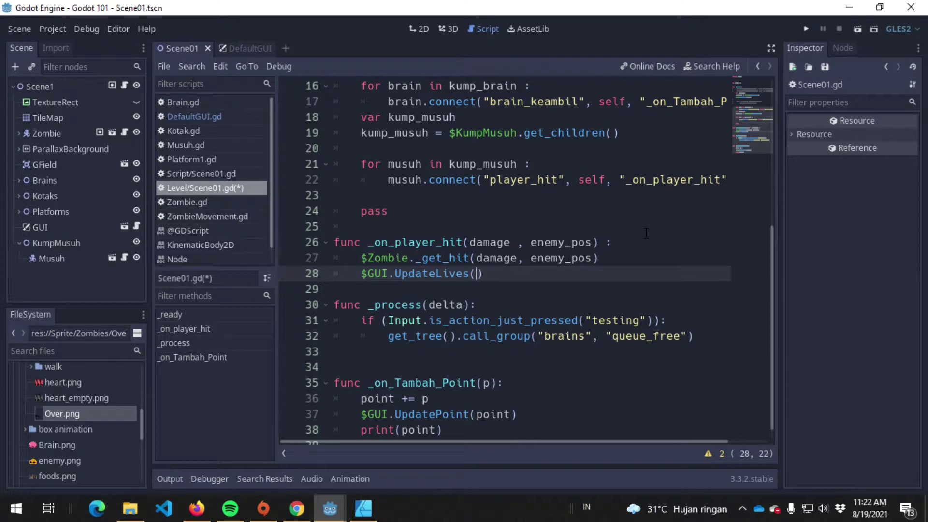
type("$Zombie.")
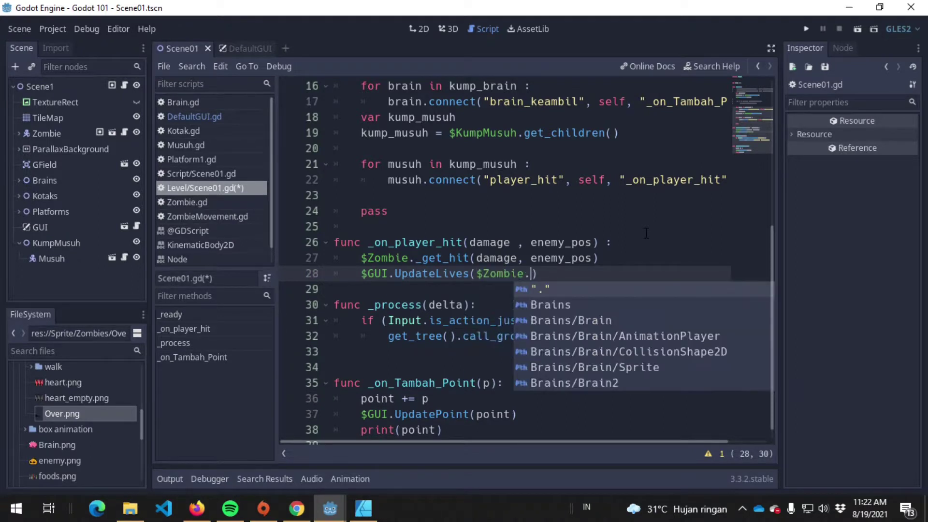
type("lives")
key("ctrl+s")
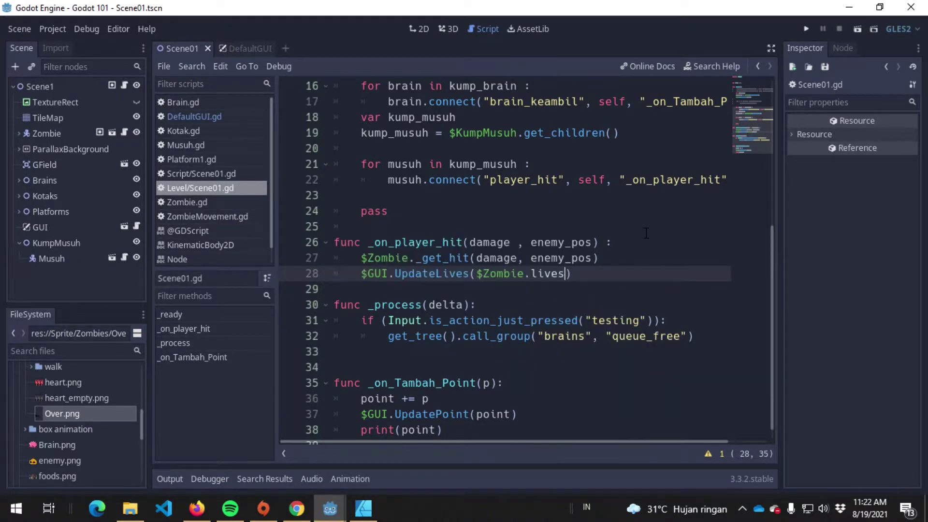
Replace the lives argument with $Zombie._get_lives()
key("BackSpace")
key("BackSpace")
key("BackSpace")
key("BackSpace")
key("BackSpace")
type("_get_")
type("lives")
key("Return")
key("BackSpace")
key("BackSpace")
key("BackSpace")
type("s")
key("Return")
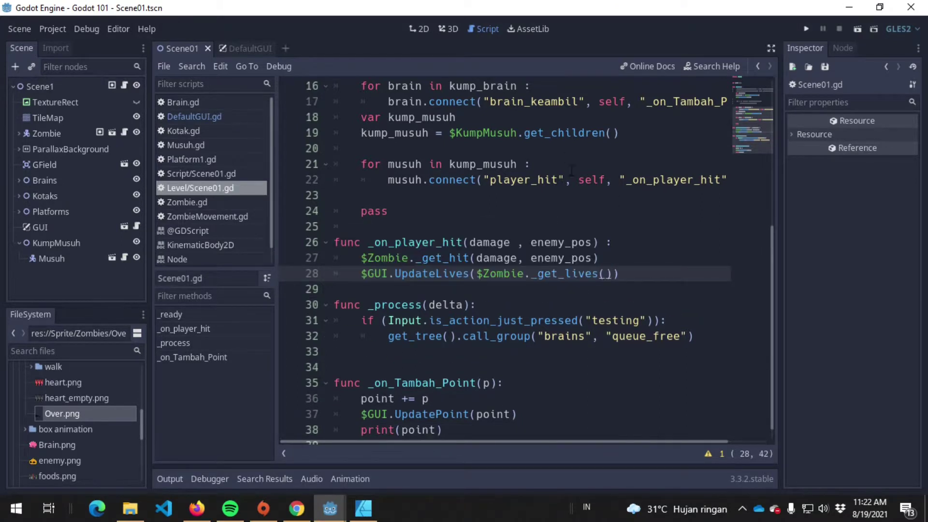
left_click(660, 259)
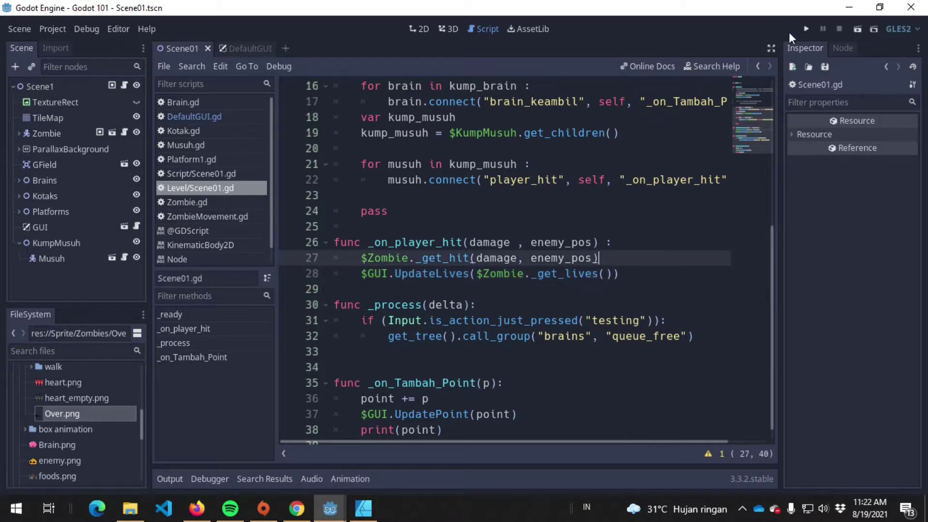
Play the scene, take zombie hits to watch the hearts drop, then stop the game
left_click(802, 25)
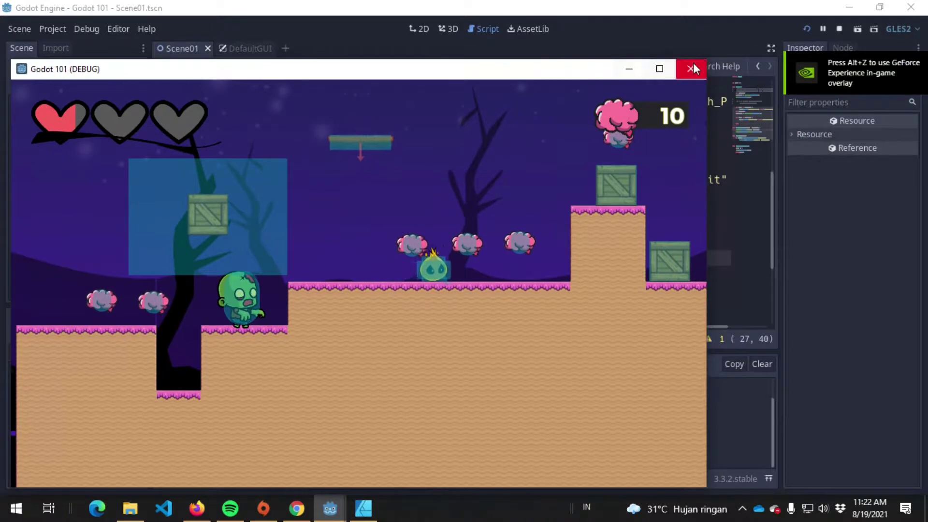
left_click(693, 62)
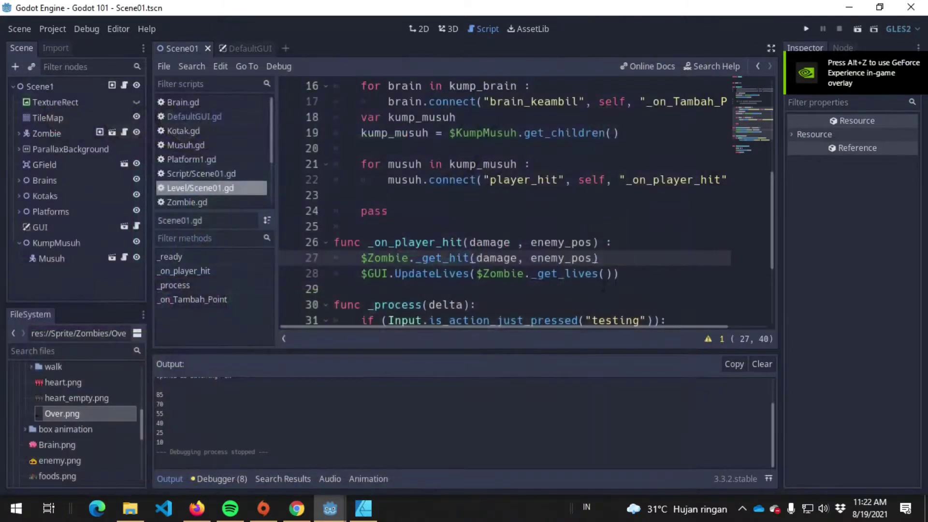
scroll(627, 277, "up", 3)
scroll(627, 278, "up", 2)
scroll(575, 256, "down", 2)
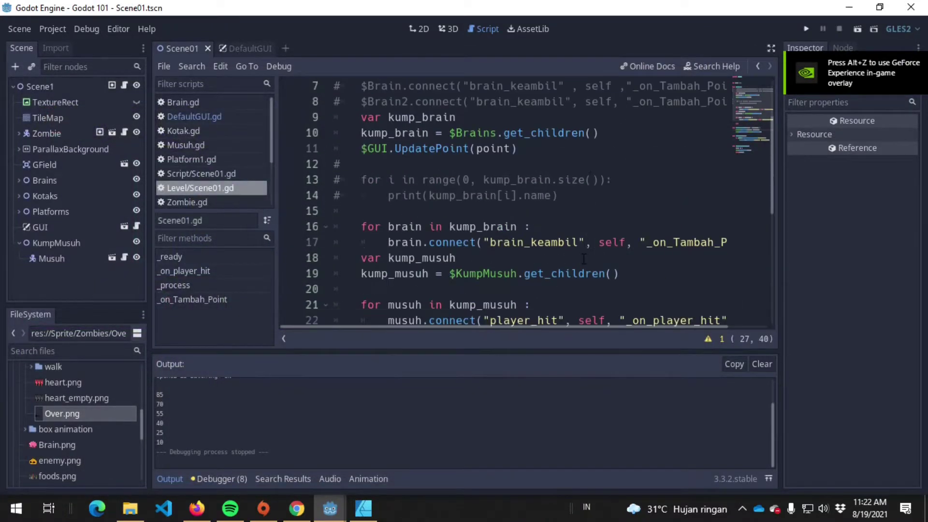
scroll(575, 255, "down", 2)
Add a $GUI.UpdateLives call on a new line after UpdatePoint in _ready
scroll(575, 256, "up", 2)
left_click(582, 164)
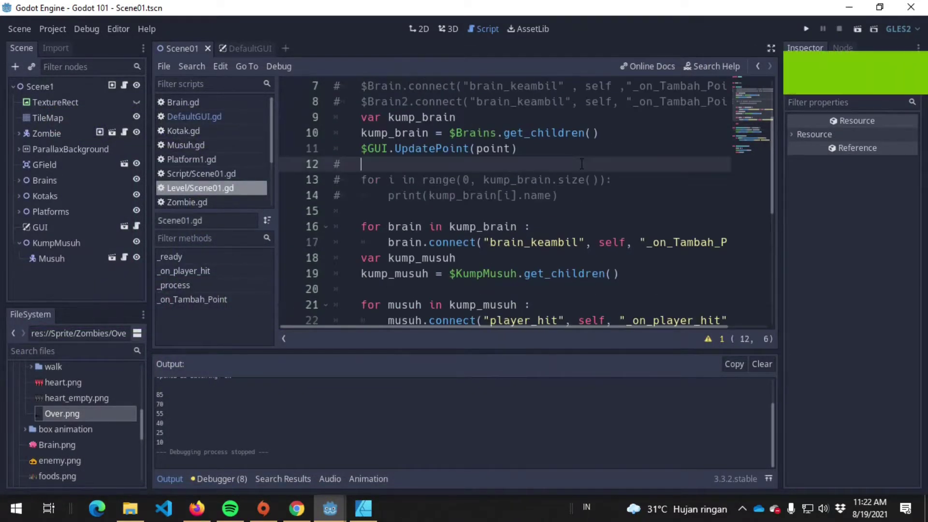
key("Return")
key("BackSpace")
key("Left")
key("Tab")
type("$")
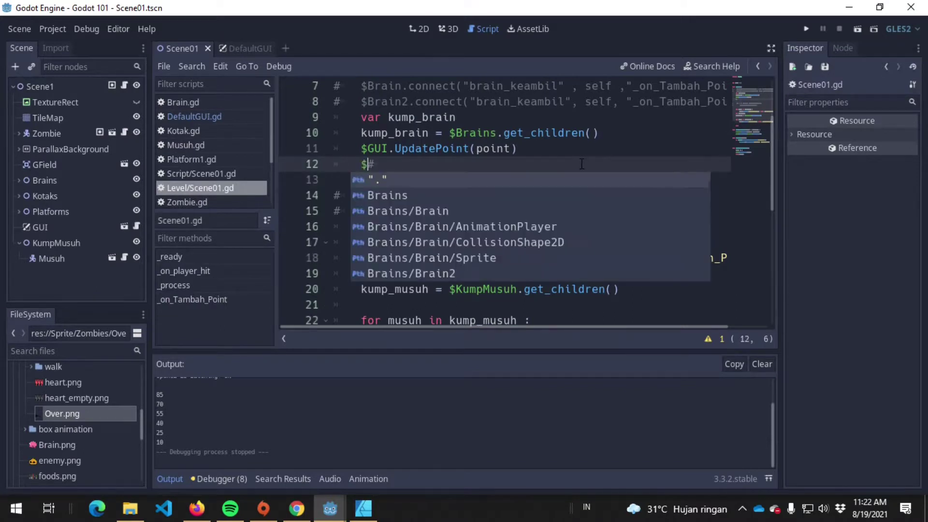
type("GUI")
key("Delete")
type(".")
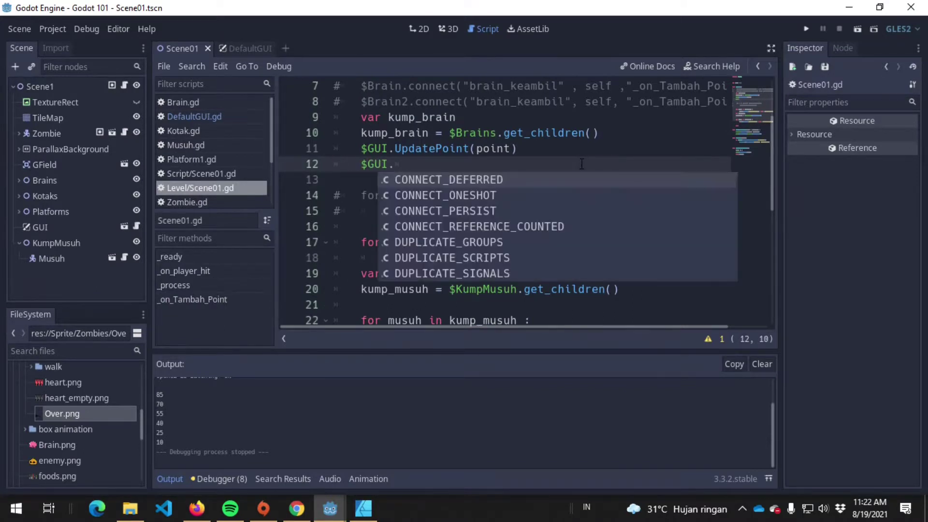
type("update")
key("Down")
key("Return")
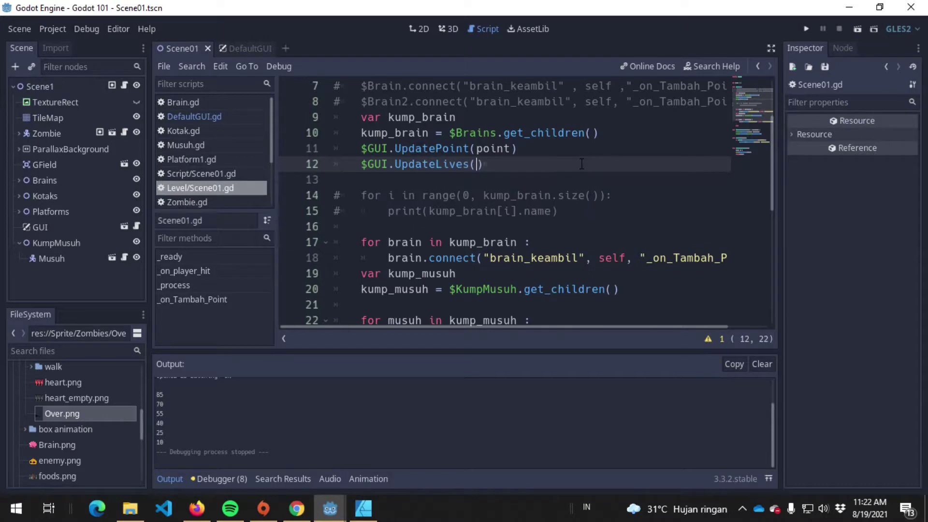
Pass $Zombie._get_lives() as the UpdateLives argument
type("$")
type("Zombie.")
type("get")
key("BackSpace")
key("BackSpace")
key("BackSpace")
type("_get")
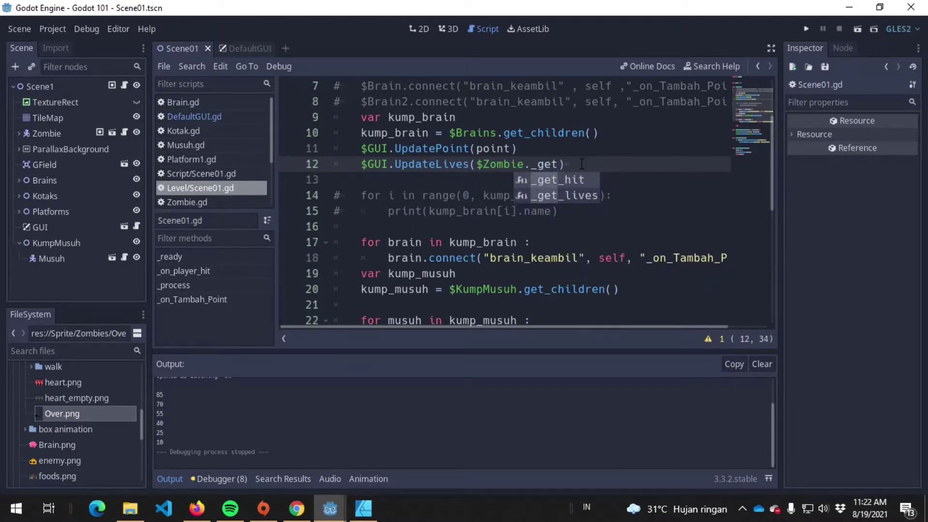
key("Down")
key("Return")
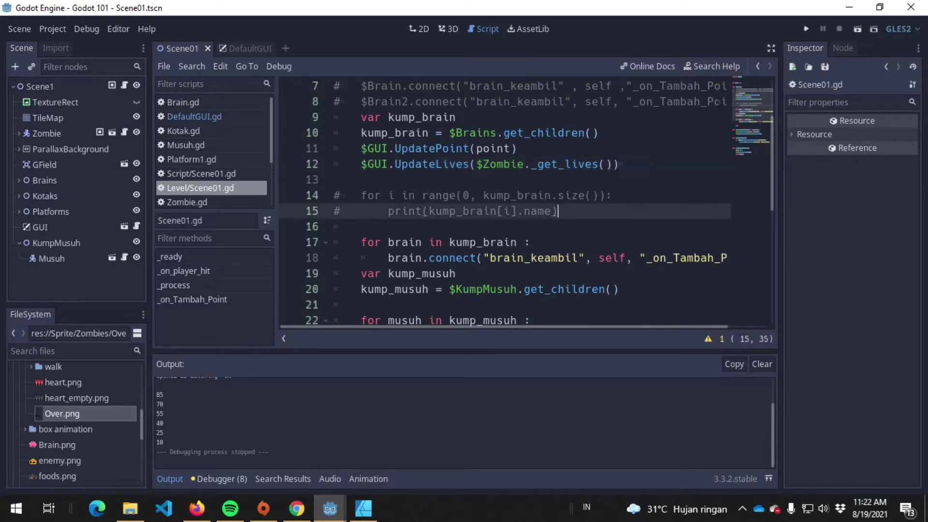
left_click(804, 26)
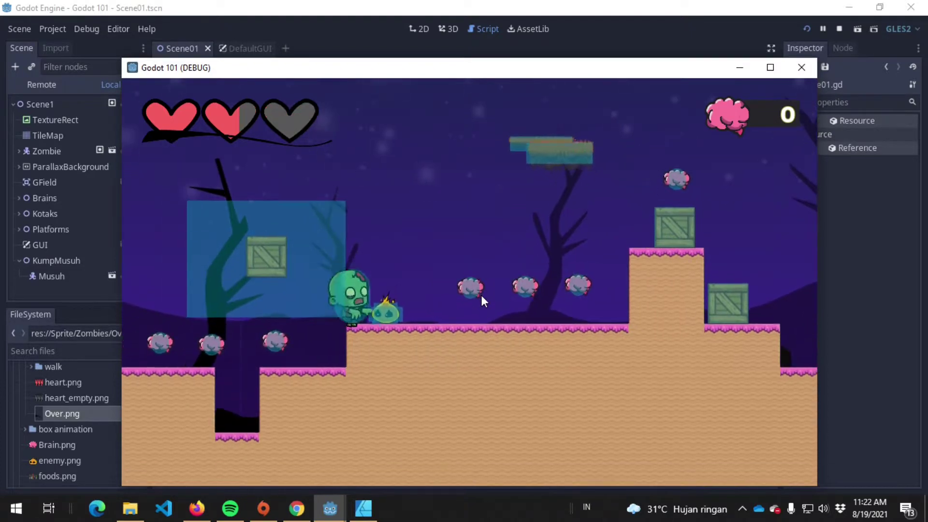
key("Right")
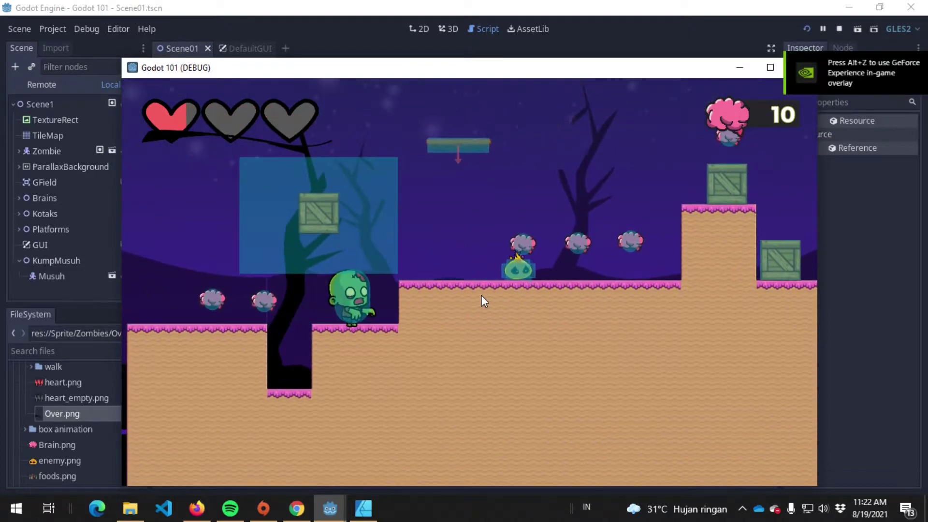
key("Up")
key("Right")
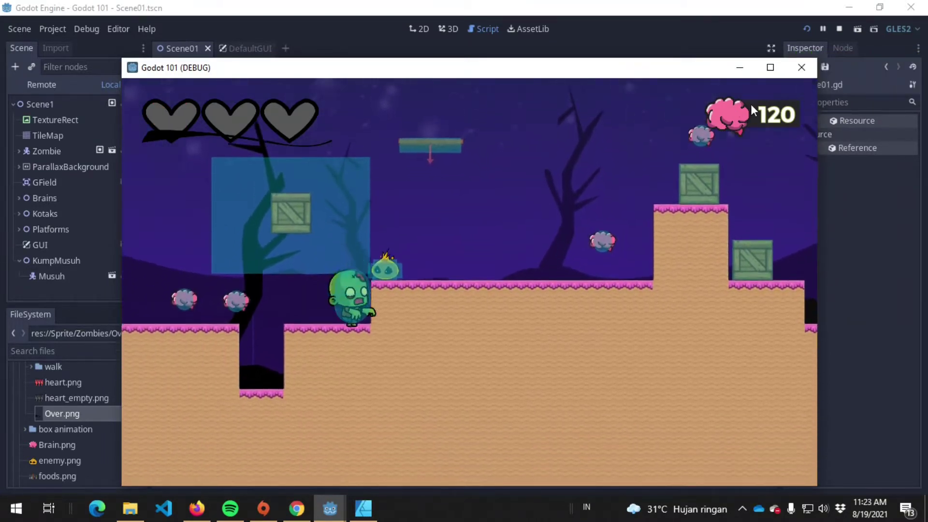
left_click(802, 77)
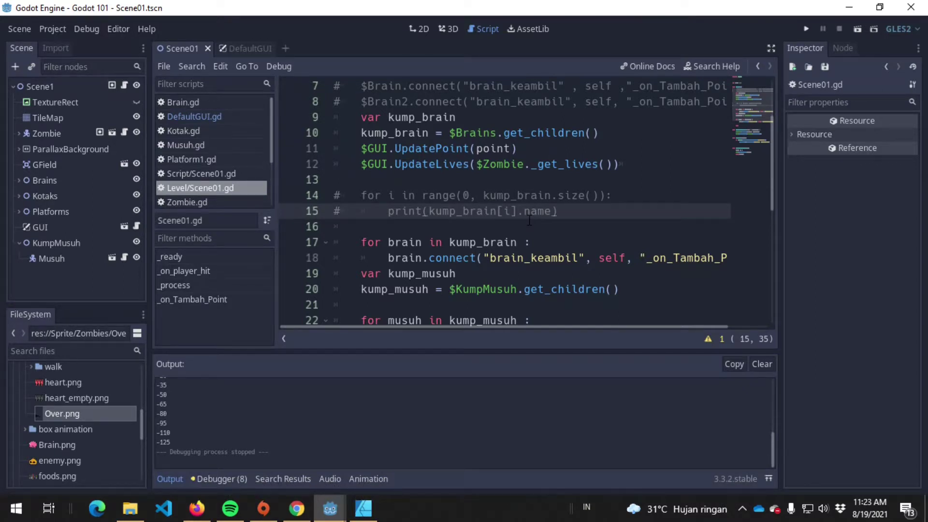
scroll(463, 199, "down", 2)
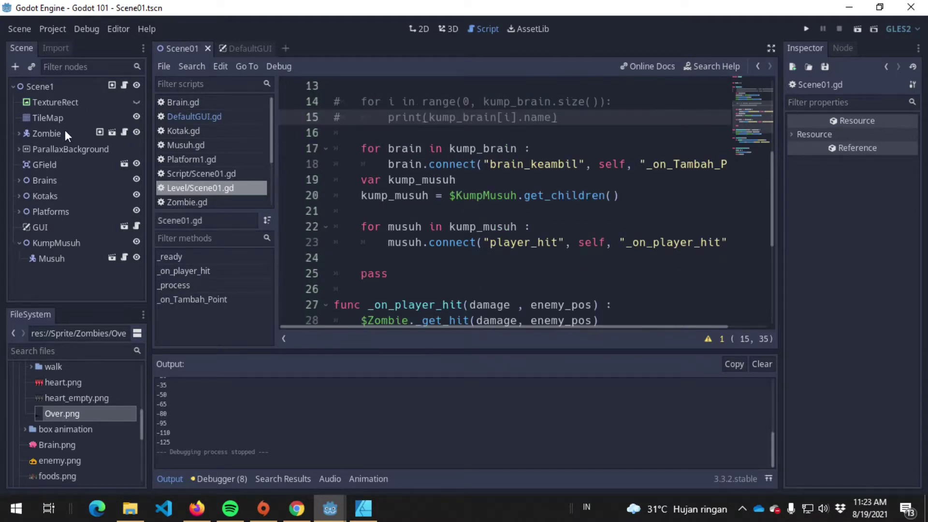
left_click(74, 85)
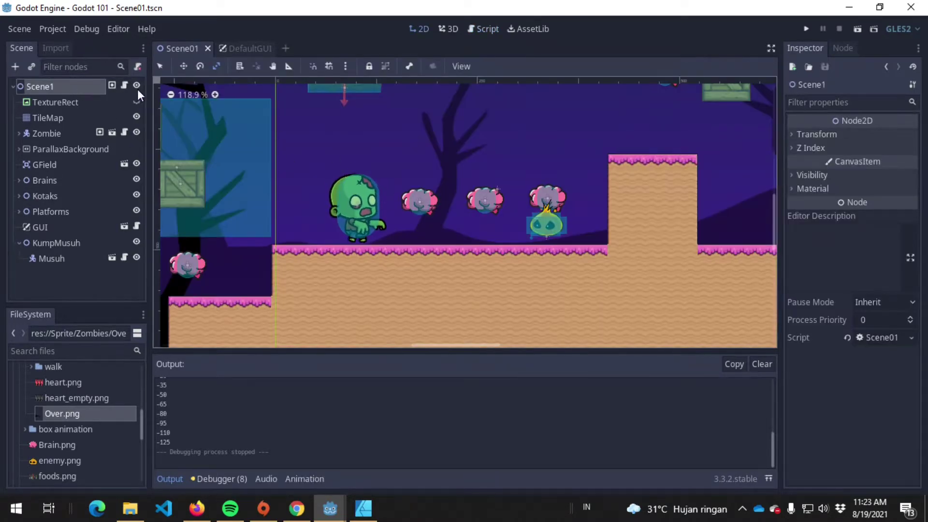
left_click(124, 86)
scroll(475, 220, "up", 4)
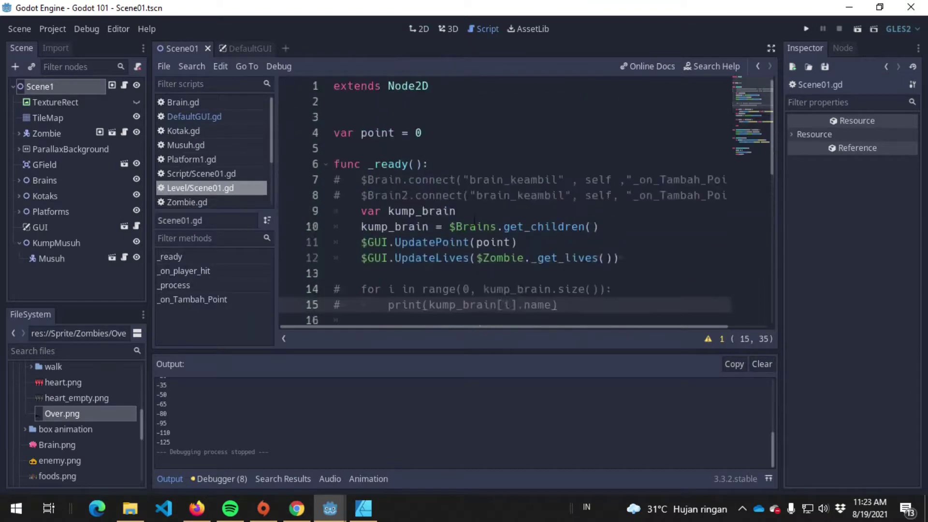
scroll(473, 220, "down", 6)
left_click(657, 233)
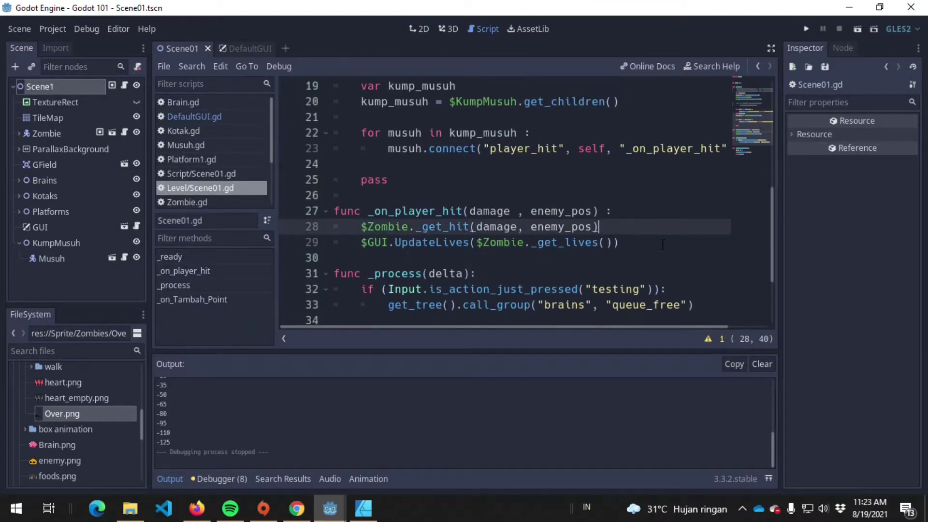
Add the condition if ($Zombie._get_lives() <= 0): below the UpdateLives call in _on_player_hit
left_click(662, 244)
key("Return")
key("Return")
type("if (")
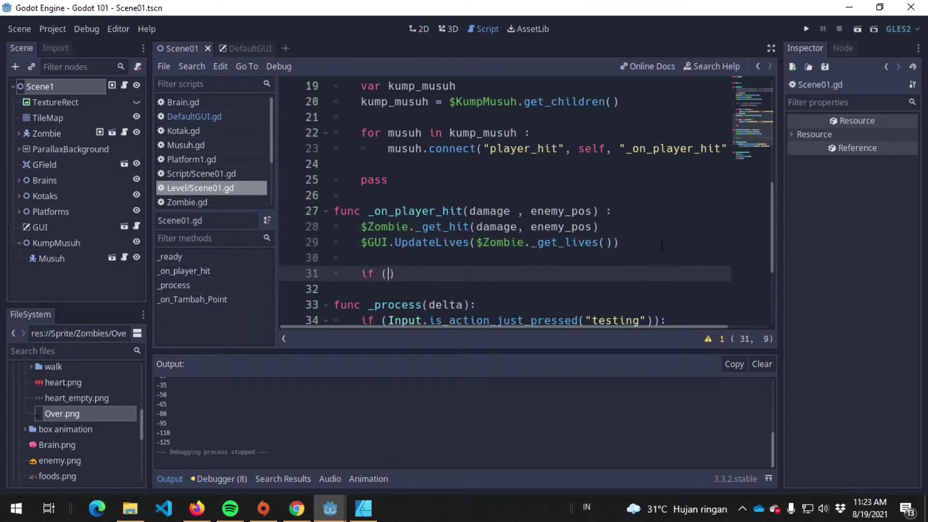
type("$Zombie")
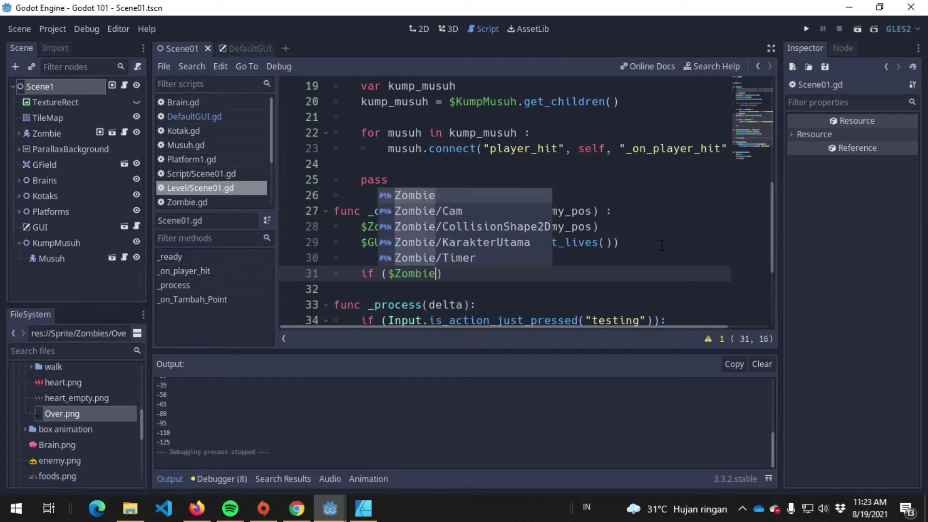
type(".get_")
key("BackSpace")
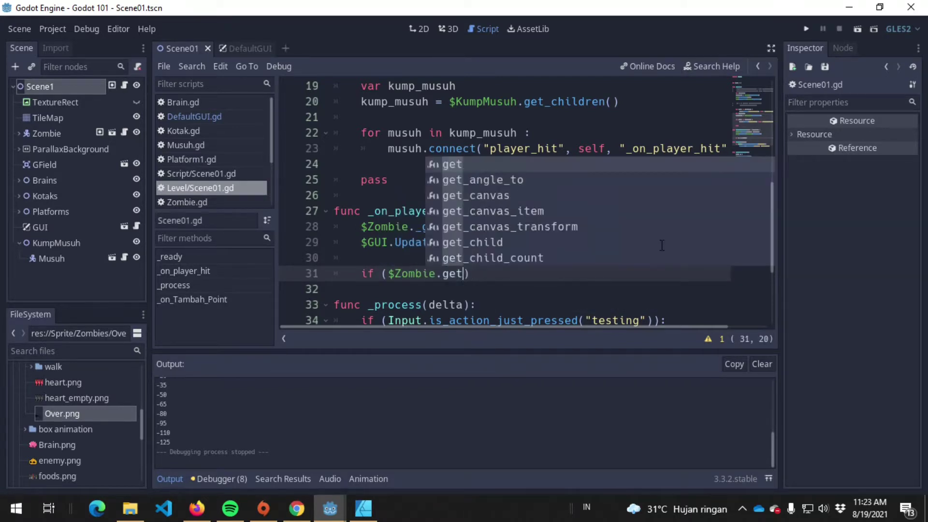
key("BackSpace")
key("BackSpace")
key("BackSpace")
type("_get_")
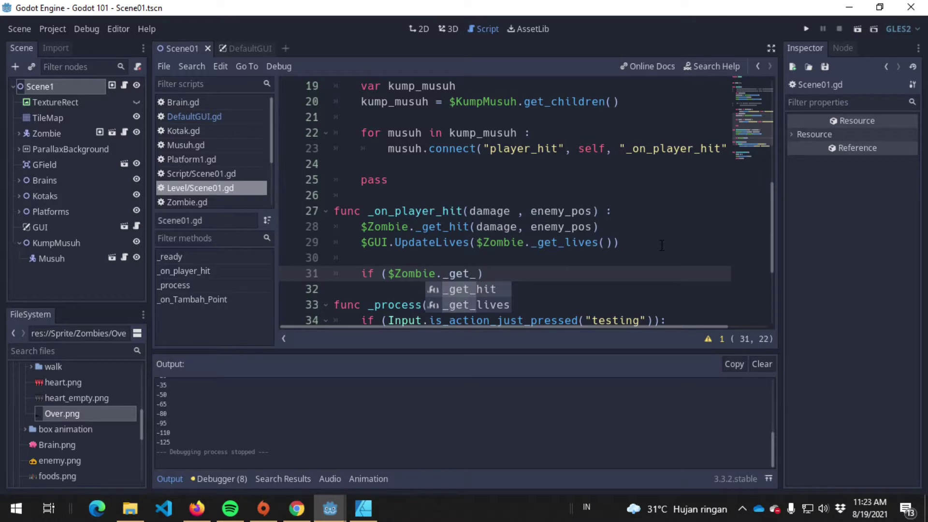
key("Down")
key("Return")
type("=")
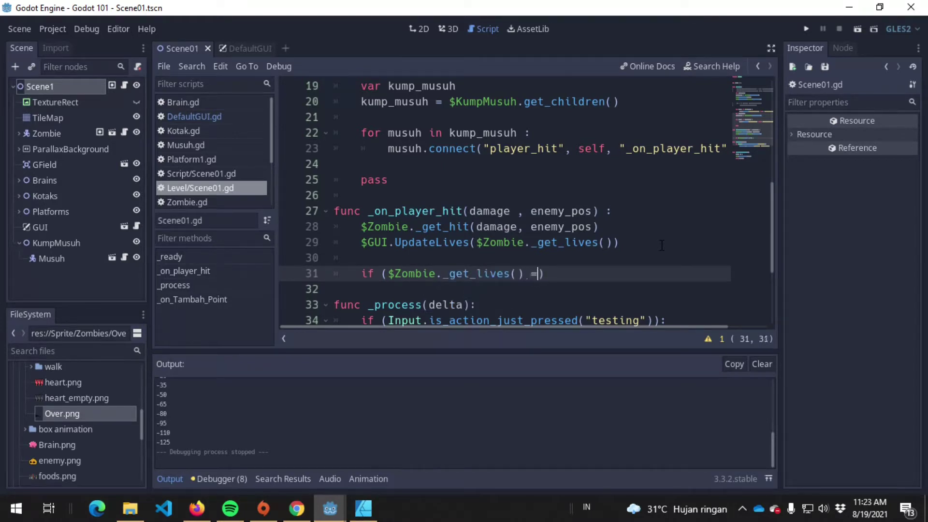
type("= 0")
key("BackSpace")
key("BackSpace")
key("BackSpace")
key("BackSpace")
type("<")
type("= 0)")
type(":")
Inside it add the comment '#mati .. kita restart' and get_tree().reload_current_scene(), then save
key("Return")
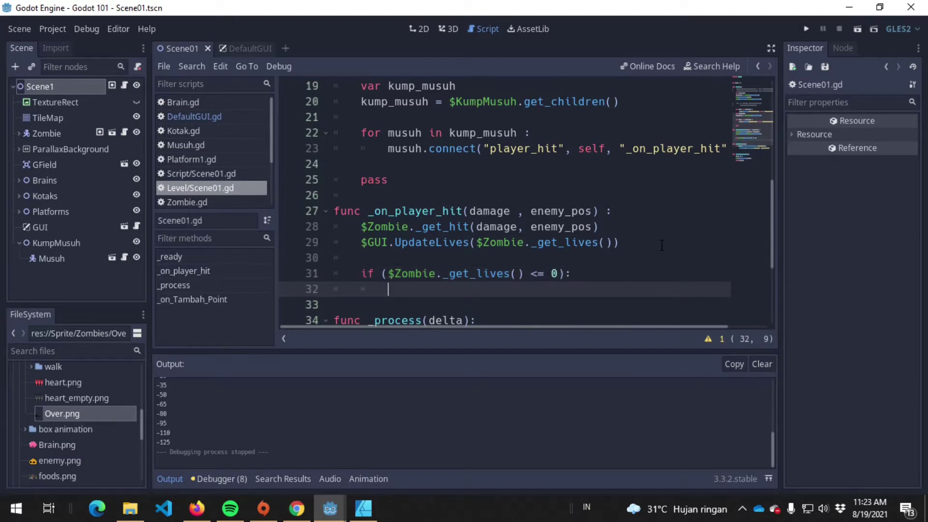
type("#ma")
type("ti .. kita re")
type("start")
key("Return")
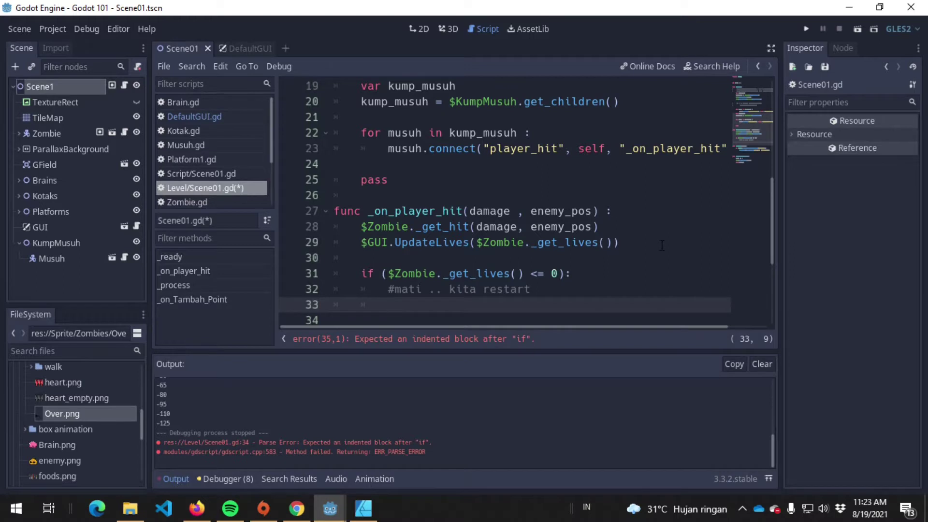
type("get_t")
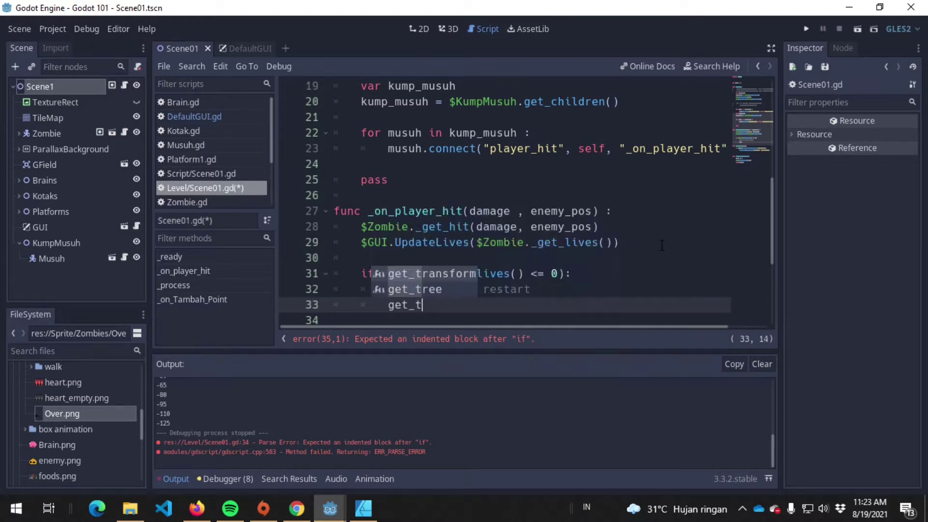
type("ree(")
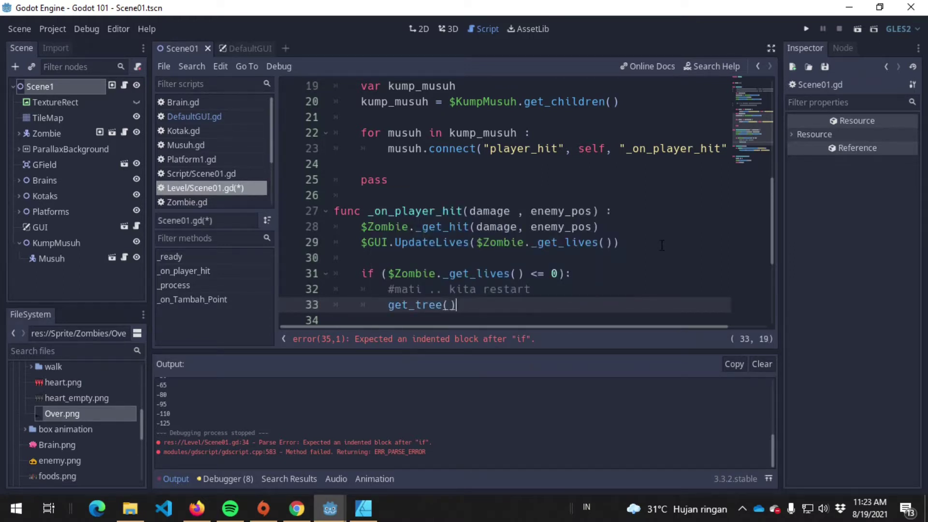
type(").res")
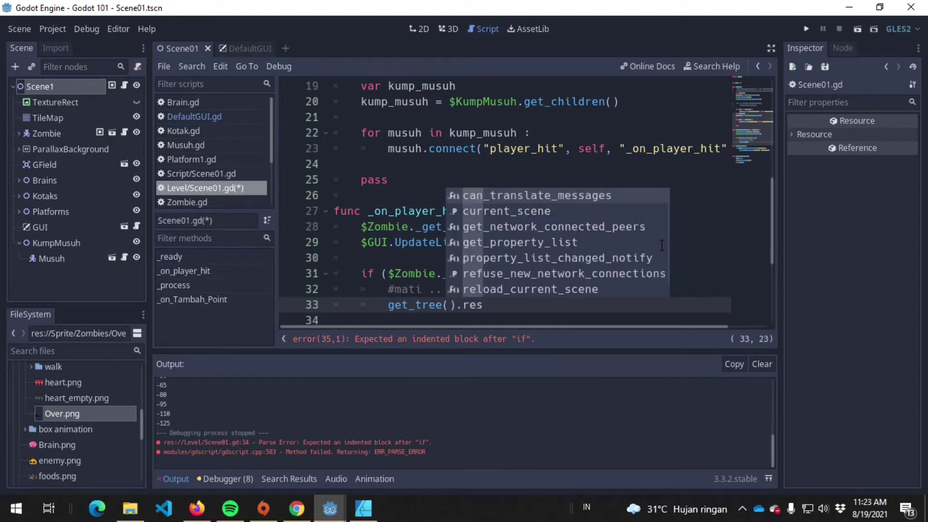
key("Down")
key("Down")
key("Down")
key("Down")
key("Down")
key("Down")
key("Return")
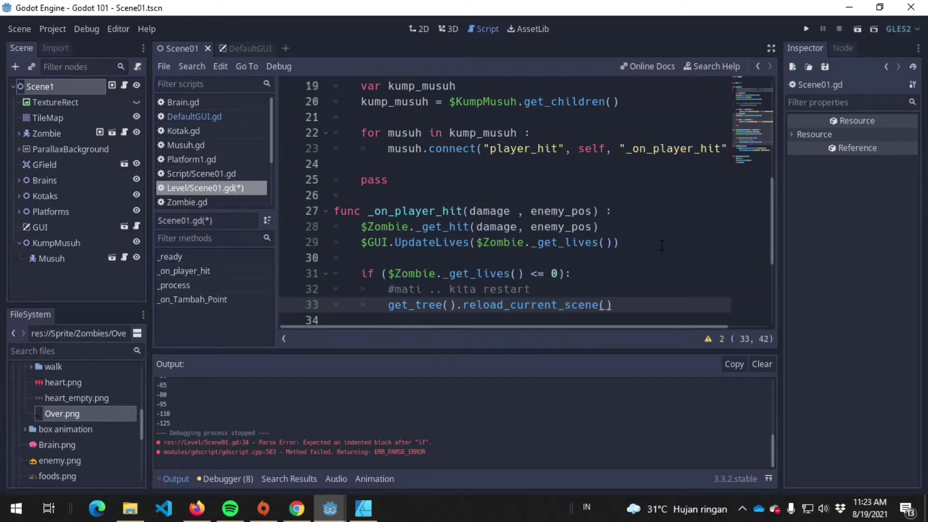
key("ctrl+s")
left_click(450, 305)
left_click_drag(450, 305, 388, 305)
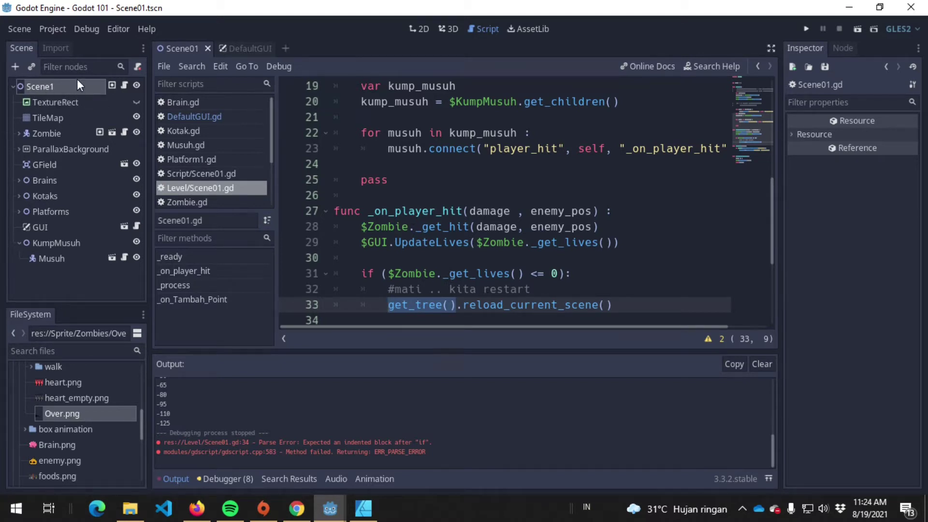
left_click(638, 239)
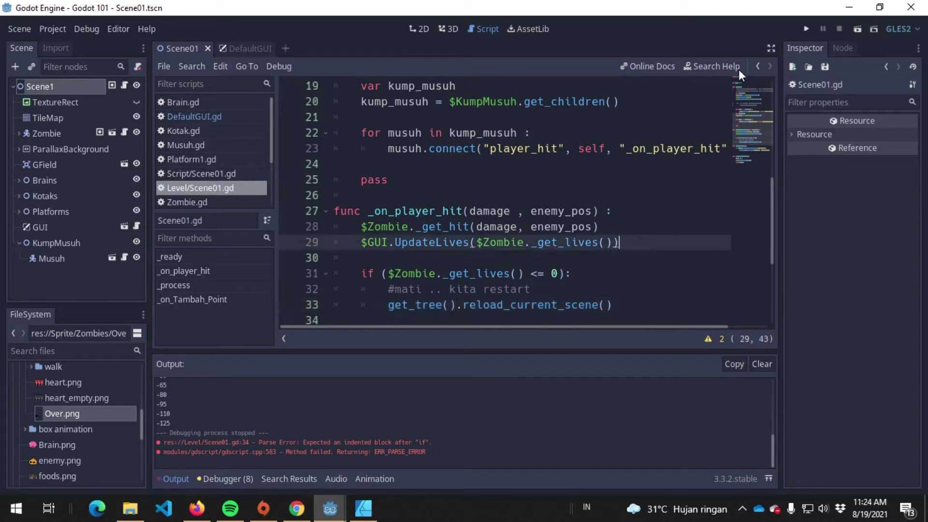
left_click(806, 30)
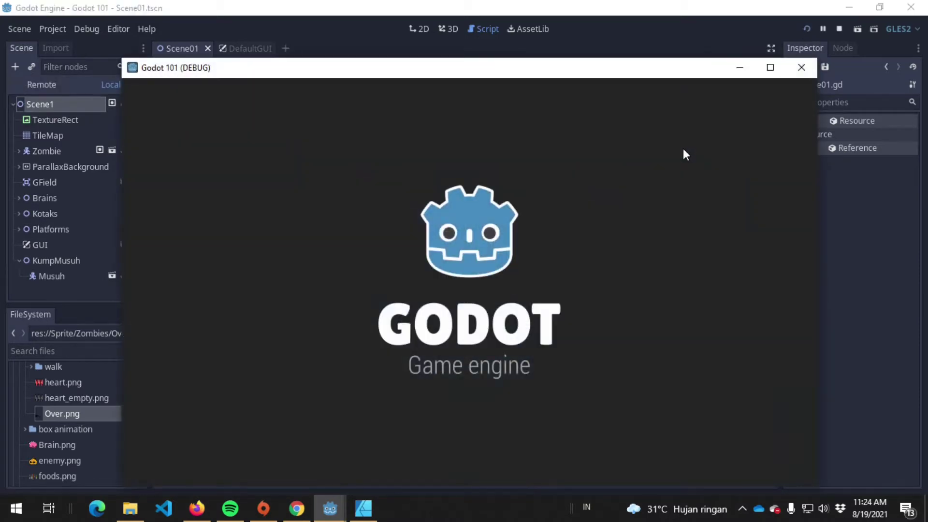
key("Right")
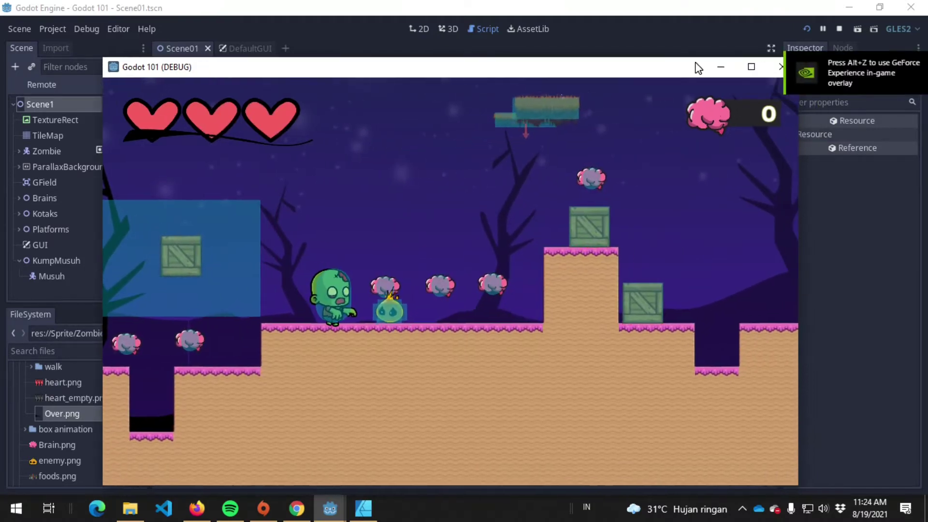
left_click(722, 70)
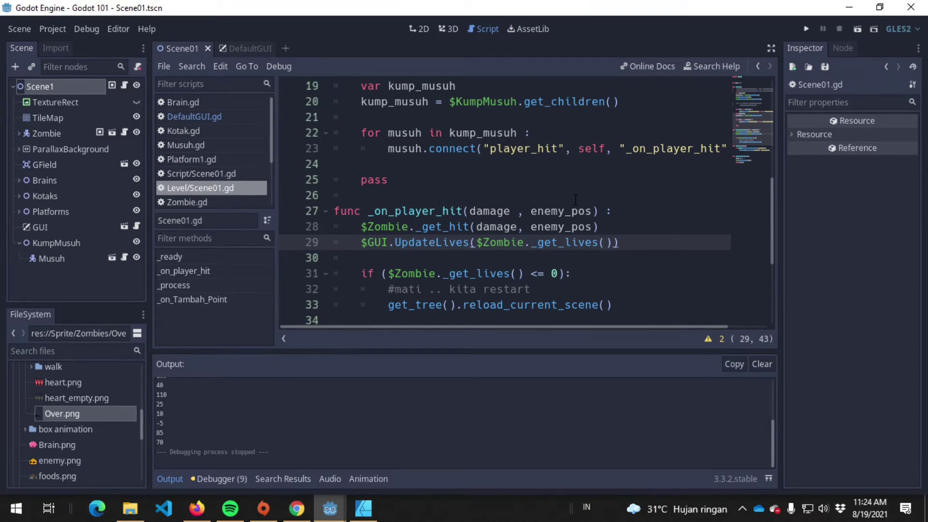
scroll(530, 219, "down", 1)
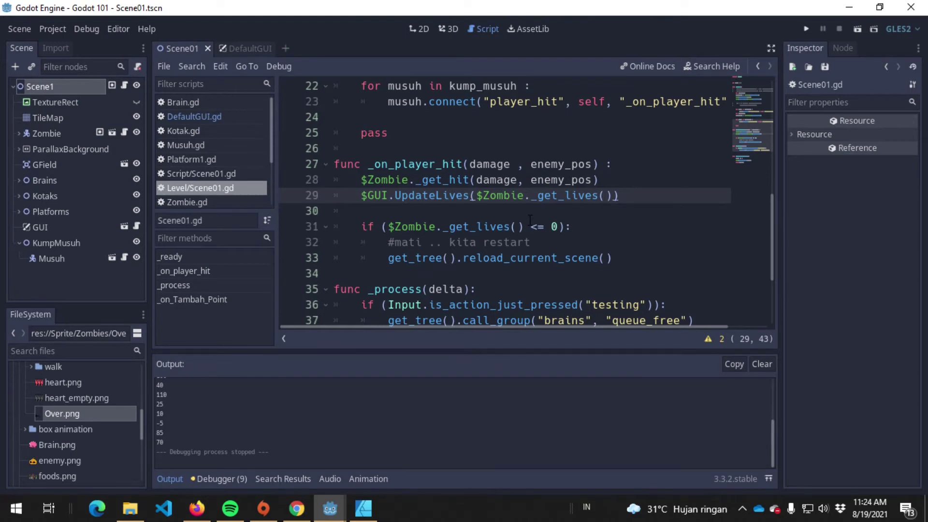
scroll(530, 220, "down", 1)
scroll(530, 220, "up", 1)
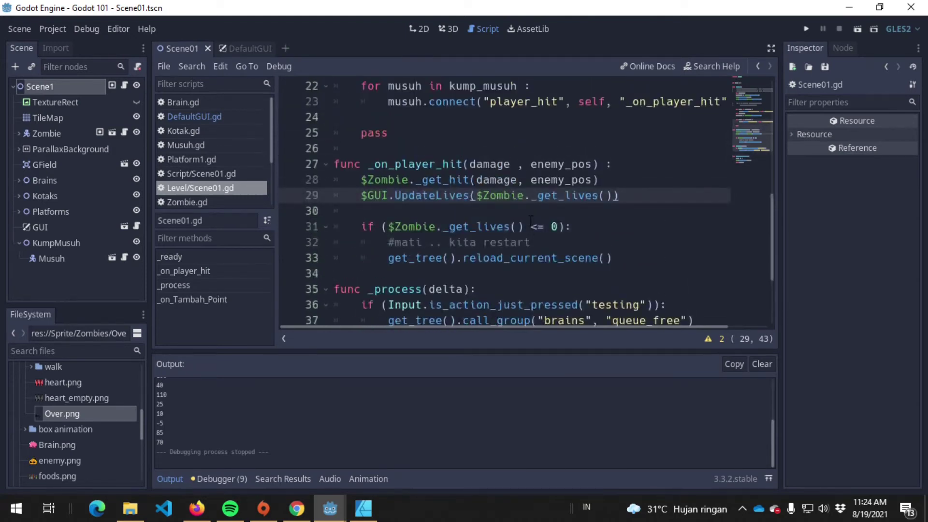